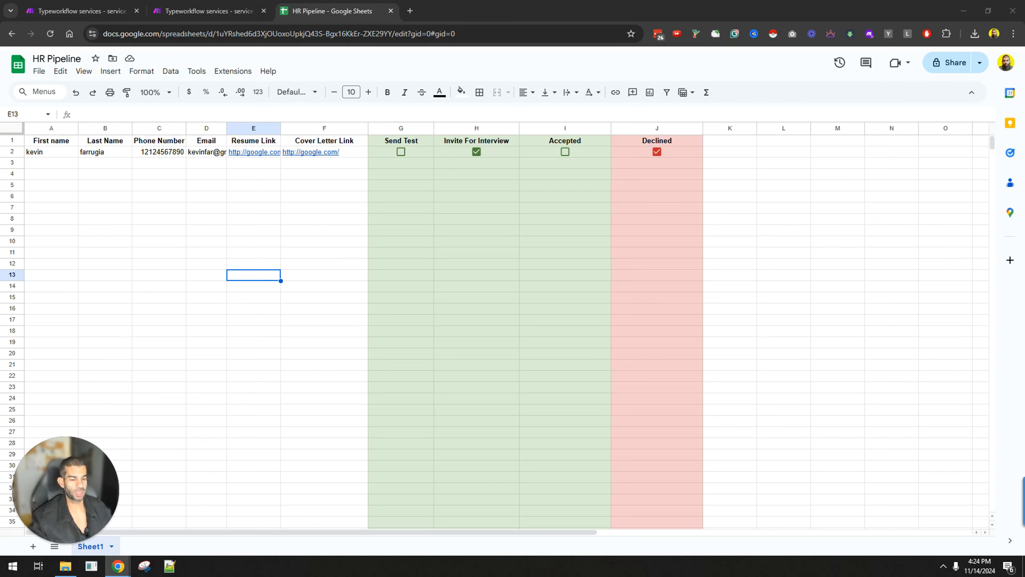
Step: Move the Typeform window aside and look over columns A–F of the HR Pipeline candidate row
drag(662, 573, 385, 2)
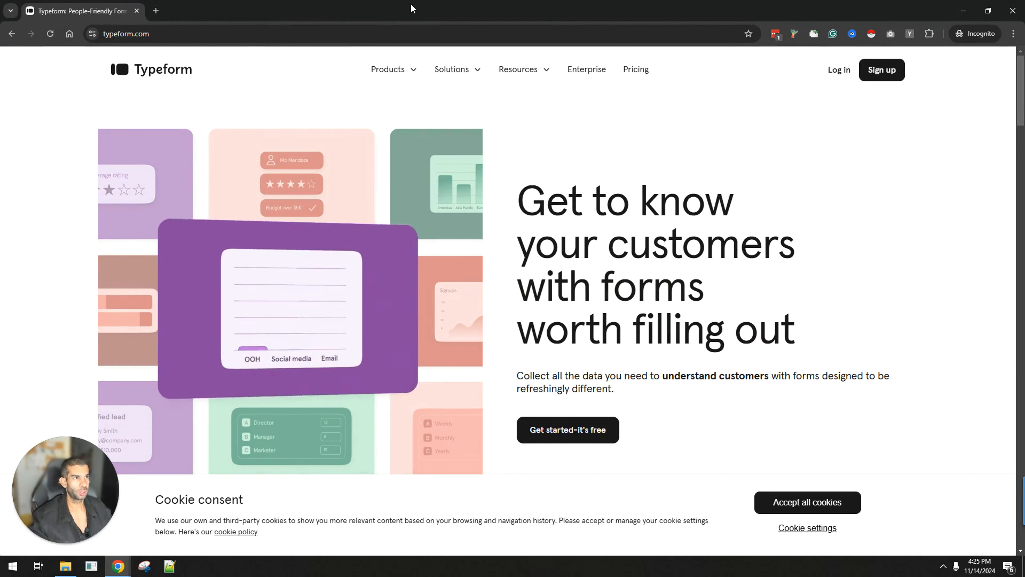
drag(412, 6, 355, 576)
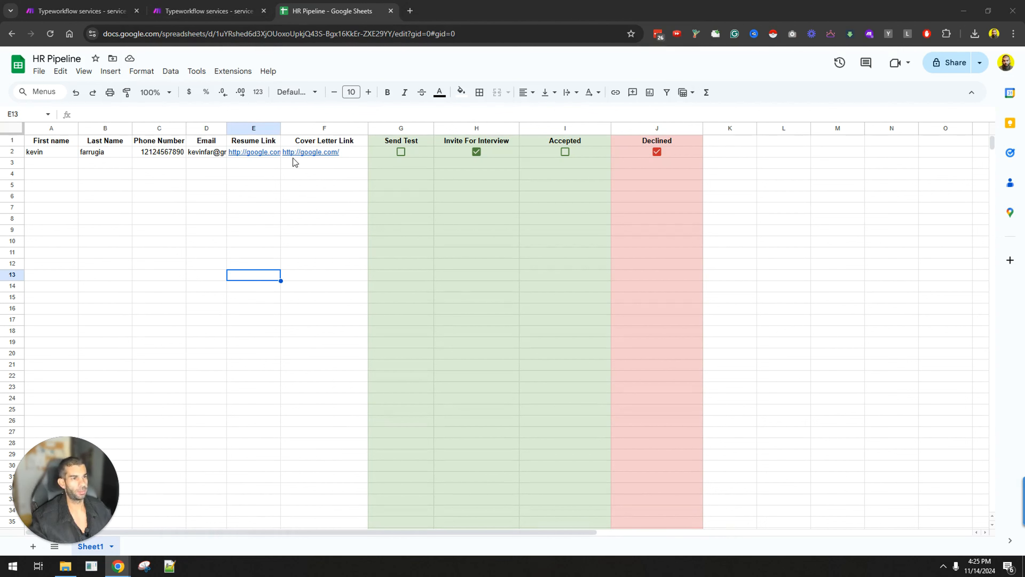
mouse_move(255, 152)
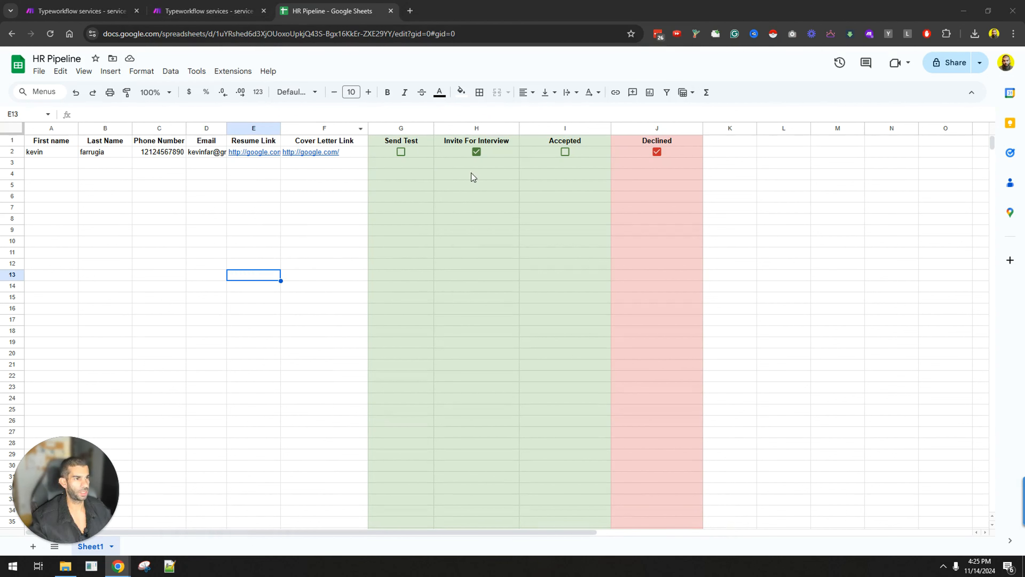
drag(341, 128, 44, 121)
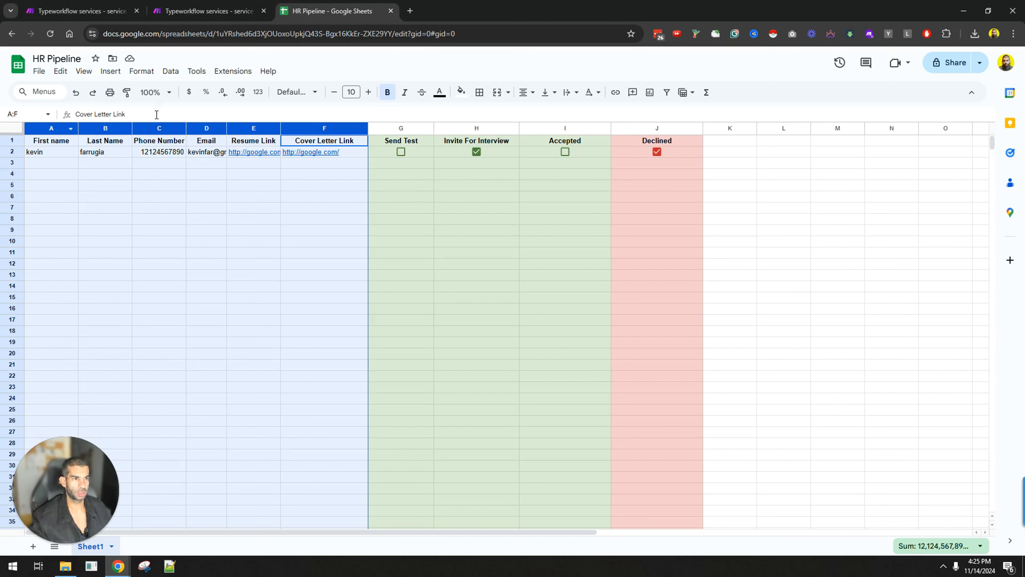
mouse_move(363, 151)
click(583, 254)
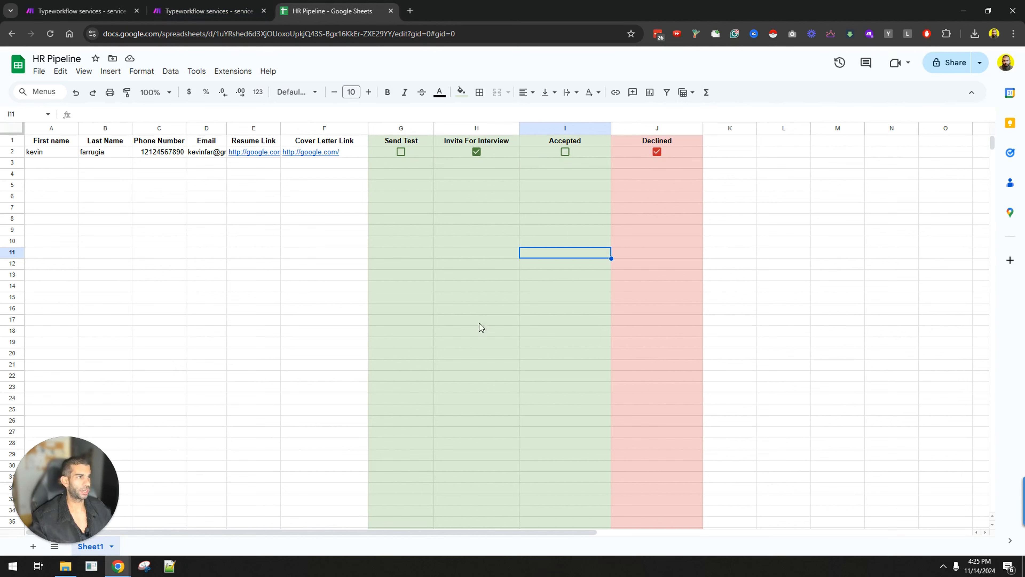
Step: Set the Make scenario to run immediately as data arrives, deleting the old queued data
click(204, 9)
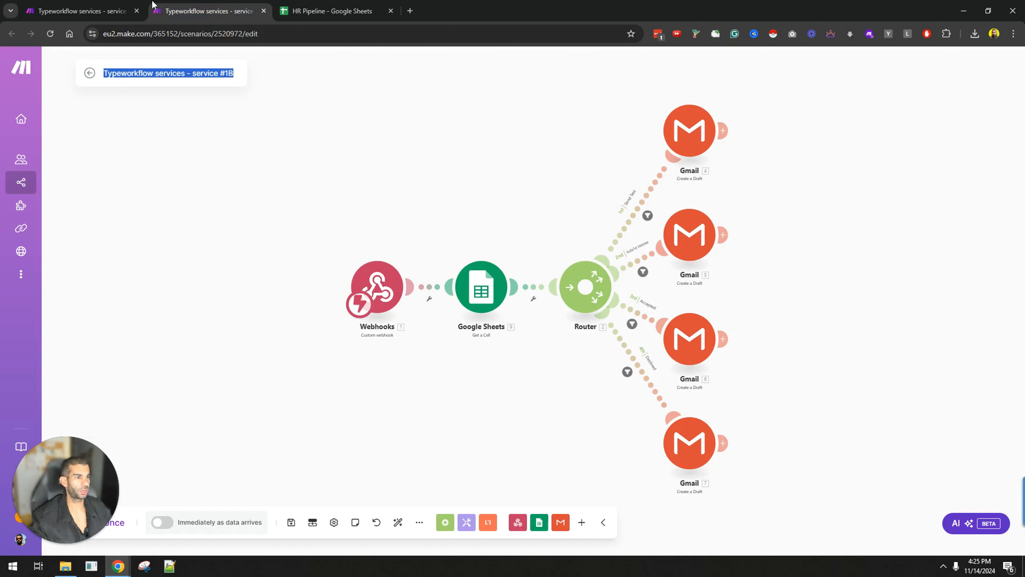
click(162, 522)
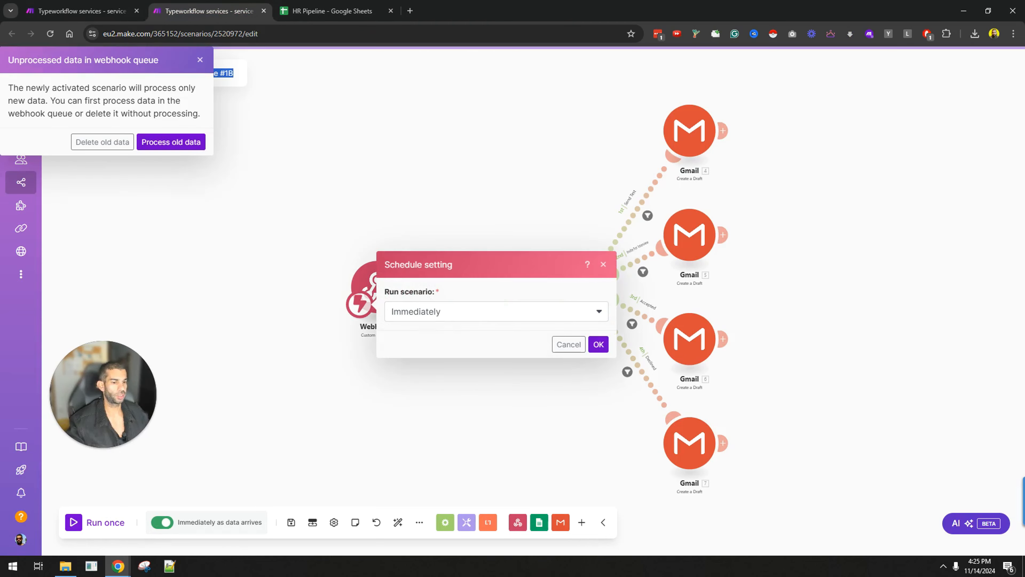
click(102, 142)
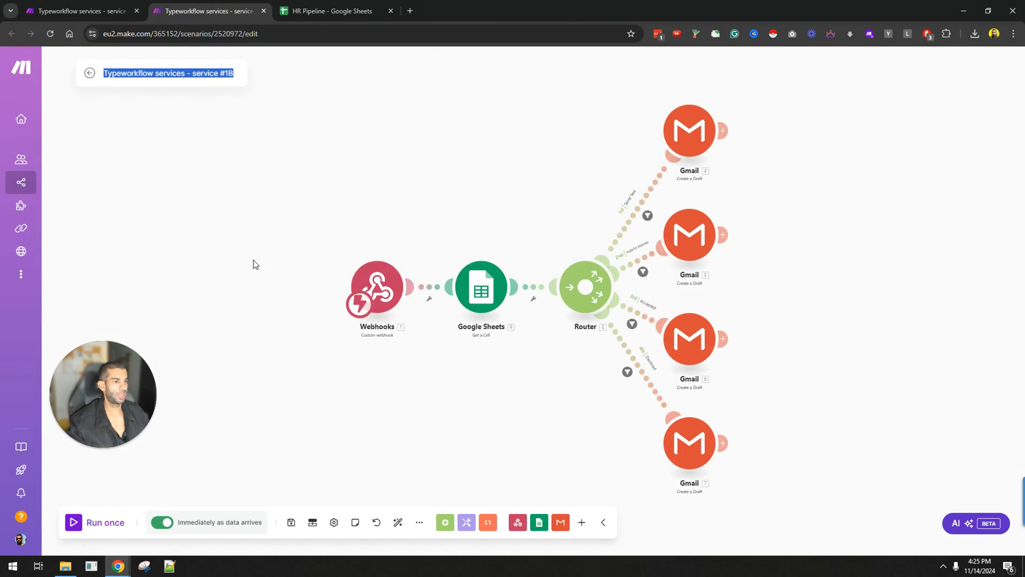
Step: Untick and re-tick the Declined checkbox in J2 to trigger the scenario
click(341, 11)
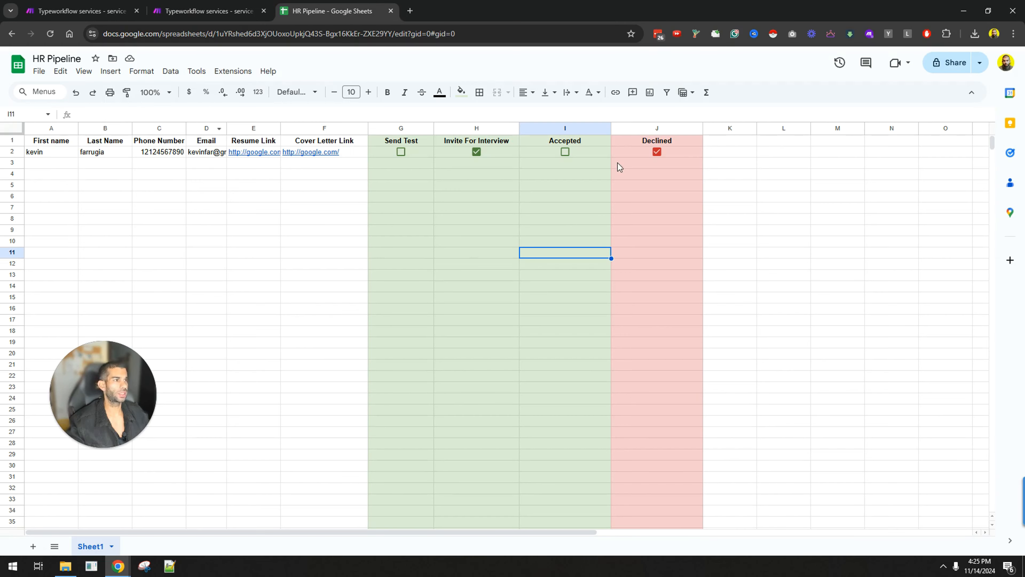
click(659, 154)
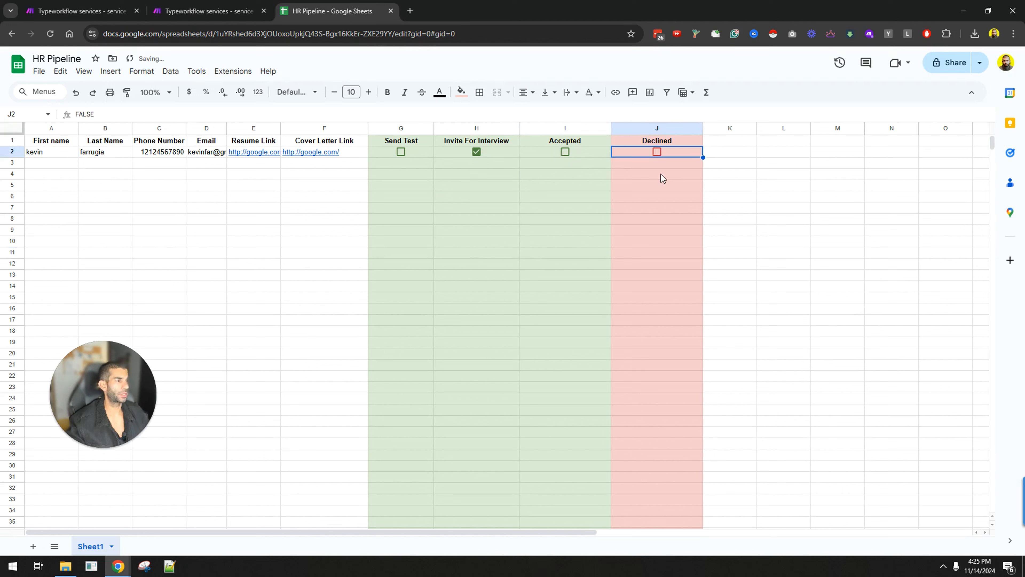
click(658, 151)
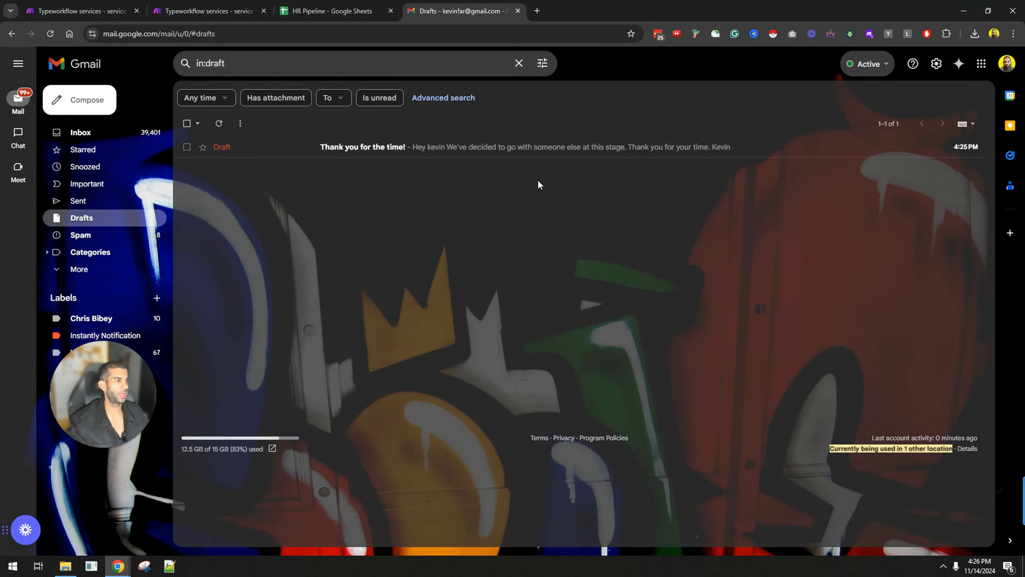
Step: Read the "Thank you for the time!" rejection draft and close it
click(334, 150)
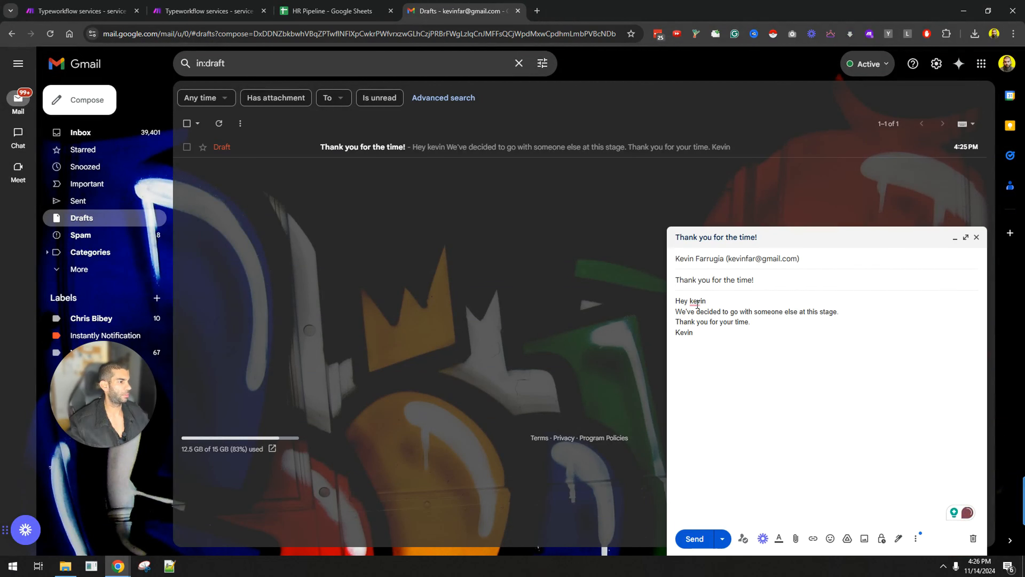
drag(717, 311, 839, 312)
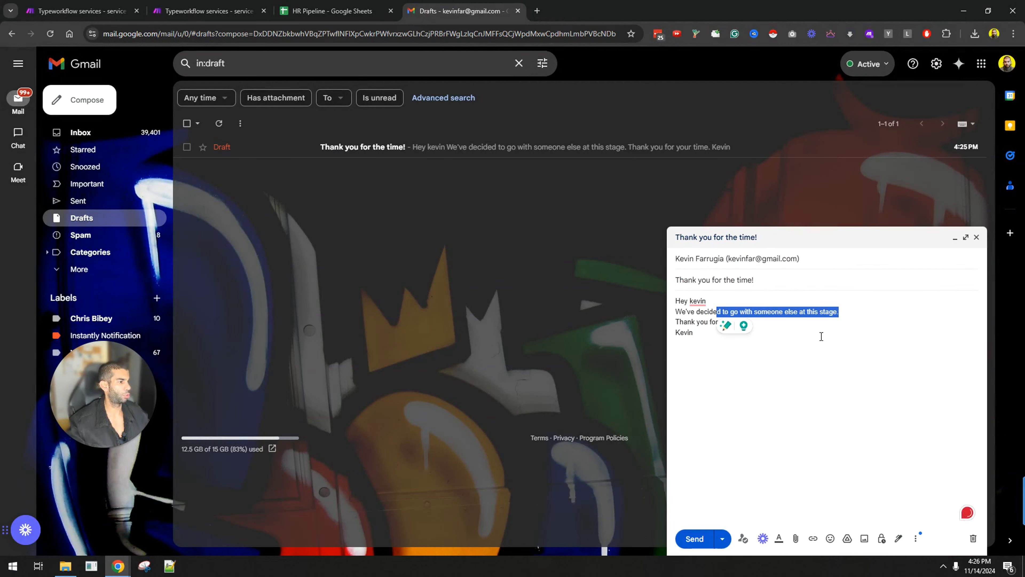
click(723, 408)
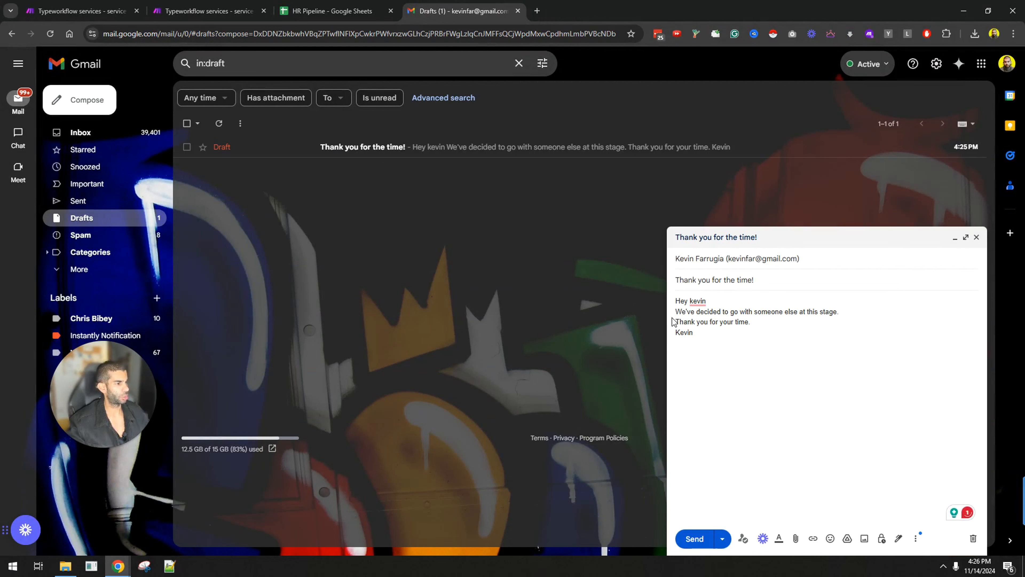
mouse_move(697, 299)
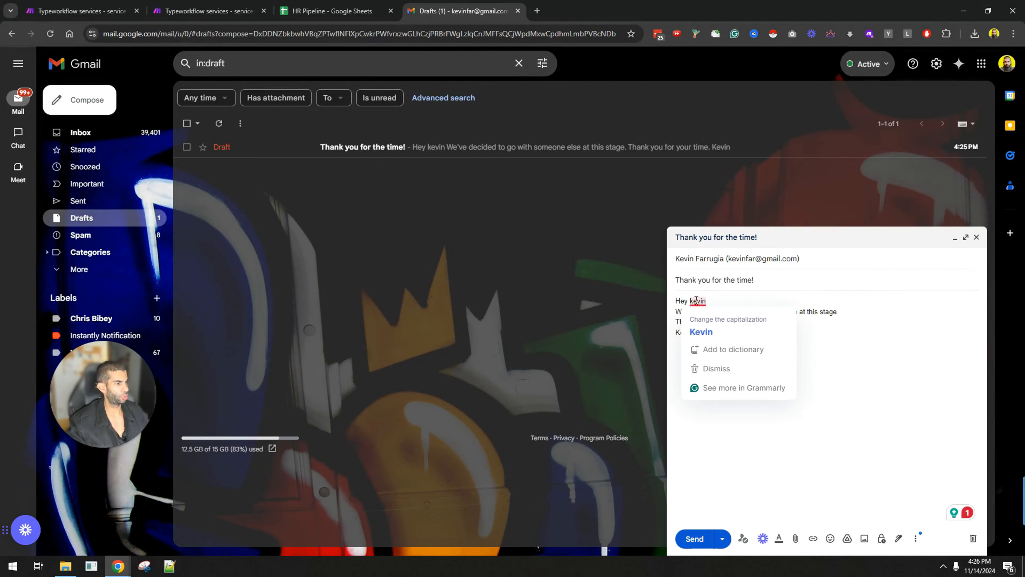
click(977, 239)
Step: Untick Declined in J2, tick Accepted in I2, and pull Gmail Drafts into its own window
key(ctrl+shift+Tab)
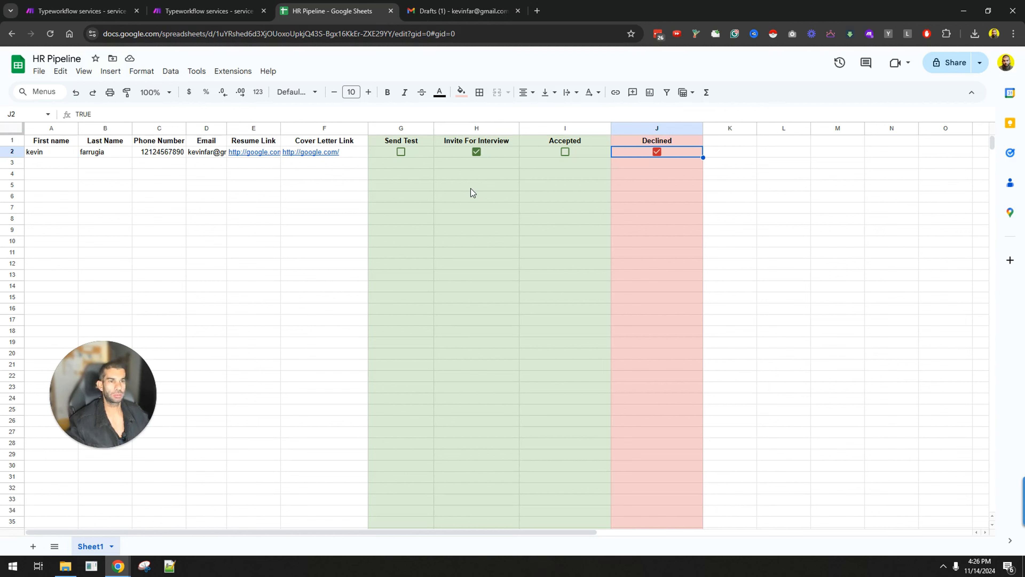
click(657, 152)
click(566, 151)
click(460, 11)
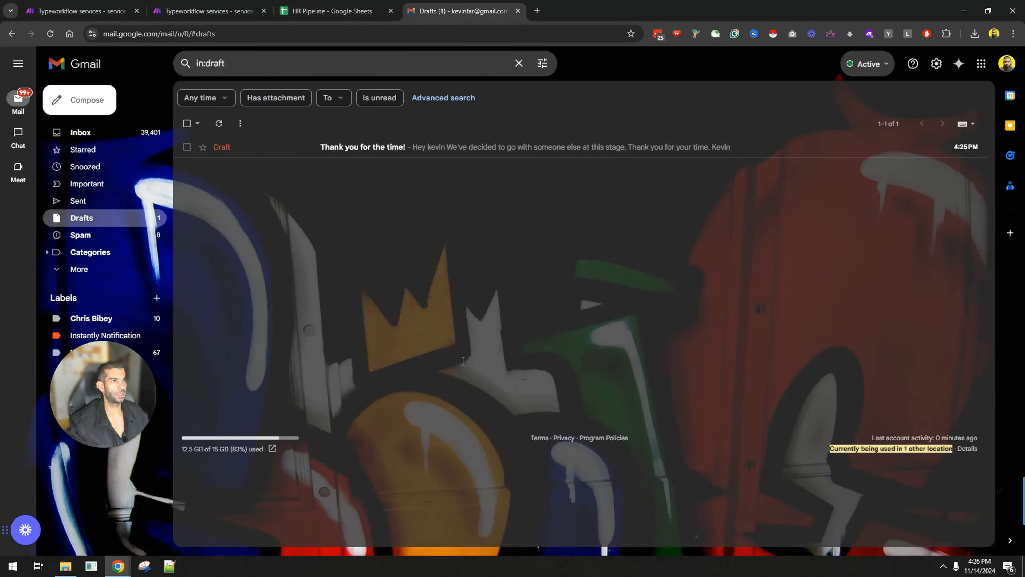
drag(463, 361, 464, 521)
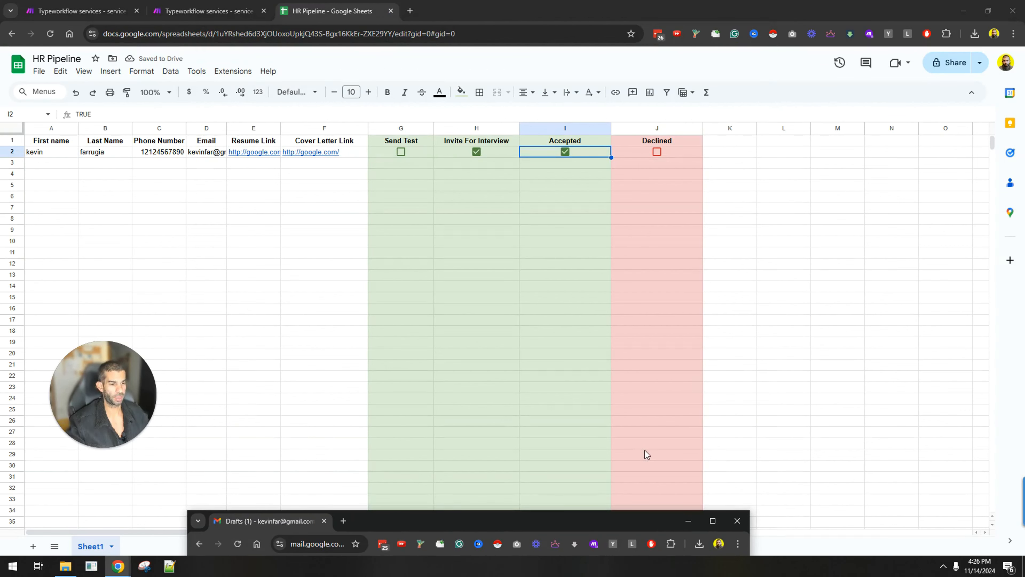
Step: Reload Gmail, check the Make scenario, then bring Gmail Drafts back full screen showing "You've been accepted!"
click(237, 543)
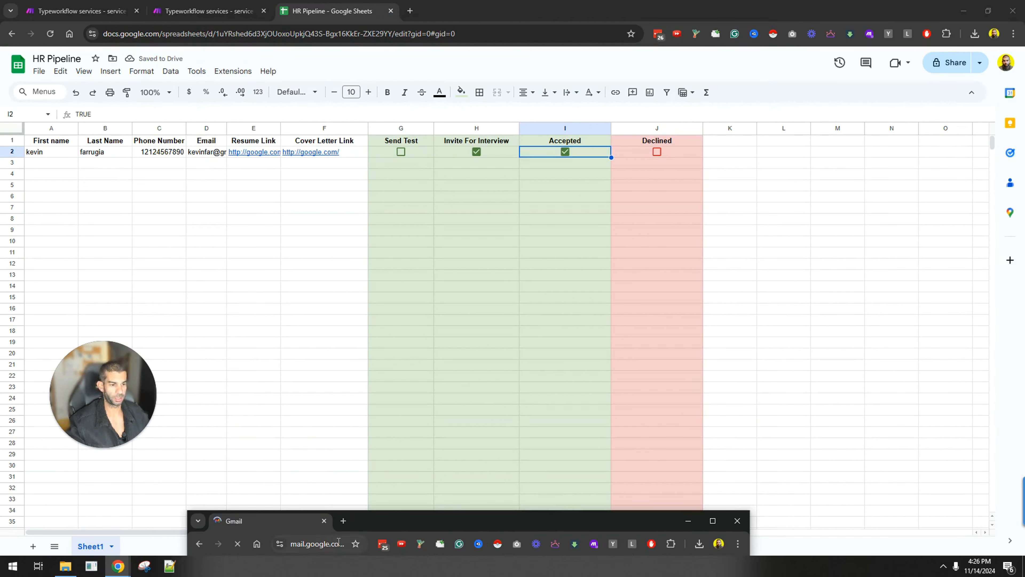
drag(436, 522, 437, 576)
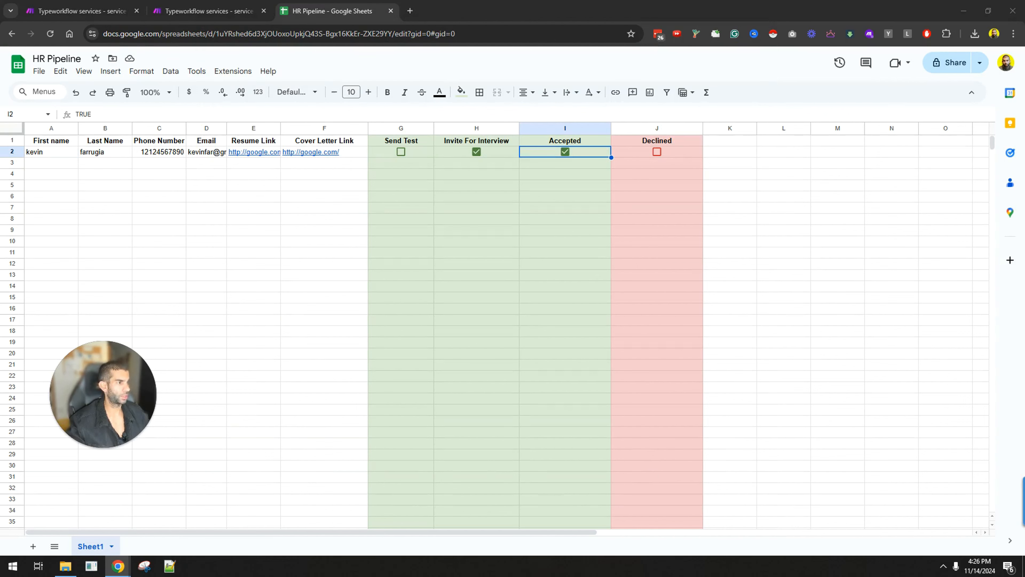
click(197, 11)
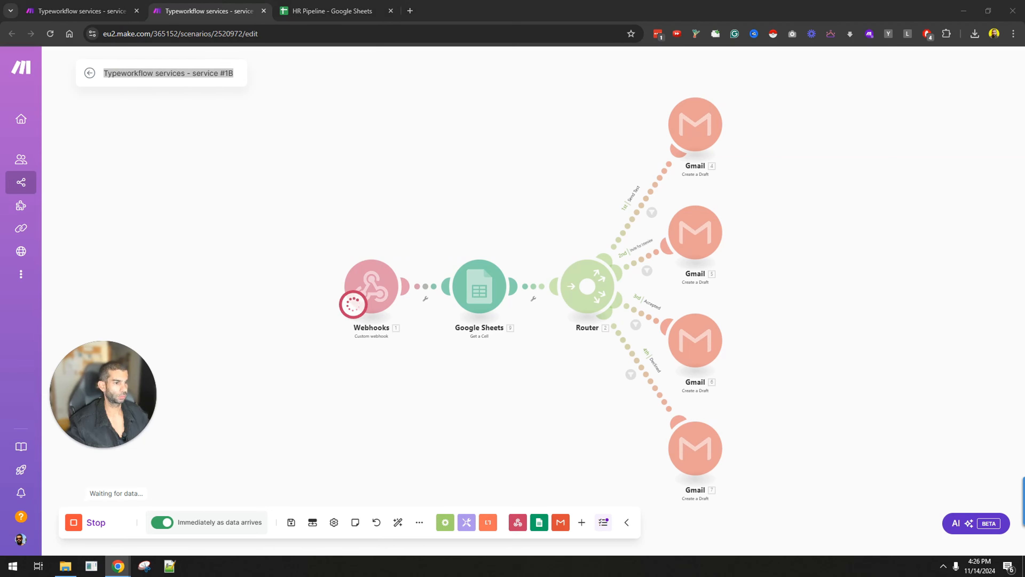
drag(706, 576, 454, 12)
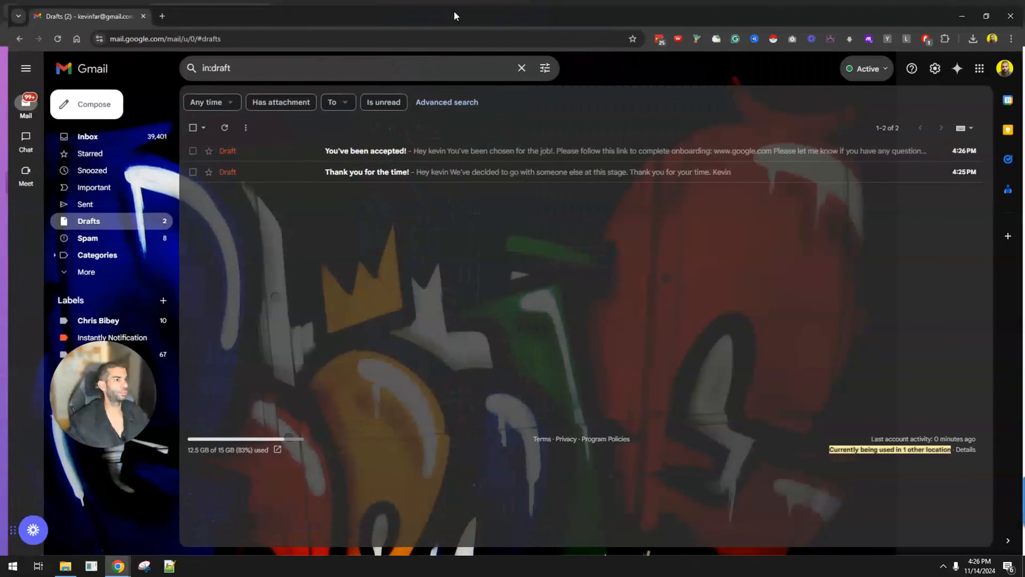
Step: Read the "You've been accepted!" onboarding draft, then minimize Gmail to reveal the Make editor
click(416, 148)
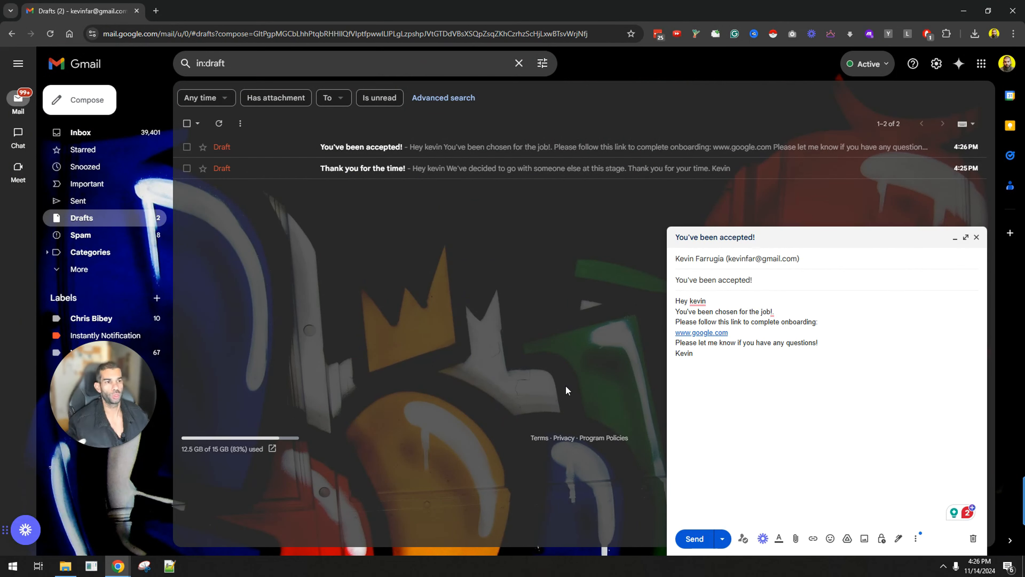
click(963, 10)
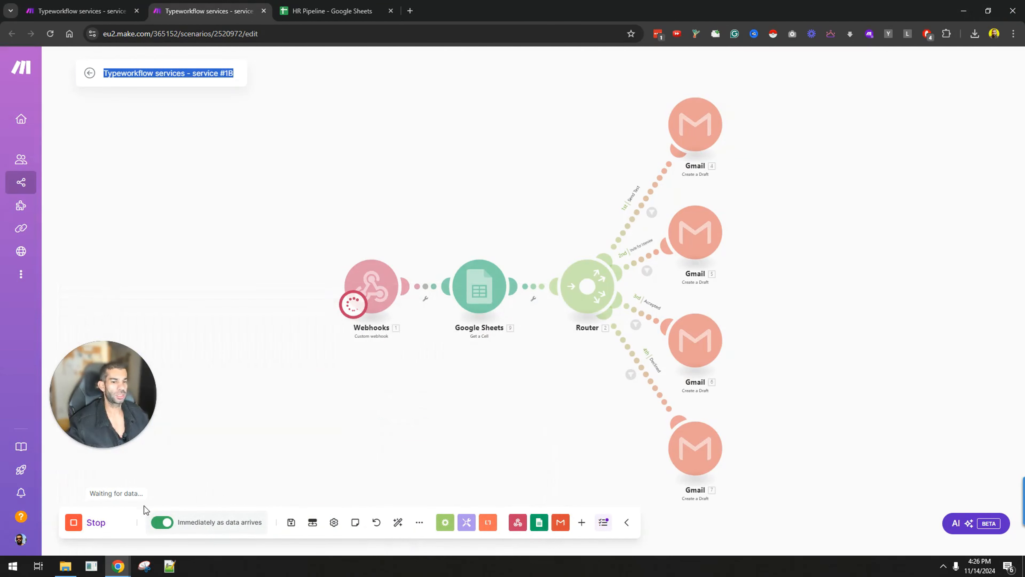
Step: Stop the scenario and inspect the Send Test route's filter settings against the sheet
click(90, 522)
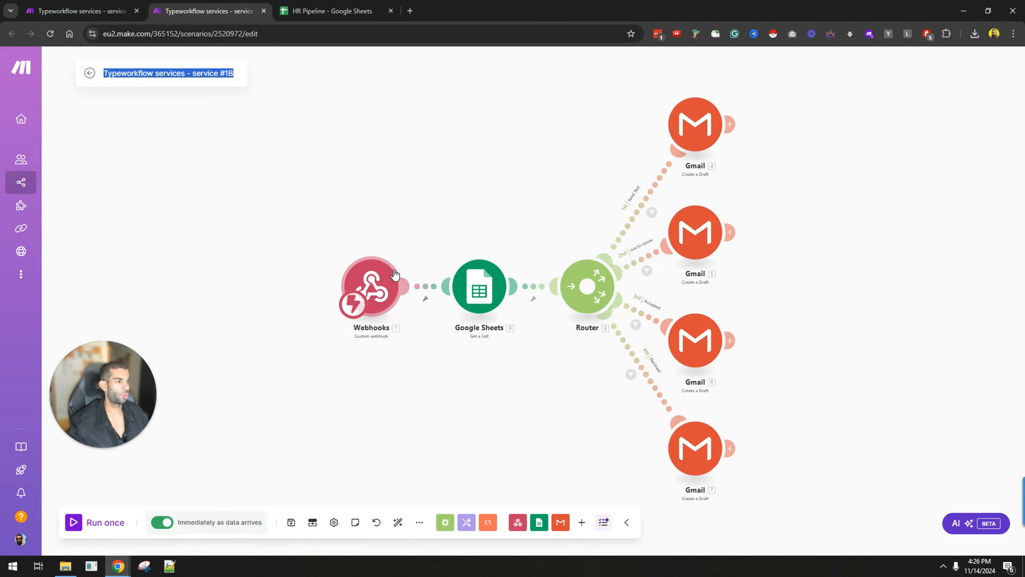
click(651, 210)
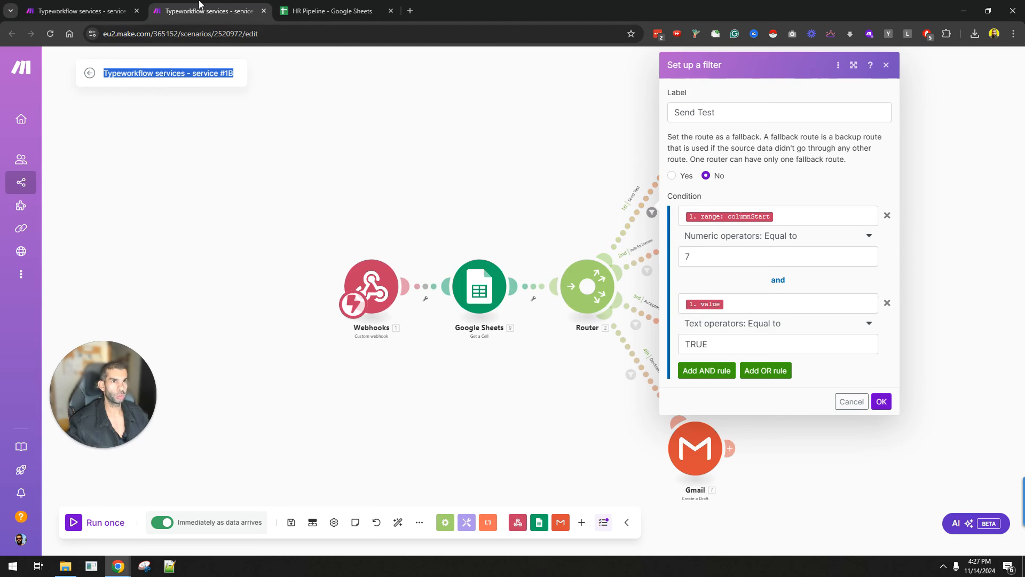
click(331, 11)
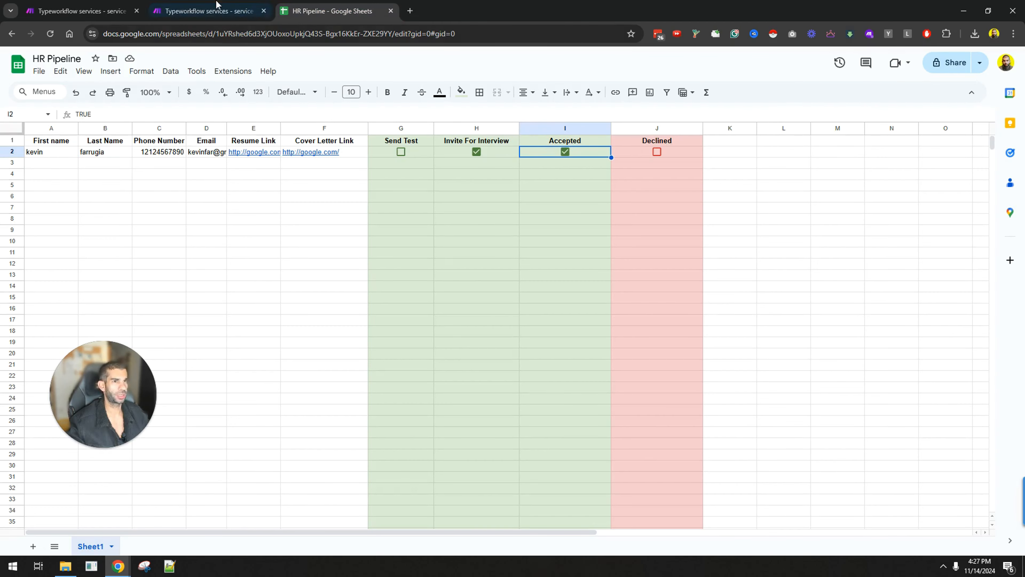
click(182, 9)
click(510, 356)
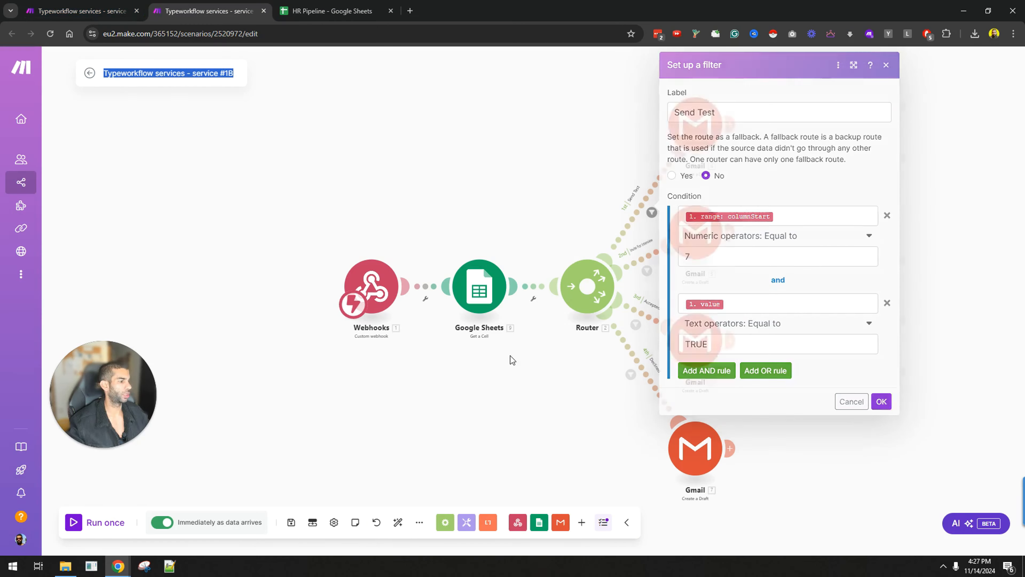
Step: Zoom the Make canvas and bring the incognito Typeform homepage window over the scenario
scroll(644, 186, up, 5)
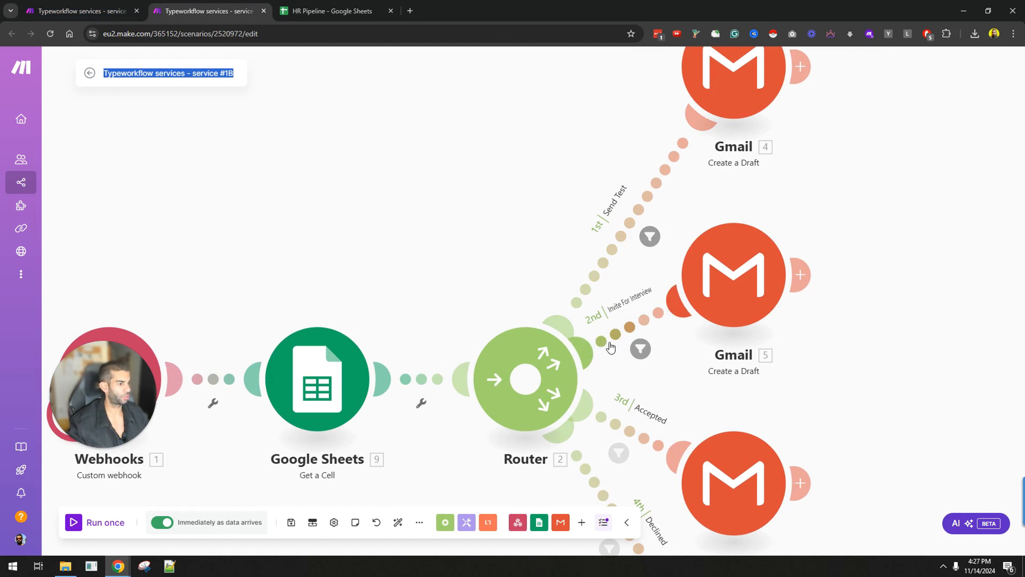
scroll(731, 379, down, 3)
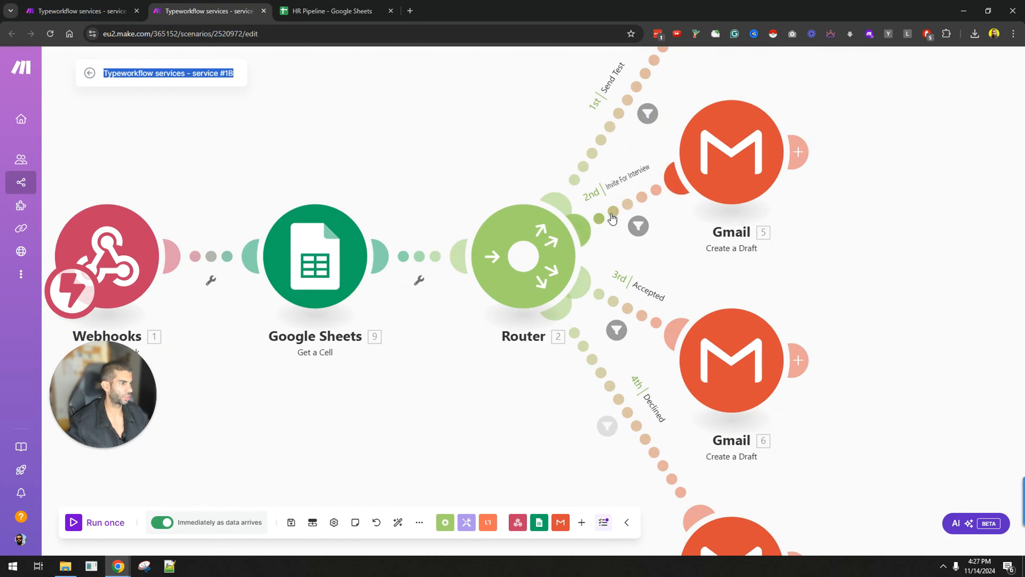
scroll(415, 392, down, 2)
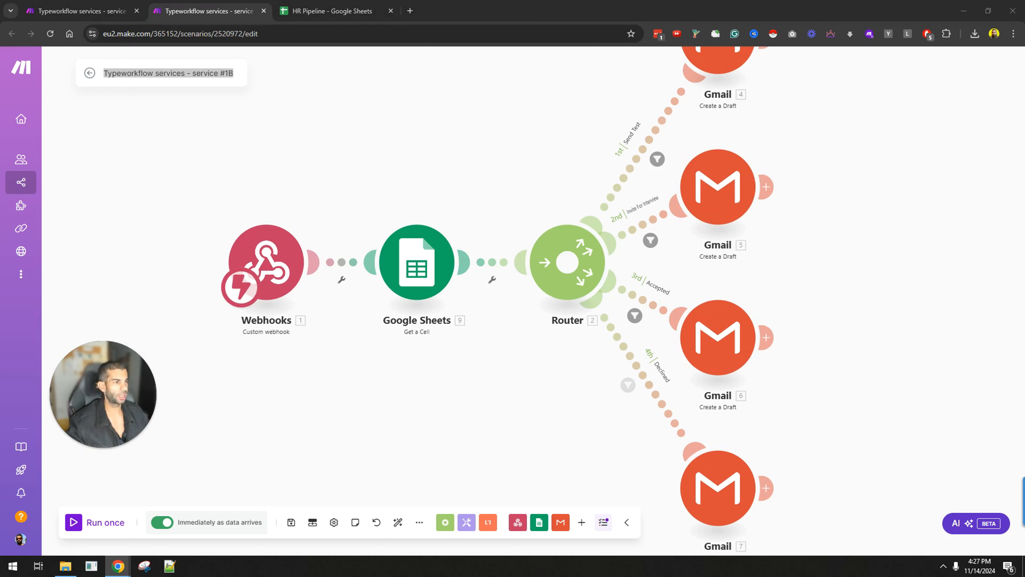
key(alt+Tab)
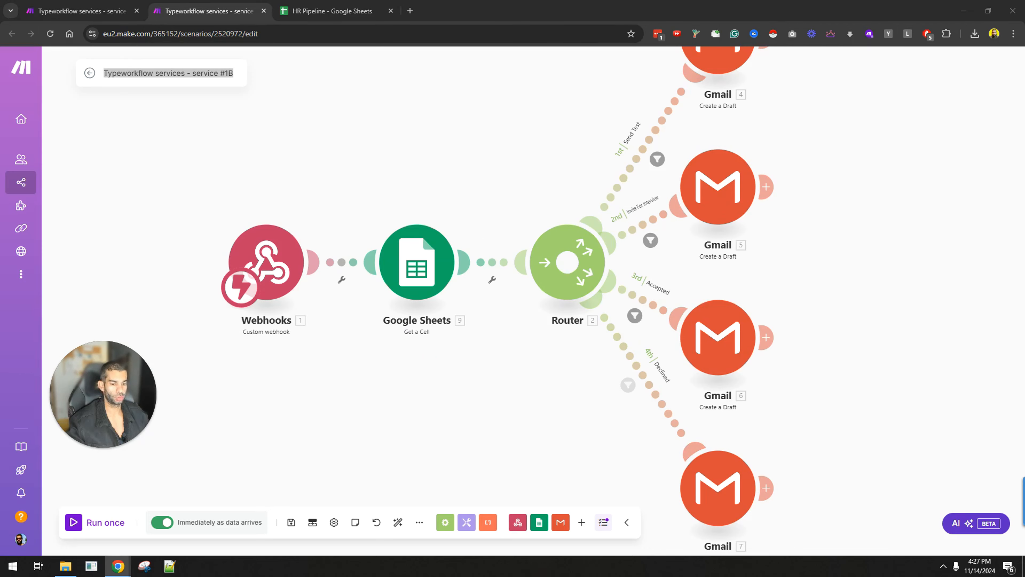
drag(1024, 9, 477, 128)
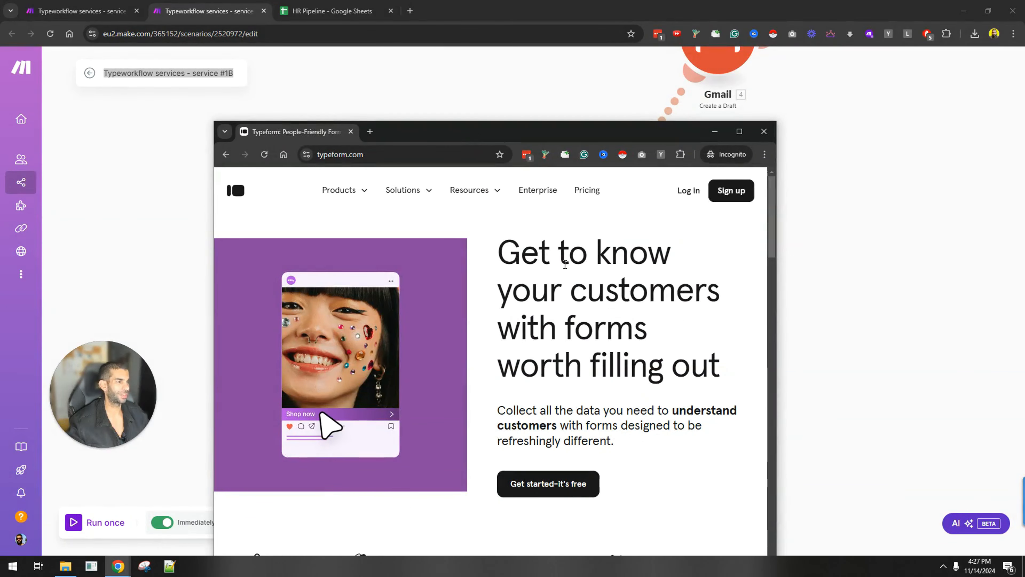
Step: Rearrange the Typeform windows to show My new form's "How do you want to build your form?" page
click(739, 131)
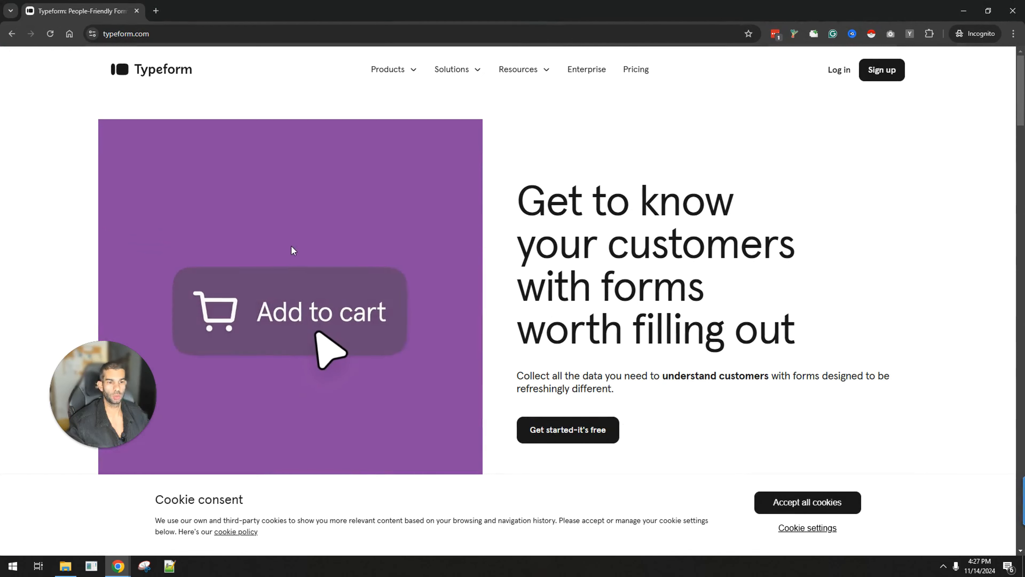
click(964, 11)
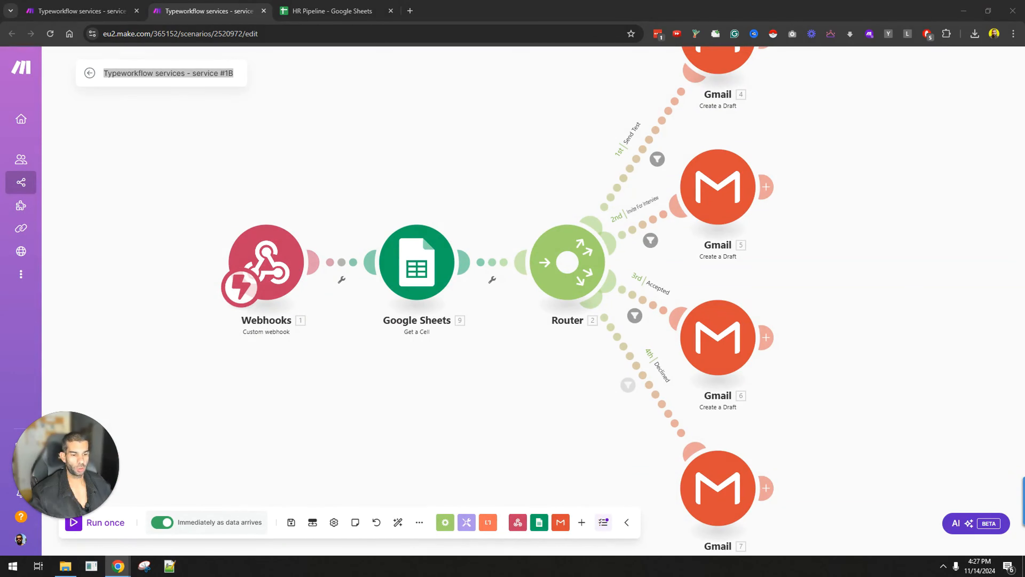
drag(758, 574, 696, 0)
drag(777, 5, 634, 576)
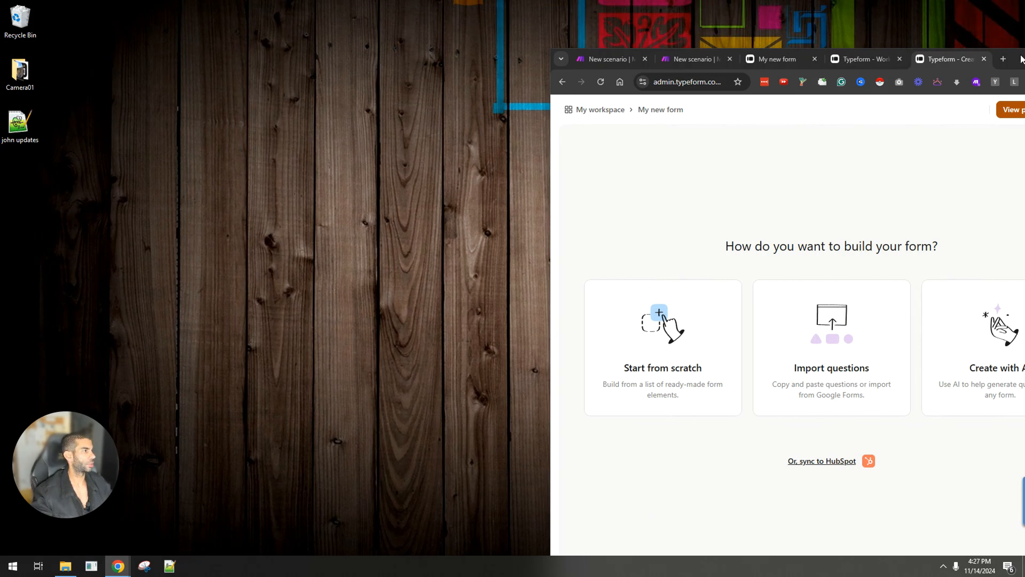
Step: Maximize the builder and start My new form from scratch with a Contact Info question, Company hidden
click(886, 148)
key(super+Up)
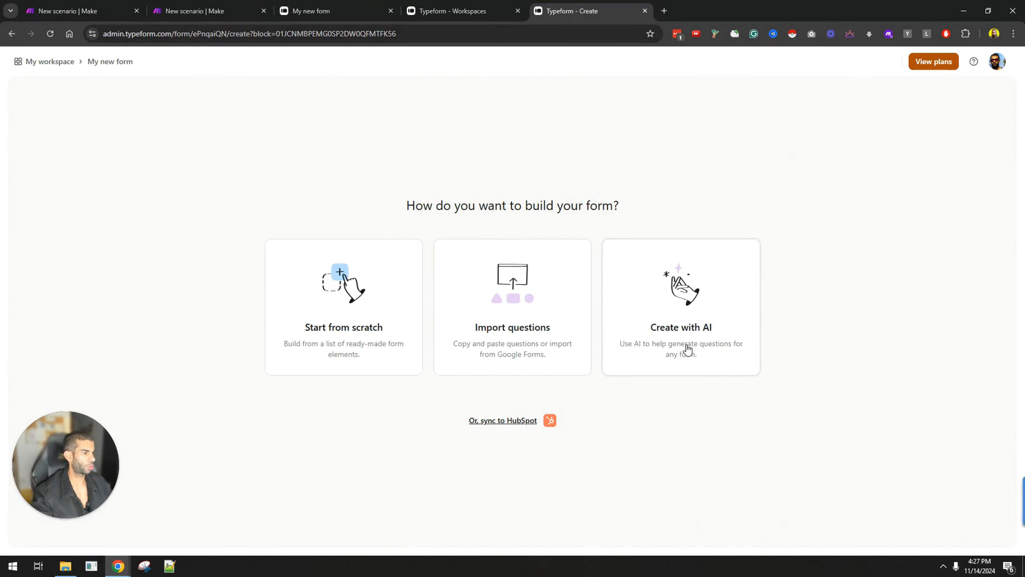
click(335, 311)
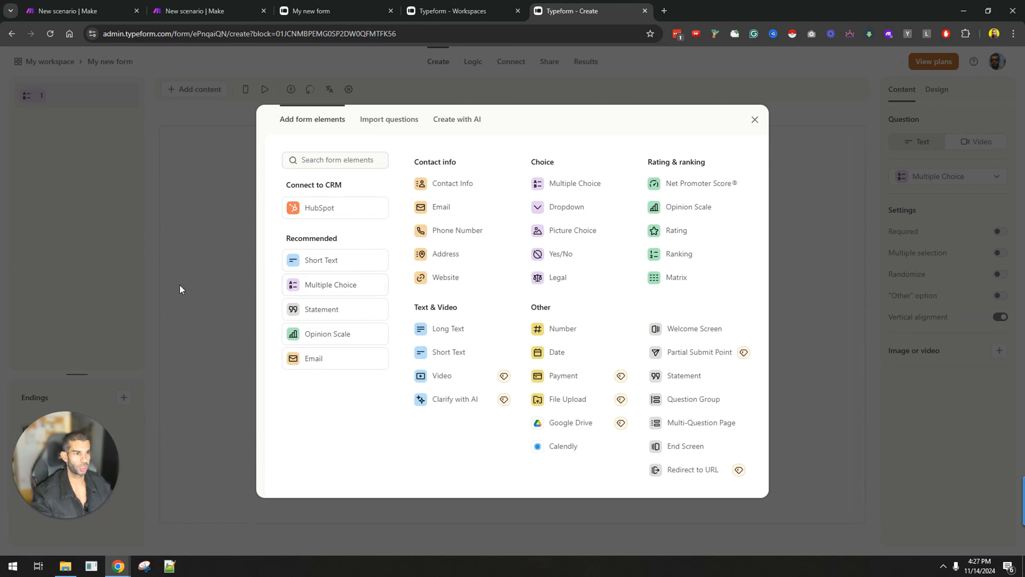
click(460, 185)
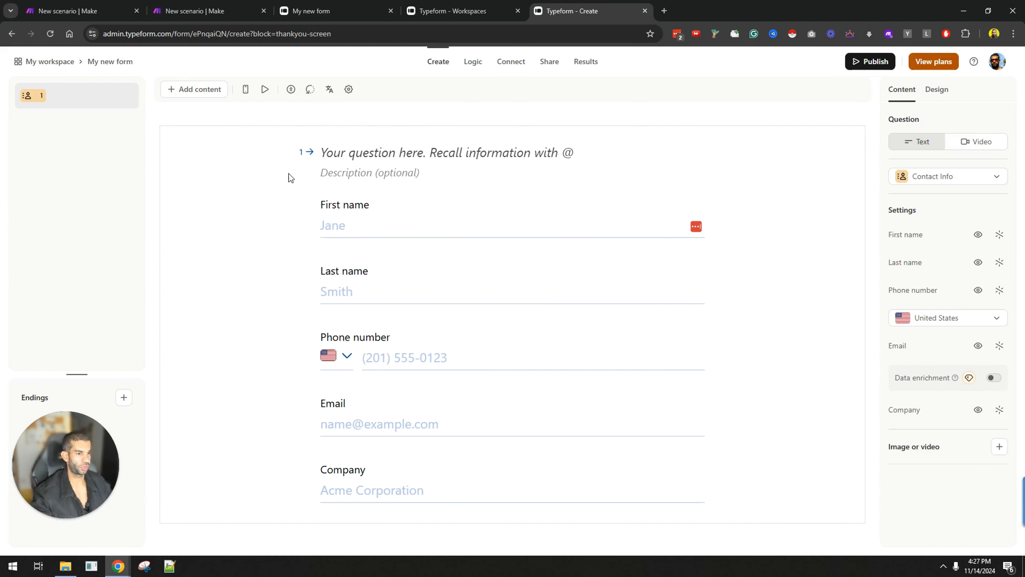
click(981, 411)
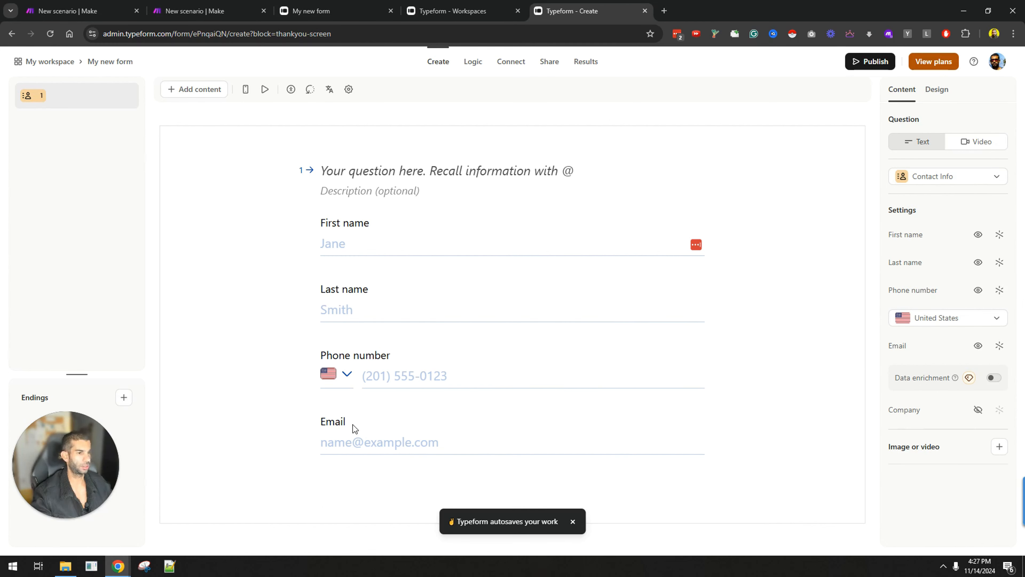
Step: Add a Website question, then a File Upload question found by searching 'uplo'
click(173, 90)
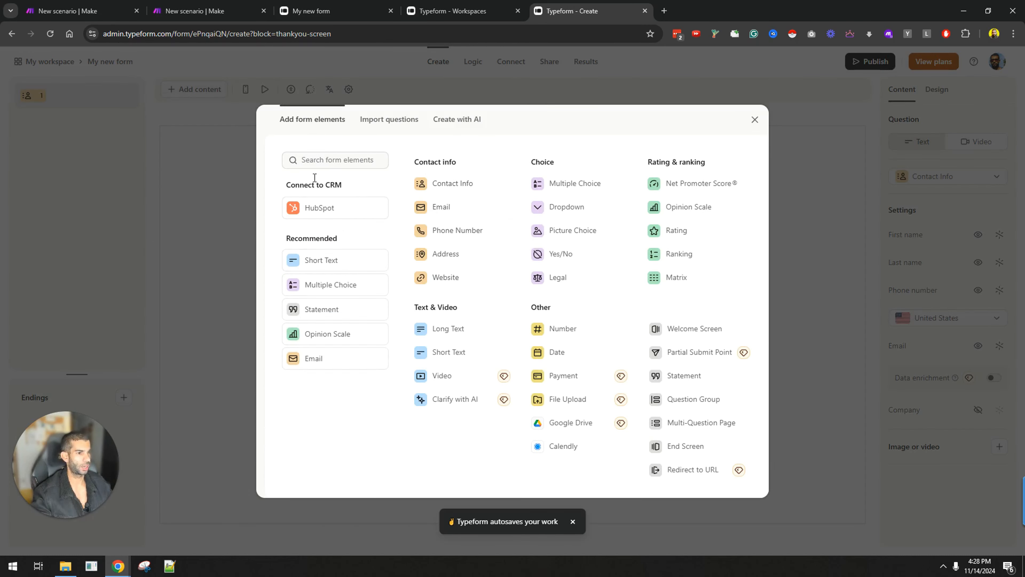
click(451, 277)
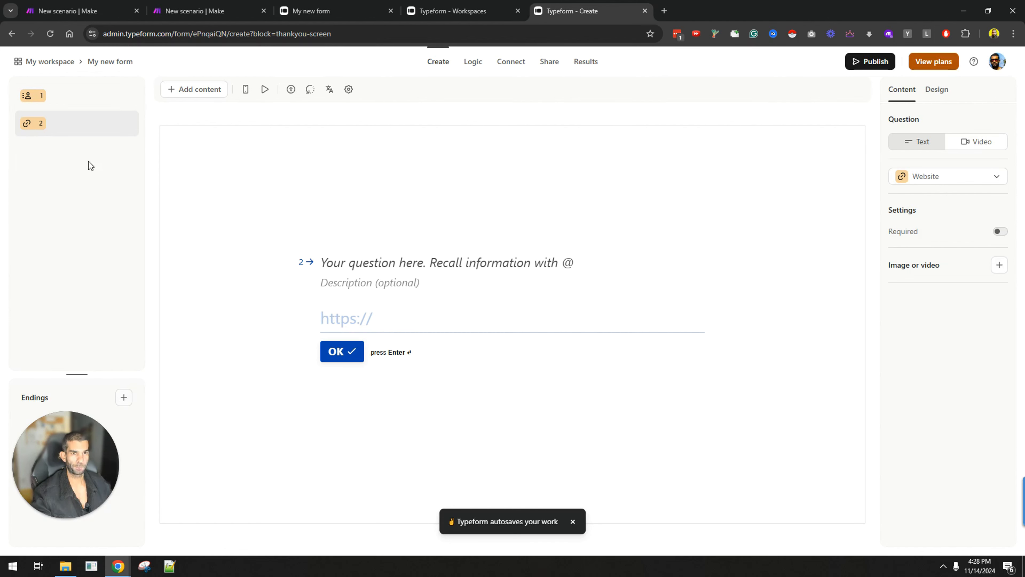
click(196, 91)
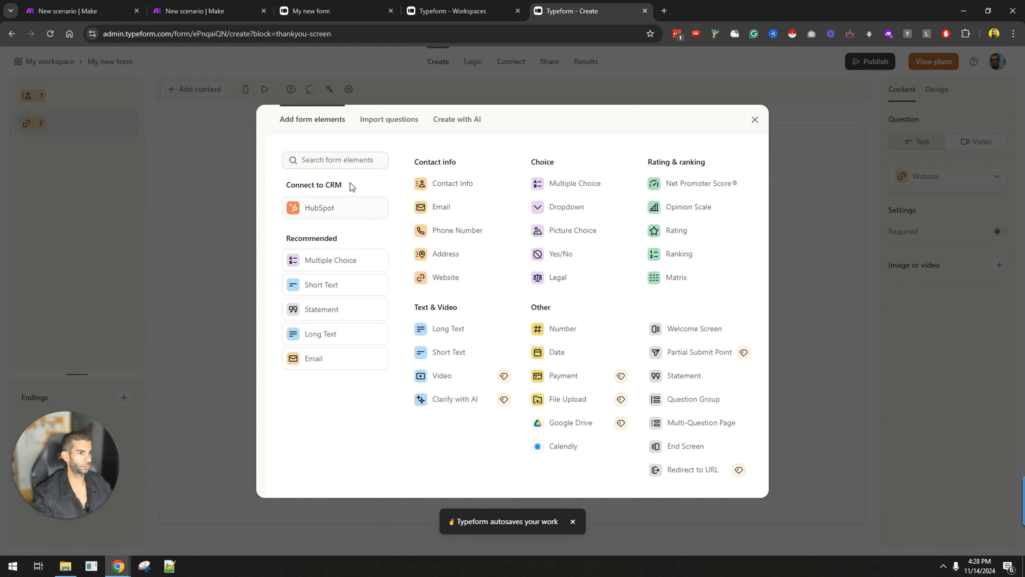
click(342, 158)
text(uplo)
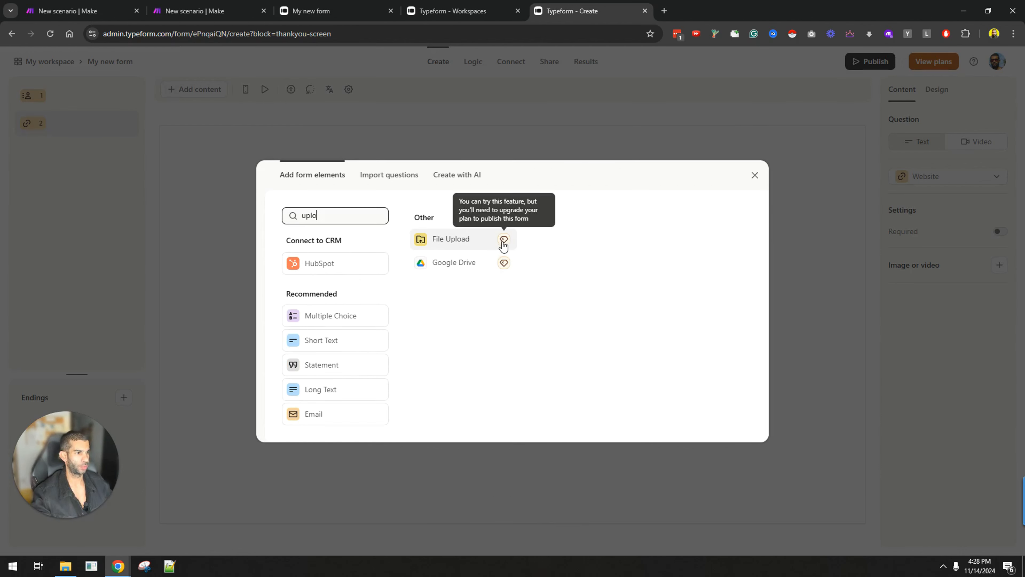
click(456, 243)
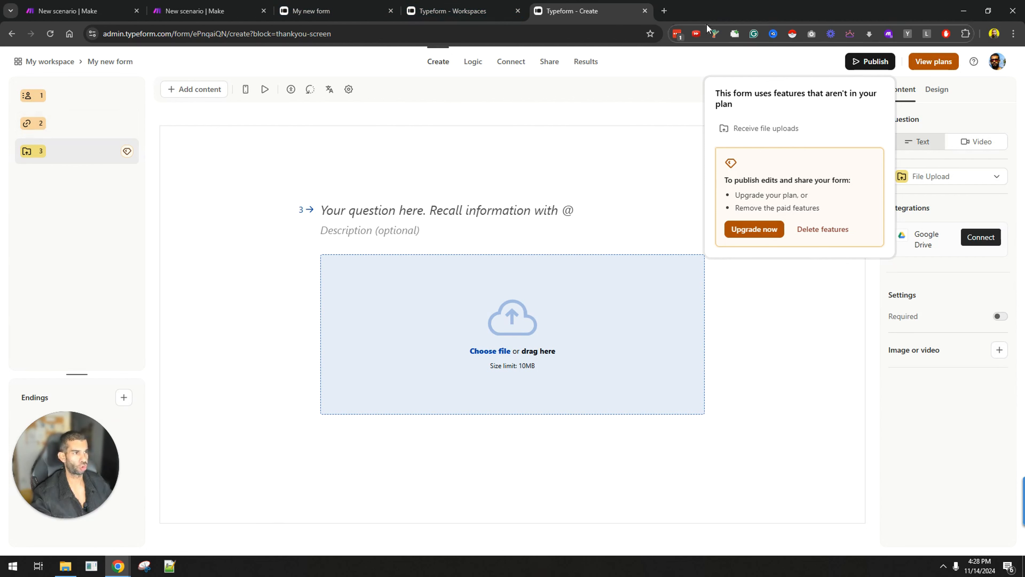
Step: Move the builder aside and bring the live My new form window back maximized
drag(745, 10, 514, 576)
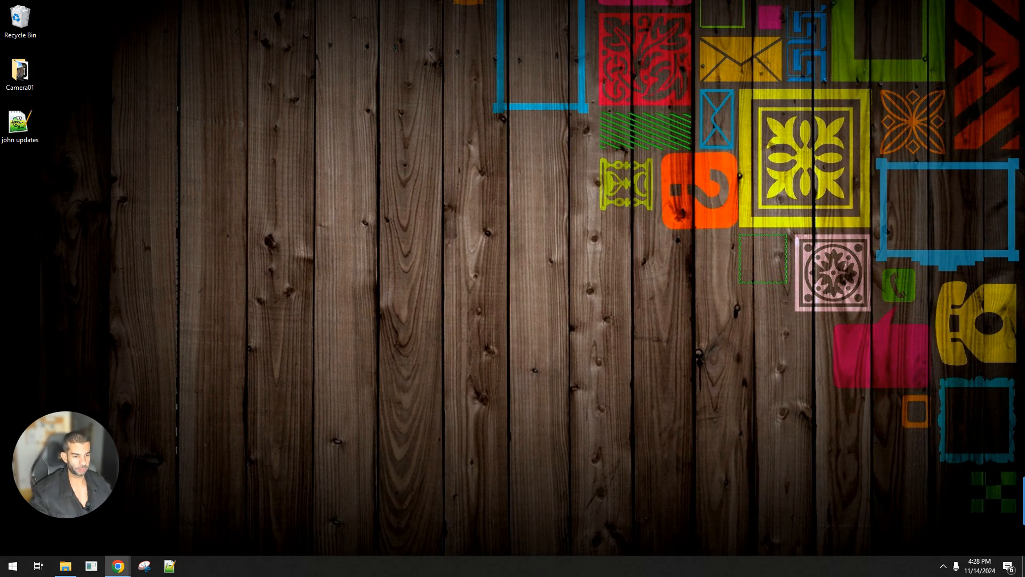
drag(908, 576, 752, 1)
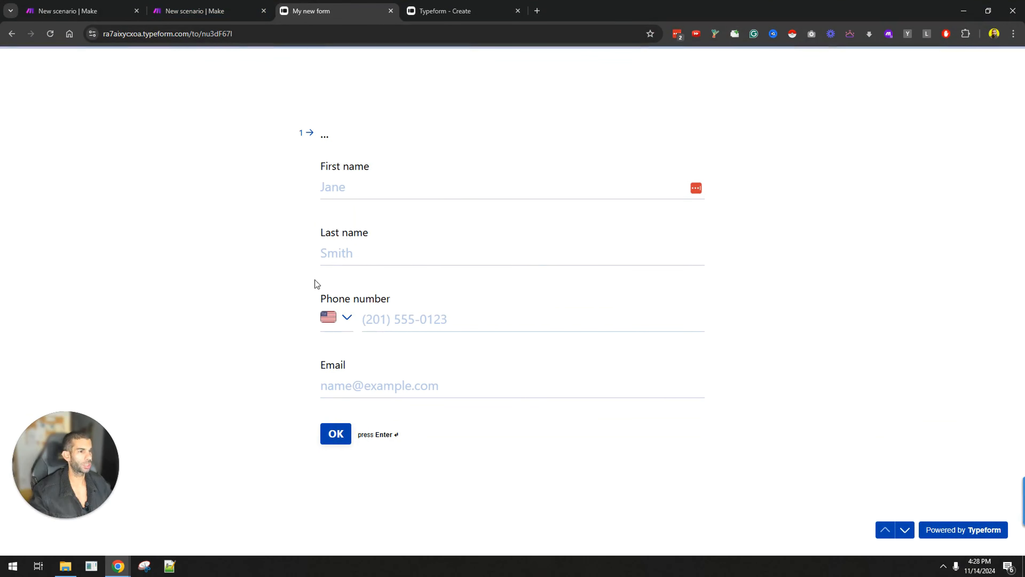
Step: Fill the contact question with a sample first and last name, Malta phone country and an e-mail
click(347, 183)
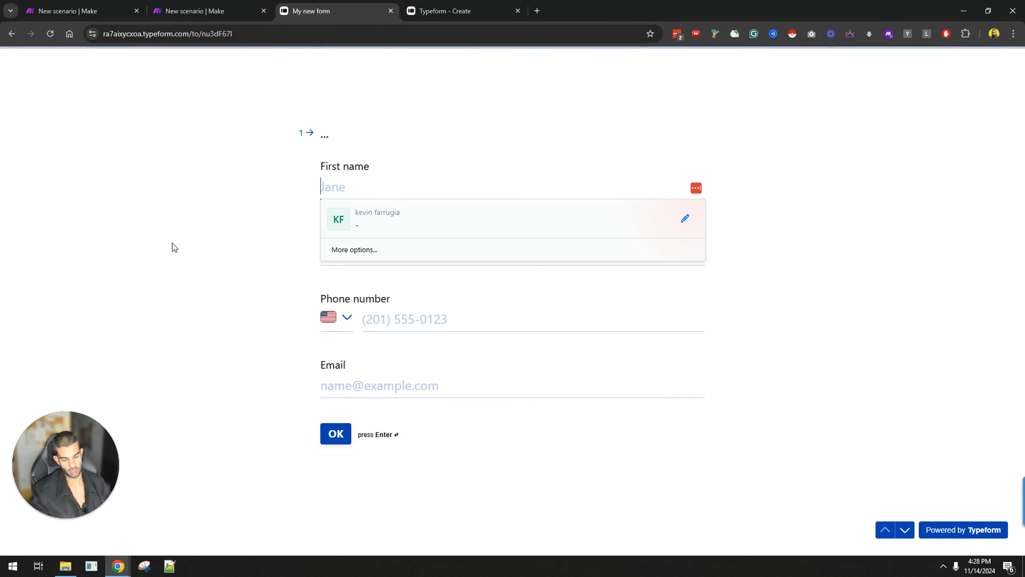
text(John)
key(Tab)
text(S)
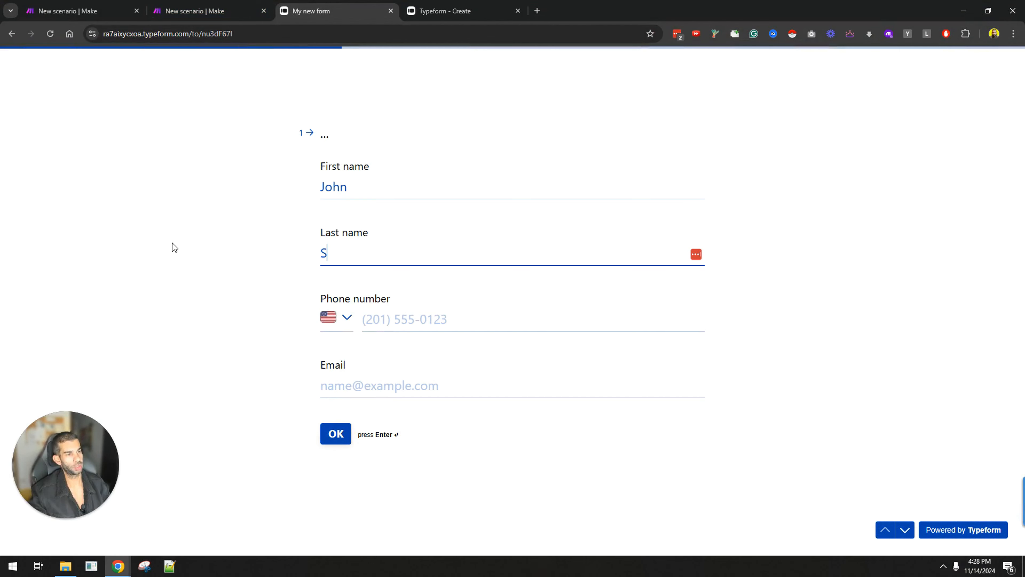
text(mith)
key(Tab)
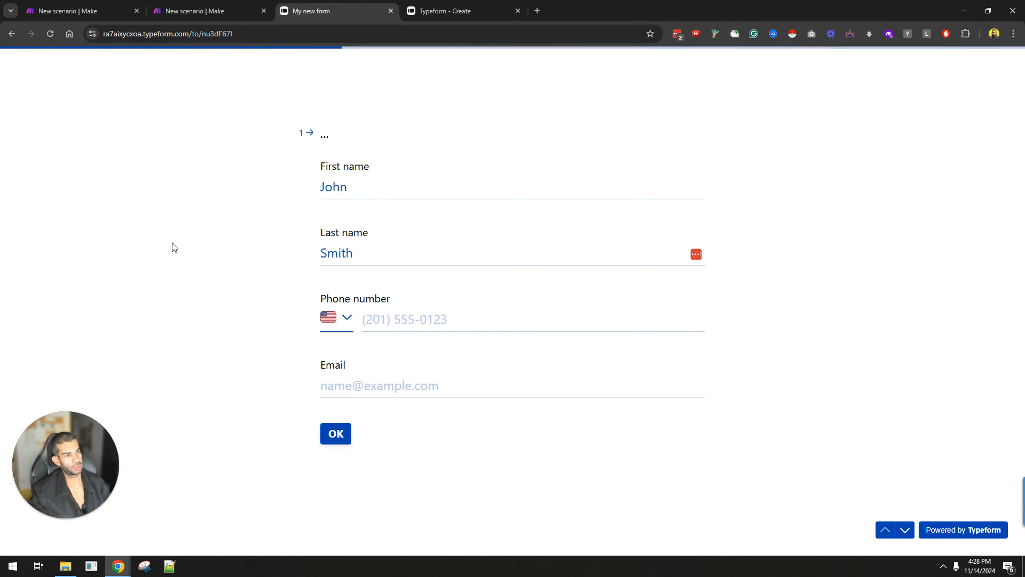
click(328, 317)
text(malta)
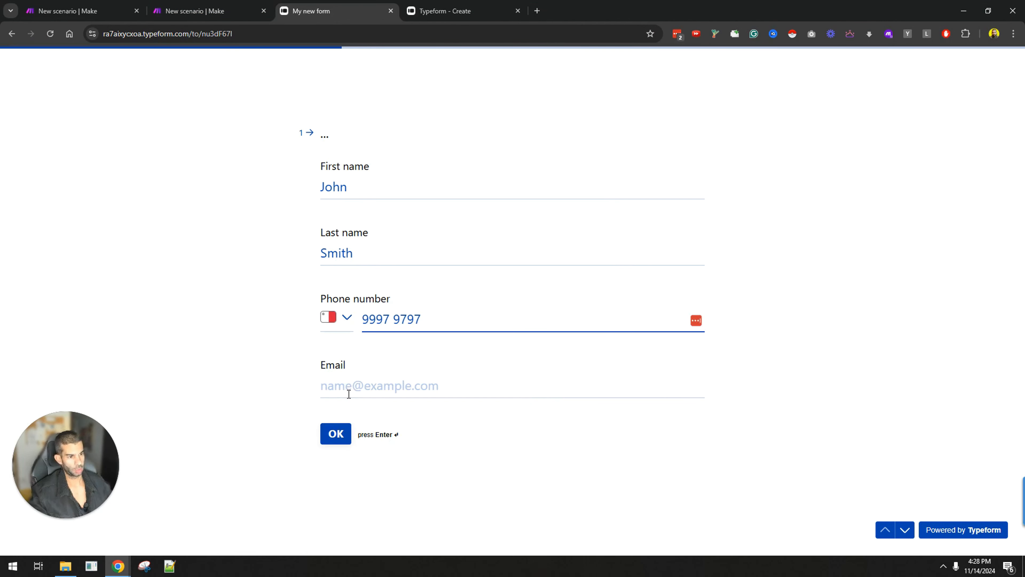
click(347, 391)
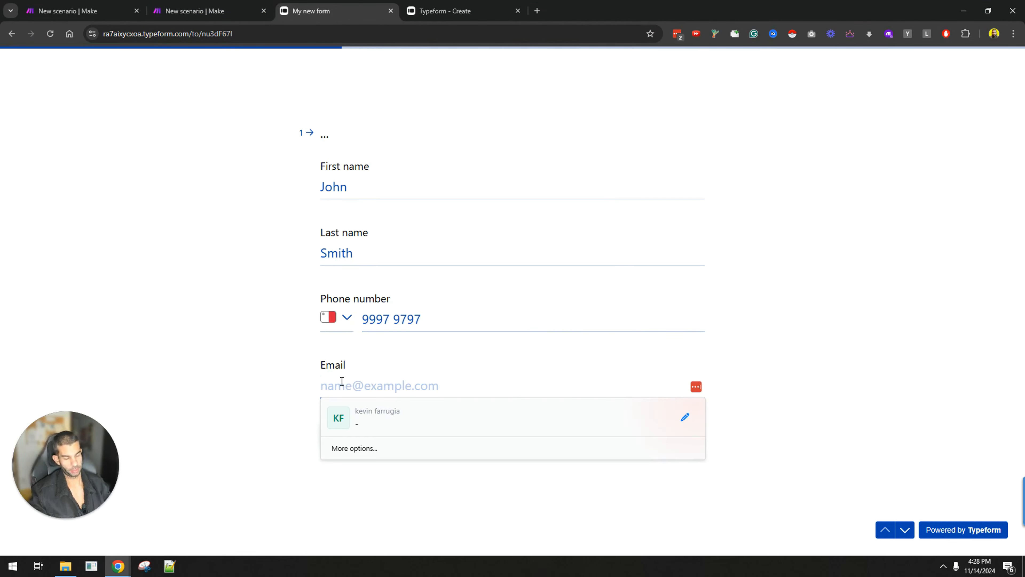
click(335, 431)
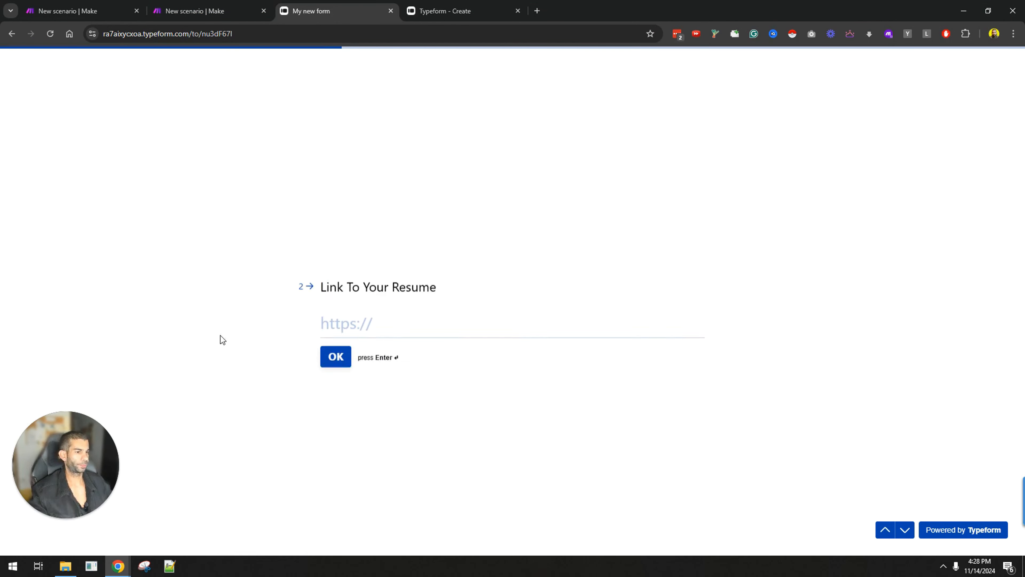
Step: Enter the bing.com link for resume and cover letter, submit the form, and return to Make
text(www.google)
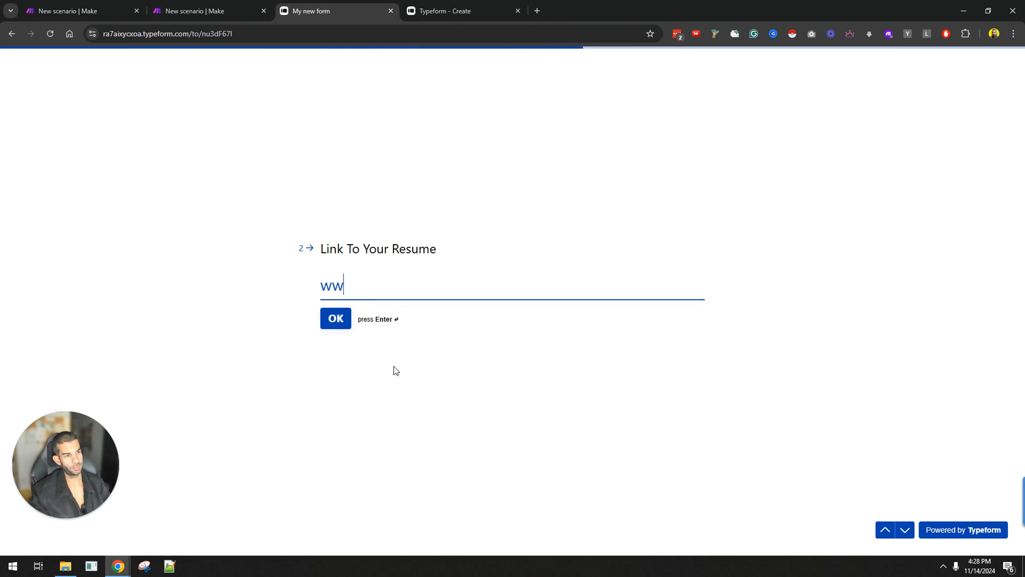
key(BackSpace)
key(BackSpace)
key(BackSpace)
key(BackSpace)
key(BackSpace)
key(BackSpace)
text(bing.com)
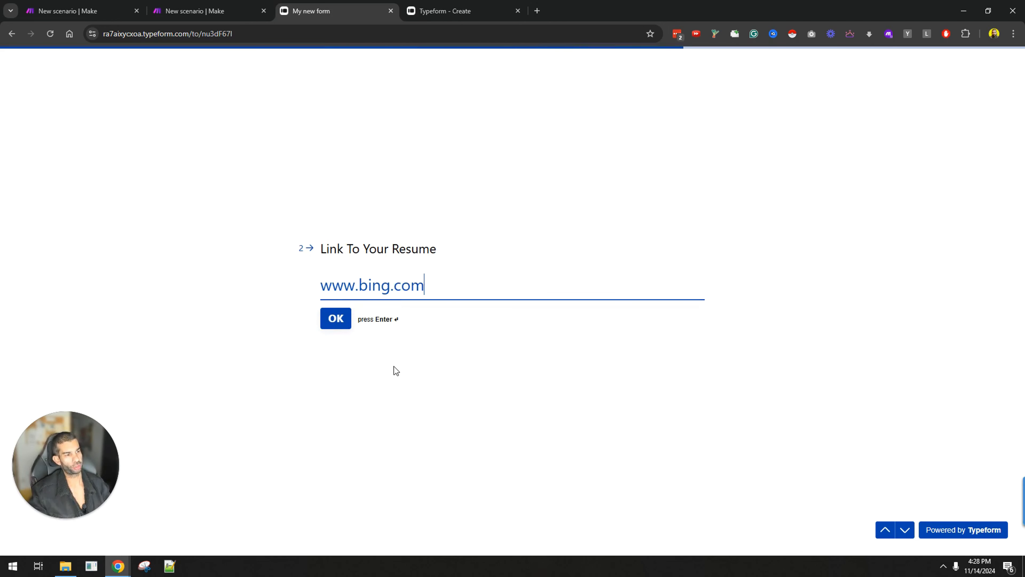
key(ctrl+a)
key(ctrl+v)
key(Return)
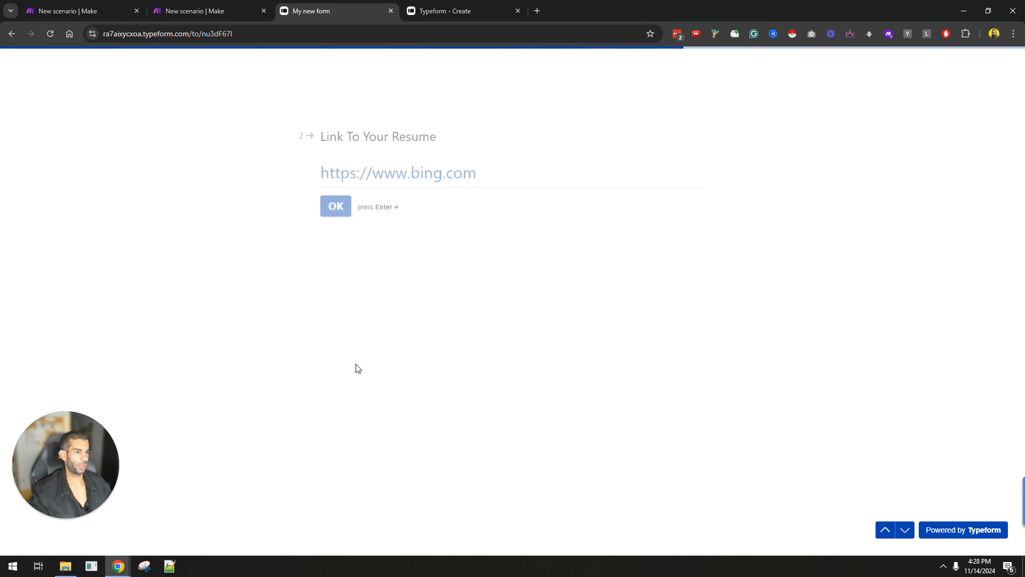
key(ctrl+v)
key(ctrl+Return)
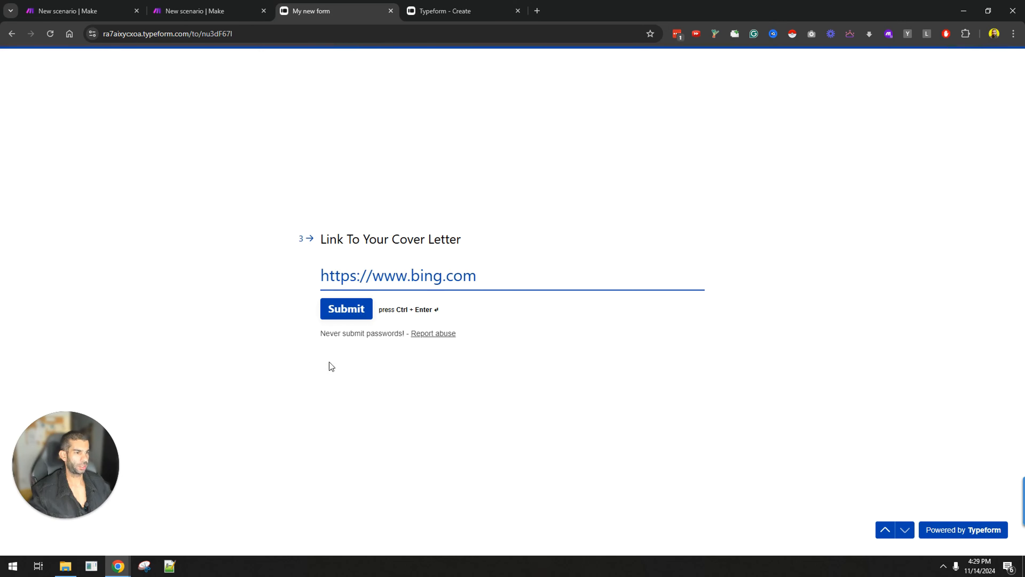
key(ctrl+Return)
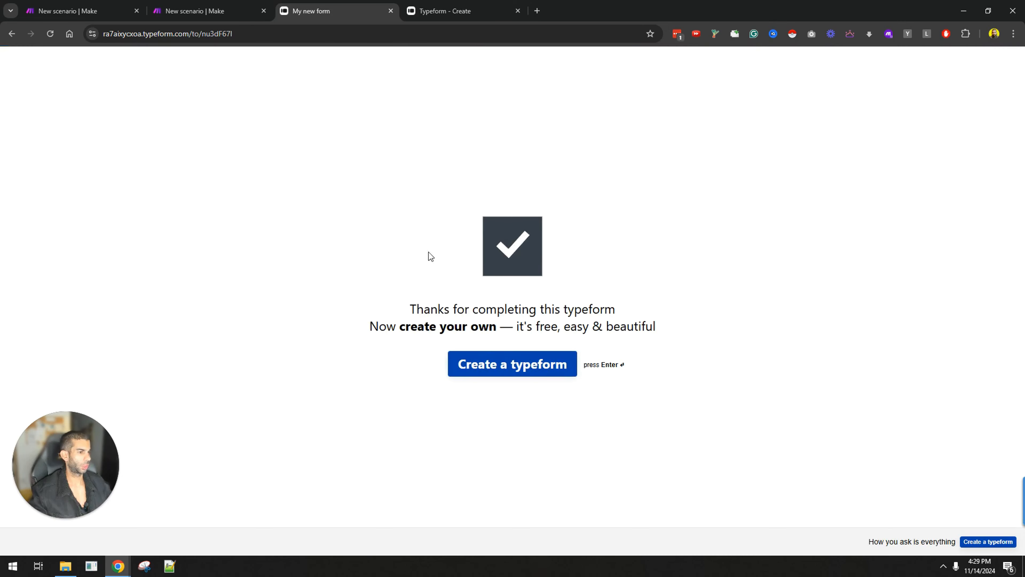
drag(402, 317, 569, 317)
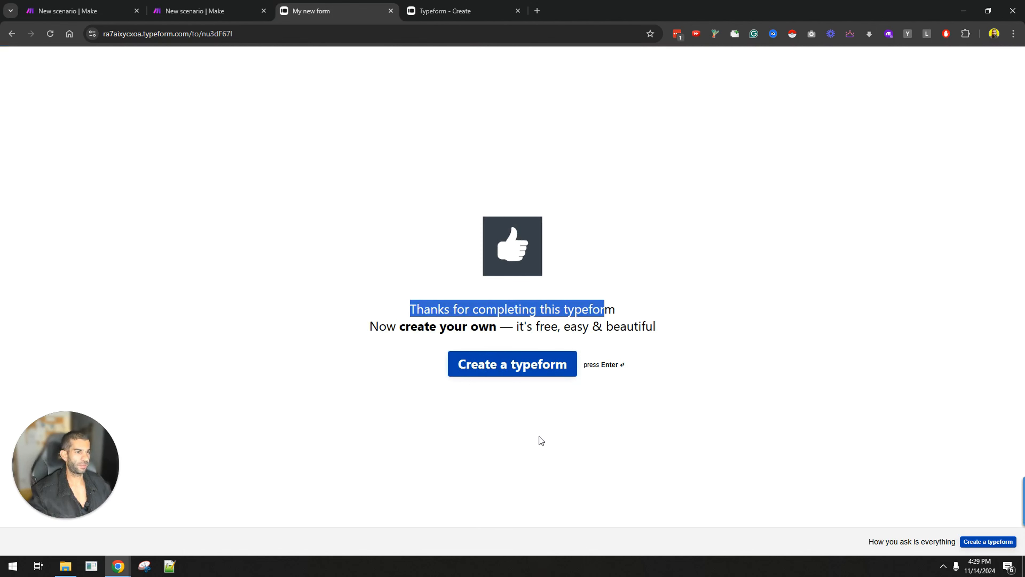
click(99, 5)
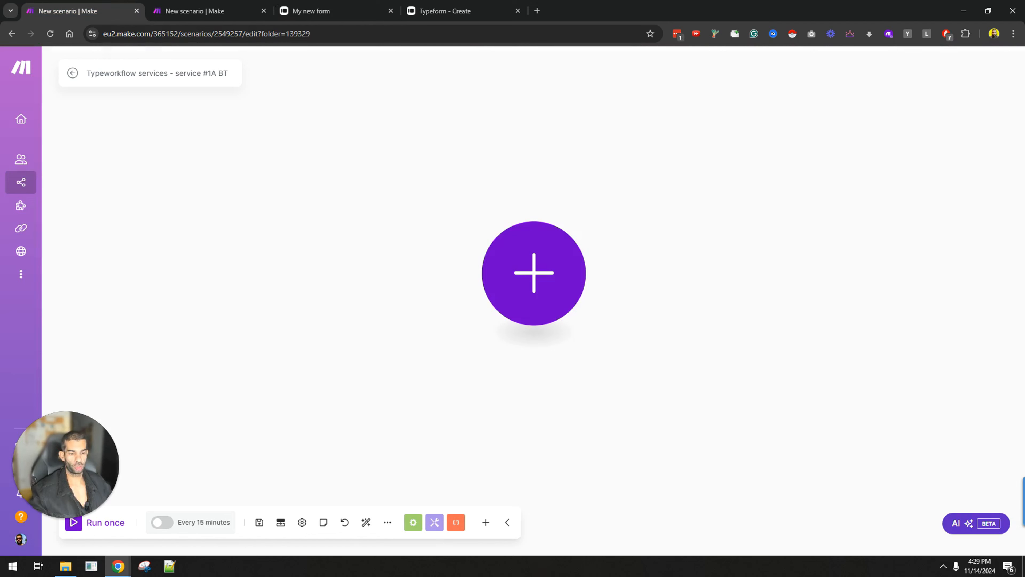
Step: Add a Typeform Watch Responses trigger as the scenario's first module
click(554, 287)
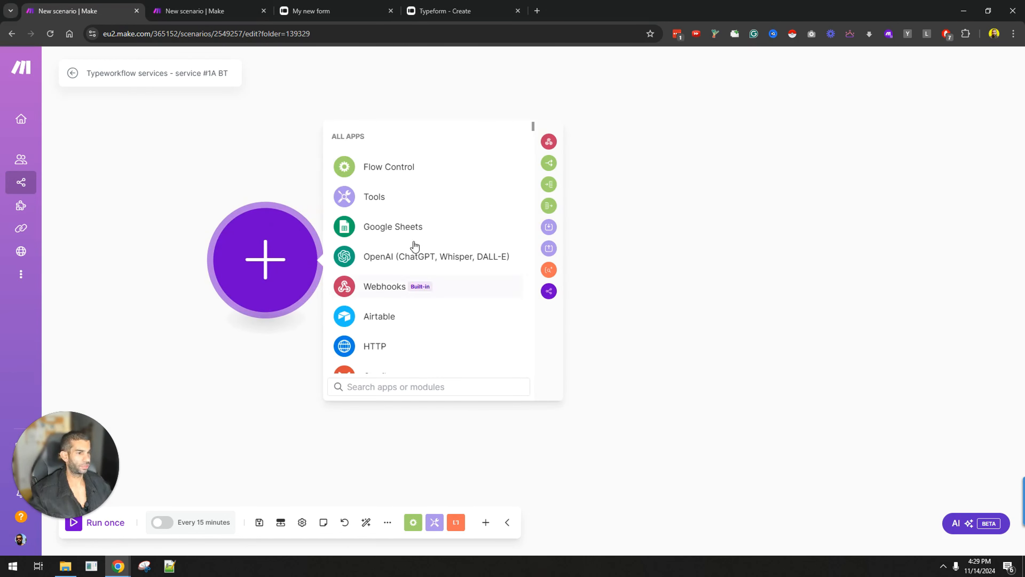
scroll(409, 238, down, 10)
scroll(443, 250, up, 8)
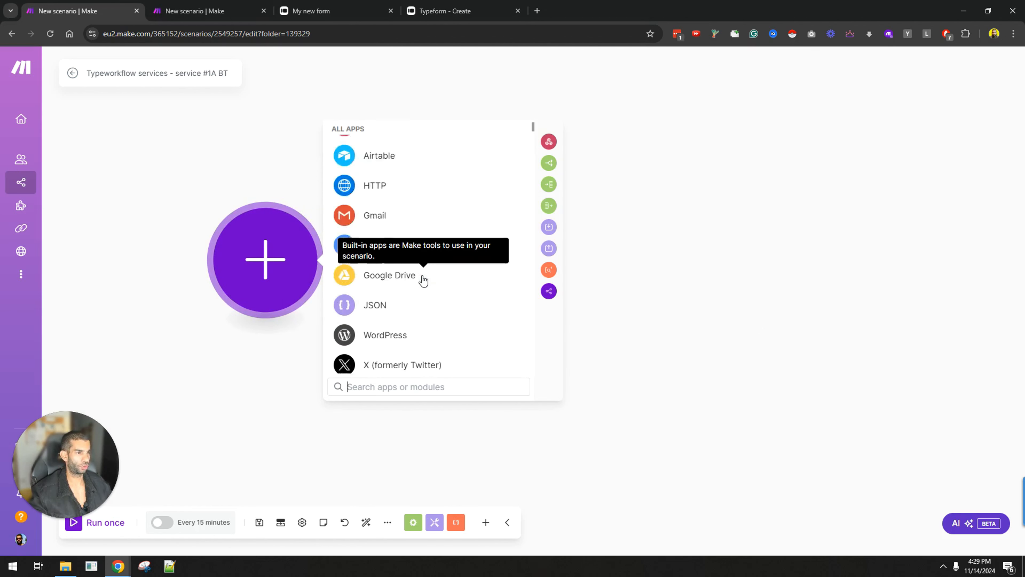
text(typeform)
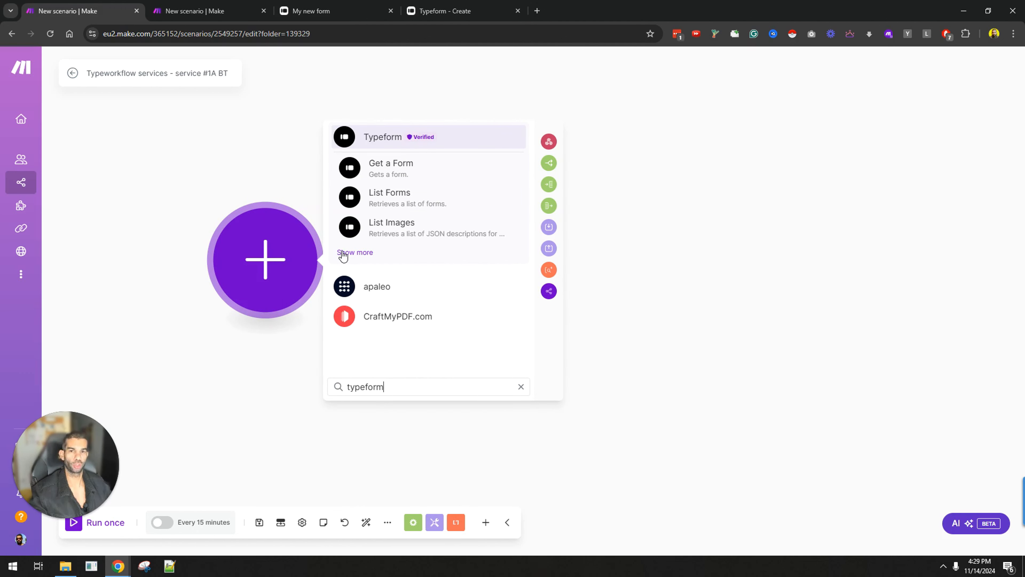
mouse_move(32, 202)
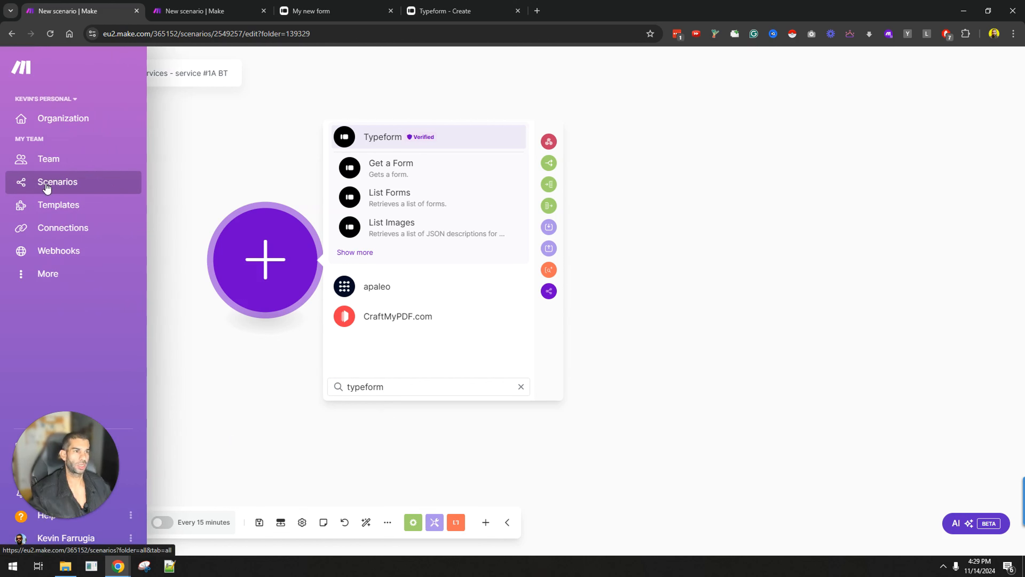
click(353, 253)
click(420, 236)
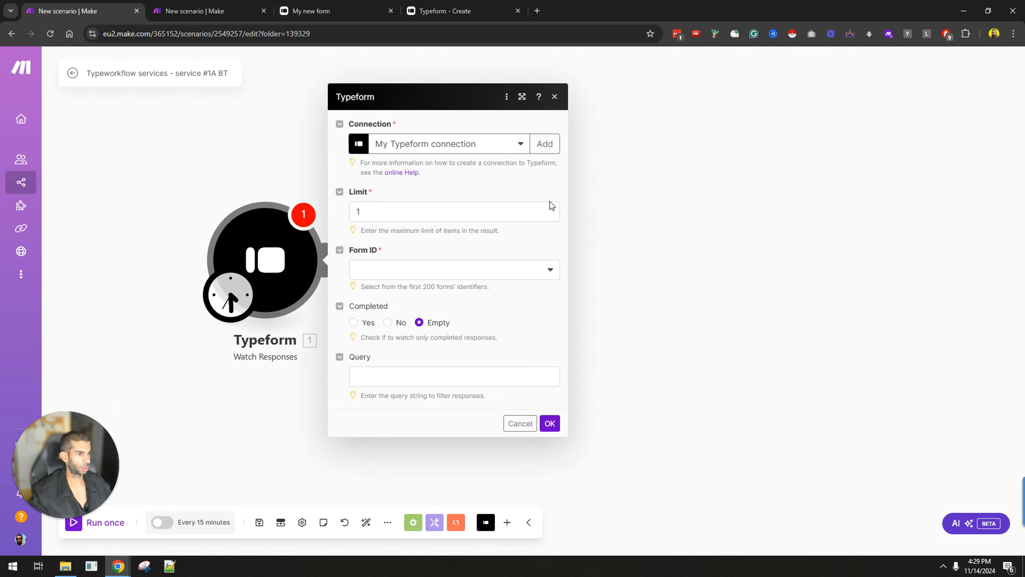
Step: Keep the existing Typeform connection, set the form to My new form with limit 1, and confirm
click(460, 143)
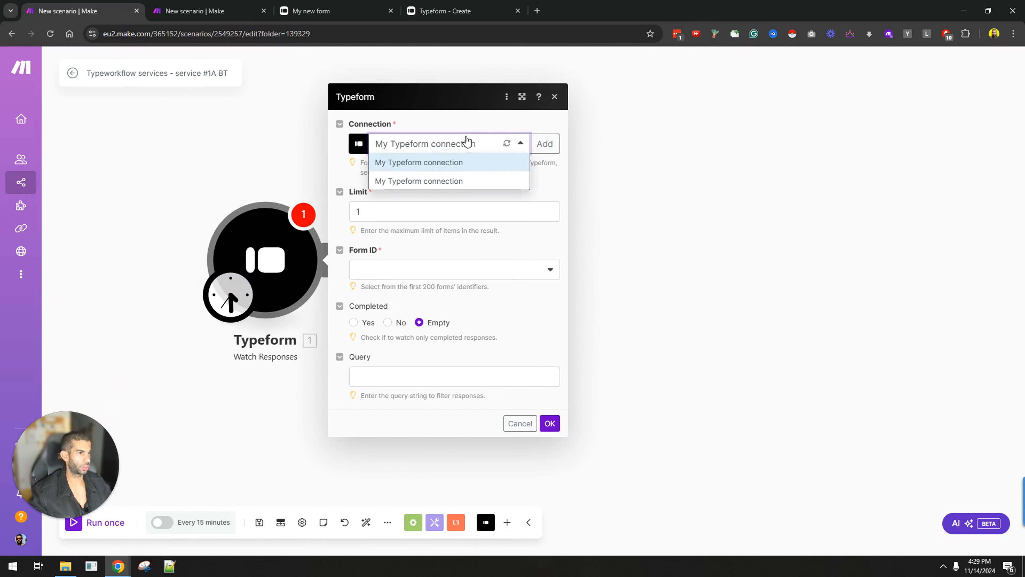
click(545, 178)
click(385, 216)
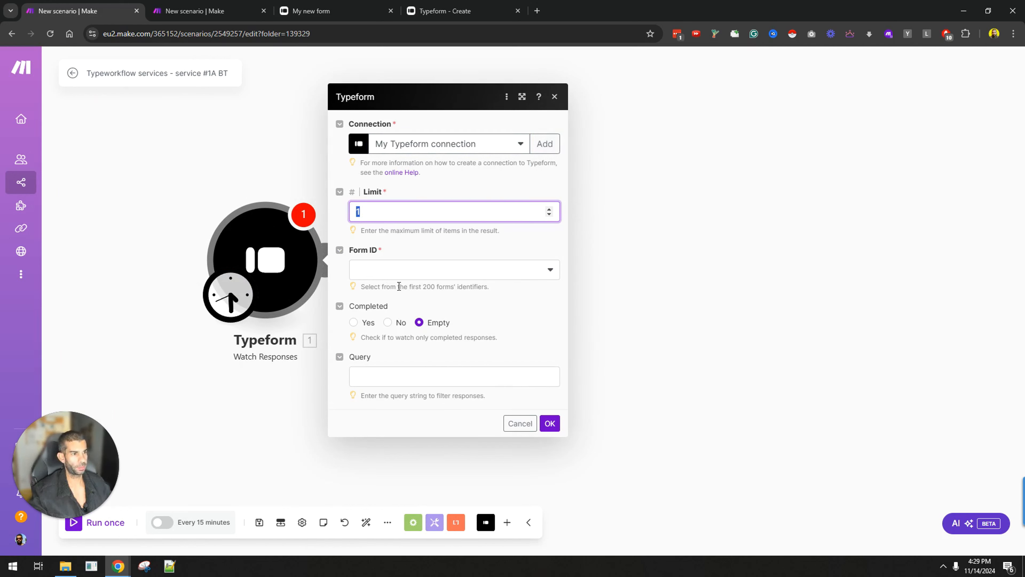
click(389, 272)
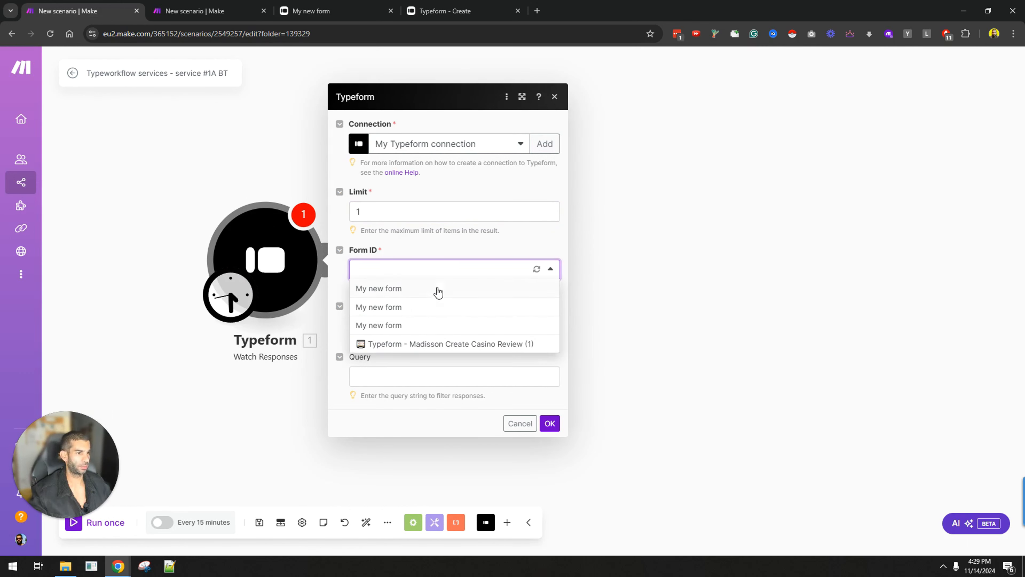
click(416, 288)
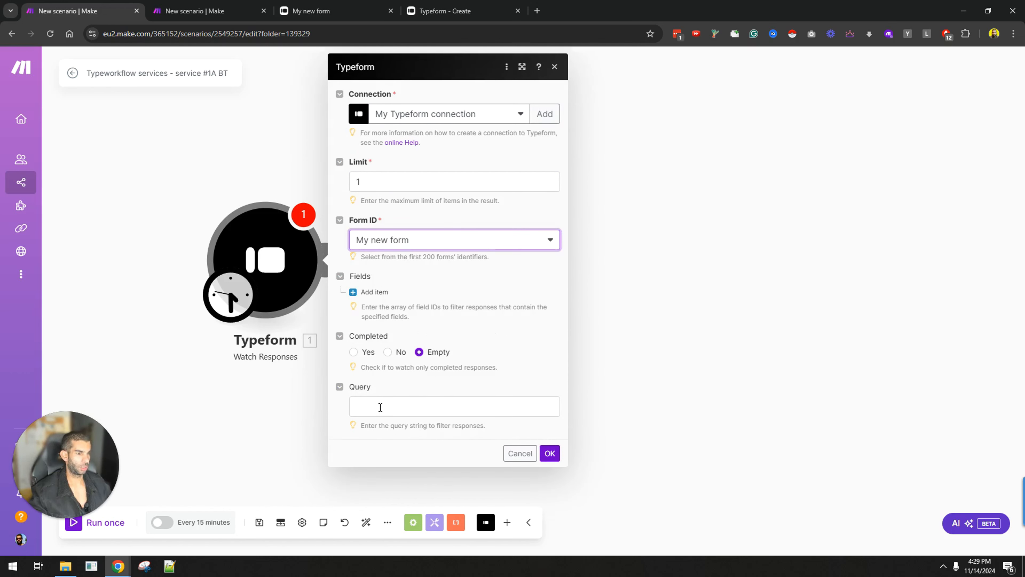
click(376, 399)
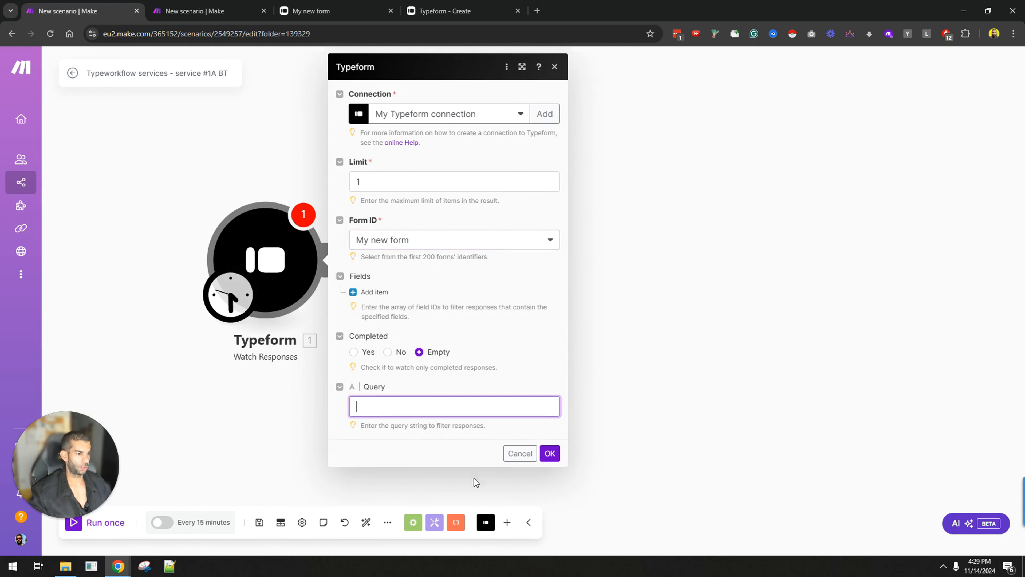
click(550, 453)
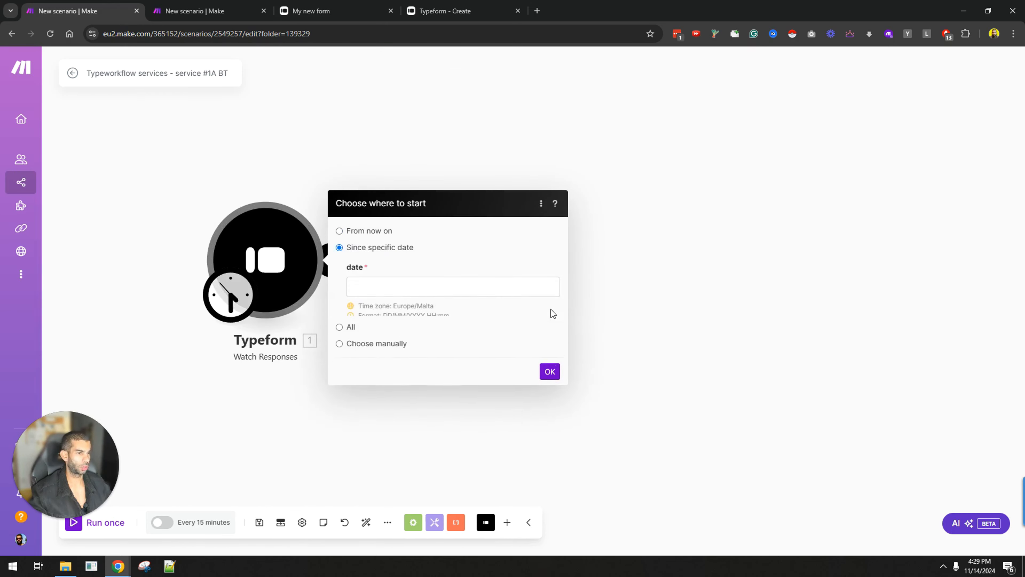
Step: Start the trigger from 14/11/2024 16:29 and run the scenario once
click(414, 253)
click(634, 278)
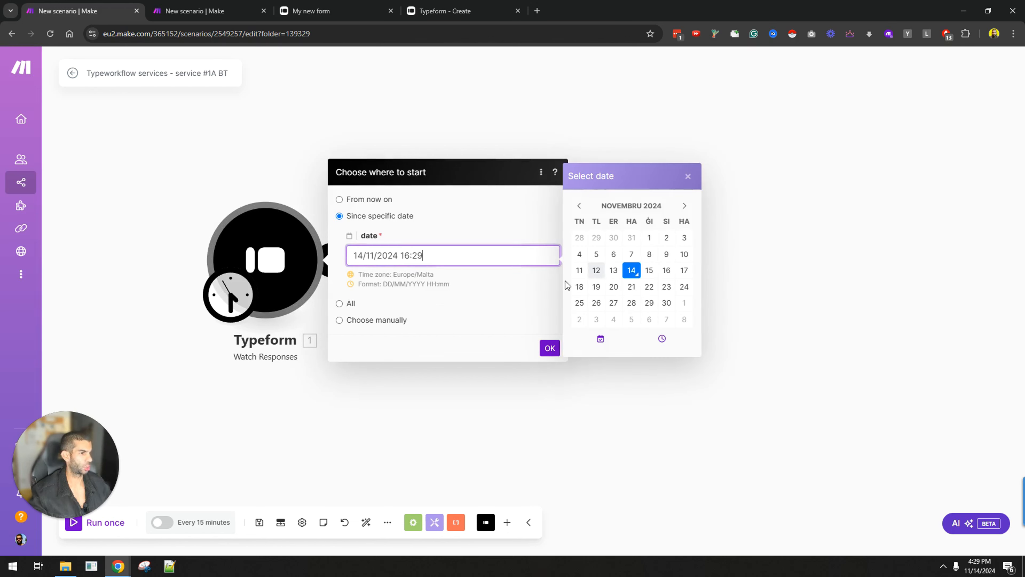
click(550, 348)
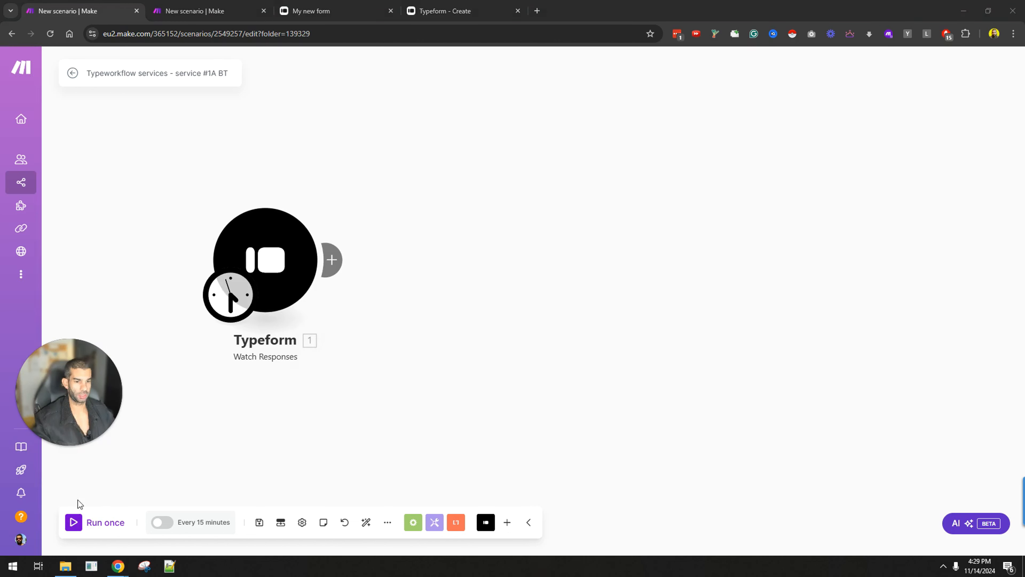
click(77, 523)
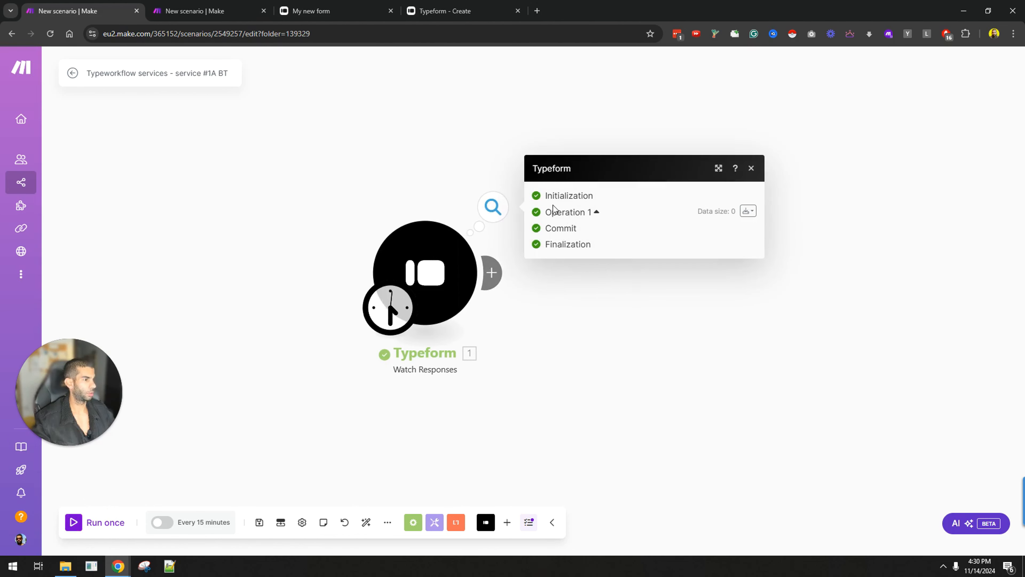
Step: Move the Typeform module left on the canvas and run that module on its own
drag(425, 260, 251, 234)
click(252, 233)
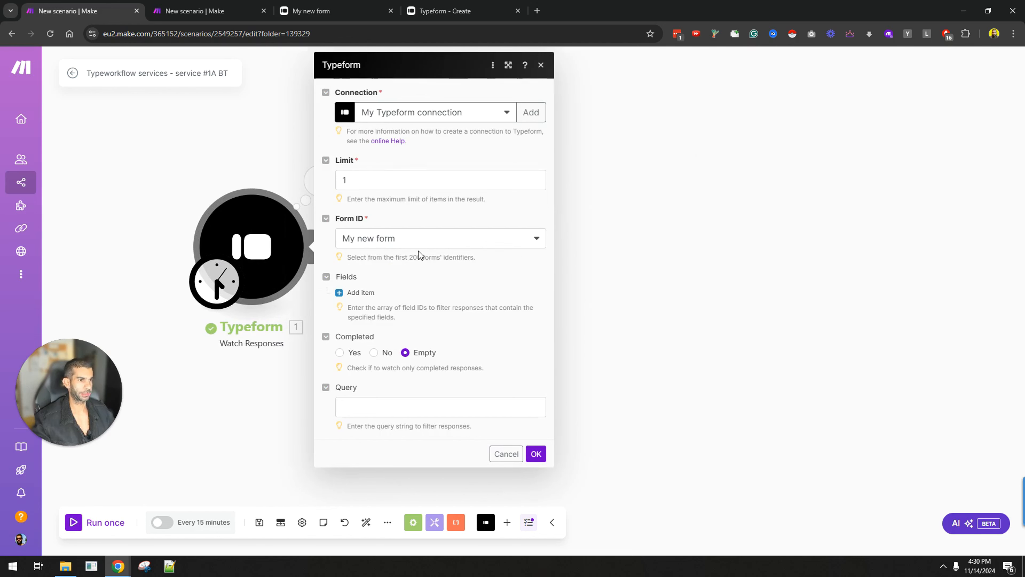
right_click(267, 237)
click(320, 265)
Step: Move the trigger's start to 13/11/2024 16:30 and run the scenario once
right_click(320, 270)
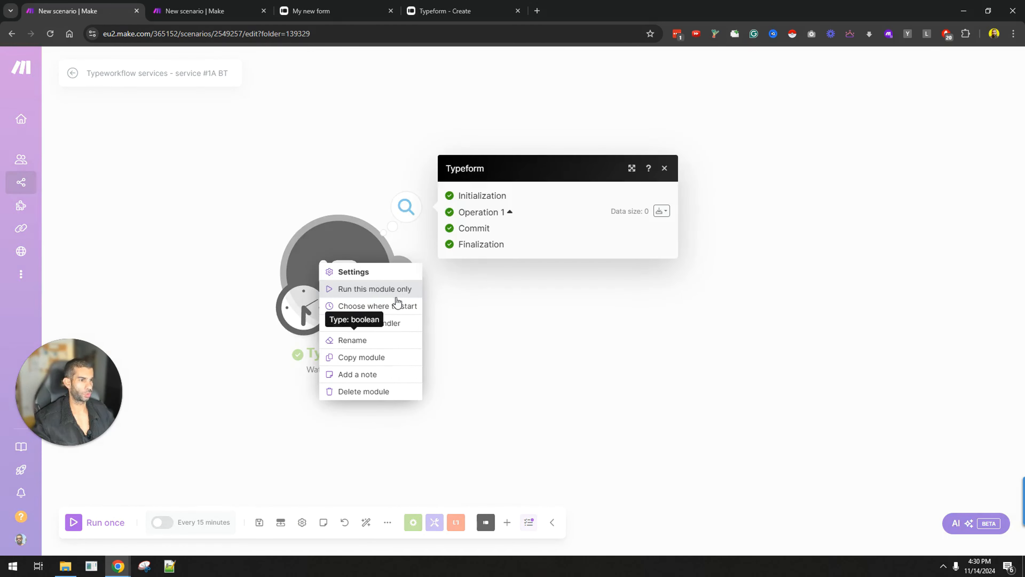
click(395, 306)
click(439, 268)
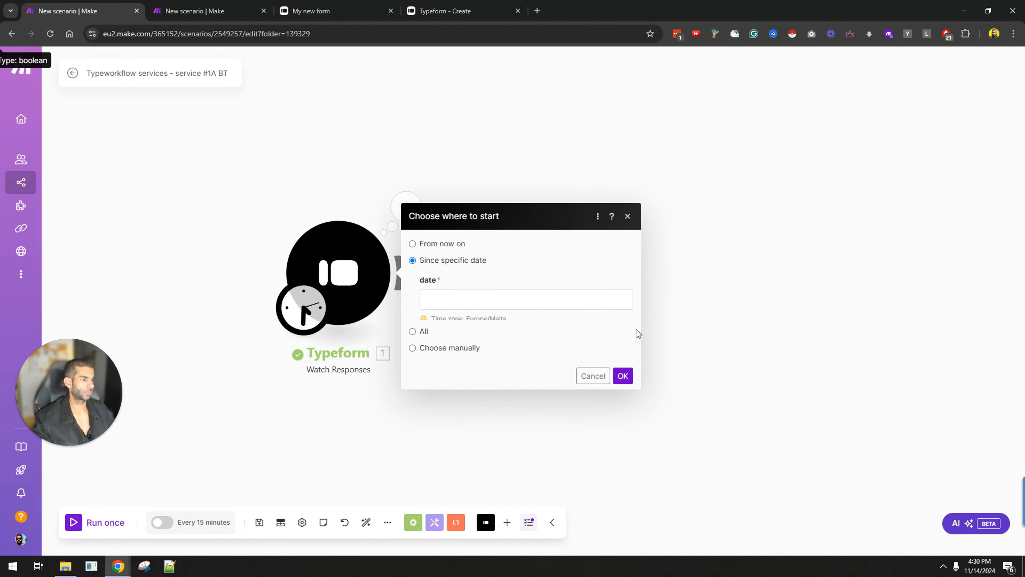
click(462, 266)
click(687, 283)
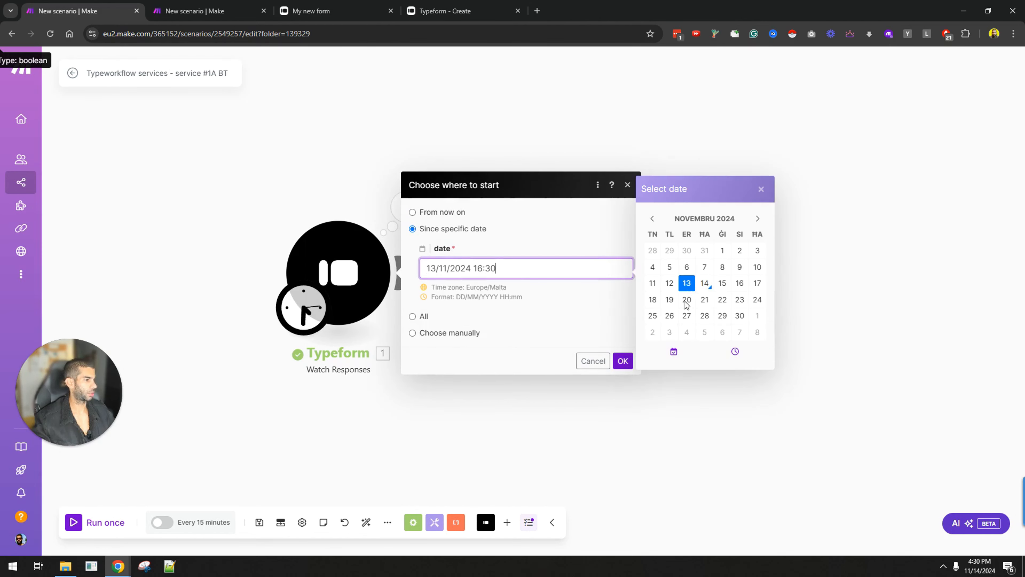
click(623, 360)
click(121, 521)
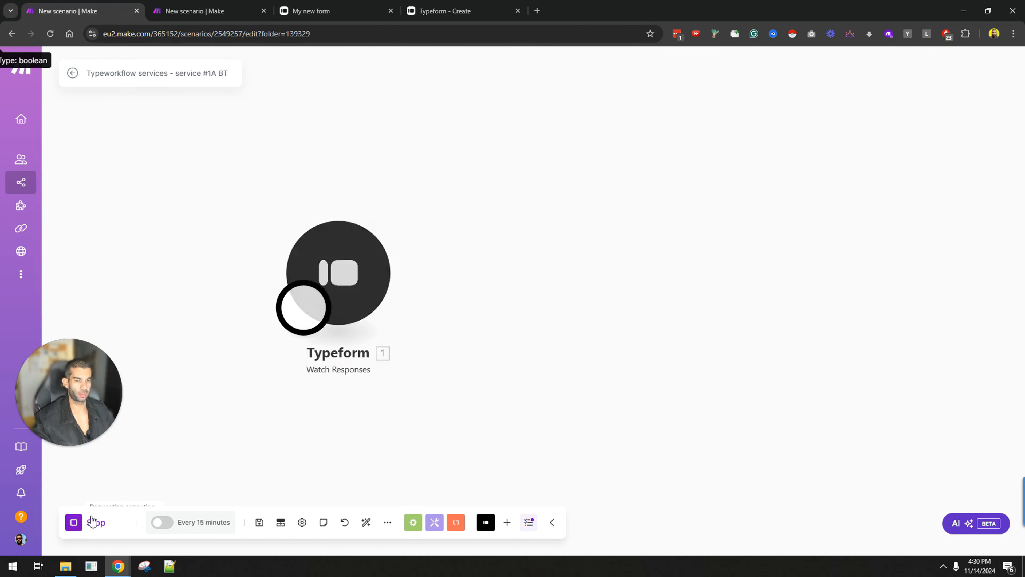
Step: Update the Typeform connection's permissions and keep the existing connection
click(341, 270)
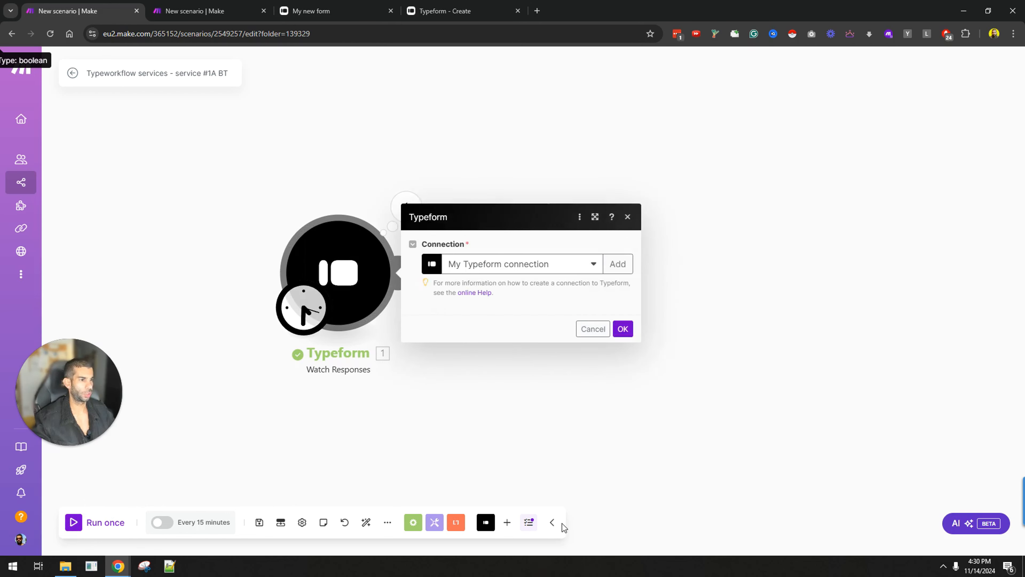
click(534, 131)
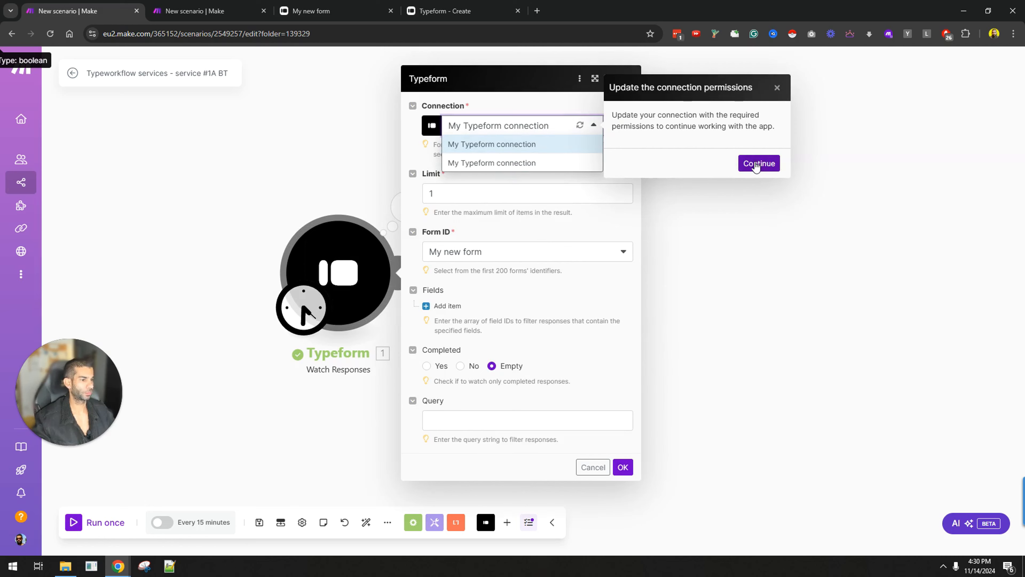
click(759, 163)
click(538, 126)
click(492, 145)
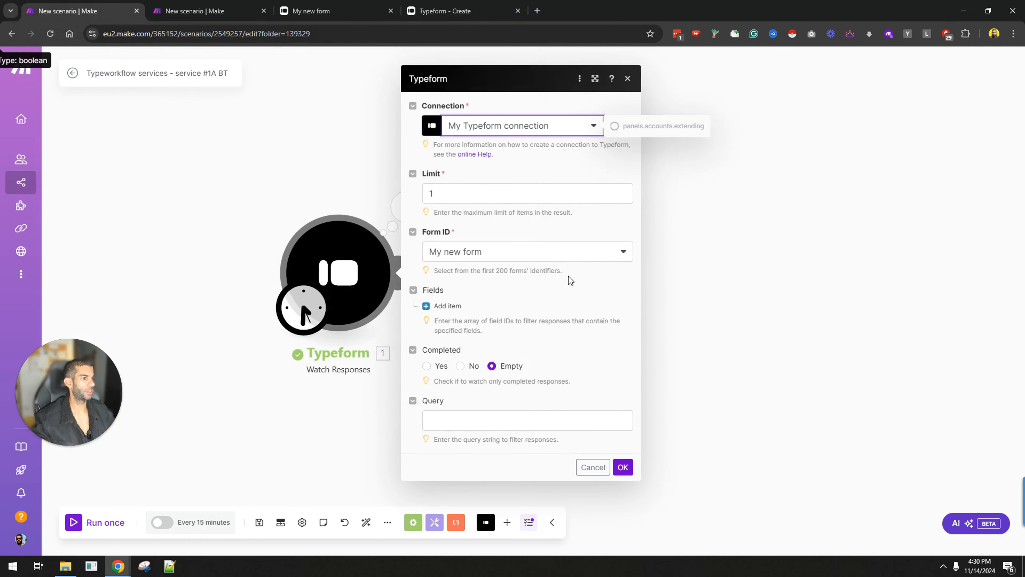
Step: Reselect My new form, set Completed to Yes, and save the Watch Responses settings
click(480, 253)
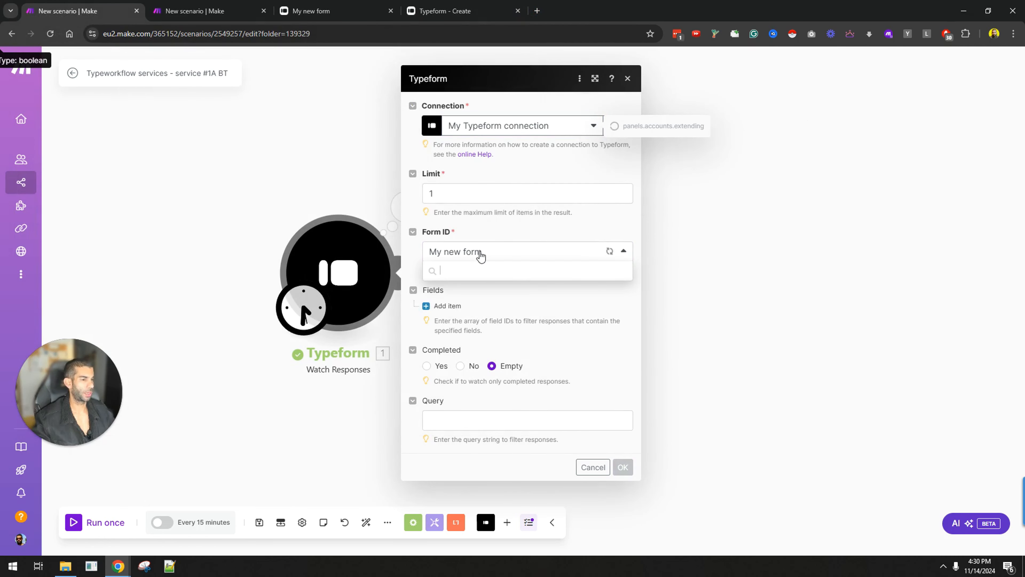
click(472, 291)
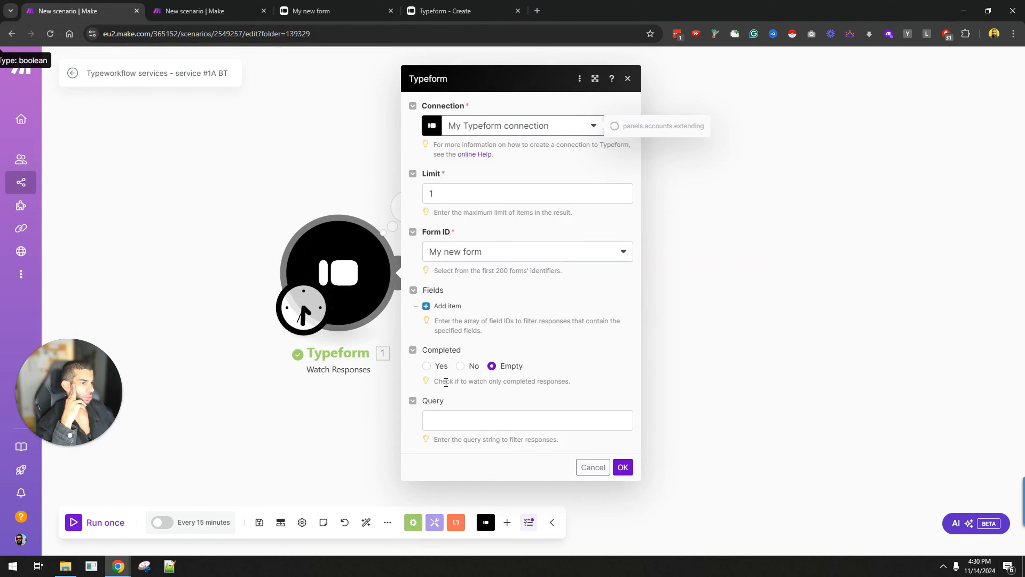
click(427, 366)
click(624, 468)
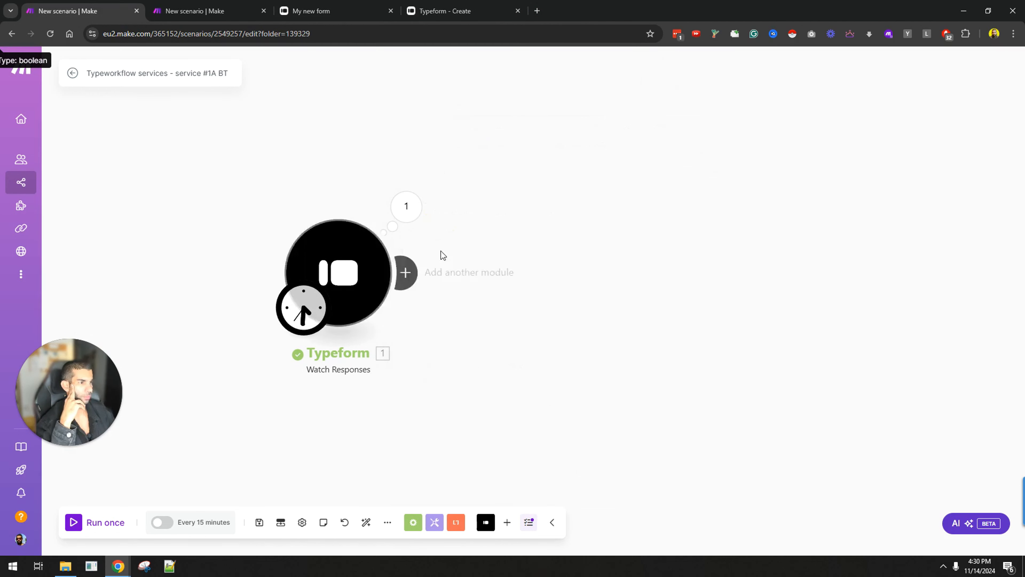
Step: Run the scenario again and inspect the response's metadata and first answer in the output
click(86, 533)
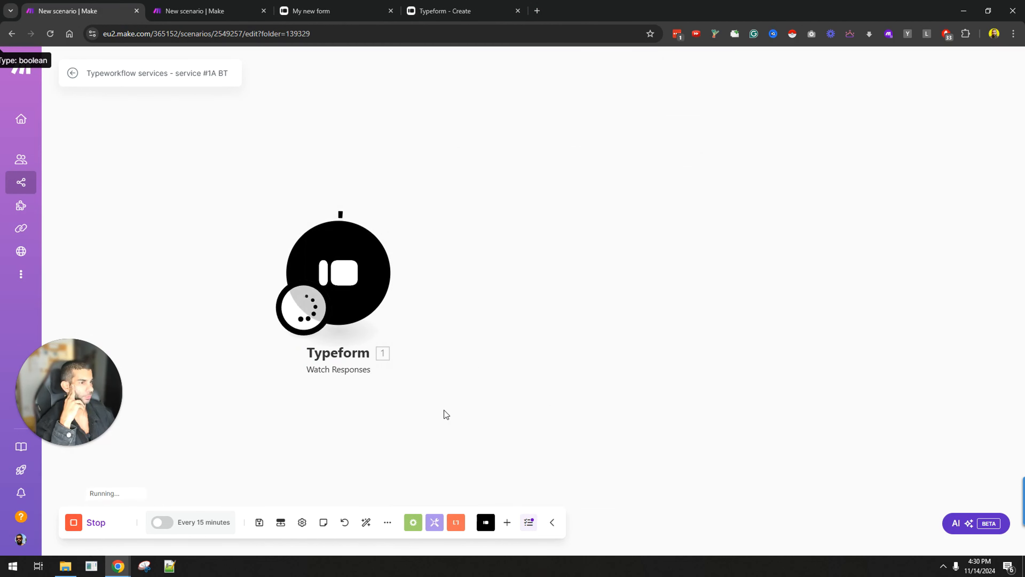
click(406, 206)
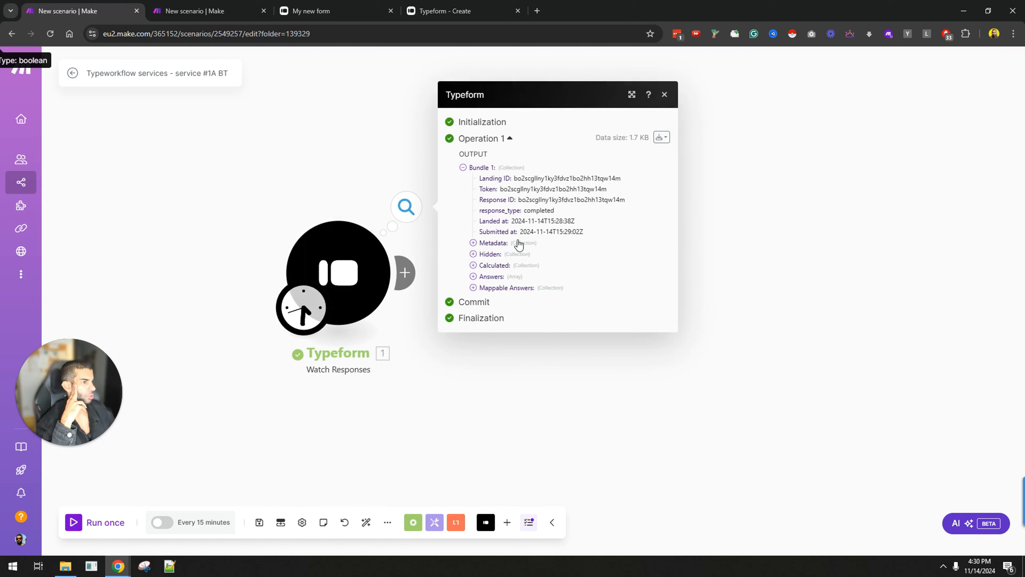
click(476, 244)
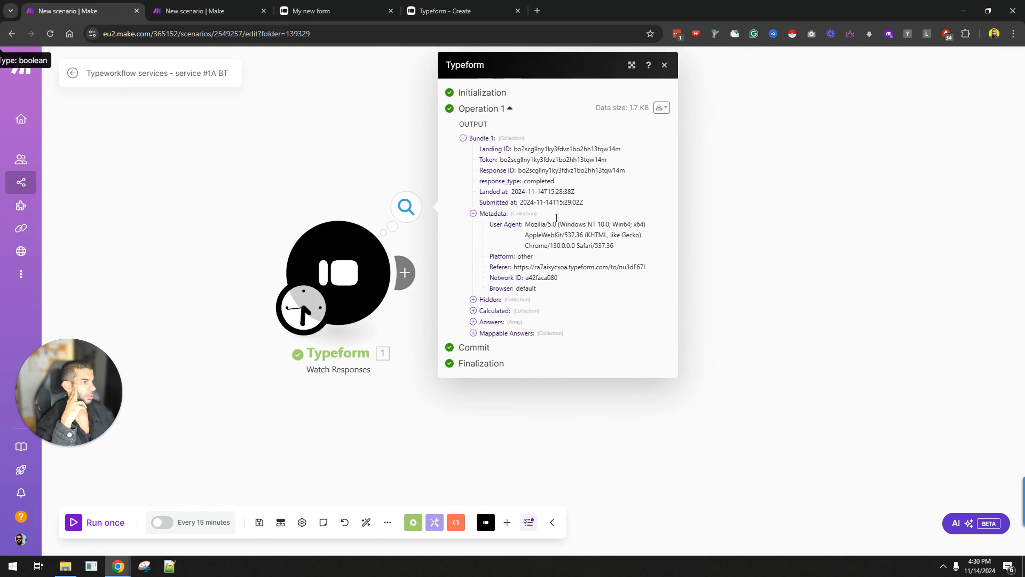
click(473, 322)
click(483, 333)
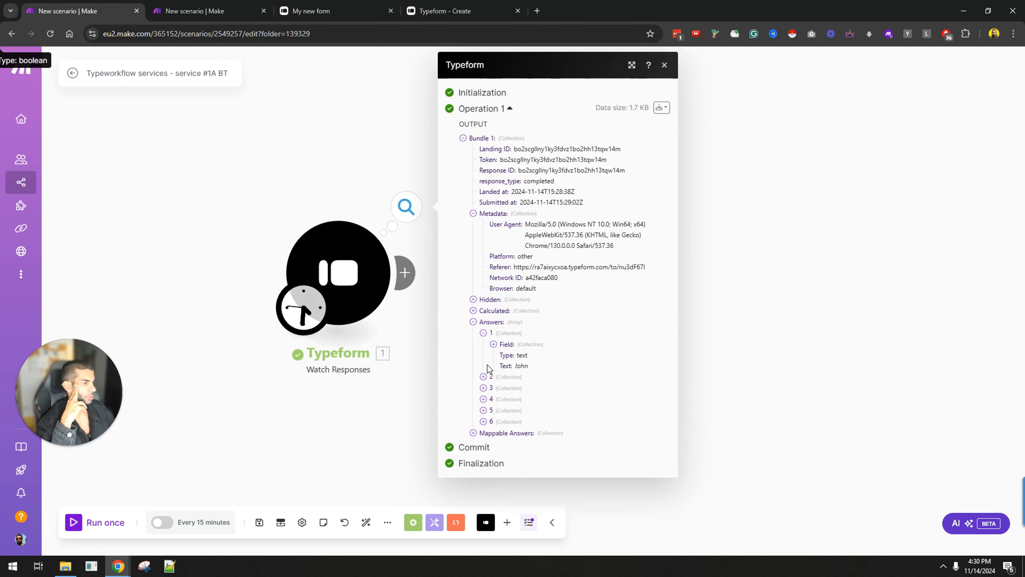
drag(527, 359, 421, 398)
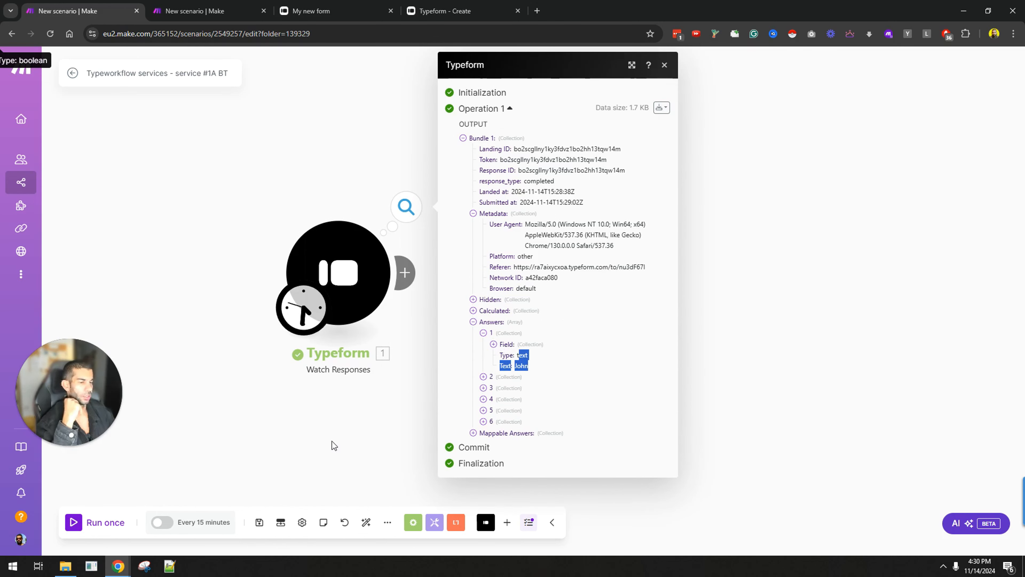
drag(334, 446, 229, 409)
Step: Add a Typeform List Responses module after the trigger and check which form the trigger watches
click(300, 234)
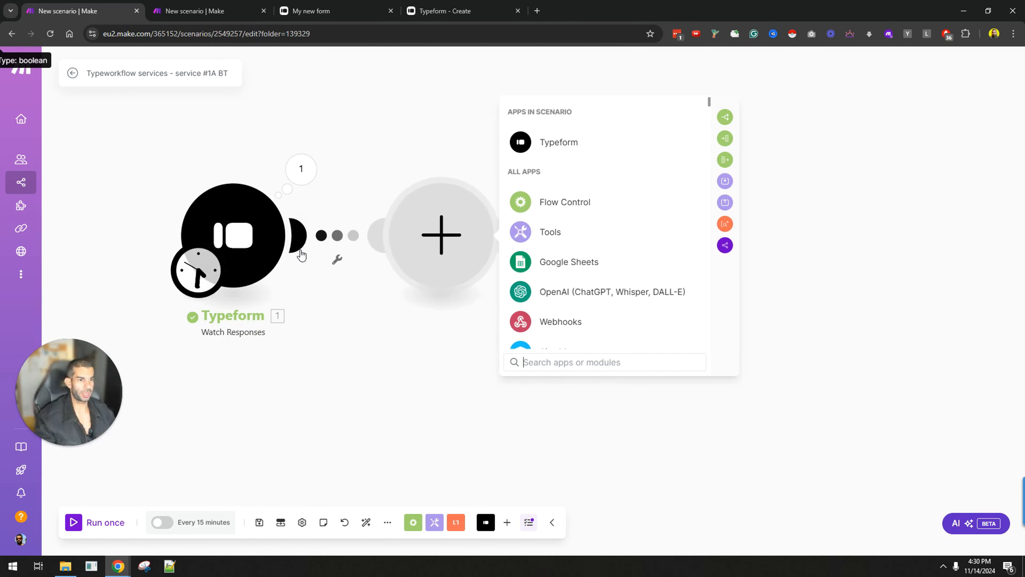
text(list response)
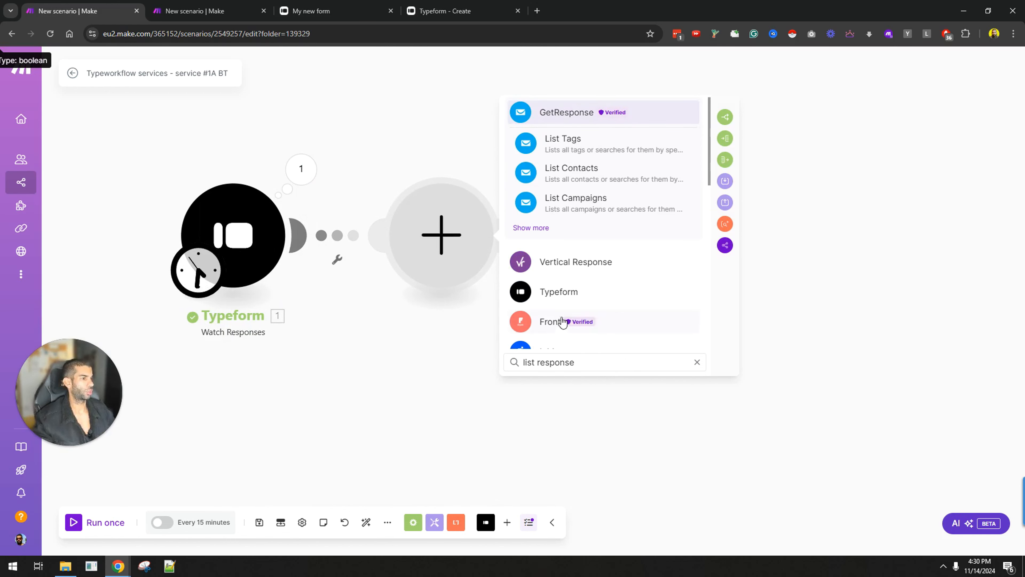
click(559, 294)
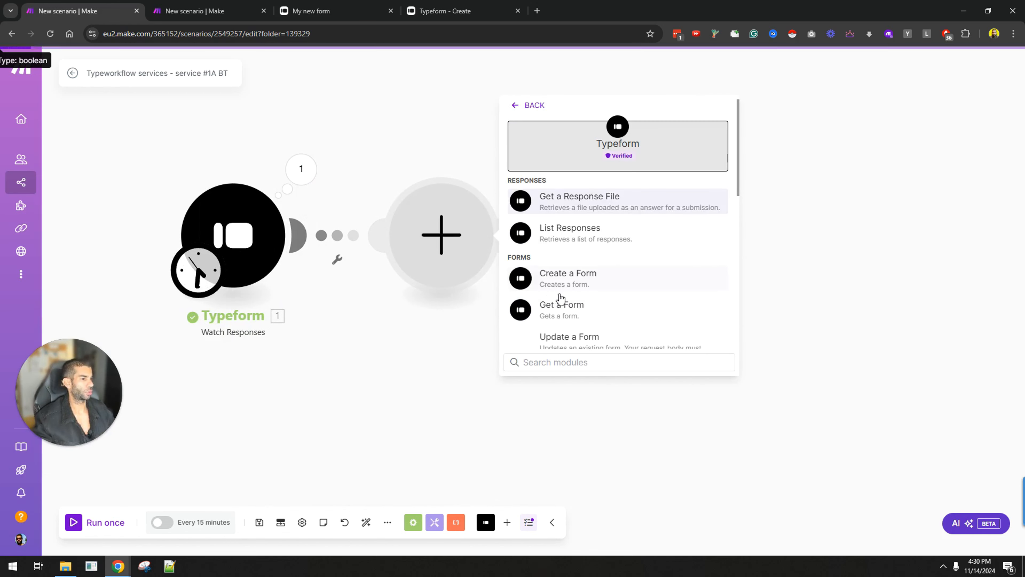
click(581, 232)
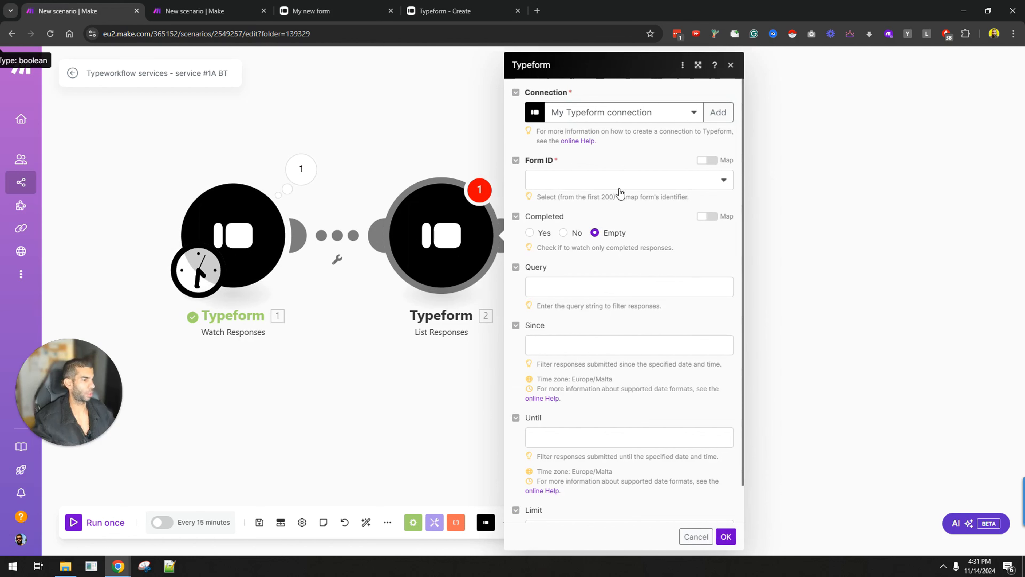
click(575, 185)
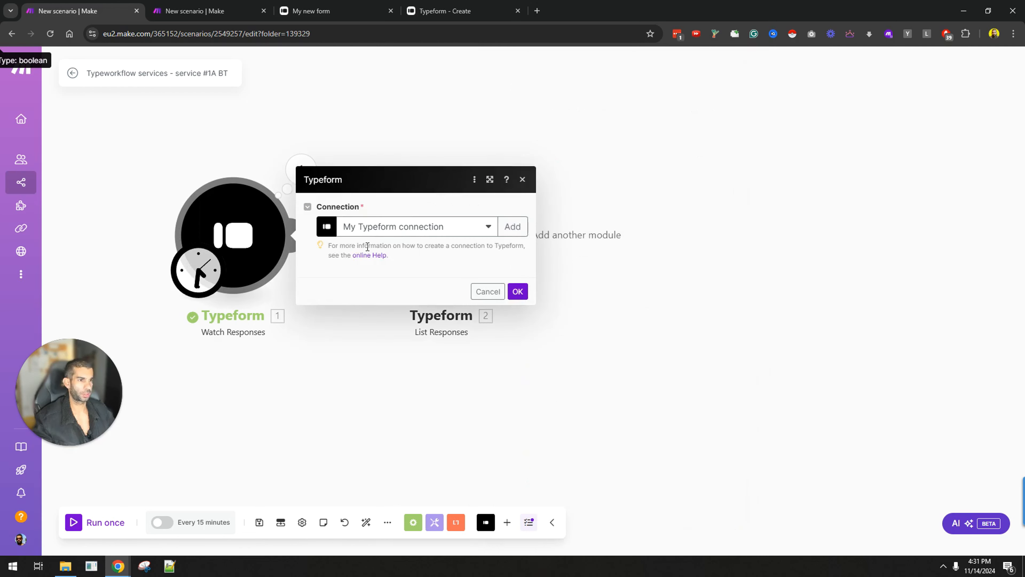
click(491, 241)
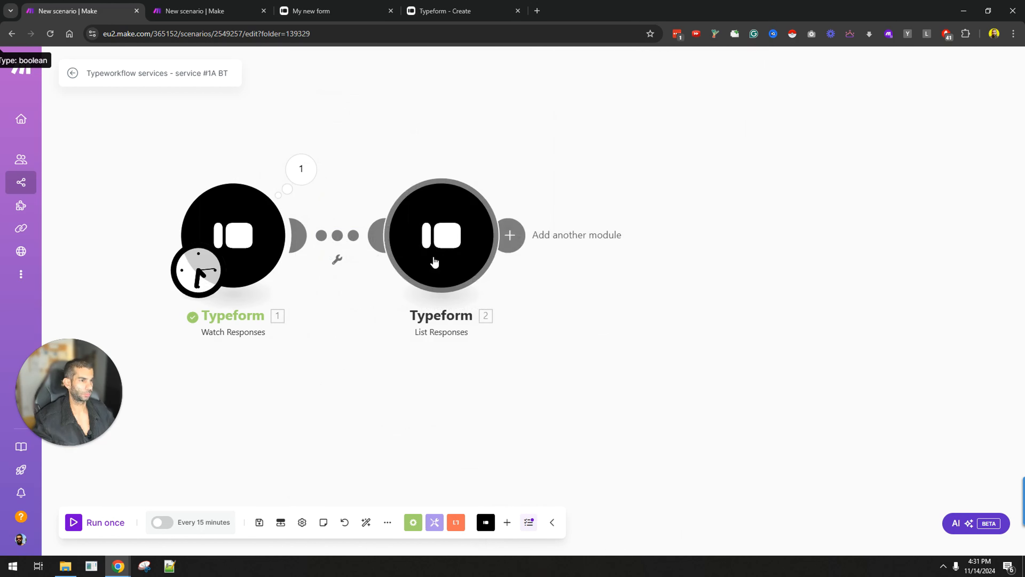
click(435, 260)
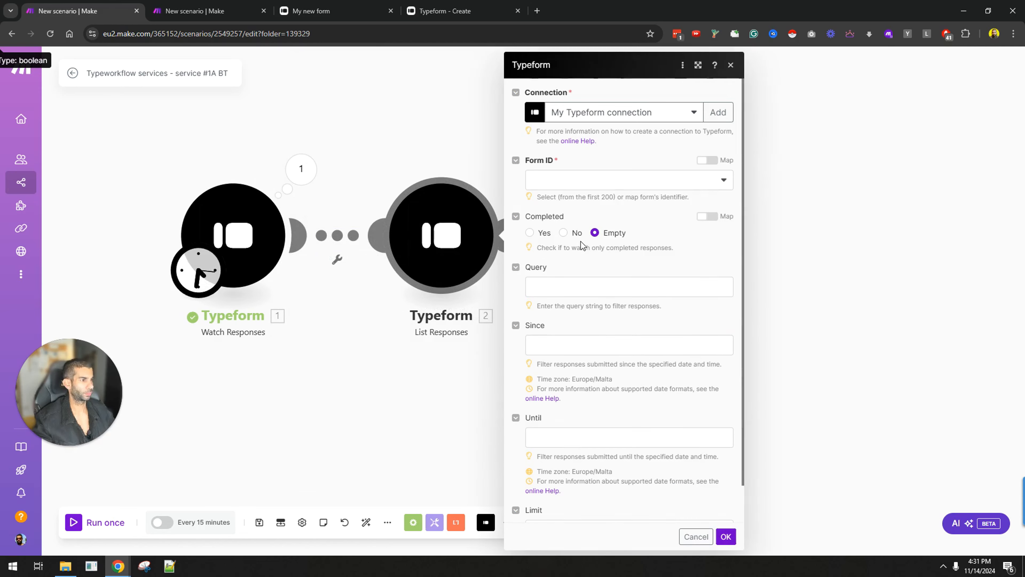
Step: Set List Responses to My new form, completed responses only, limit 1, and save
click(563, 184)
click(567, 201)
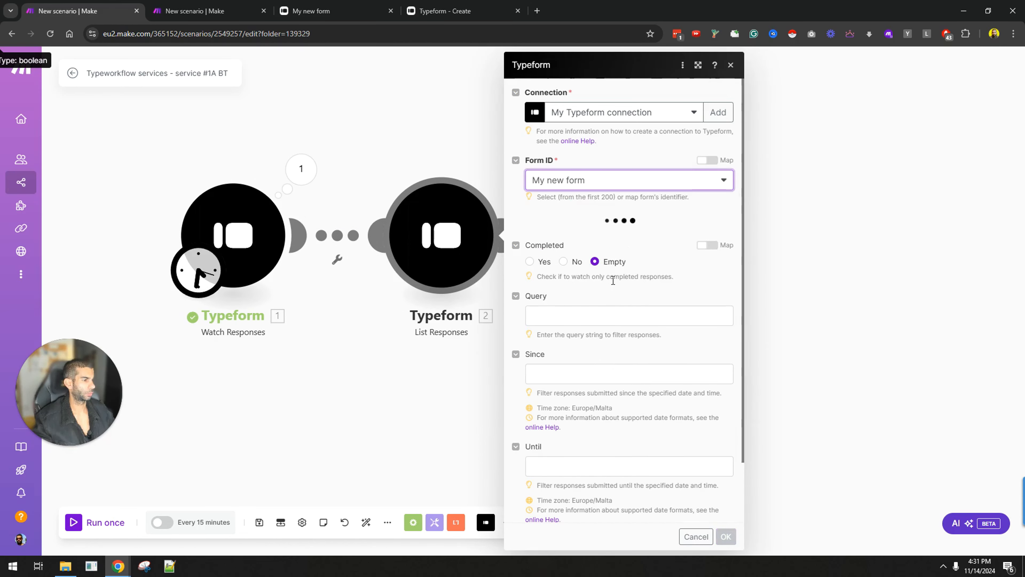
click(529, 262)
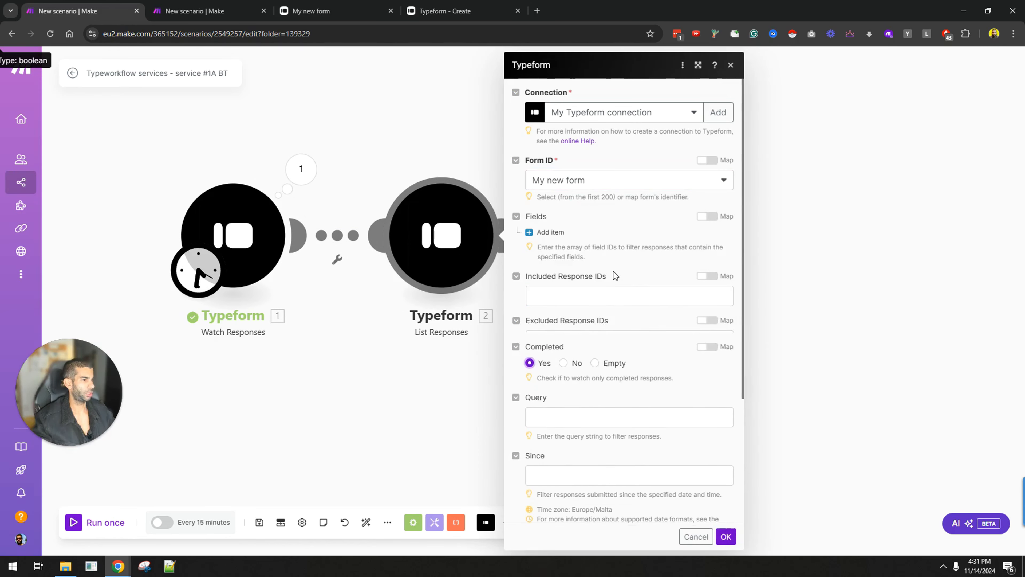
scroll(590, 291, down, 2)
scroll(590, 291, down, 3)
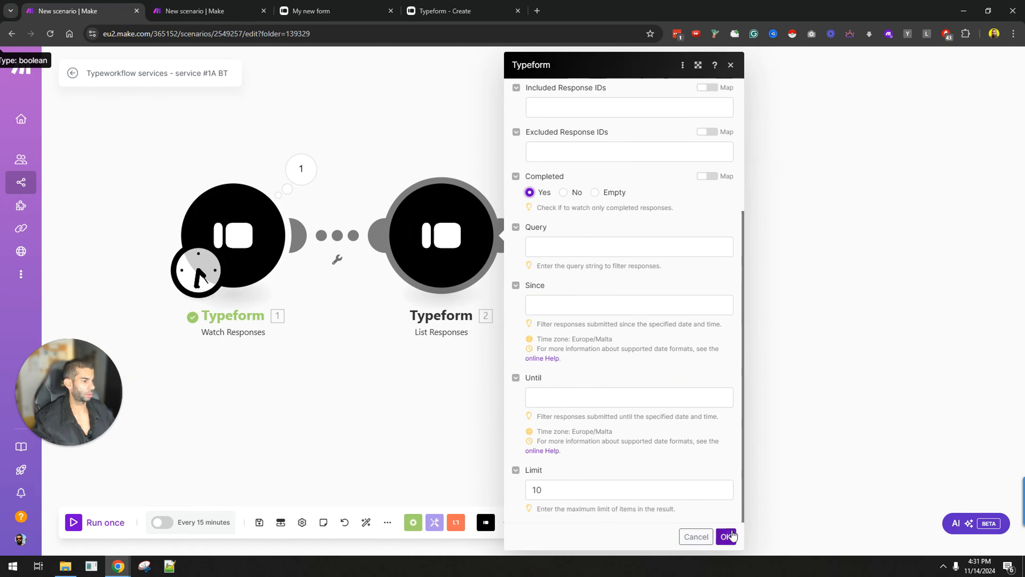
double_click(573, 486)
text(1)
click(725, 536)
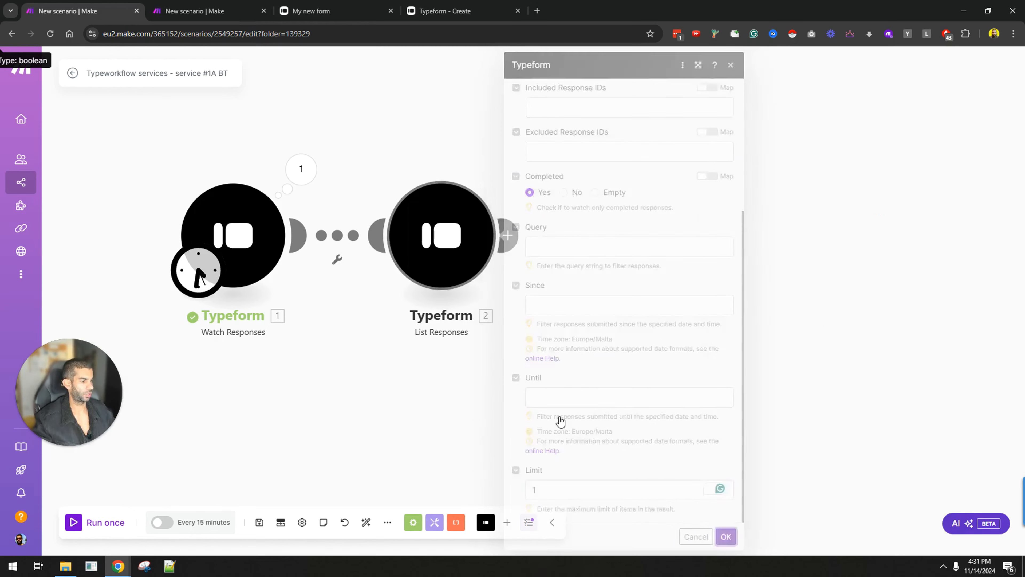
scroll(399, 365, down, 1)
drag(539, 407, 441, 393)
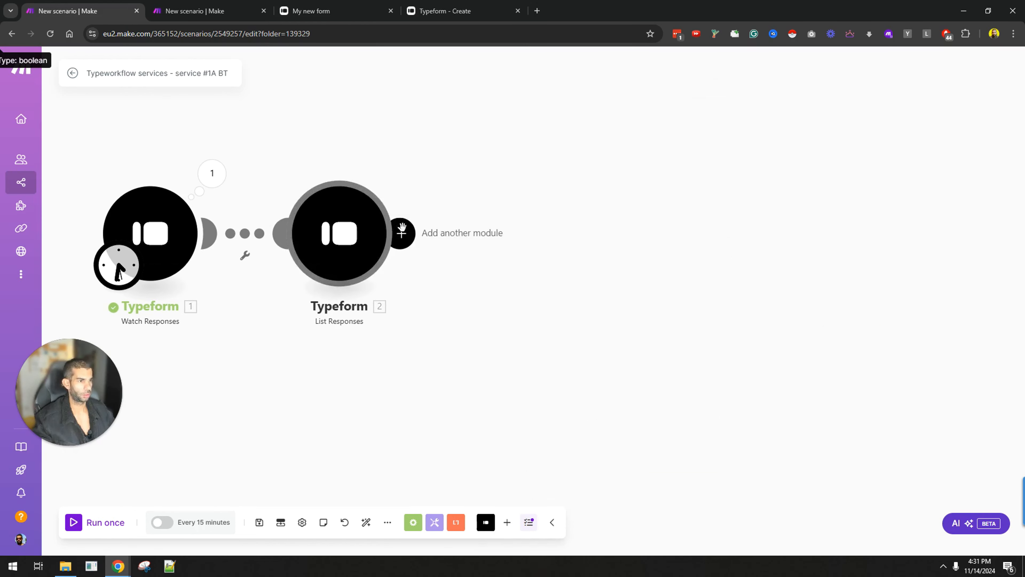
click(399, 233)
Step: Discard the empty module and rerun the scenario with the trigger starting from 13/11/2024 16:31
click(415, 248)
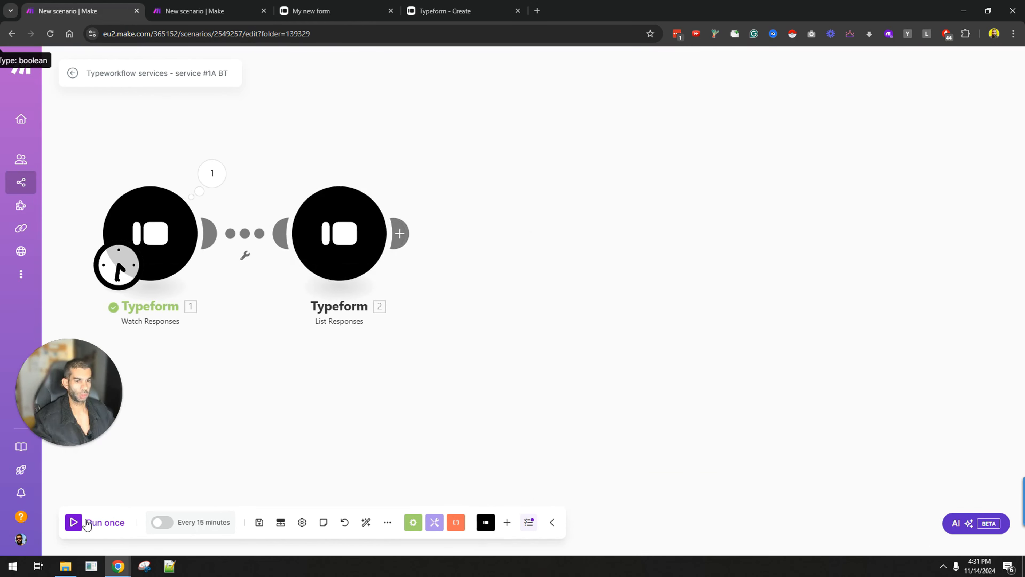
click(105, 523)
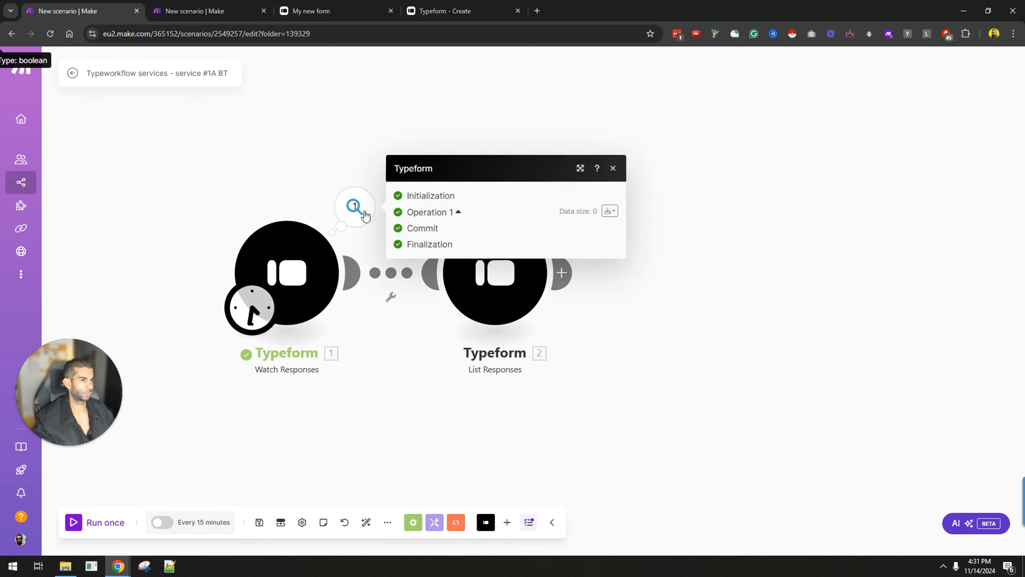
click(284, 269)
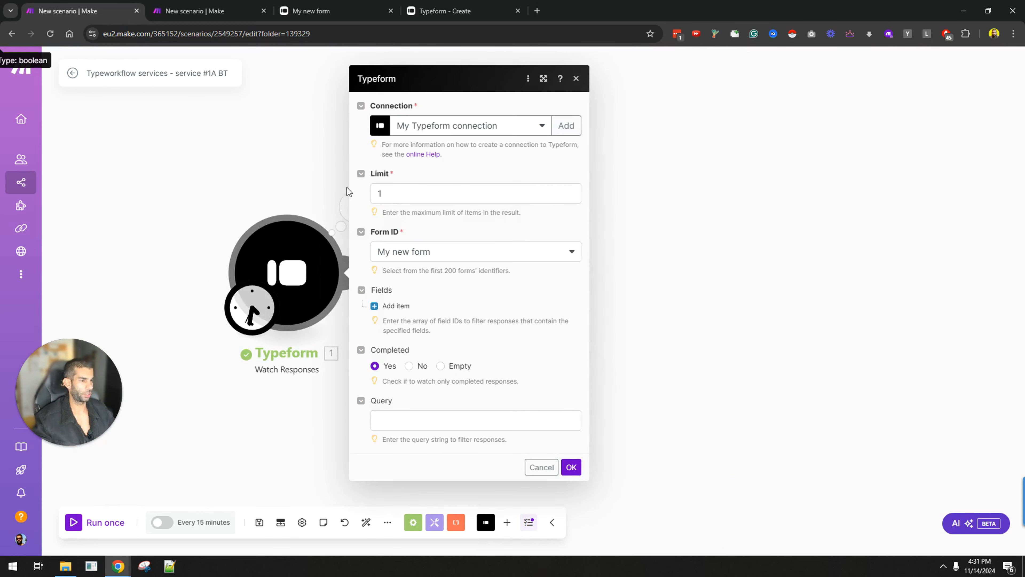
right_click(308, 278)
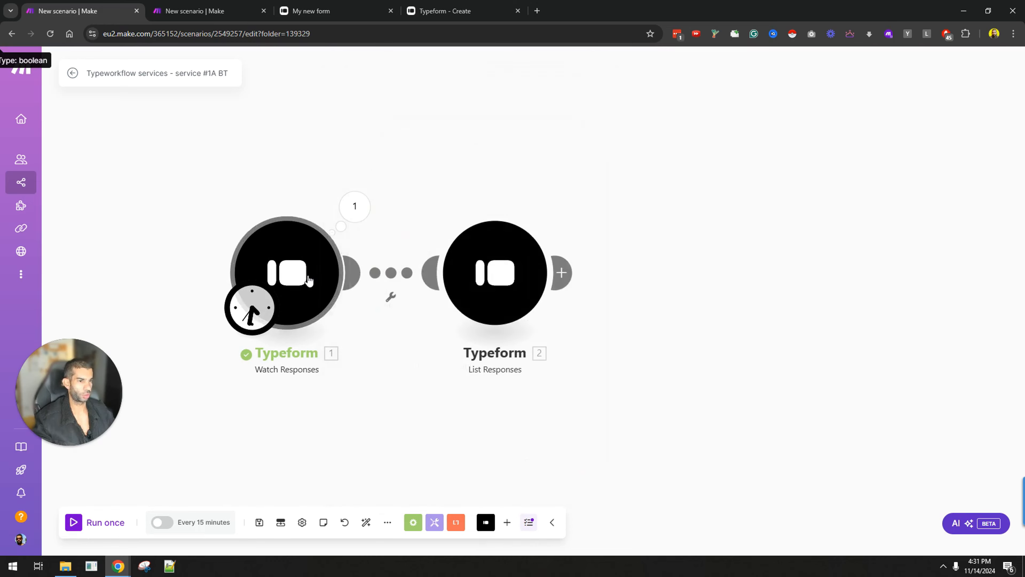
click(356, 323)
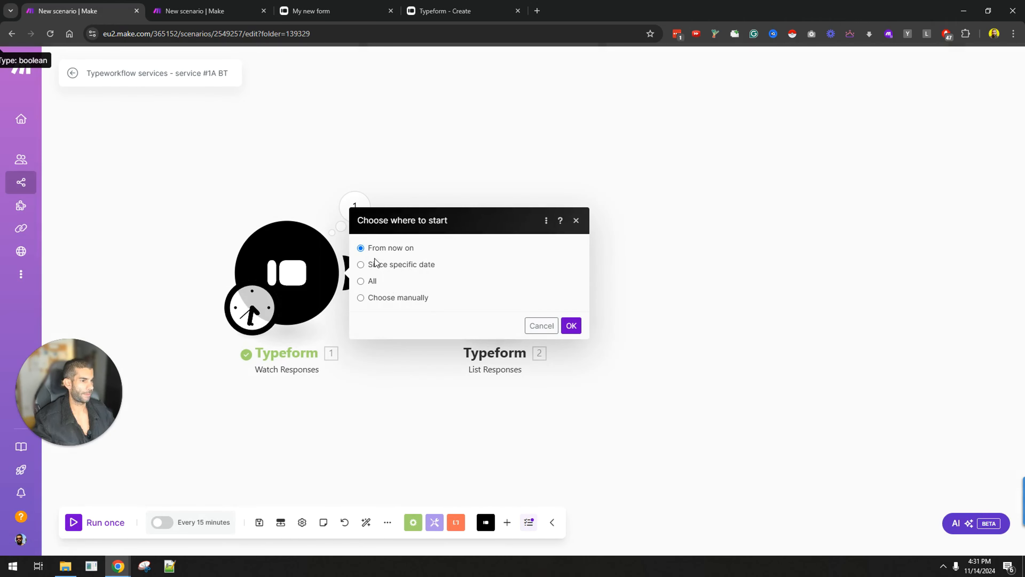
click(459, 273)
click(458, 270)
click(636, 282)
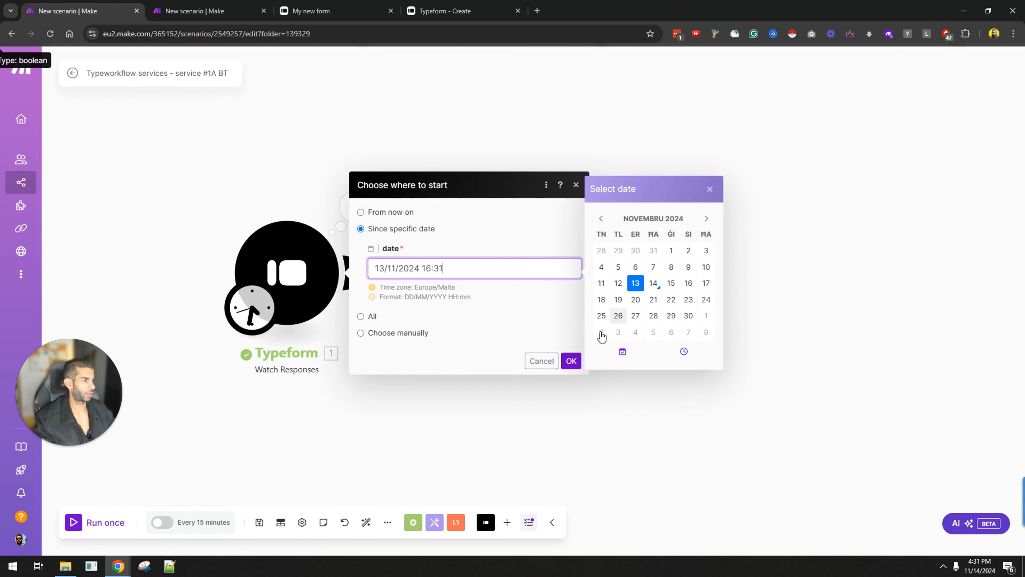
click(571, 361)
click(66, 527)
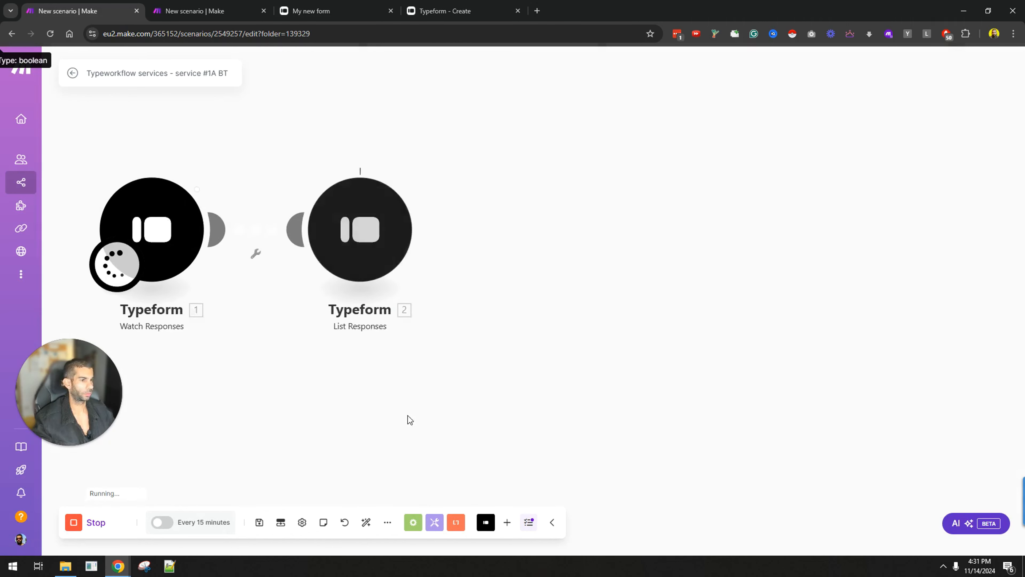
Step: Inspect the run output, where List Responses returned zero bundles, and review its settings
click(407, 155)
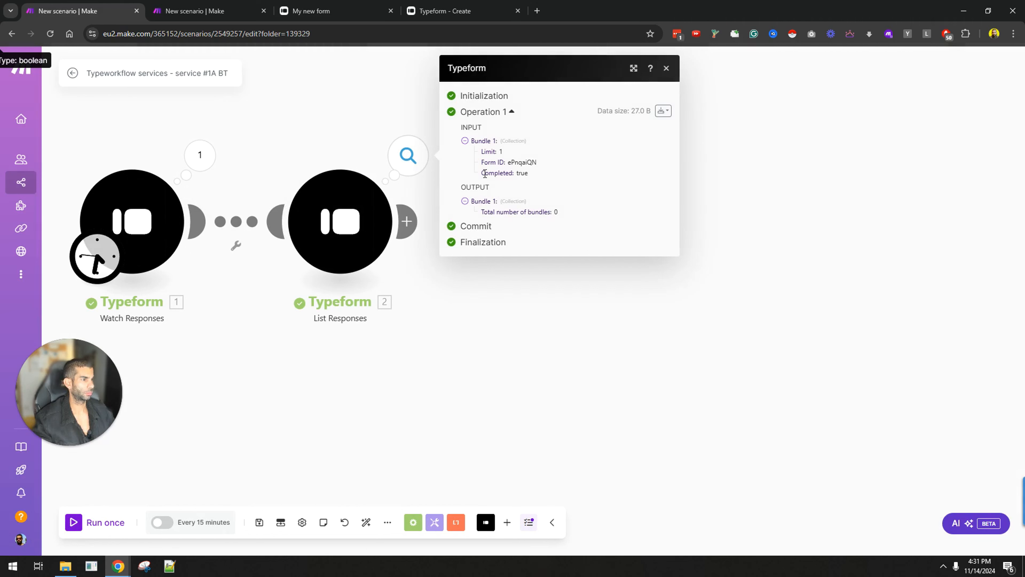
click(200, 155)
click(297, 357)
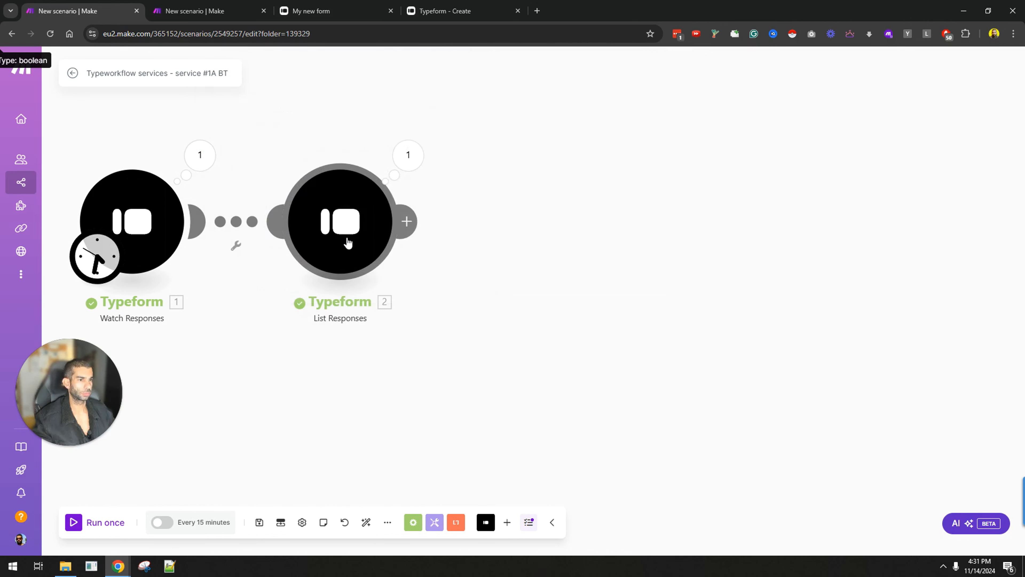
click(345, 239)
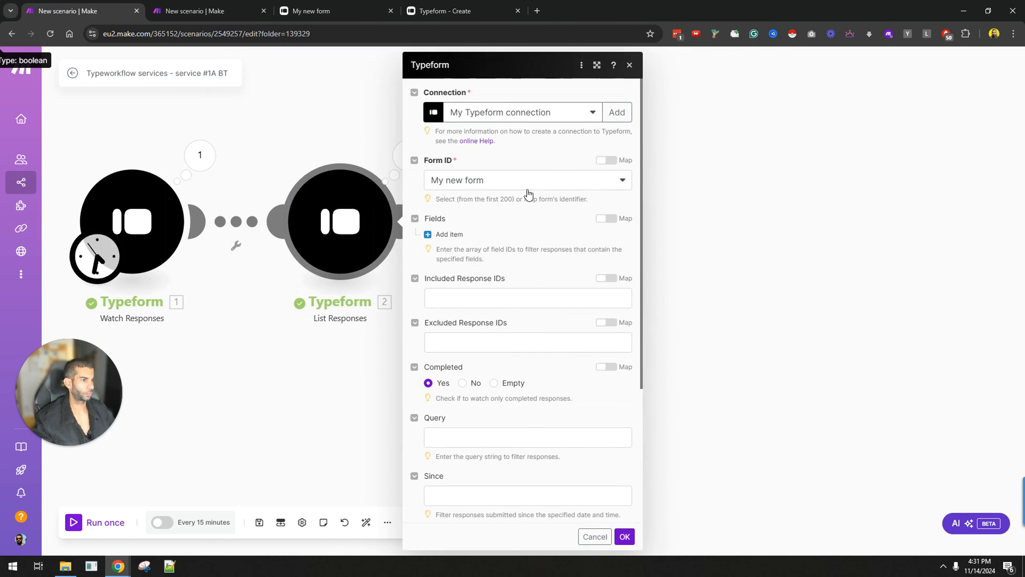
scroll(542, 324, down, 2)
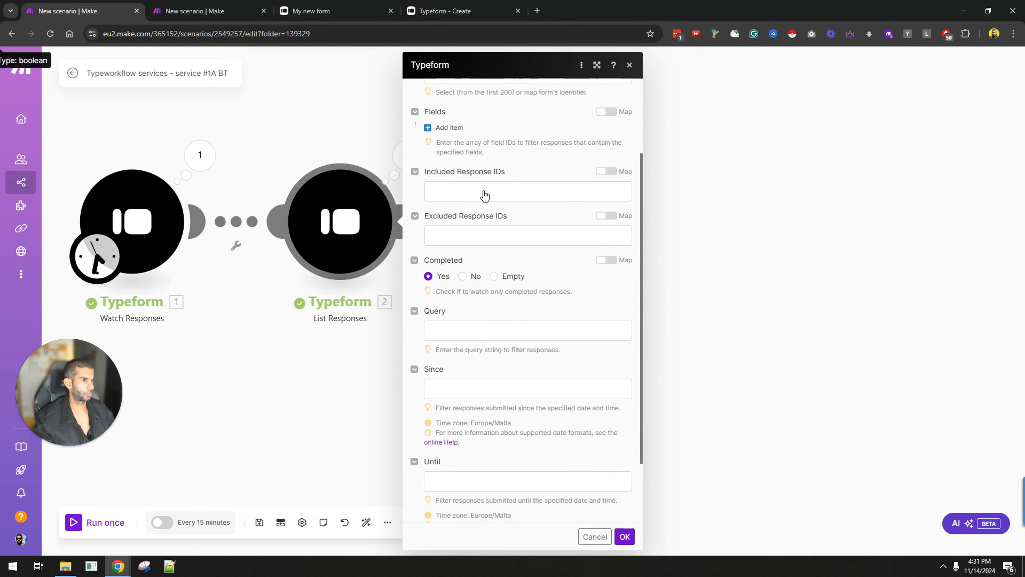
click(470, 6)
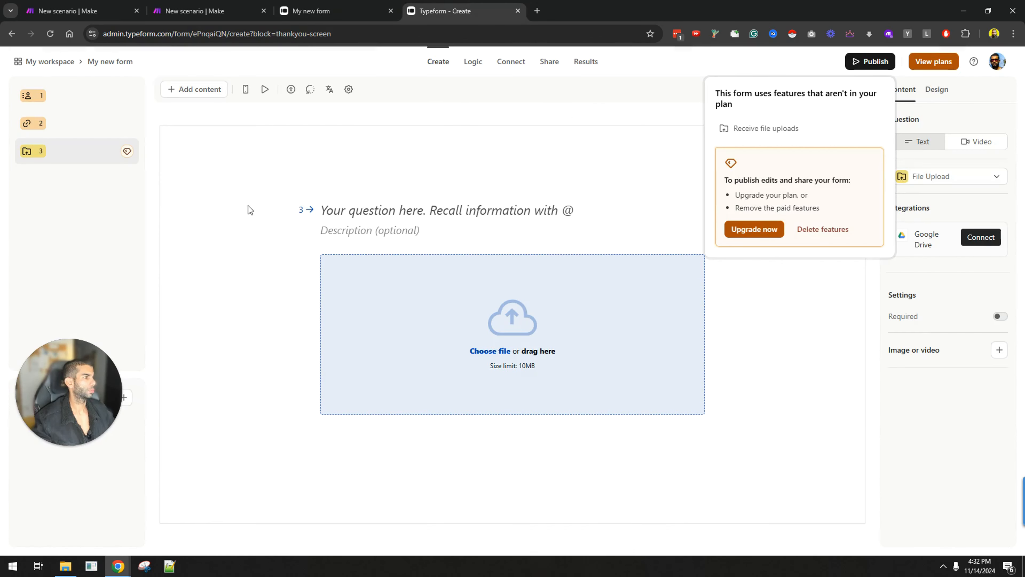
Step: Rename the Typeform form to '14th november youtube test'
click(270, 184)
click(106, 63)
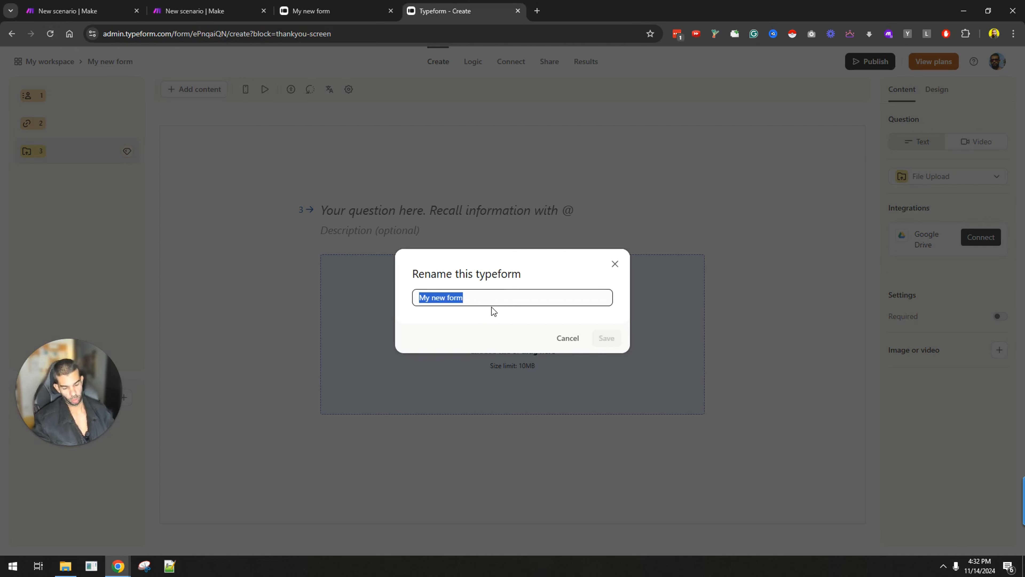
text(14th november youtube)
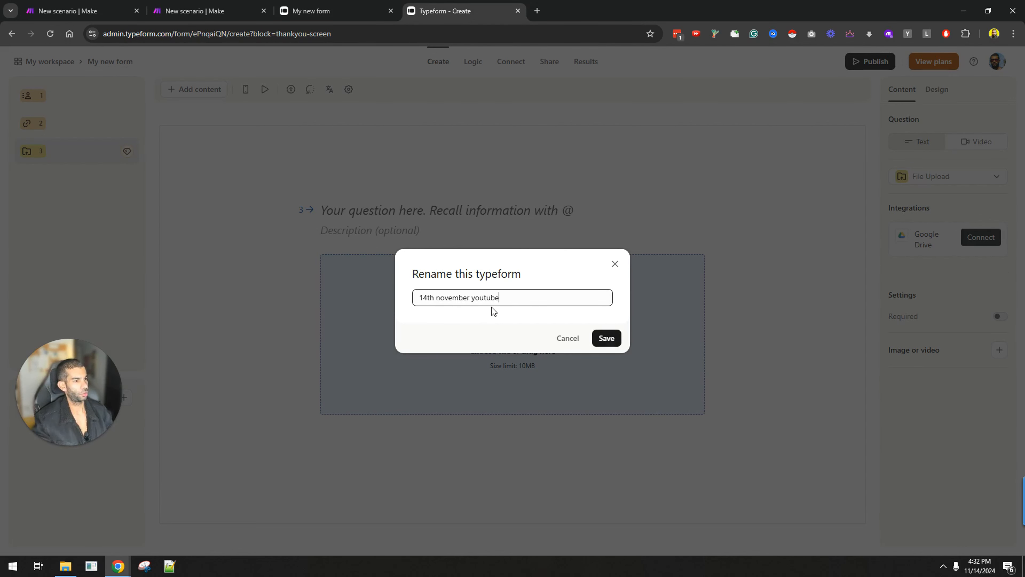
text( test)
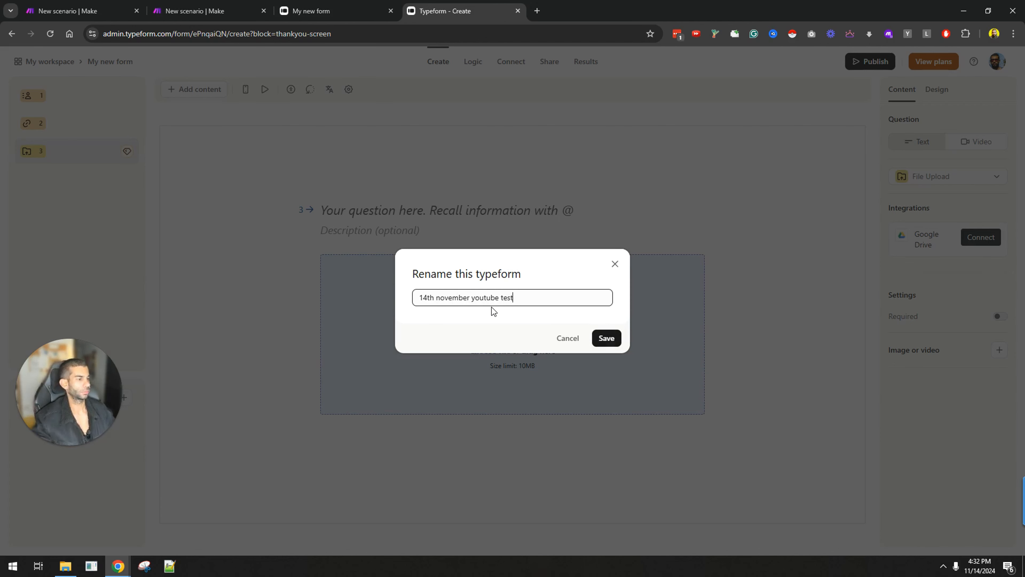
click(605, 337)
Step: Delete the paid File Upload question and close the feedback survey
click(873, 62)
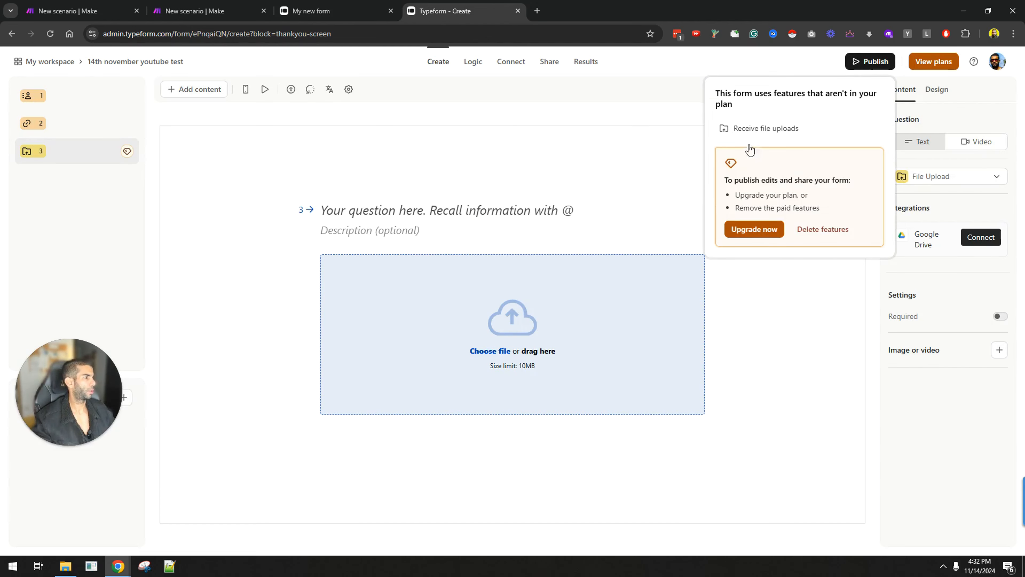
right_click(71, 149)
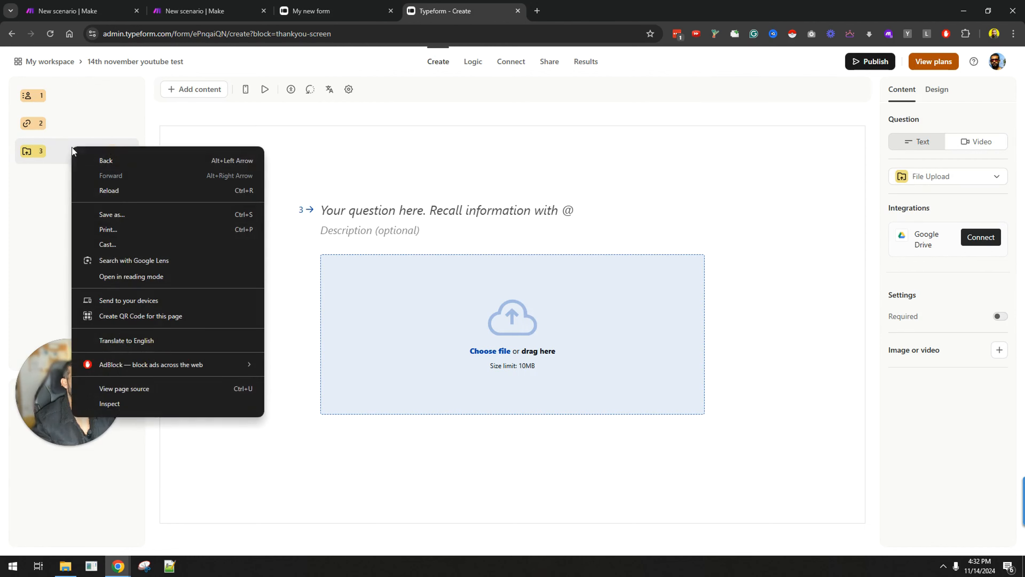
click(458, 160)
mouse_move(859, 62)
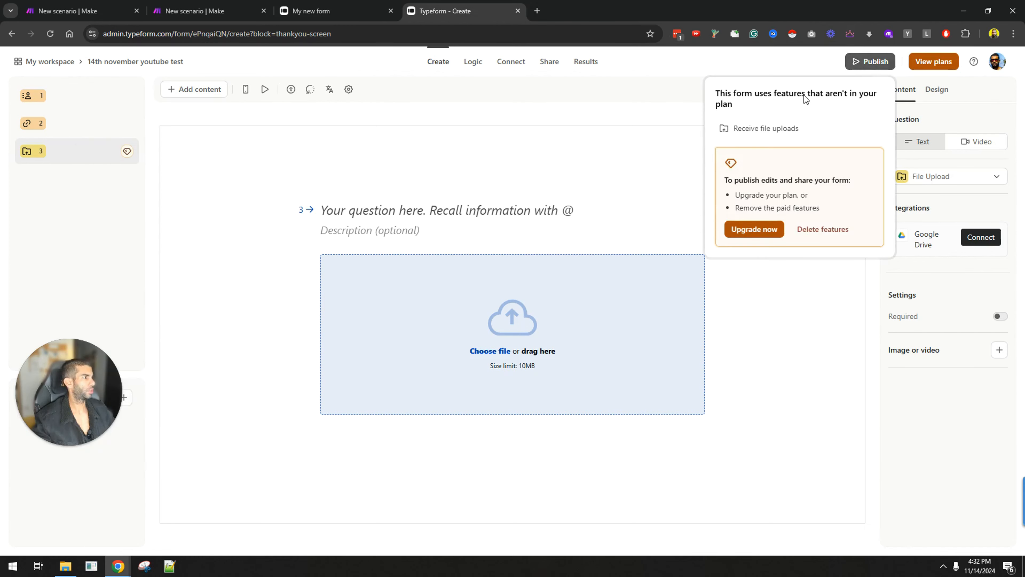
click(824, 229)
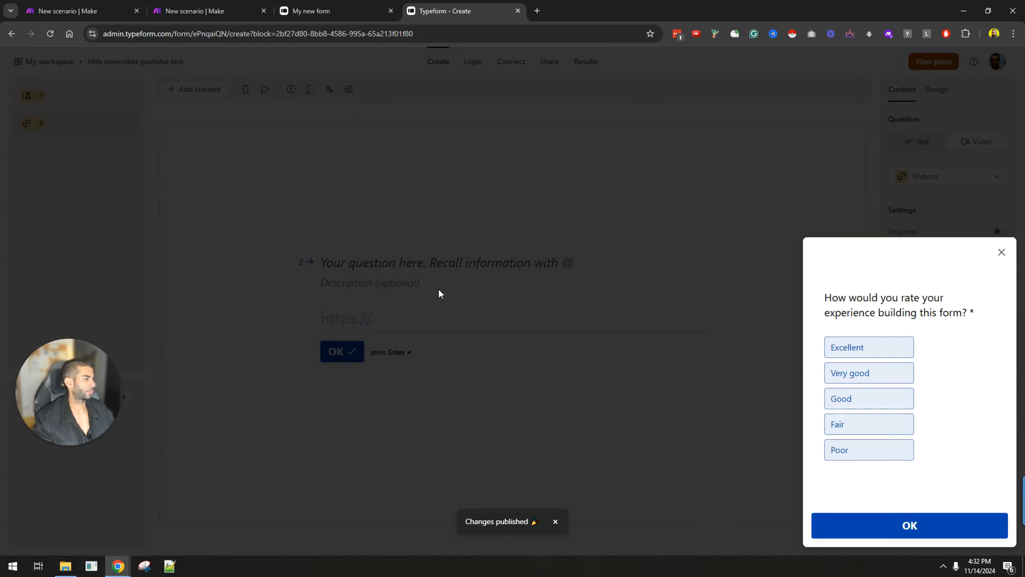
click(842, 534)
click(1001, 252)
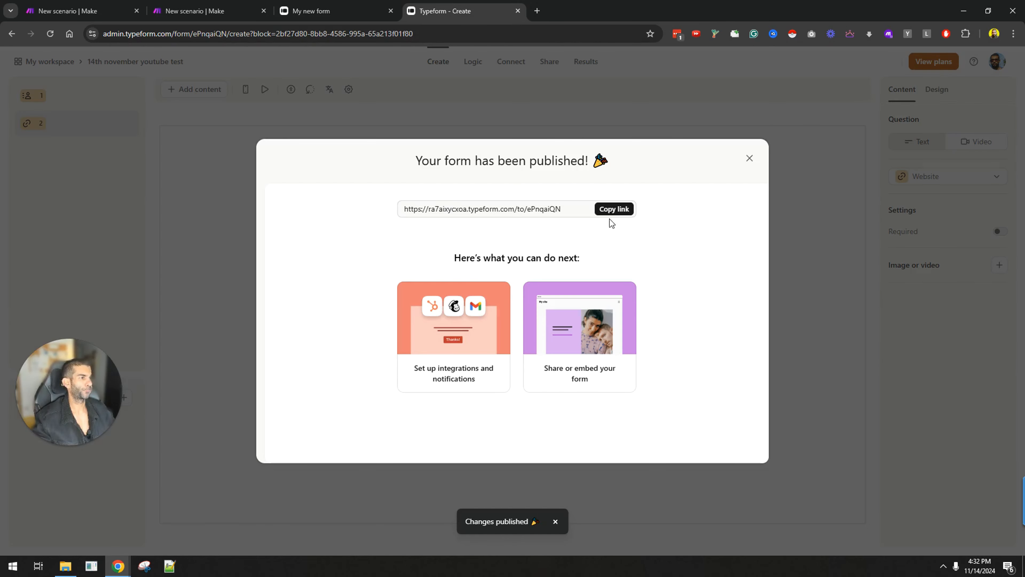
Step: Open the published form's link in a new browser tab
click(610, 213)
key(ctrl+t)
text(https://ra7aixycxoa.typeform.com/to/ePnqaiQN)
key(Return)
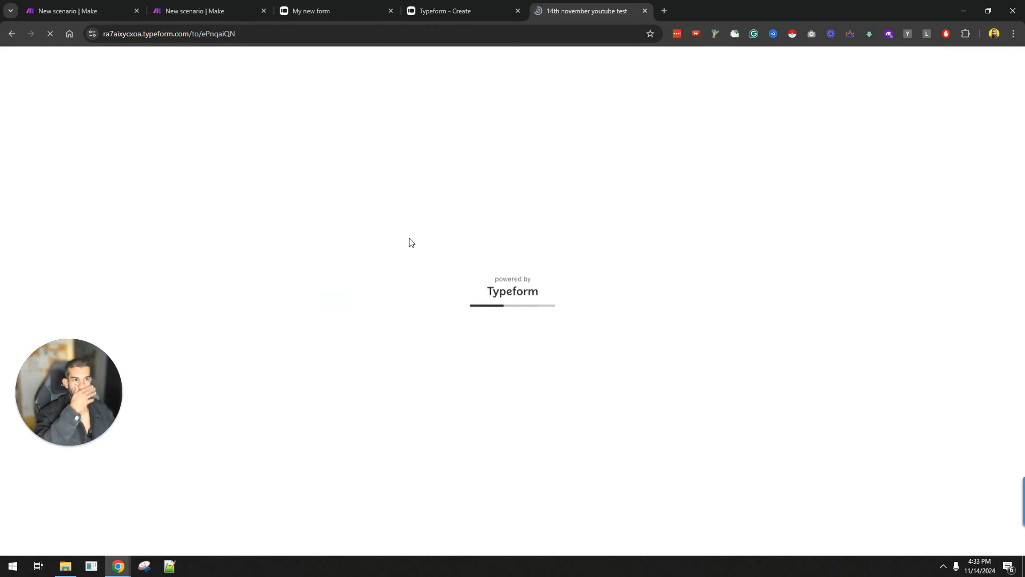
Step: Point the Watch Responses trigger at the 14th november youtube test form
click(80, 11)
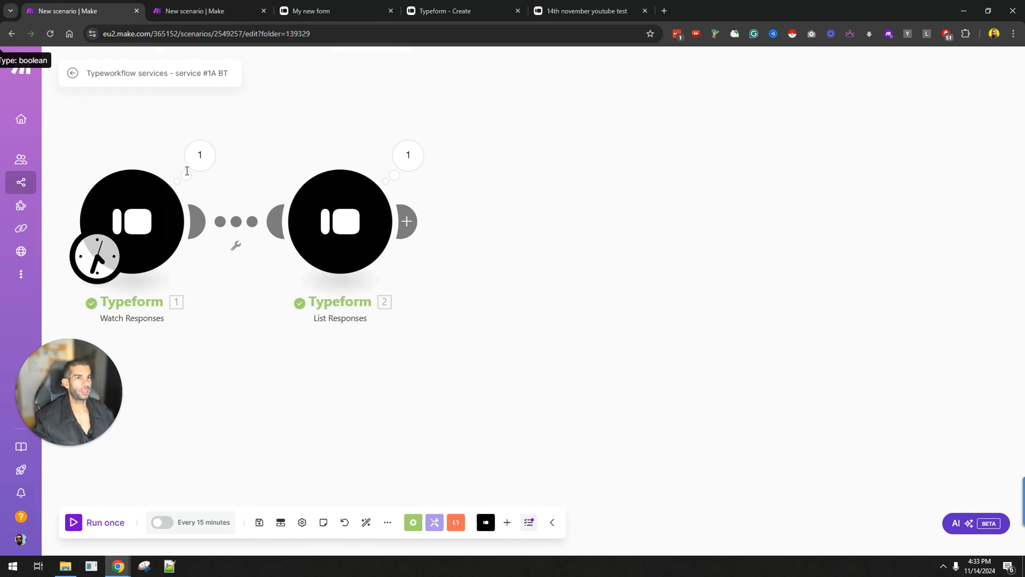
click(132, 221)
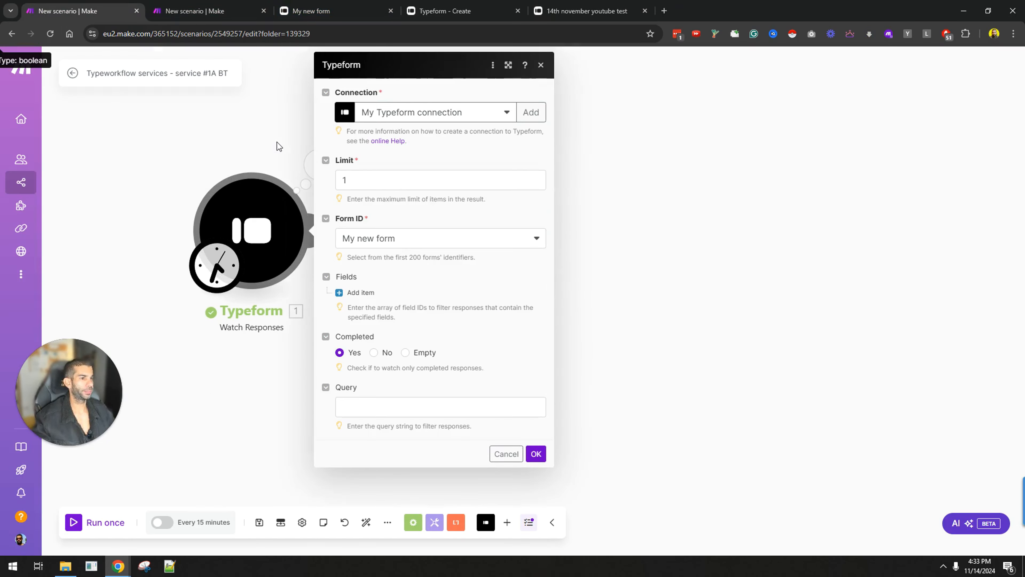
click(440, 242)
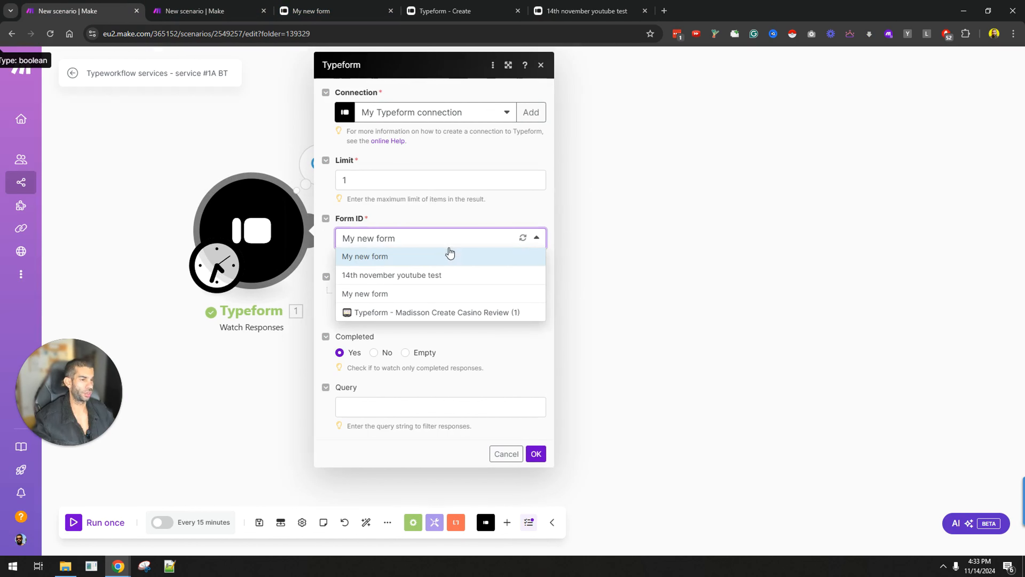
click(422, 274)
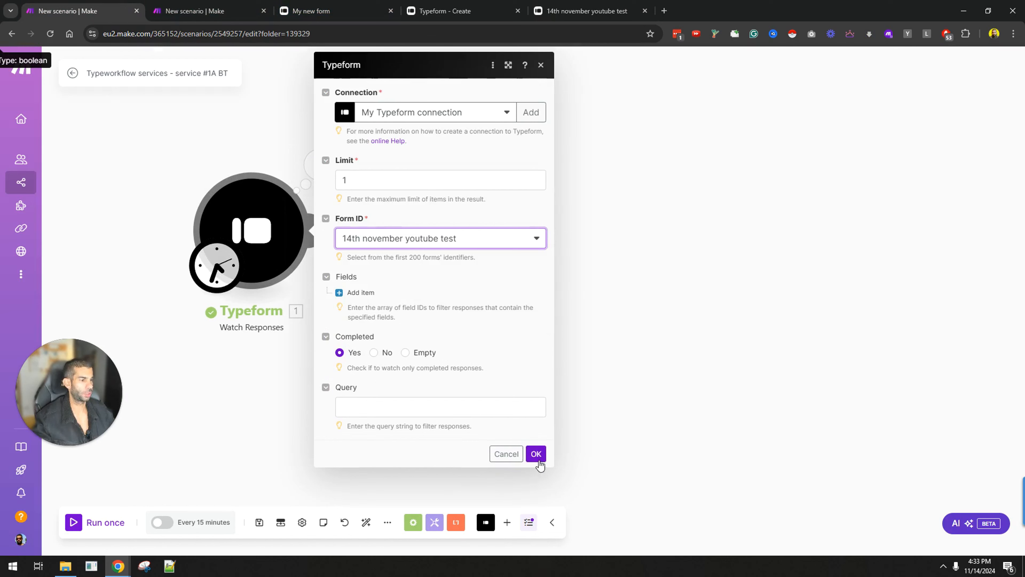
click(536, 454)
Step: Point List Responses at the 14th november youtube test form and run the scenario once
click(436, 246)
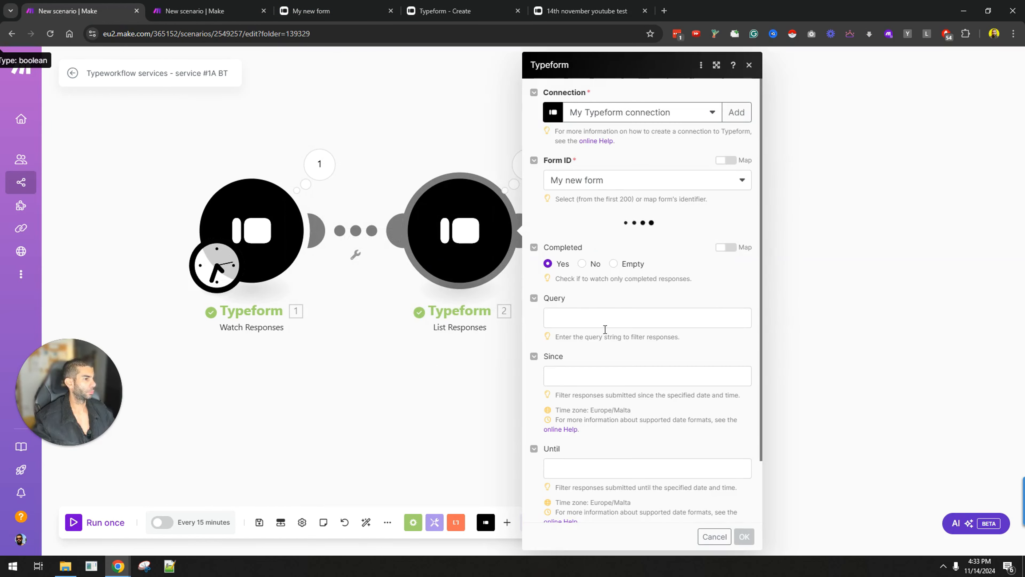
click(637, 181)
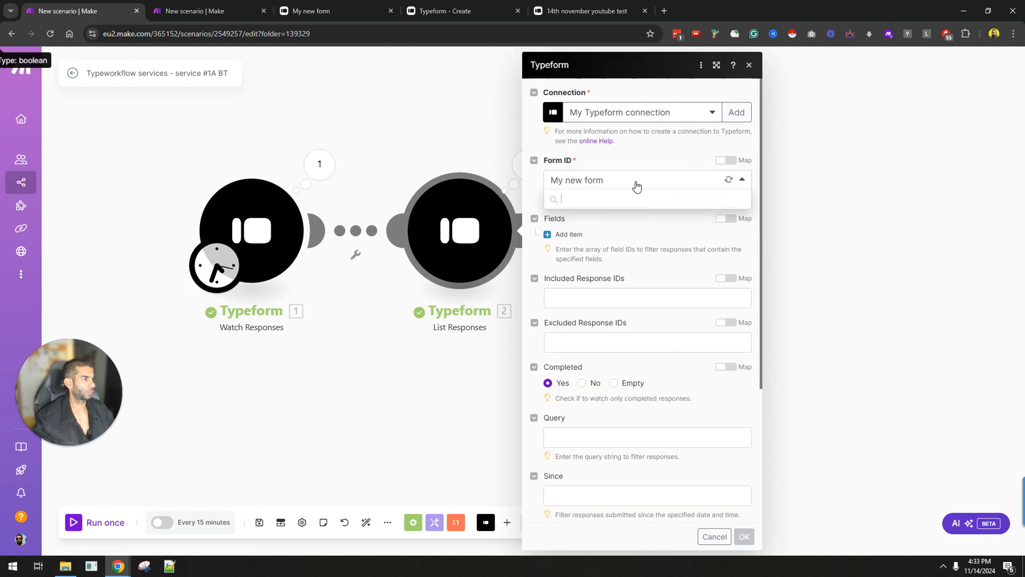
click(610, 227)
click(744, 536)
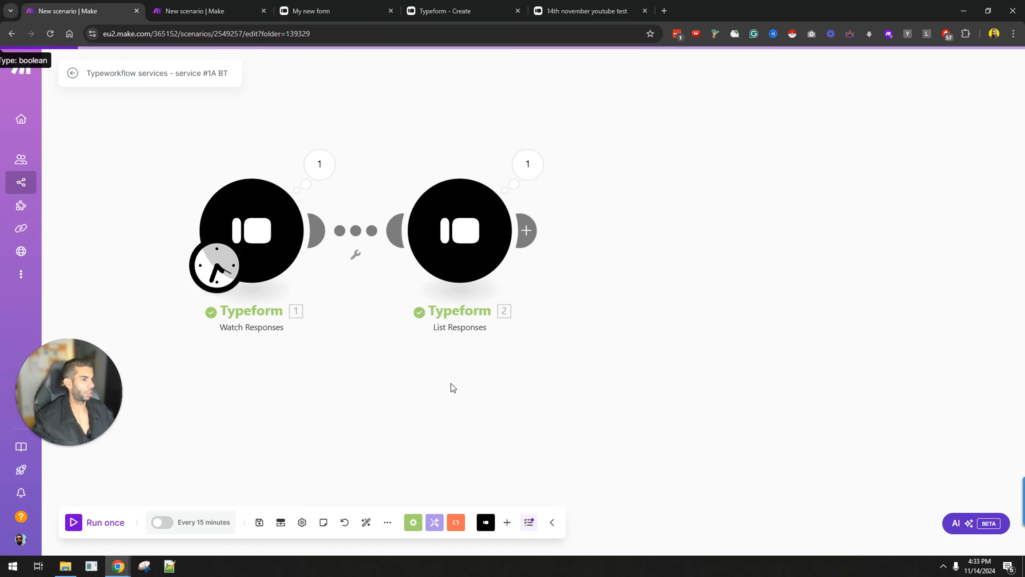
click(73, 522)
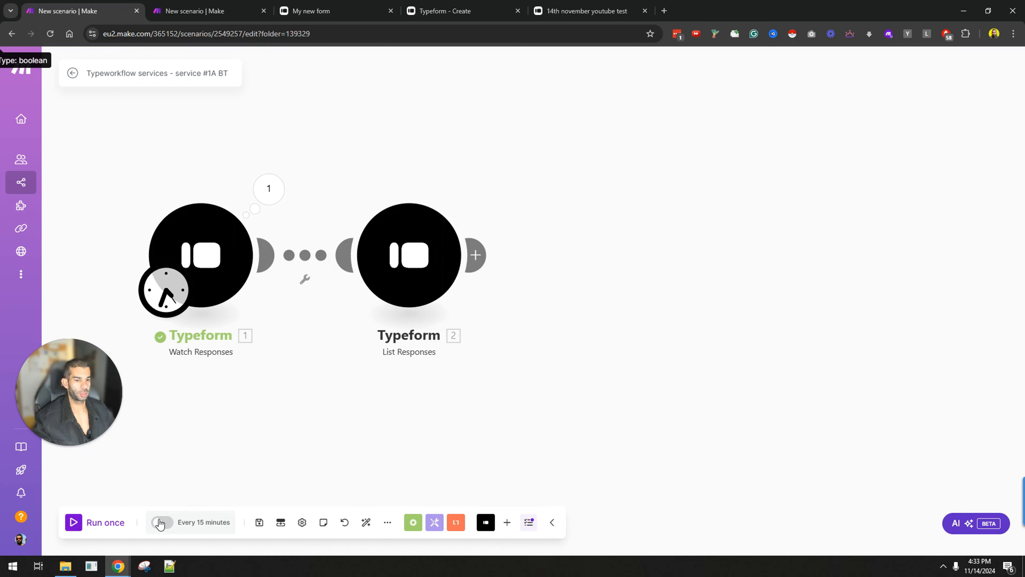
Step: Close the editor tabs and enter the respondent's first and last name on the public form
click(545, 9)
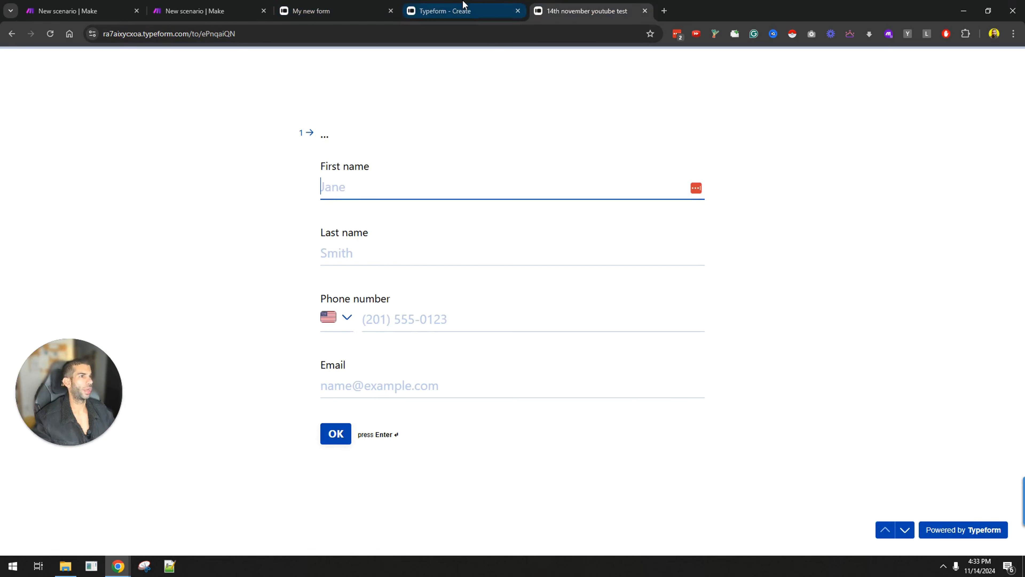
click(518, 11)
click(391, 11)
click(396, 178)
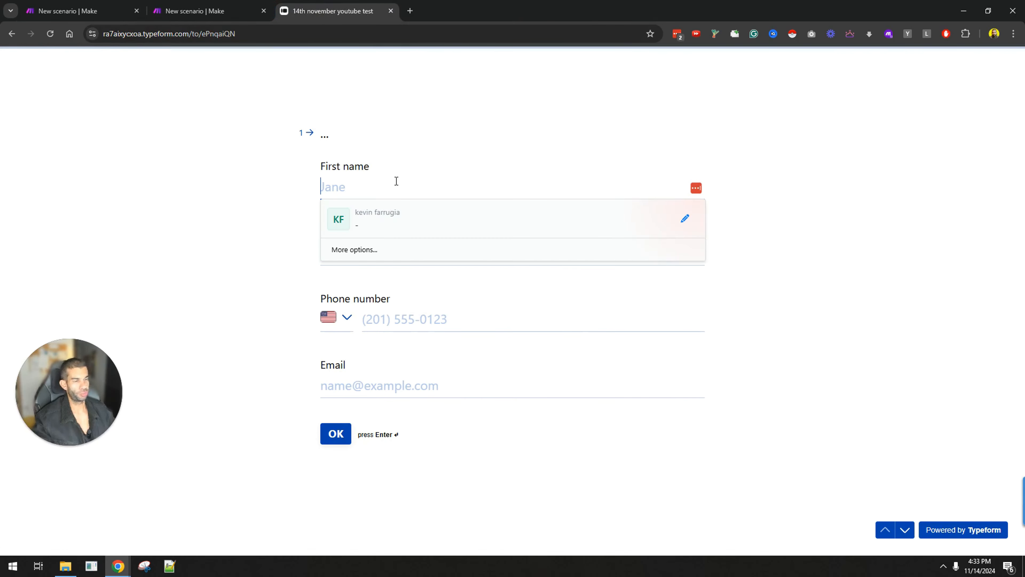
text(john)
key(Tab)
text(smith)
key(Tab)
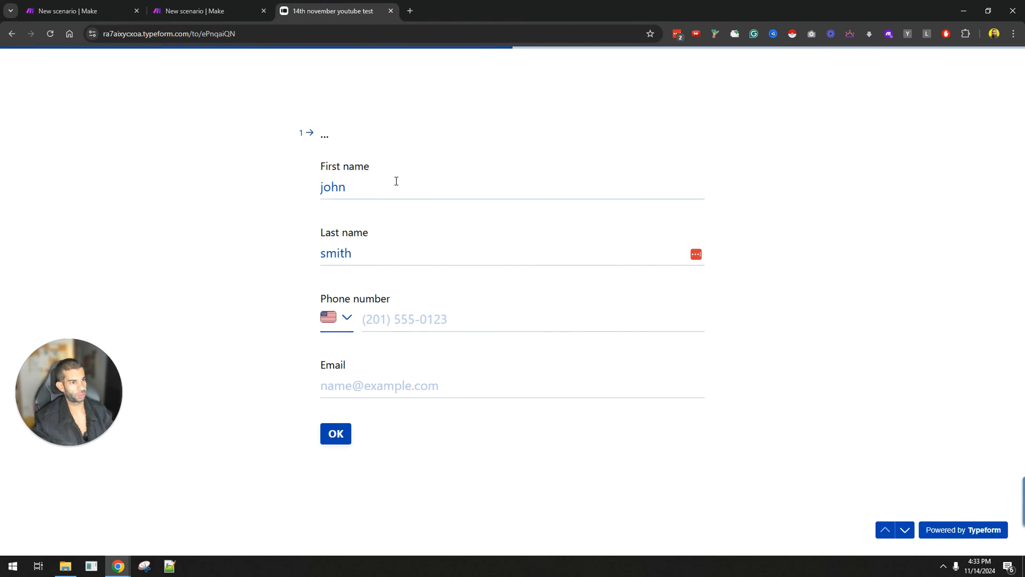
Step: Enter a phone number and the respondent's e-mail address, then try to continue
click(468, 309)
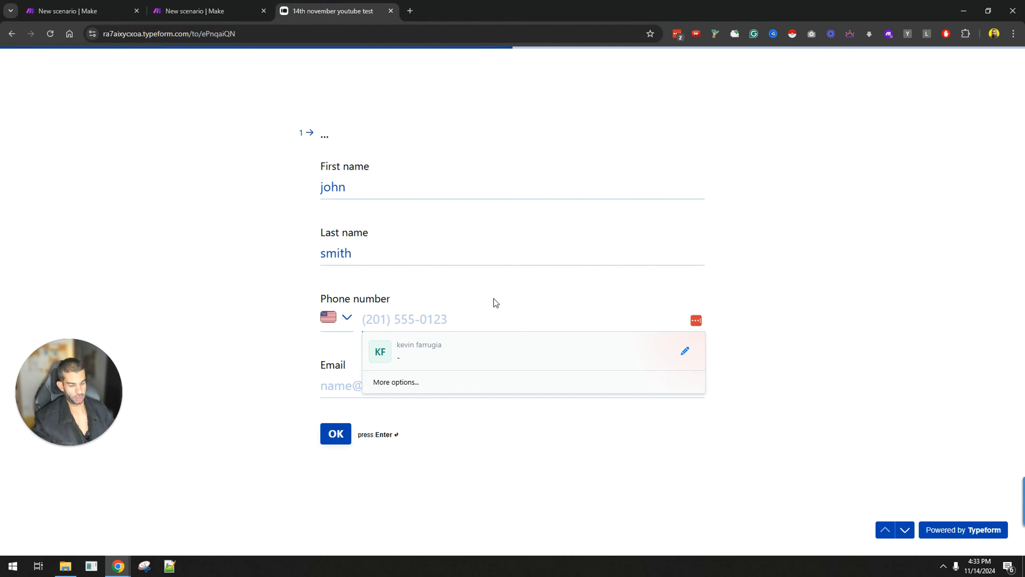
text(3983)
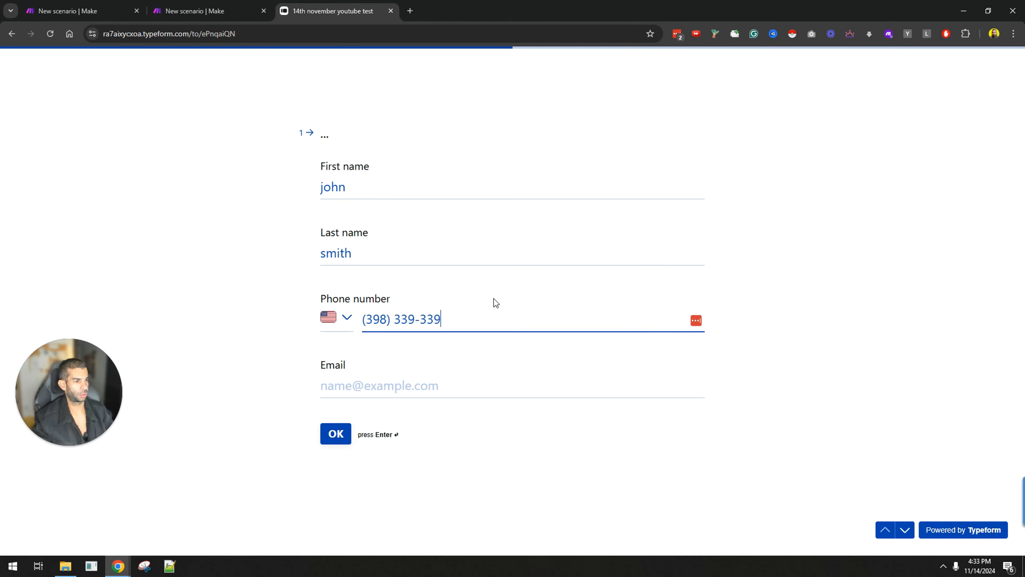
click(427, 388)
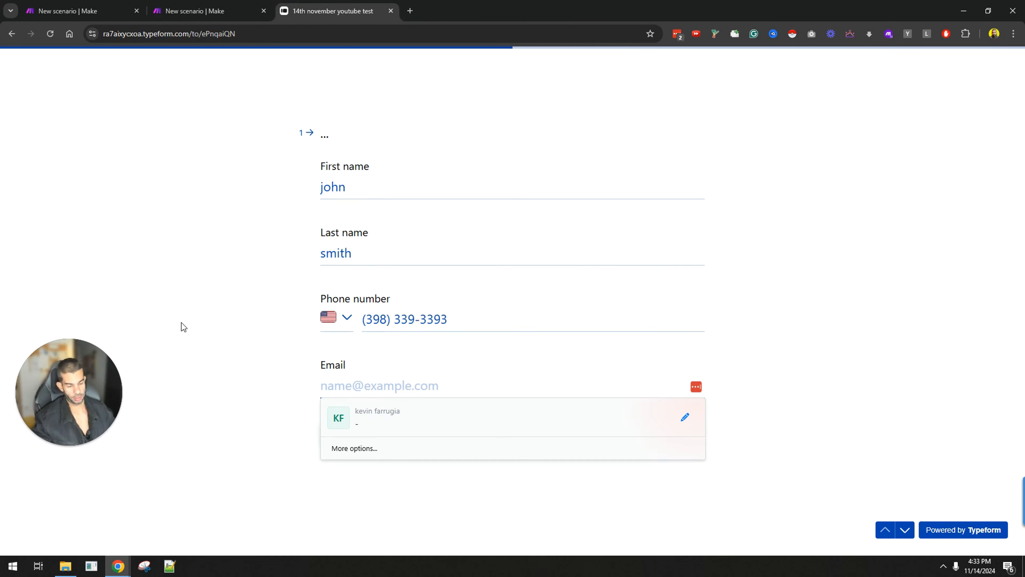
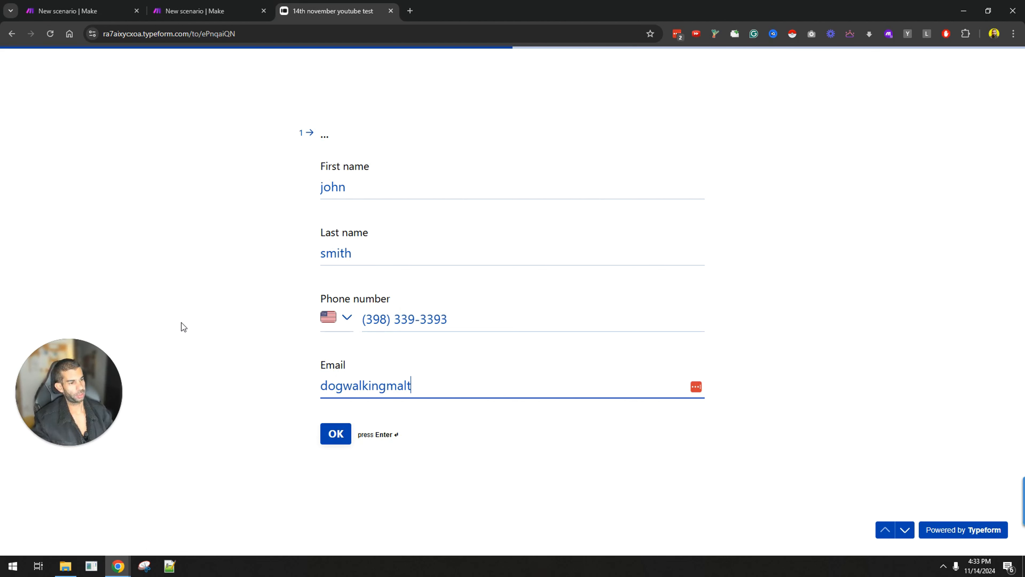
key(Tab)
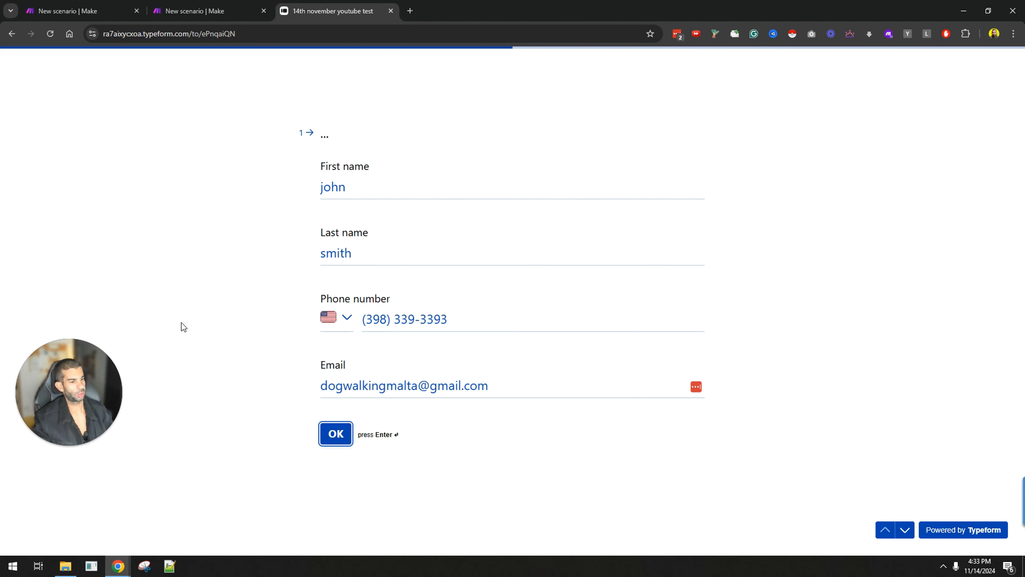
key(Return)
Step: Return to the phone number field to correct the entered number
click(420, 312)
triple_click(420, 312)
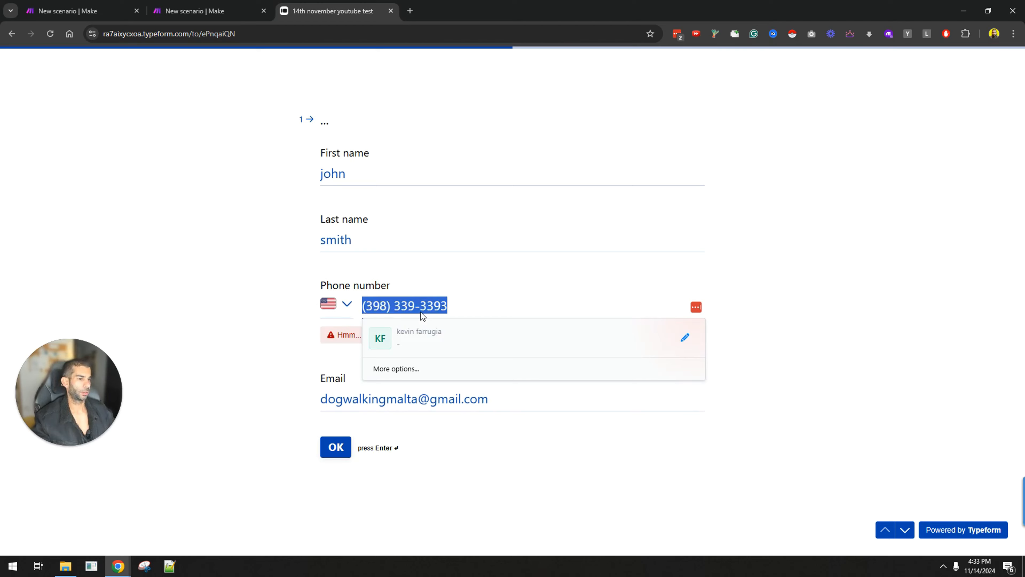
key(ctrl+s)
click(476, 197)
click(420, 309)
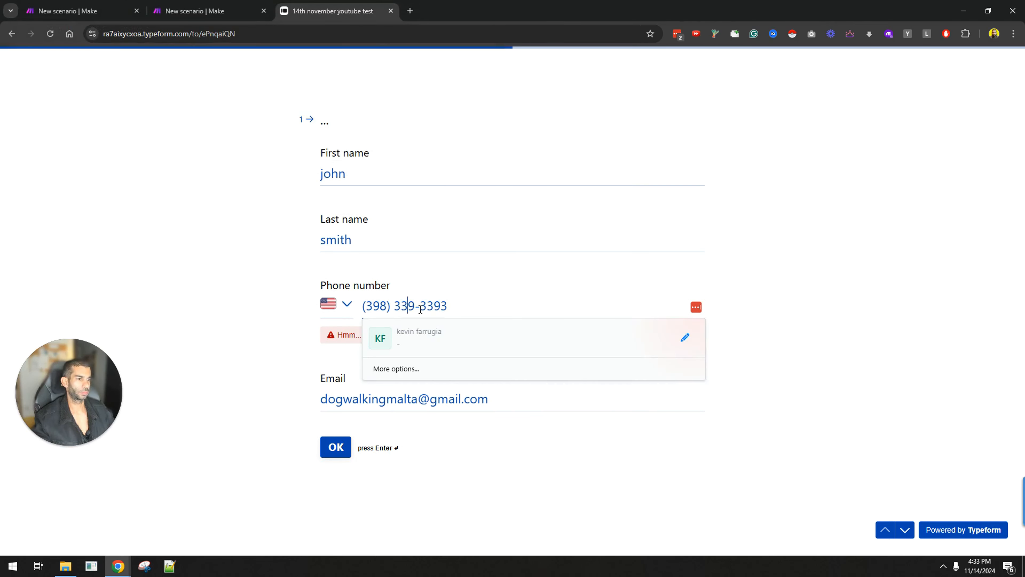
text(32)
Step: Set the phone country to Malta, re-enter the number, answer bing.com and submit
click(339, 317)
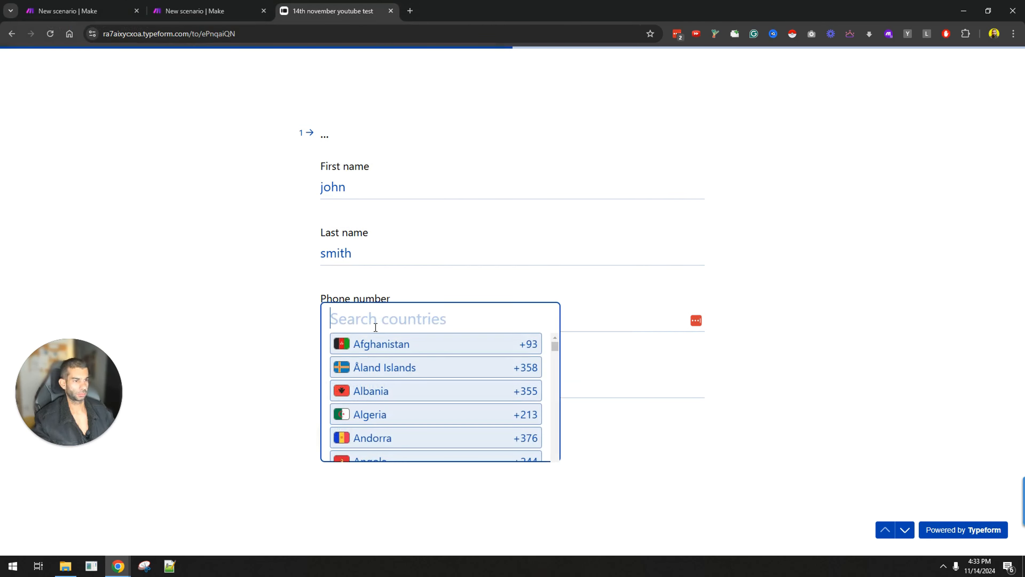
text(malta)
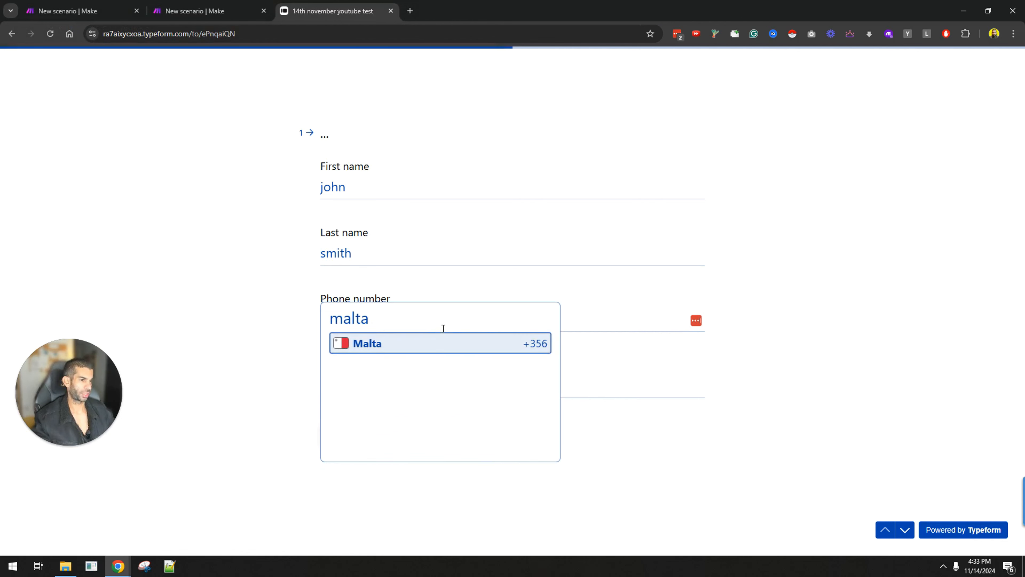
key(Return)
key(ctrl+a)
text(99)
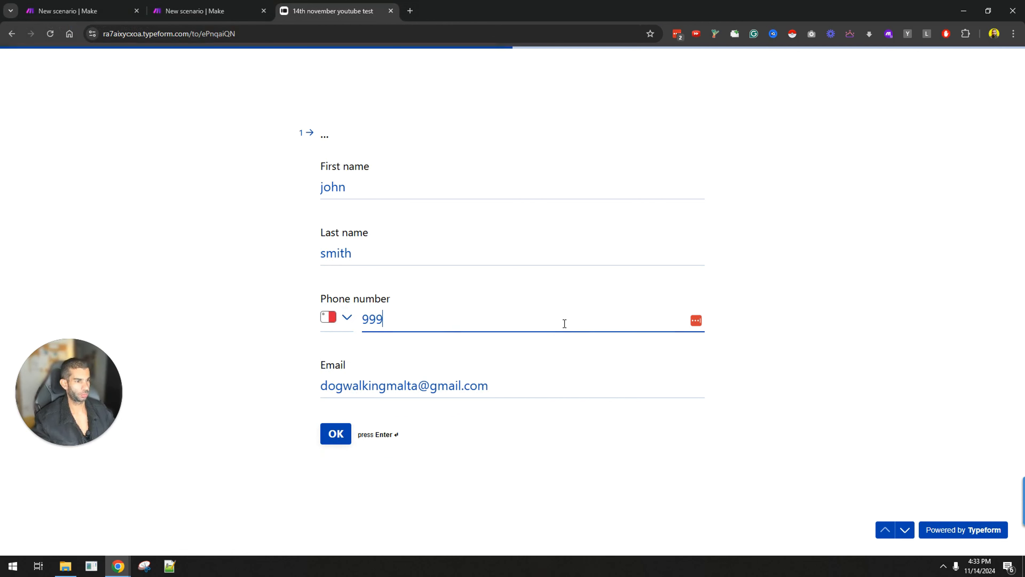
text(9979)
key(Return)
text(bing.com)
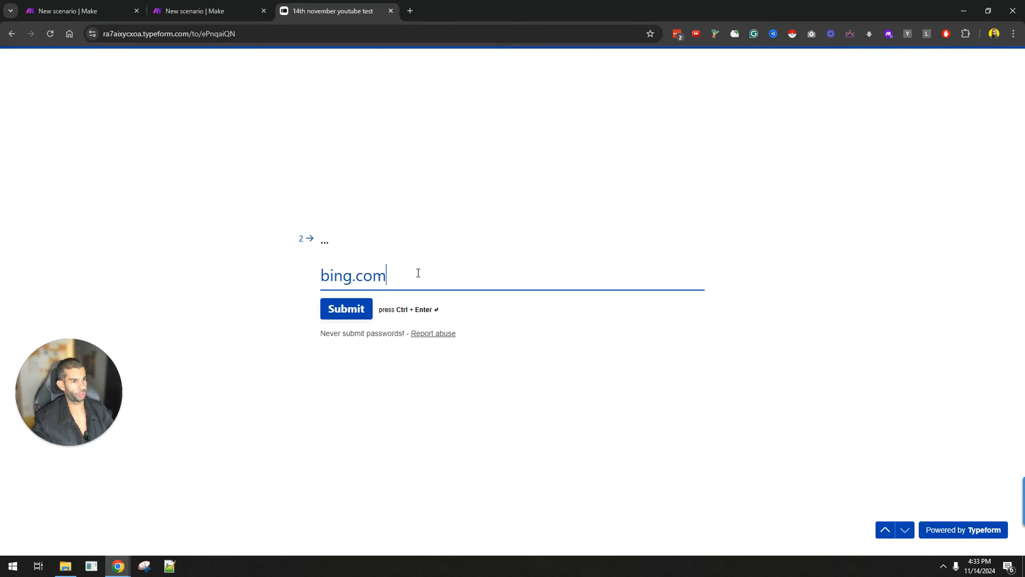
click(366, 303)
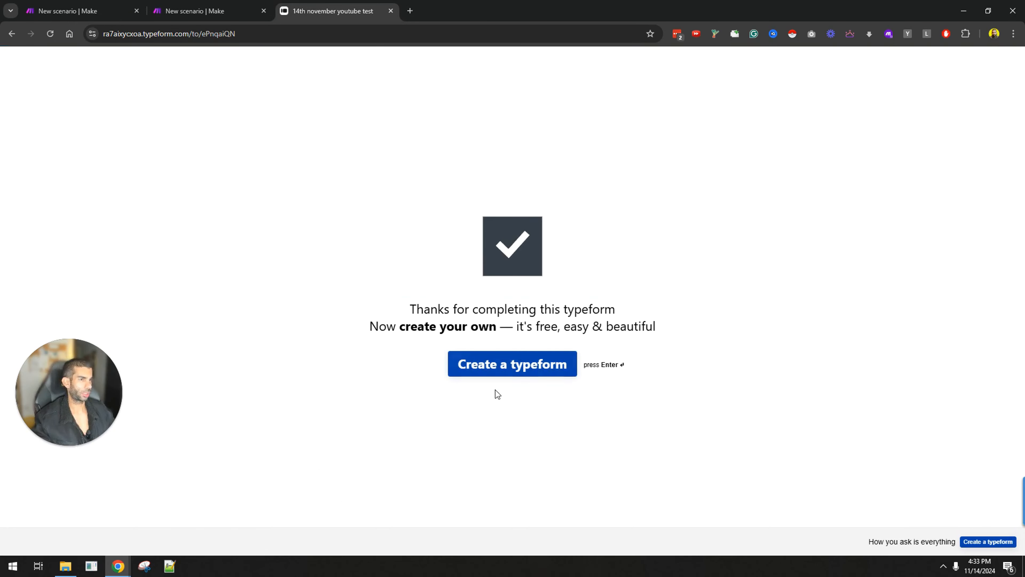
Step: Run only the Typeform trigger module, starting from all responses
click(121, 11)
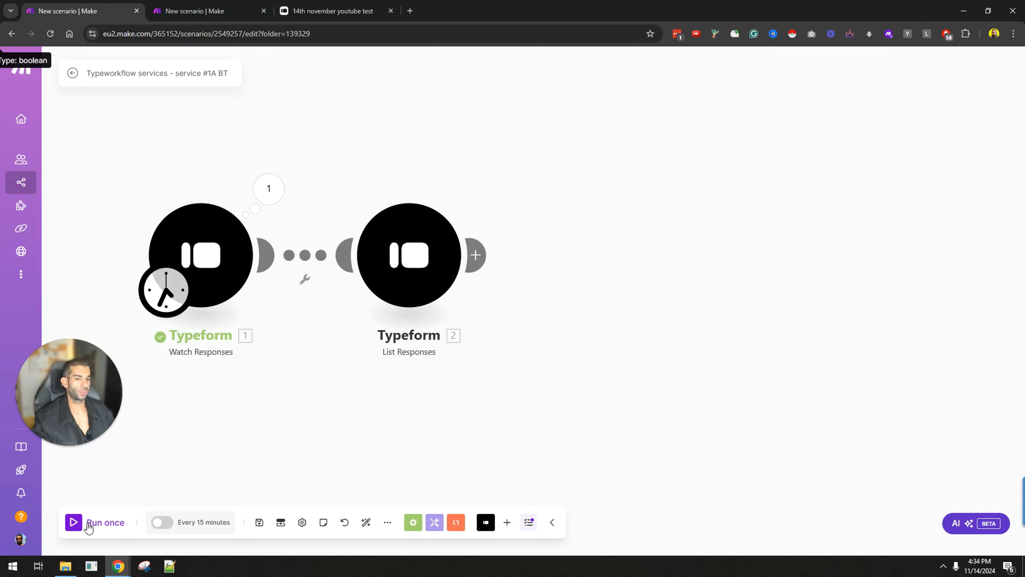
click(86, 523)
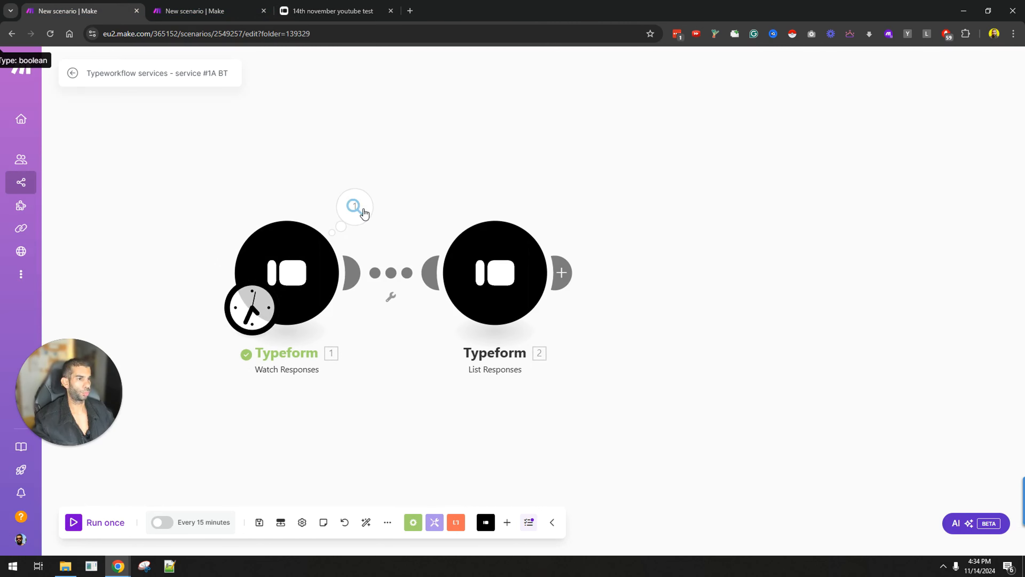
click(363, 212)
right_click(297, 283)
click(296, 298)
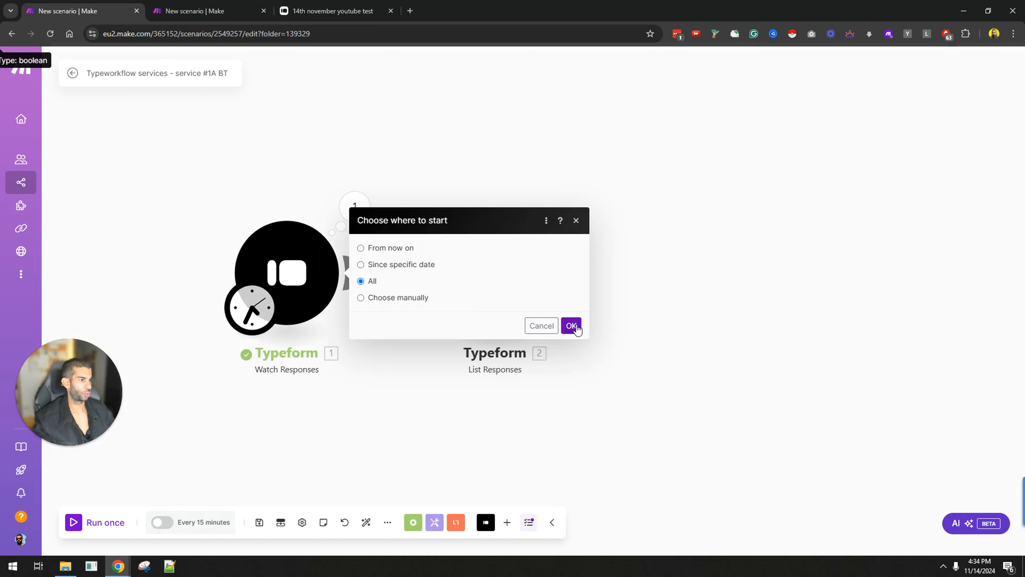
click(572, 325)
Step: Inspect the List Responses output, expanding Answers to read the first three answers, including the phone number
click(563, 211)
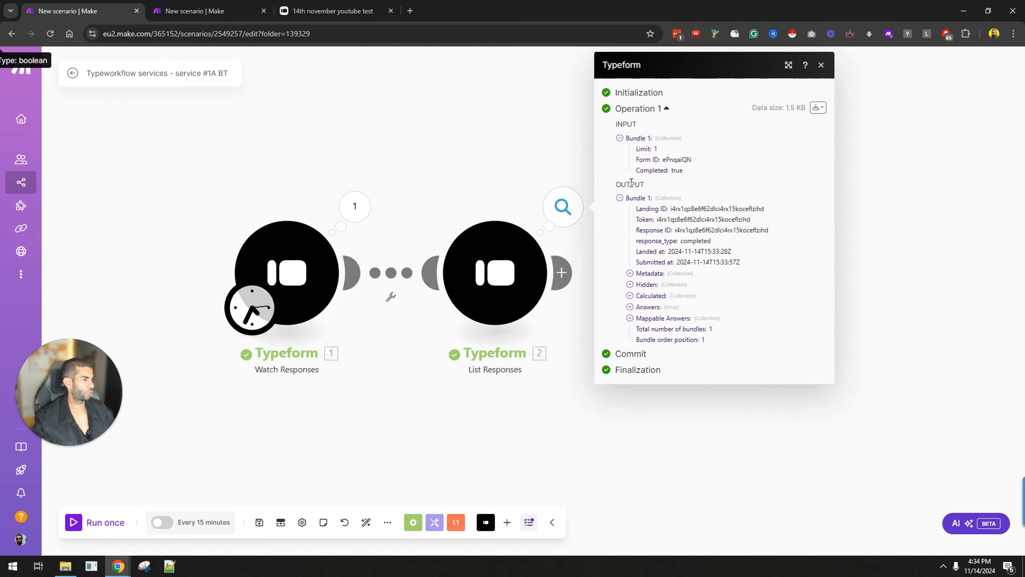
click(629, 306)
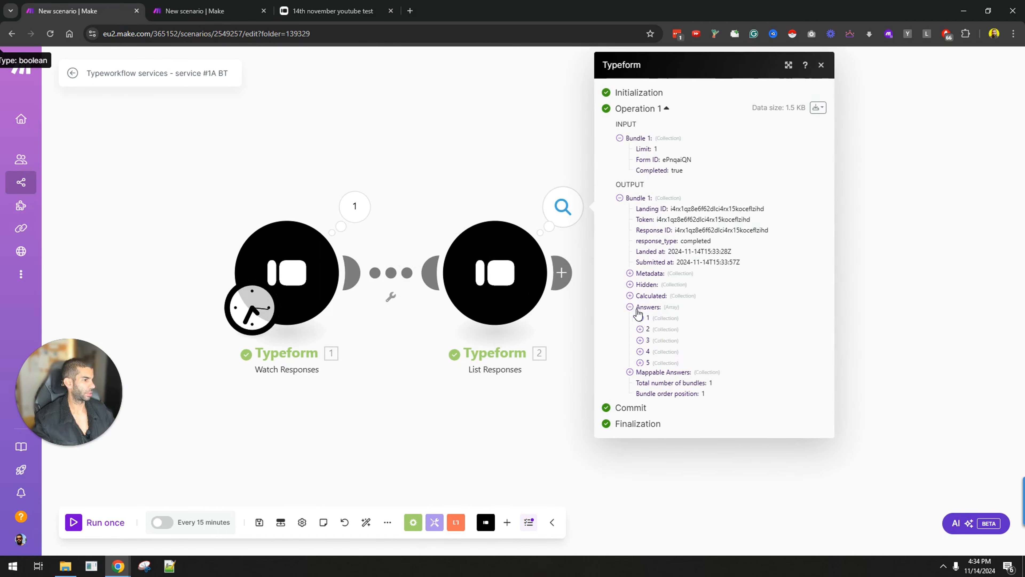
click(639, 318)
click(640, 361)
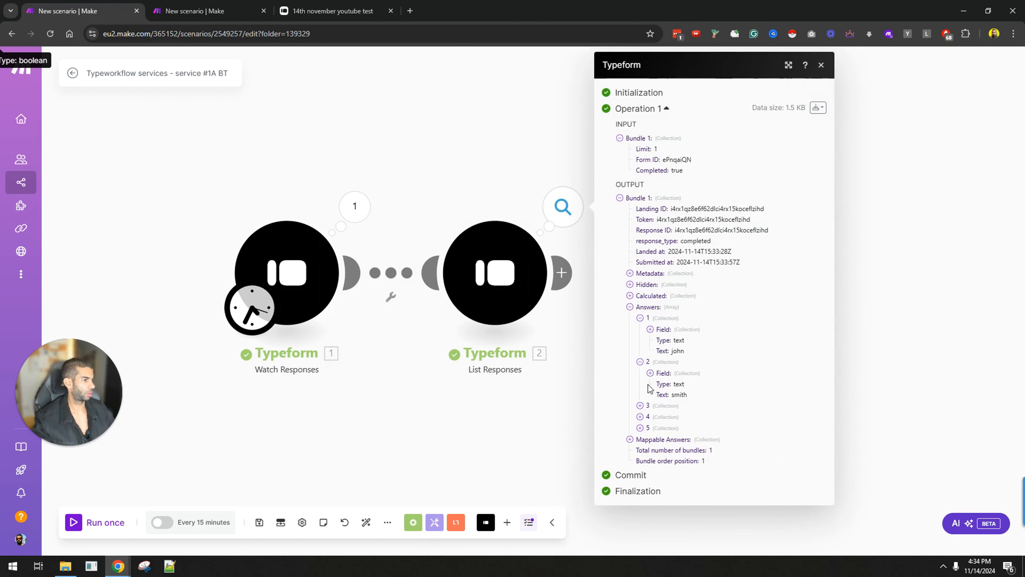
click(640, 406)
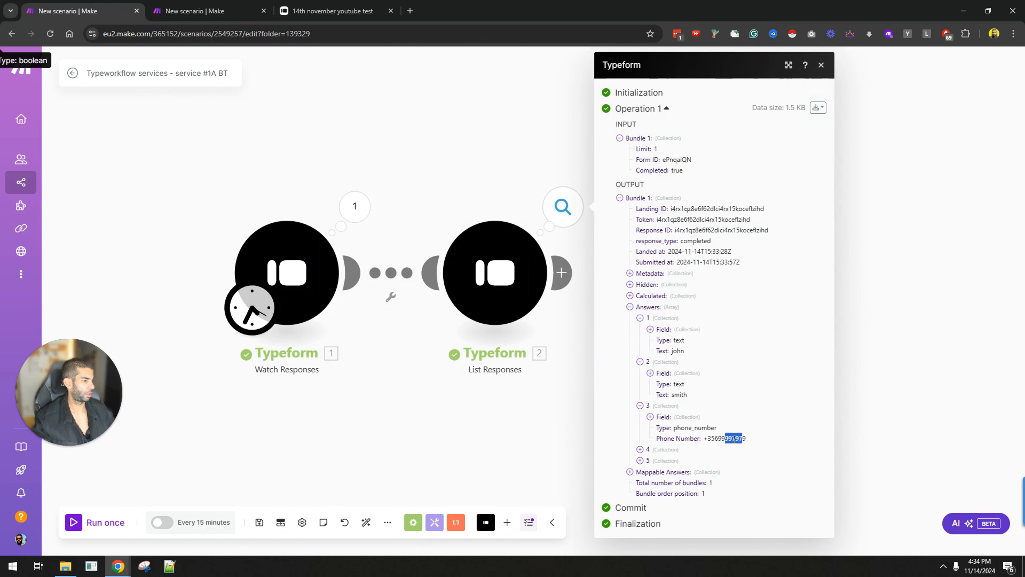
click(515, 428)
Step: Add a Google Sheets module after List Responses and dock the Untitled spreadsheet into Chrome
click(442, 261)
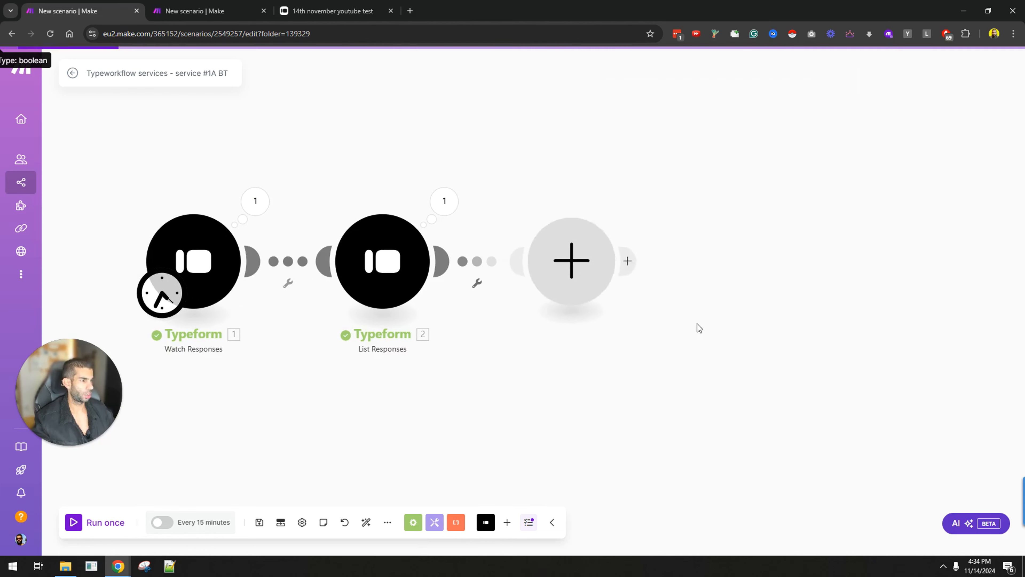
click(698, 287)
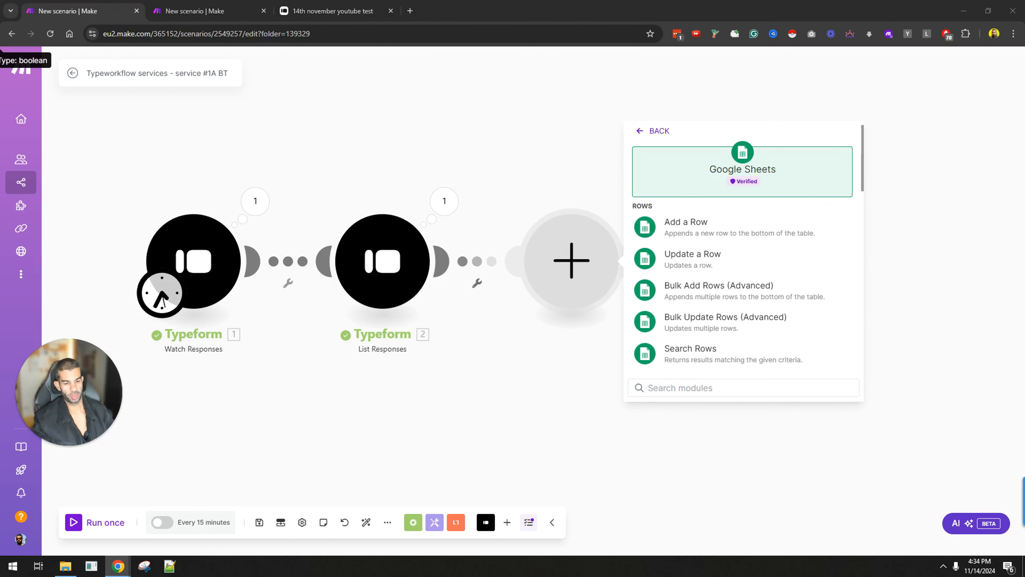
drag(545, 555, 474, 12)
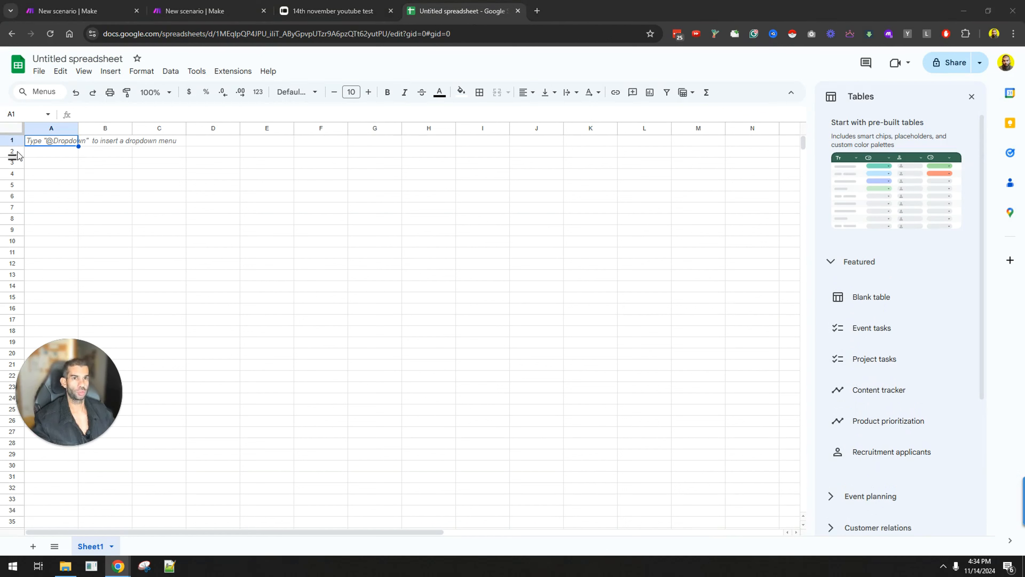
Step: Paste the hiring header row into row 1 and widen column F for Cover Letter Link
text(First name	Last Name	Phone Number	Email	Resume Link	Cover Letter Link	Send Test	Invite For Interview	Accepted	Declined)
click(351, 245)
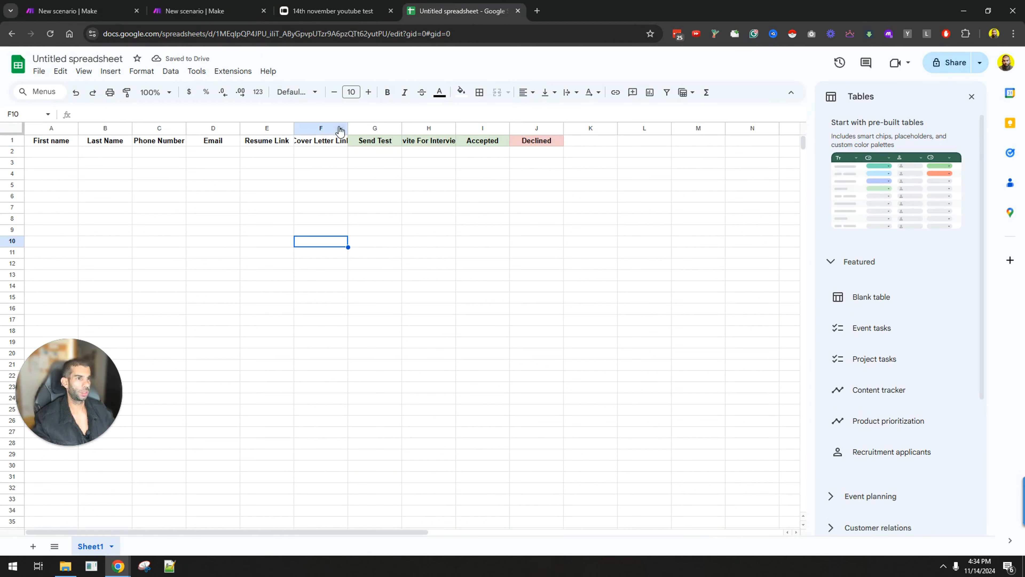
drag(348, 128, 421, 128)
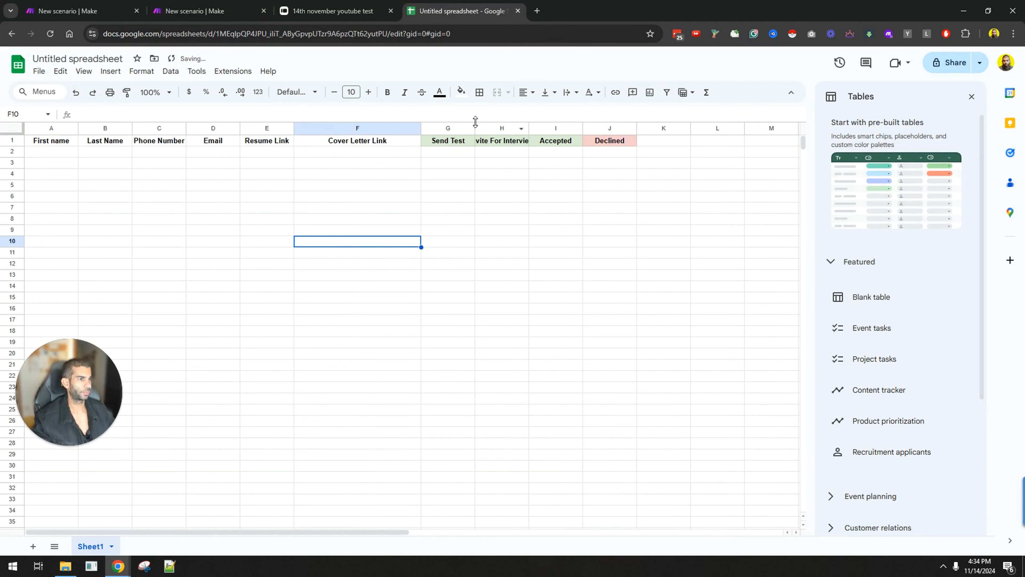
drag(46, 142, 345, 143)
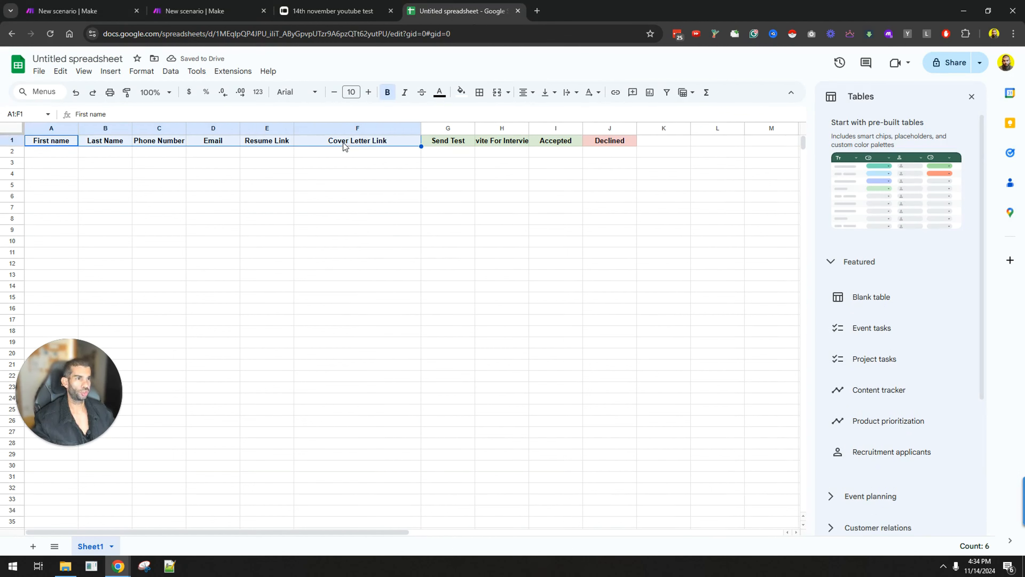
Step: Rename the spreadsheet to 'HR Information' and go back to Make
click(65, 57)
text(HR)
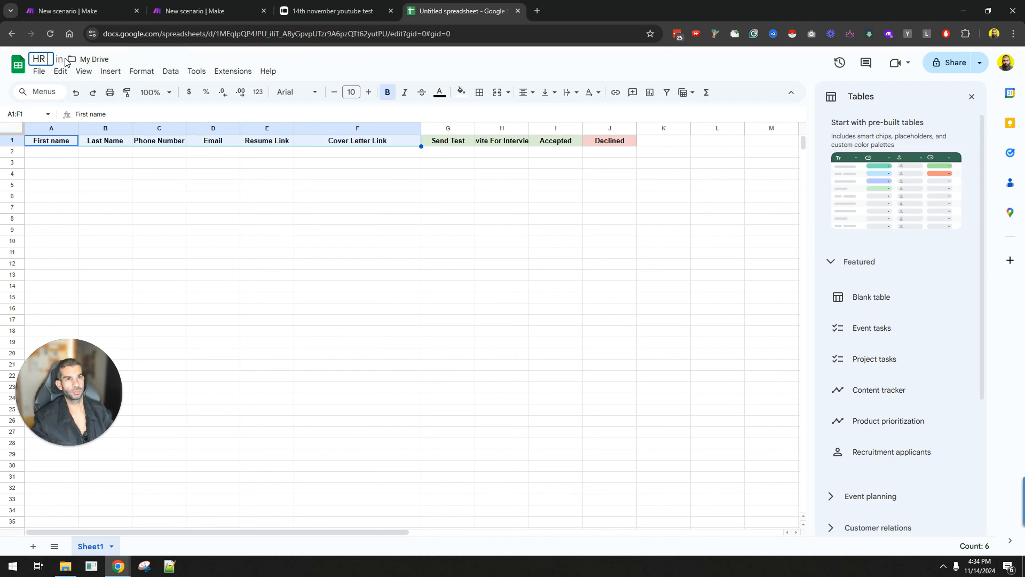
text( Information)
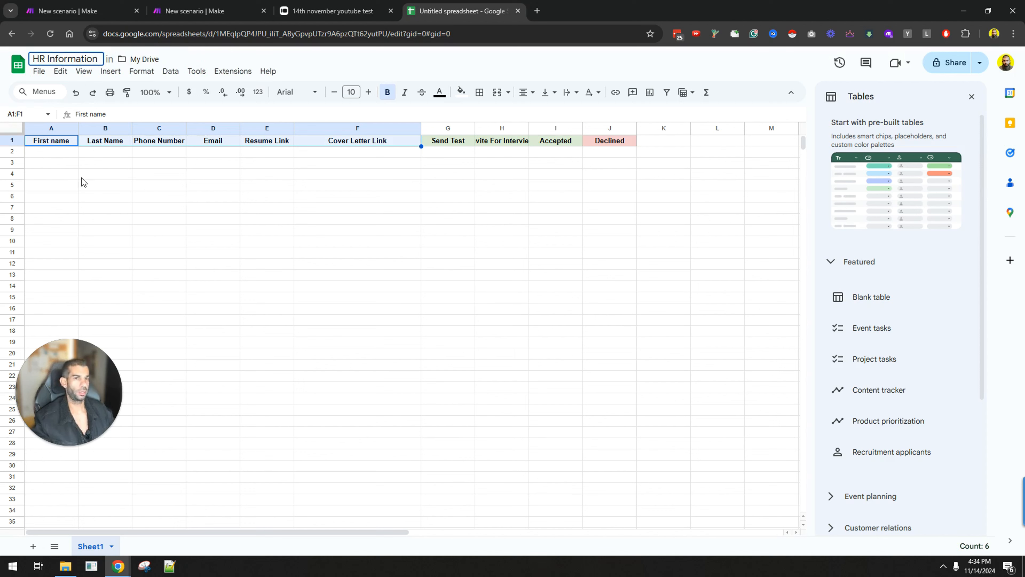
click(198, 174)
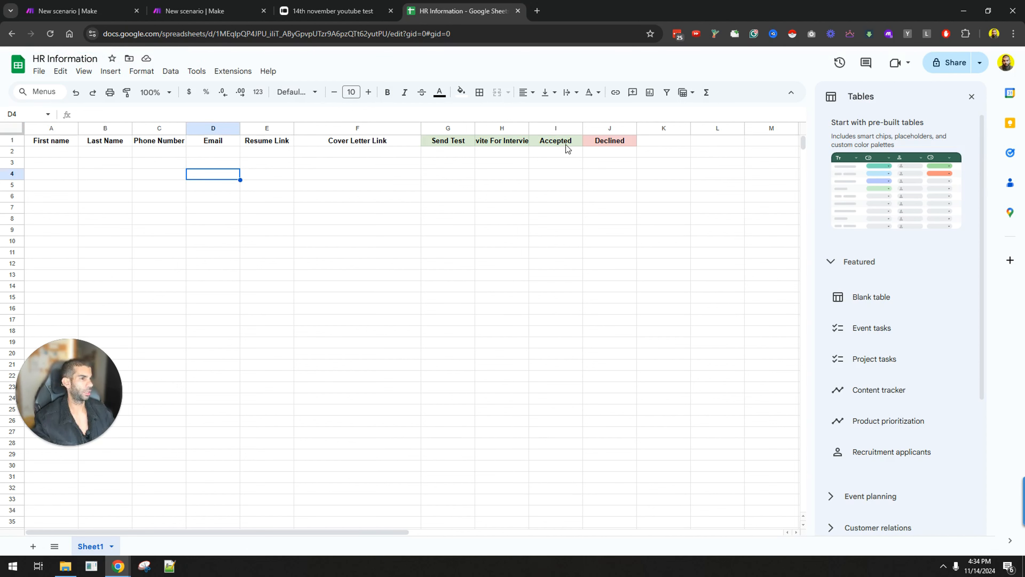
key(ctrl+shift+Tab)
key(ctrl+shift+Tab)
key(ctrl+shift+Tab)
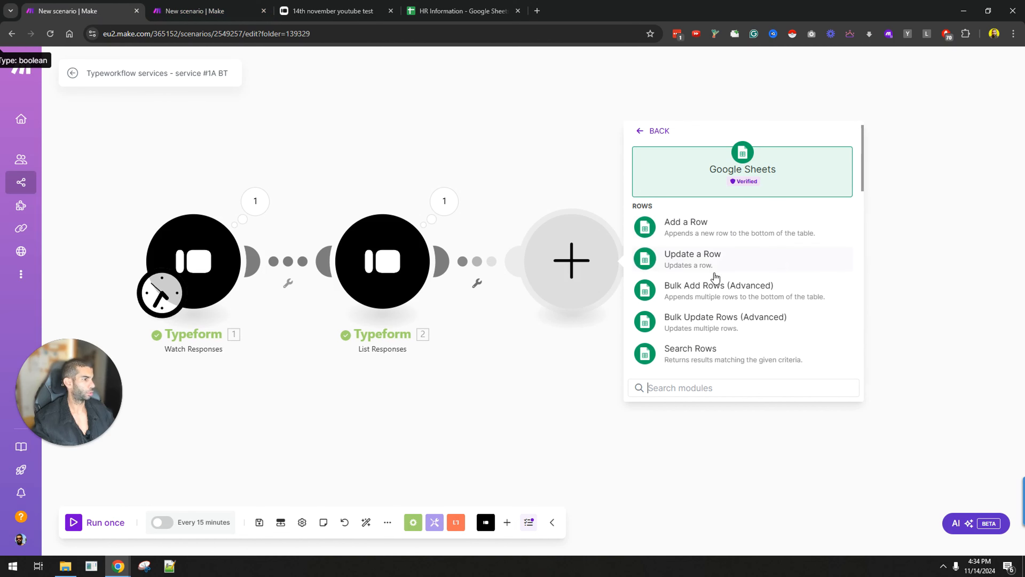
Step: Choose the Add a Row action and keep Search by path for finding the spreadsheet
click(718, 227)
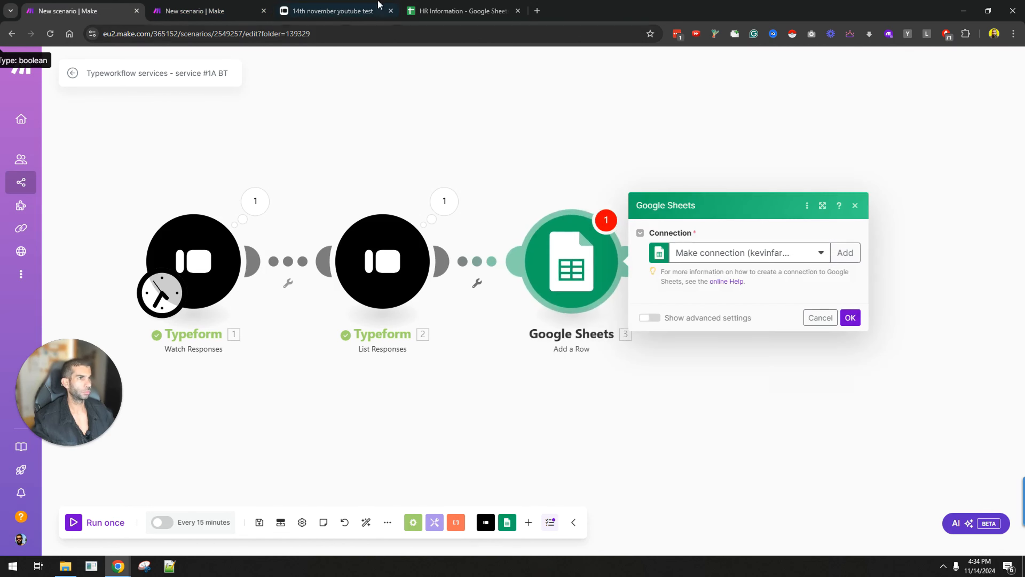
click(444, 11)
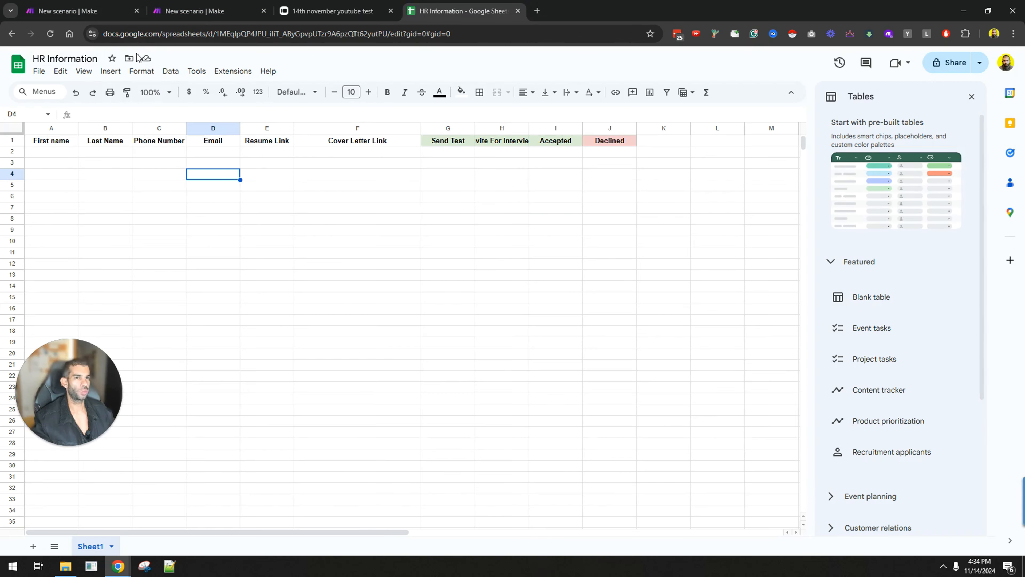
click(81, 11)
click(721, 229)
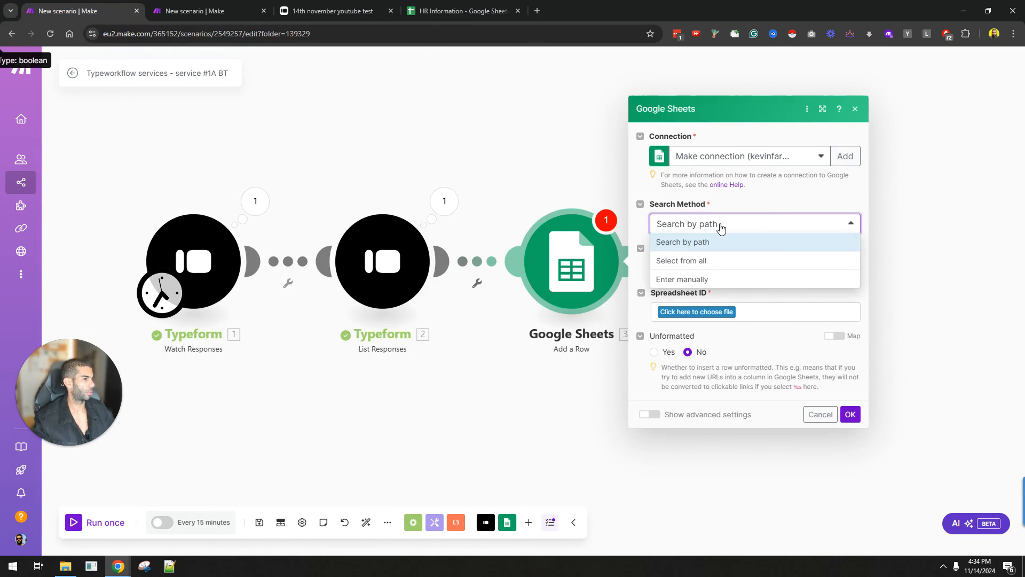
click(702, 241)
Step: Select the HR Information spreadsheet with Sheet1 as the target sheet
click(691, 313)
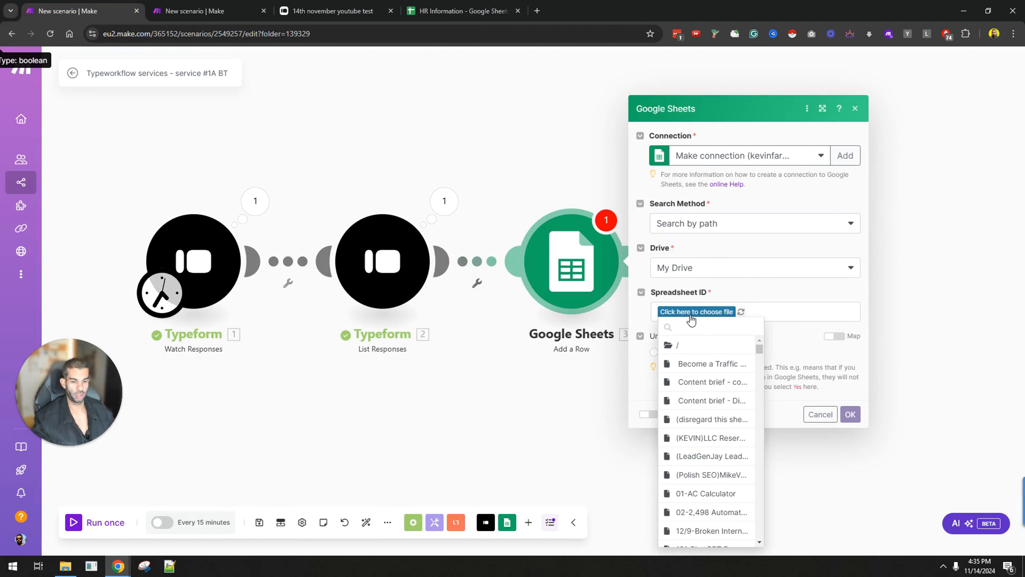
text(hr info)
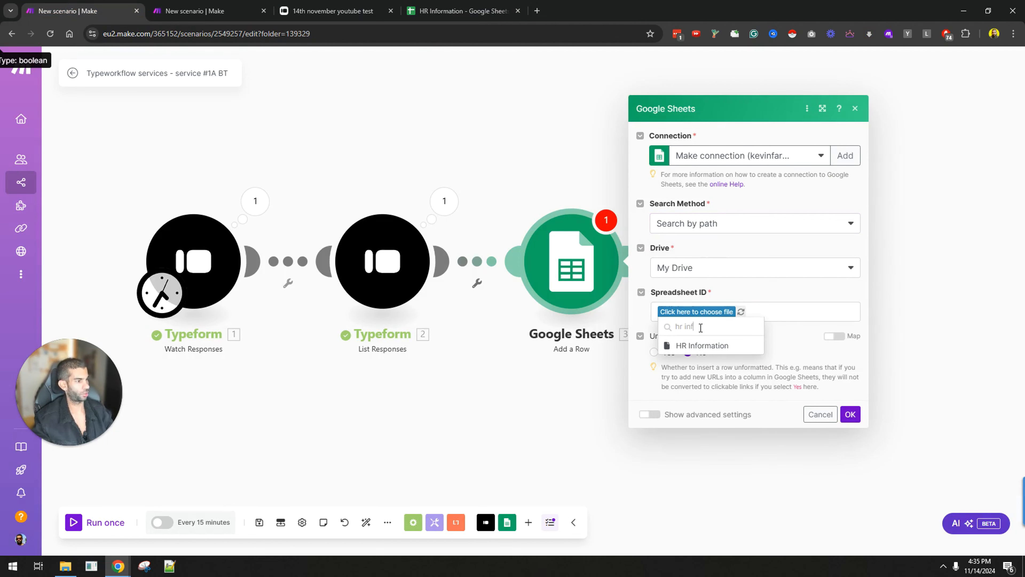
click(711, 346)
click(700, 354)
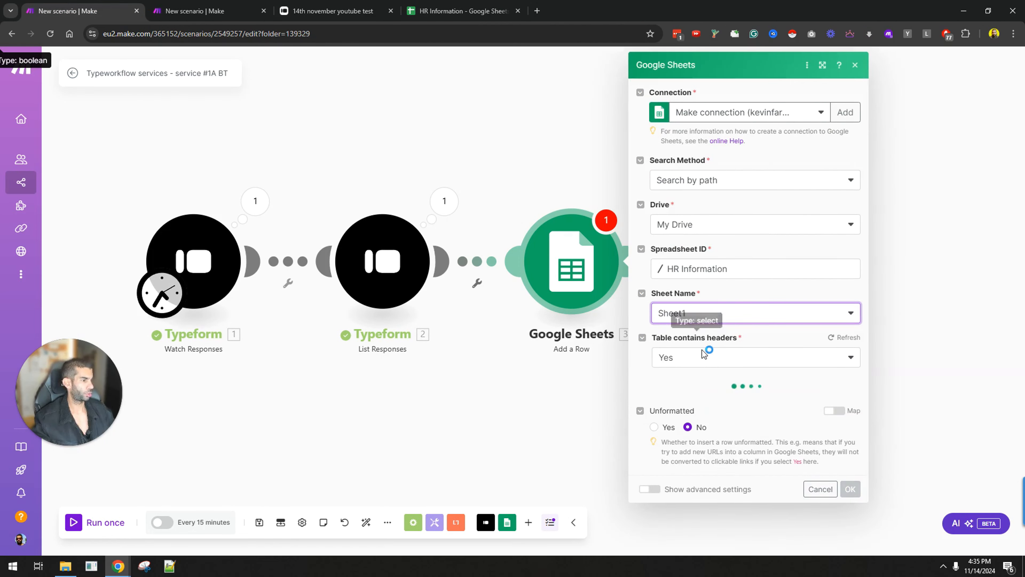
click(459, 11)
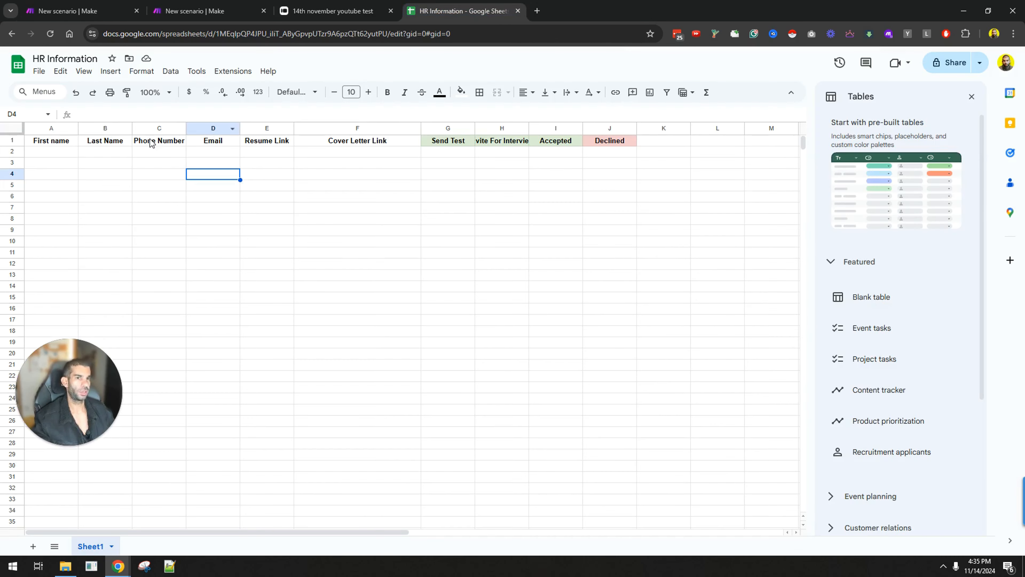
click(78, 11)
click(787, 418)
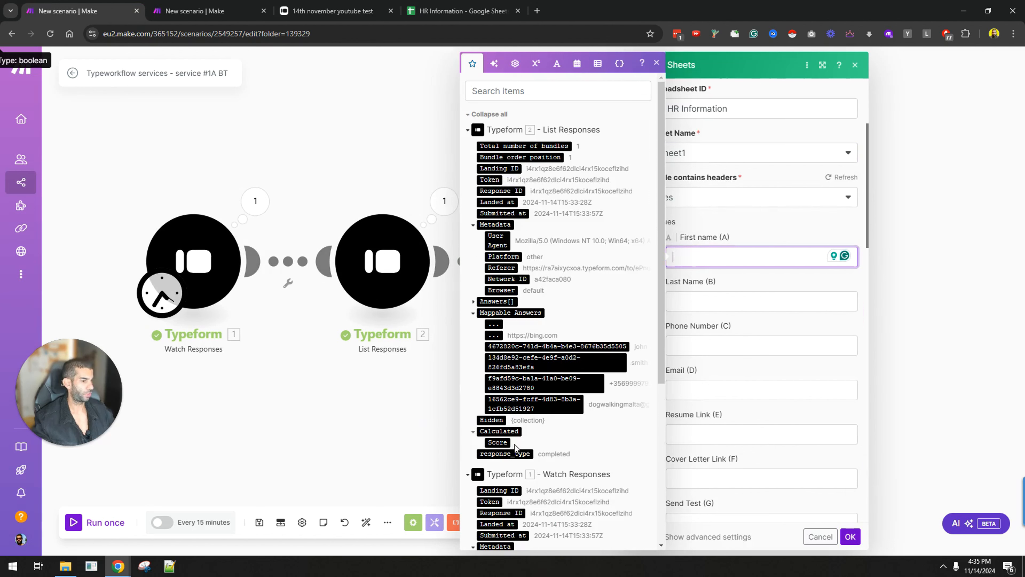
Step: Map the first four Typeform answers into First name (A), Last Name (B), Phone Number (C) and Email (D)
click(484, 303)
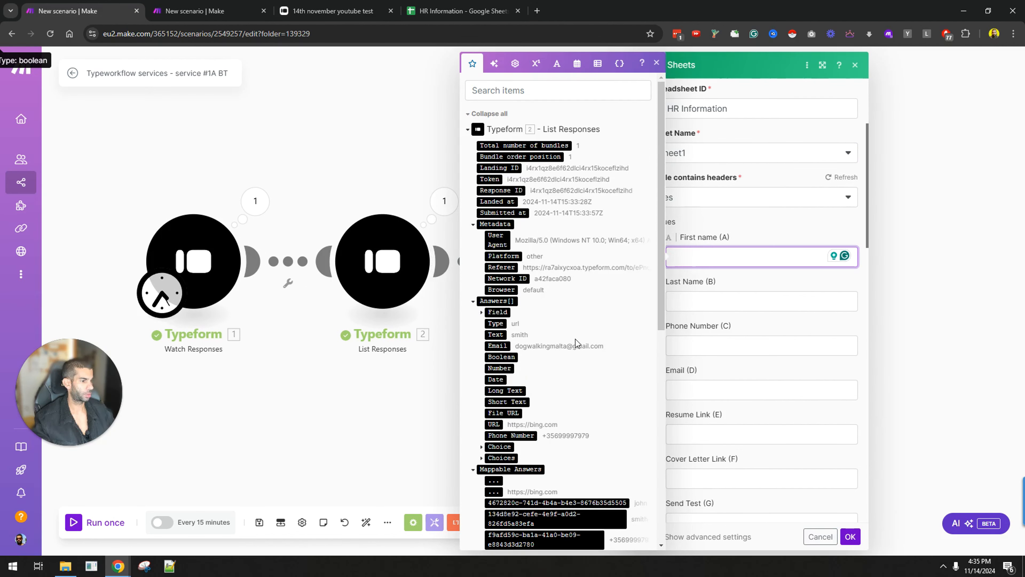
scroll(575, 343, down, 3)
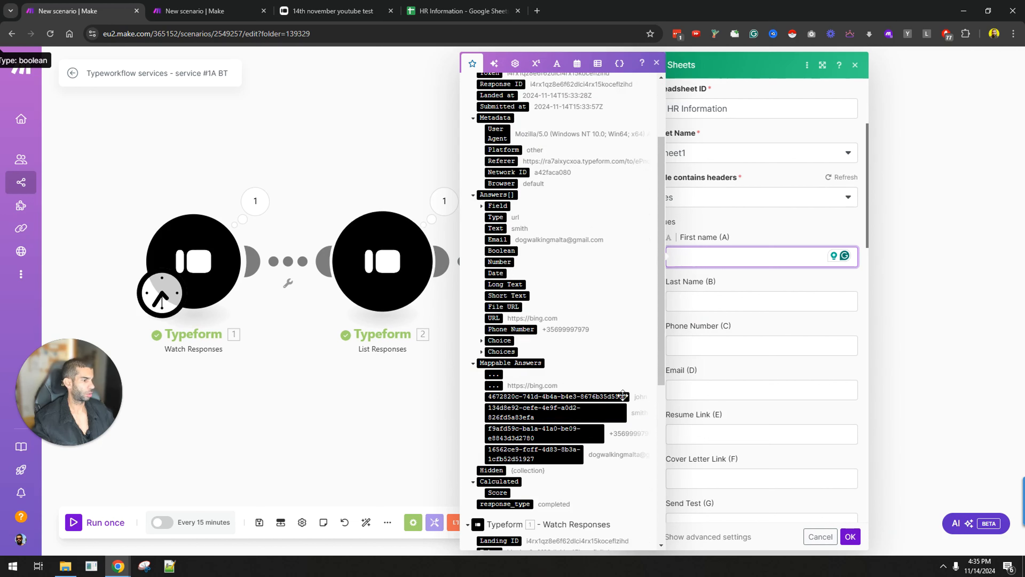
click(623, 395)
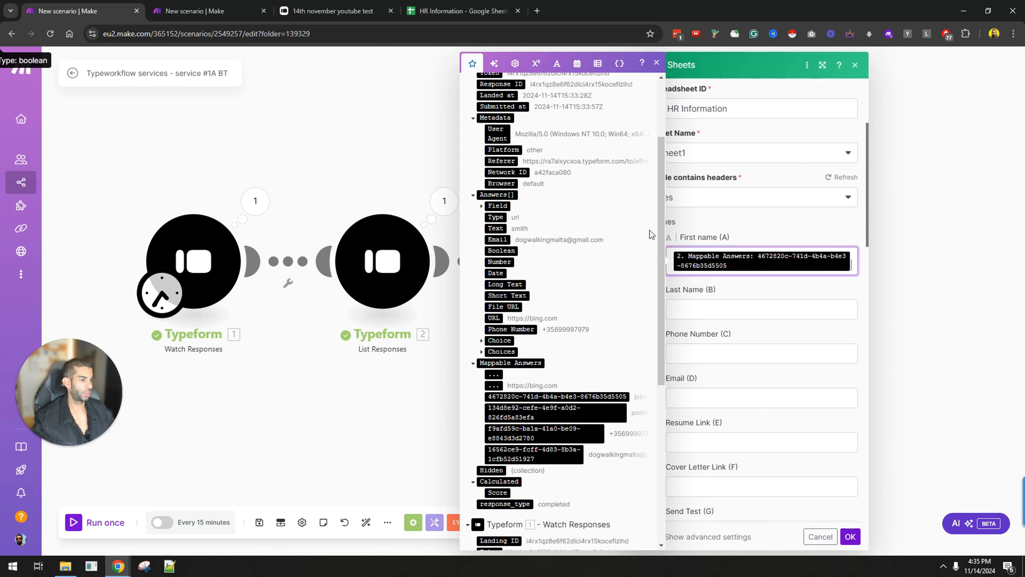
scroll(651, 234, down, 5)
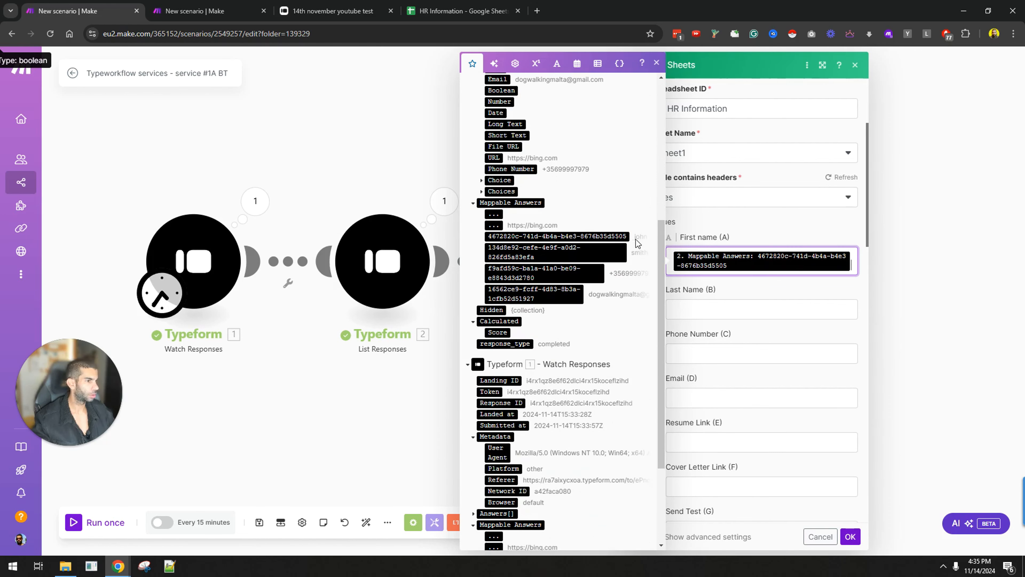
key(ctrl+plus)
key(ctrl+plus)
key(ctrl+plus)
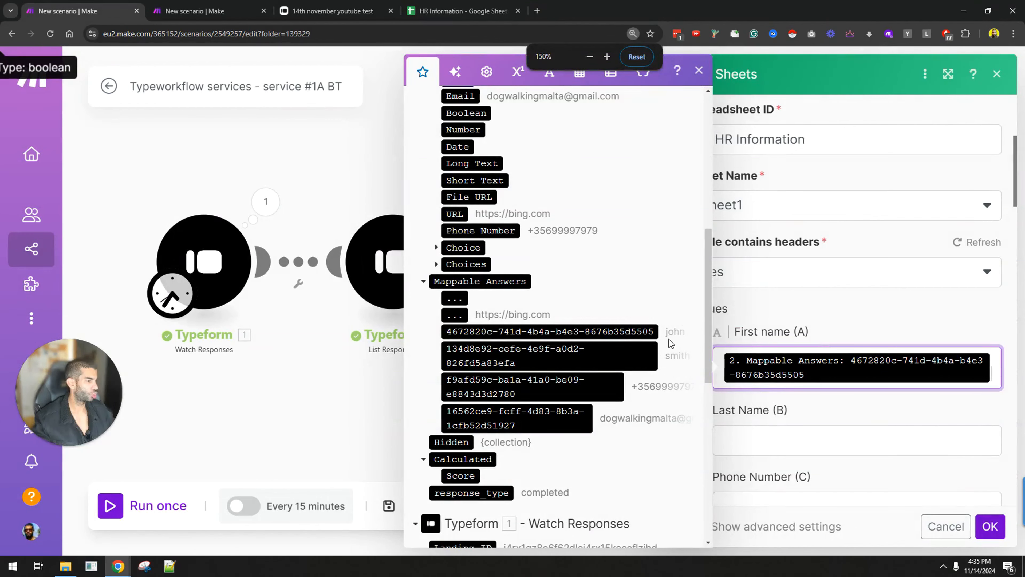
key(Tab)
click(622, 350)
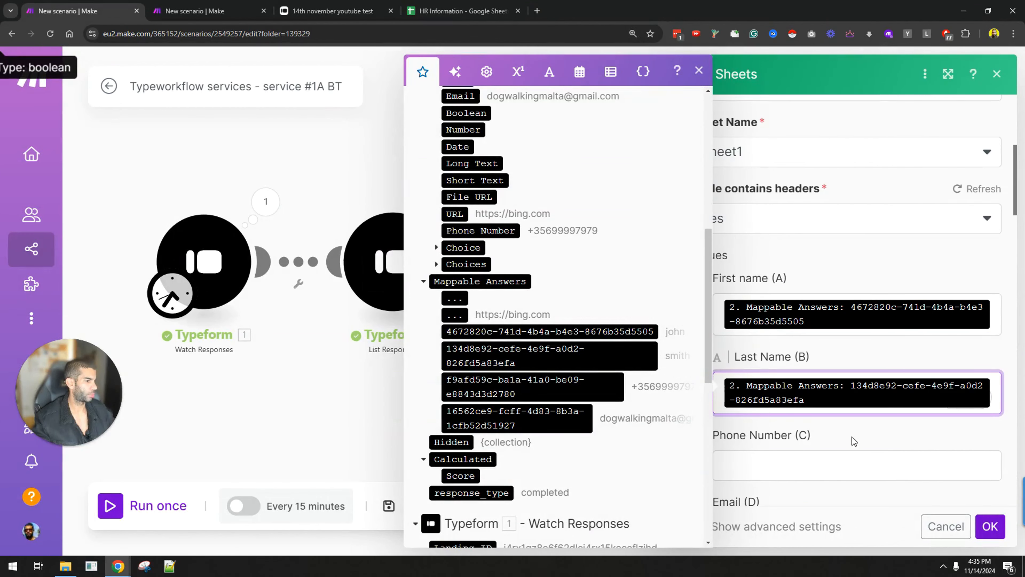
key(Tab)
click(605, 391)
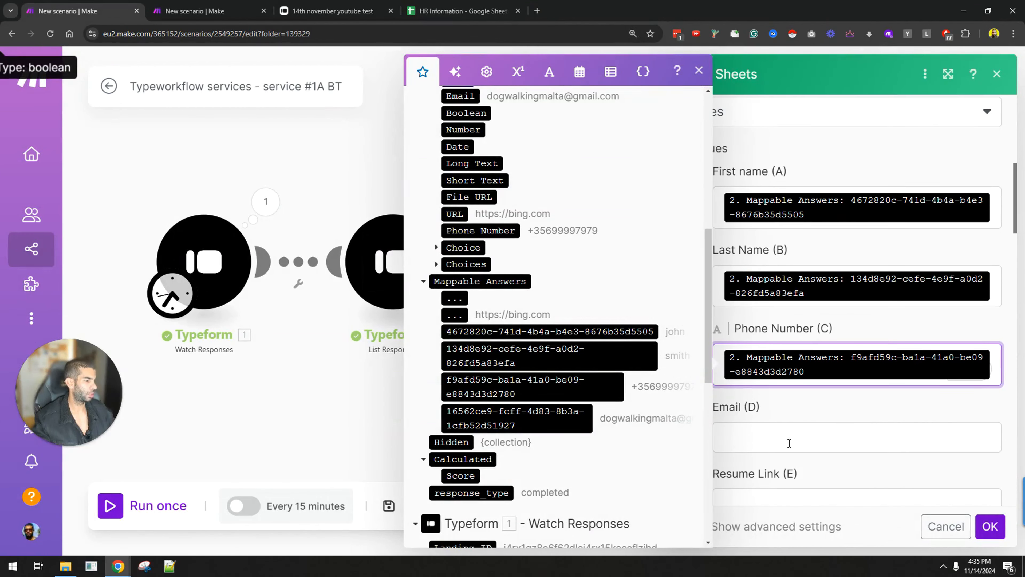
click(789, 443)
click(534, 420)
Step: Map the Answers[]: URL value into Resume Link (E) and save the module
key(ctrl+minus)
key(ctrl+minus)
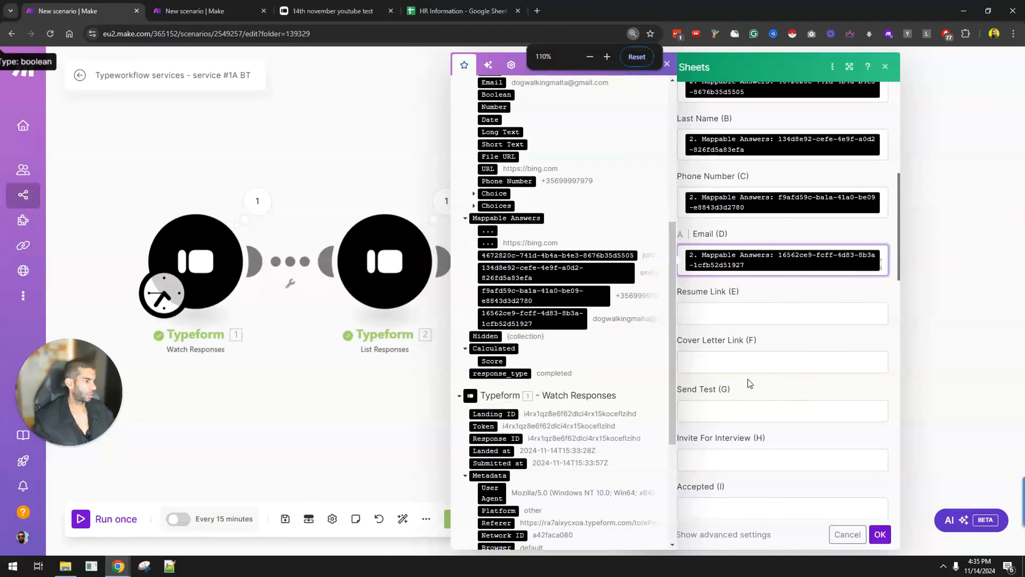
scroll(532, 246, up, 3)
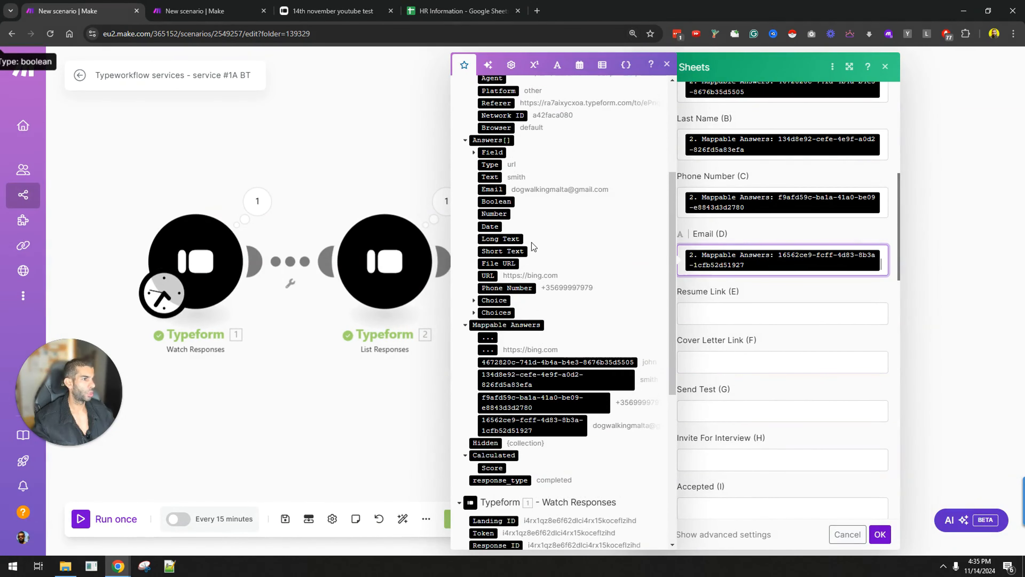
scroll(532, 246, up, 3)
scroll(544, 230, up, 1)
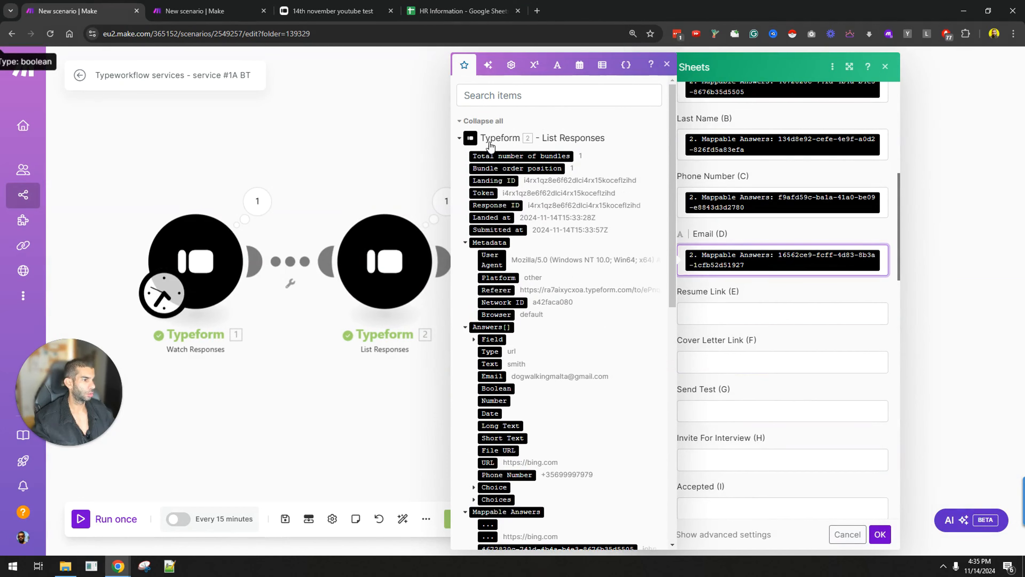
scroll(556, 195, down, 3)
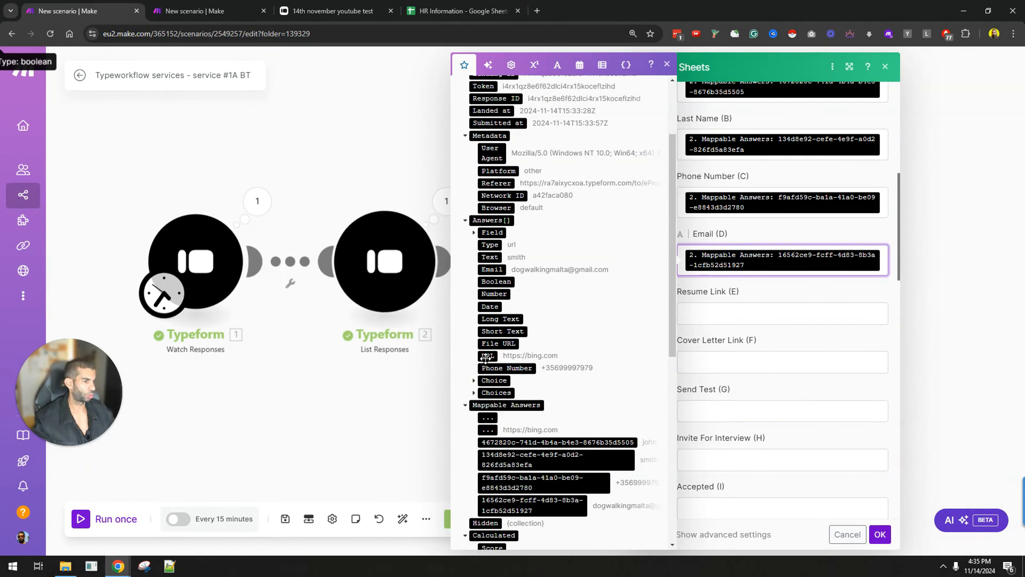
scroll(484, 357, down, 1)
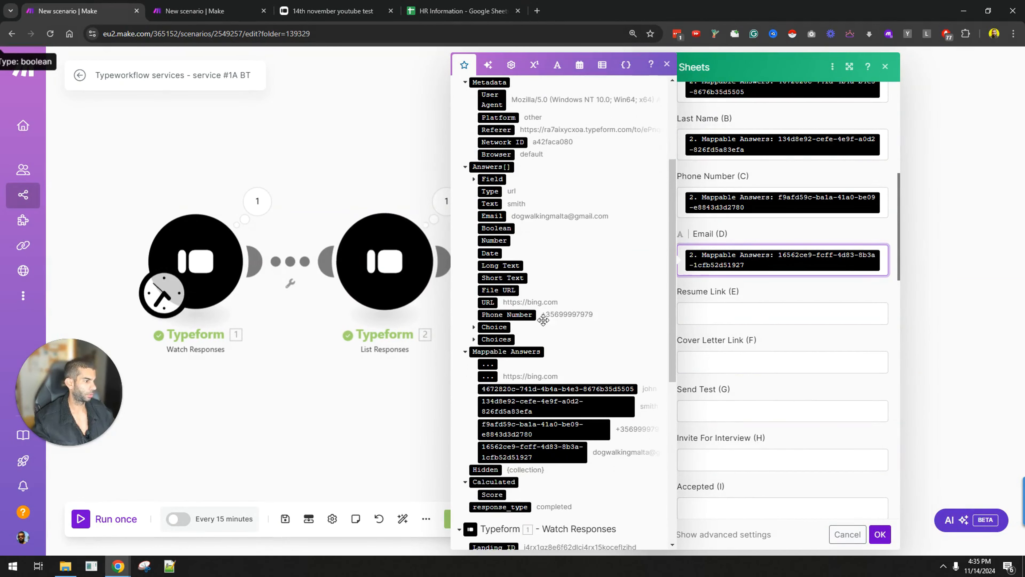
click(713, 315)
click(488, 302)
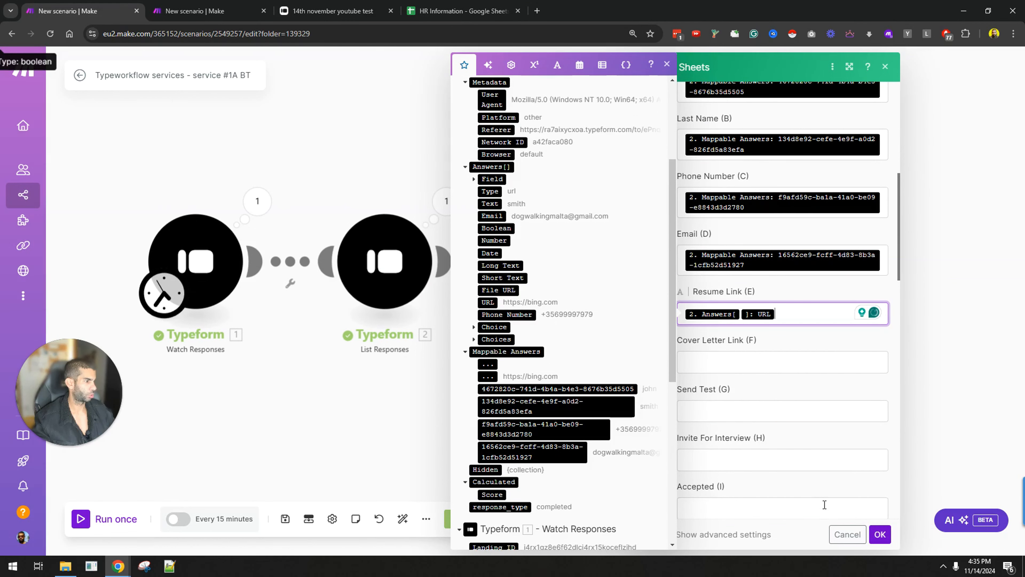
click(880, 534)
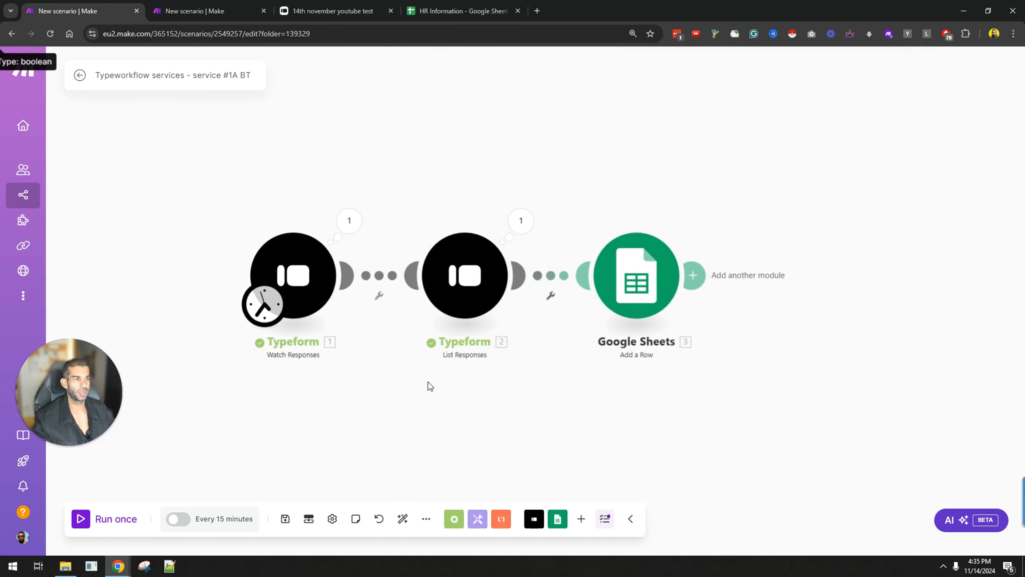
Step: Save the scenario and delete the Cover Letter Link column F from HR Information
key(ctrl+s)
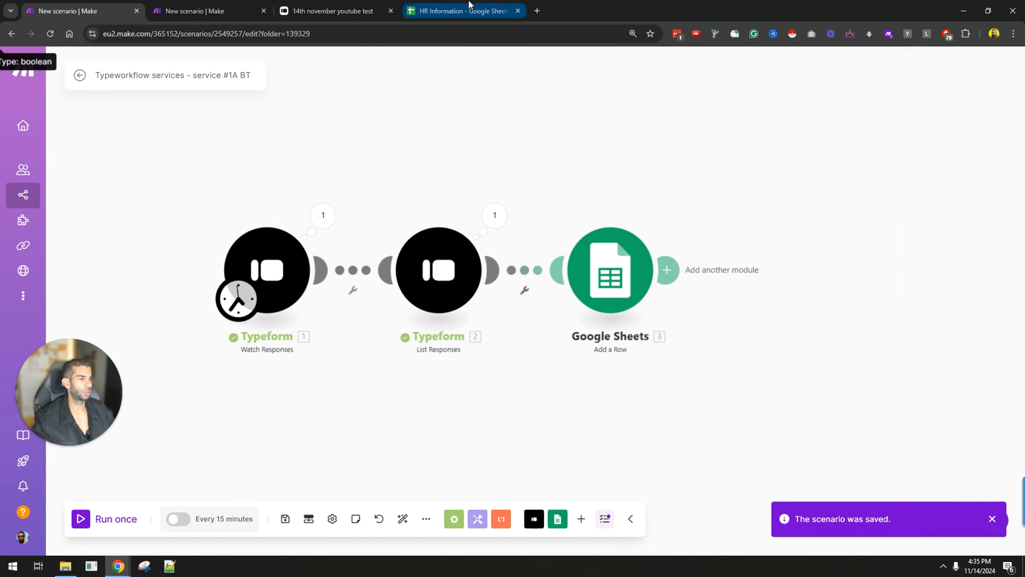
click(470, 11)
right_click(357, 130)
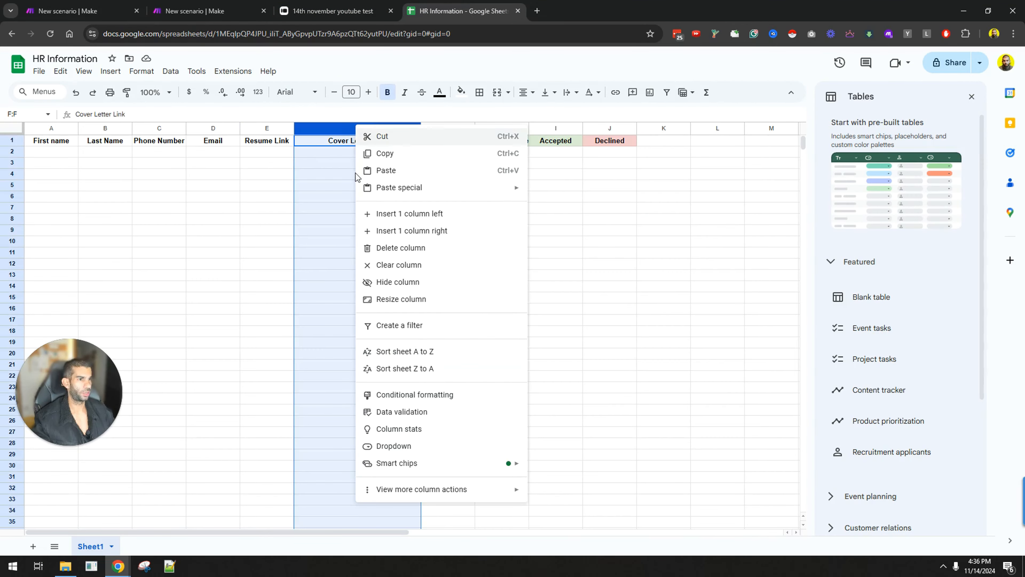
click(400, 251)
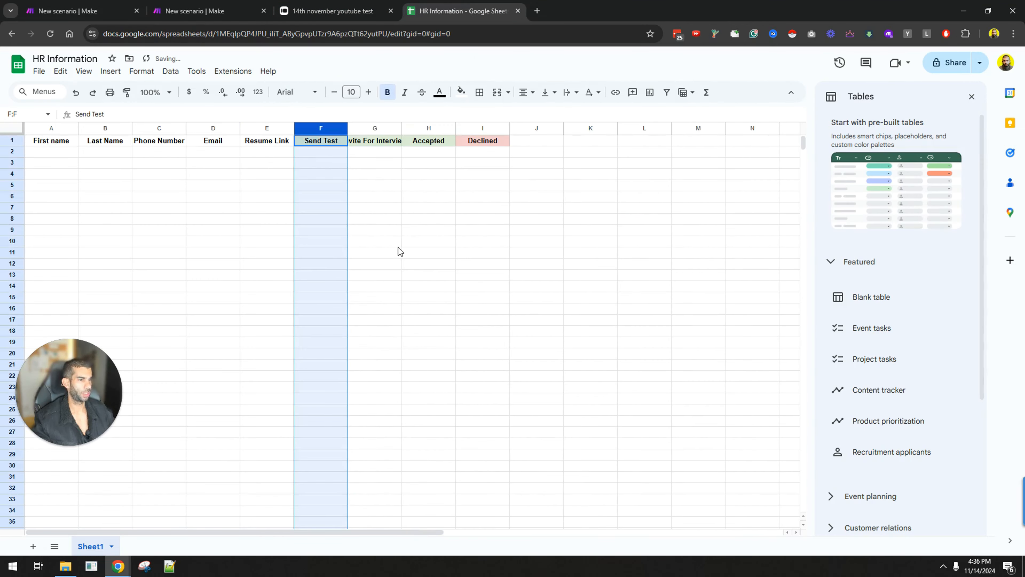
click(342, 178)
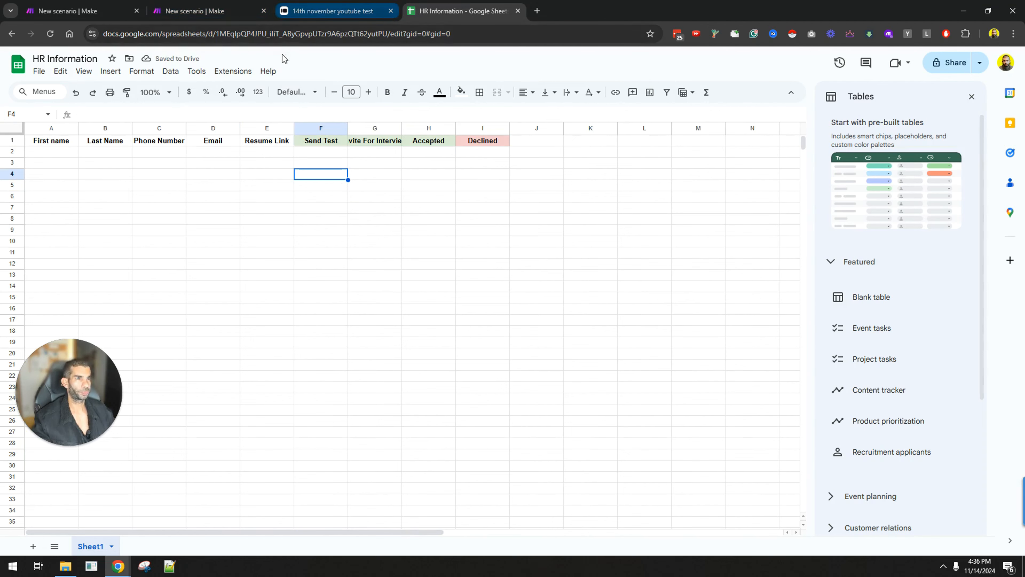
Step: Unlink Watch Responses, make List Responses the trigger, and run the scenario once
click(68, 10)
click(292, 284)
click(355, 292)
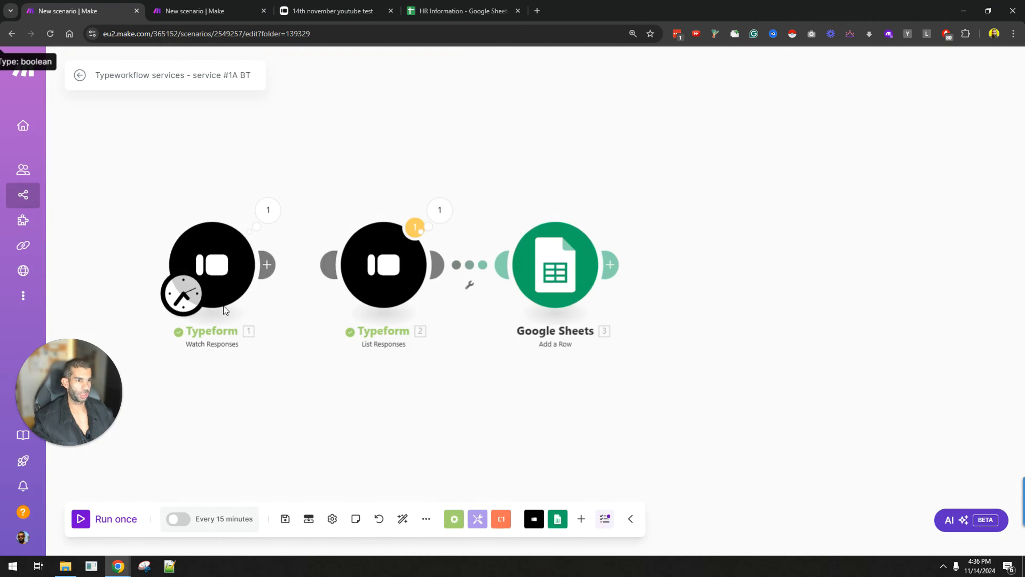
drag(190, 299, 389, 267)
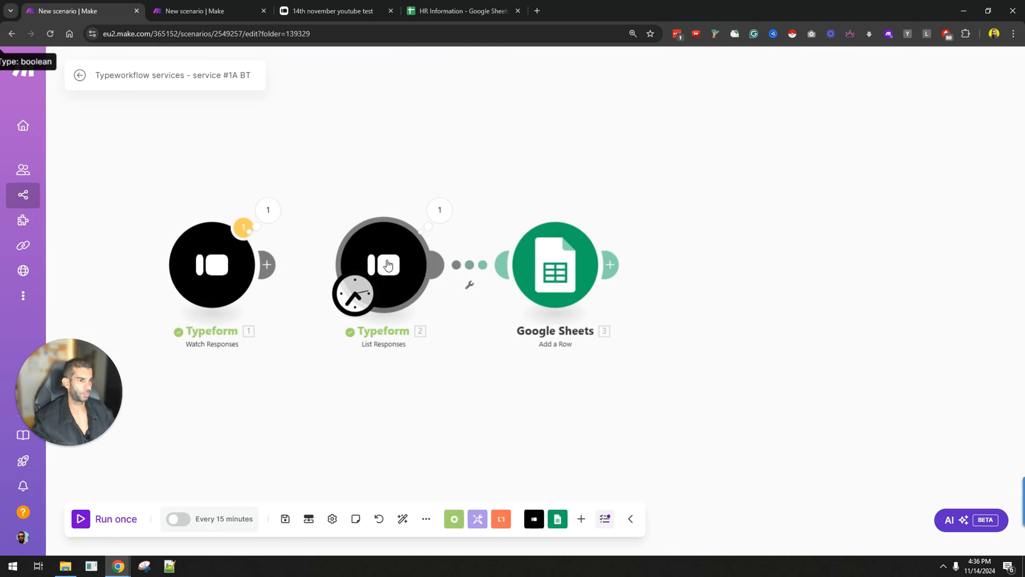
right_click(388, 266)
click(85, 520)
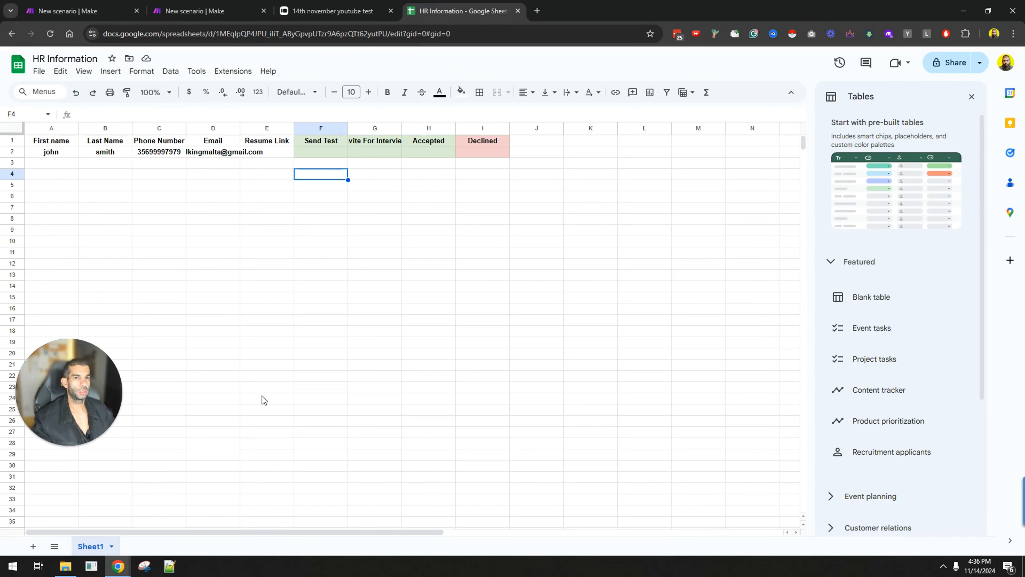
Step: Widen the Phone Number and Email columns in HR Information
click(12, 153)
click(213, 196)
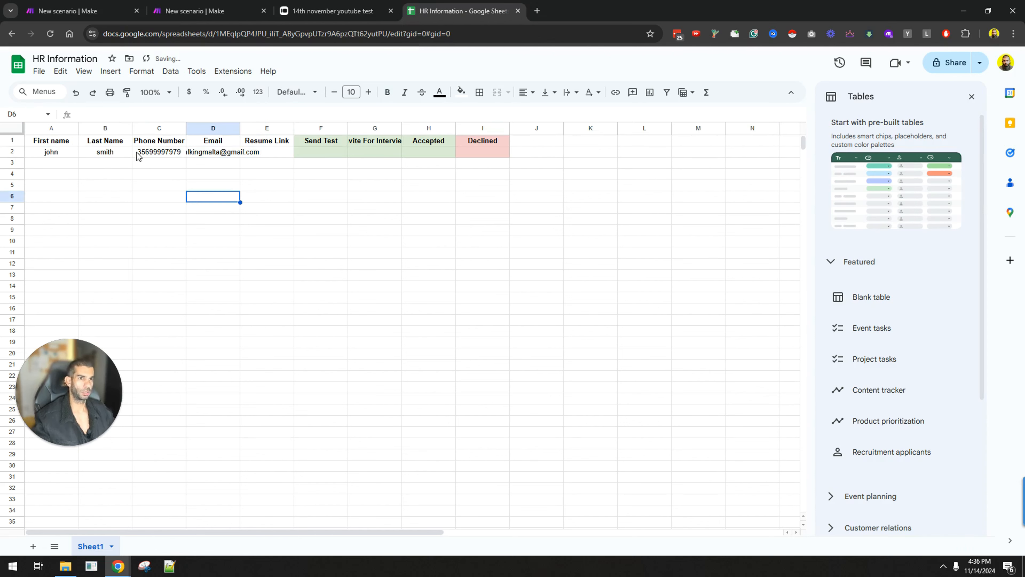
drag(185, 128, 362, 128)
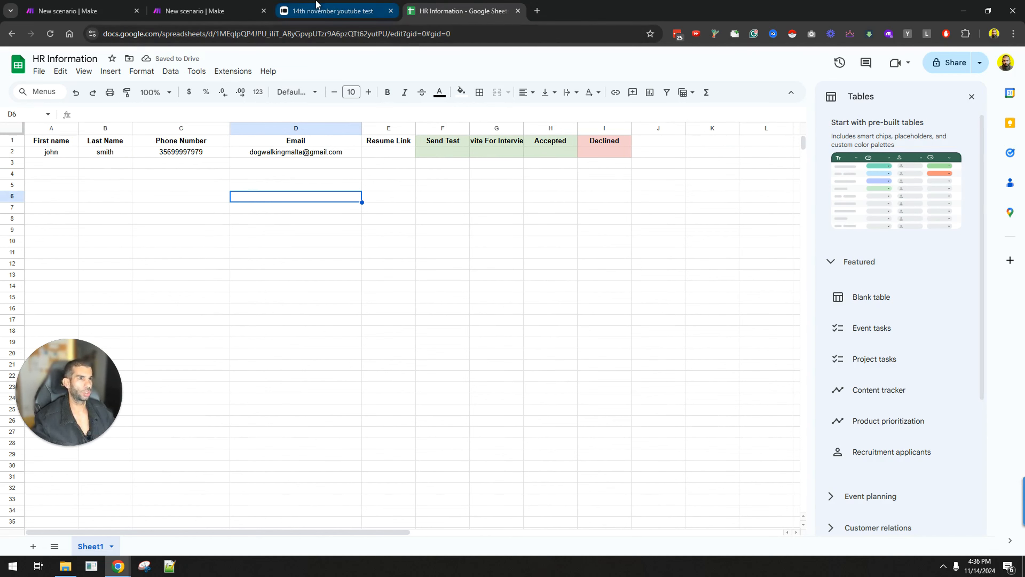
Step: Run the scenario once again, then clear the duplicate entry in A3:D3
click(81, 11)
click(100, 517)
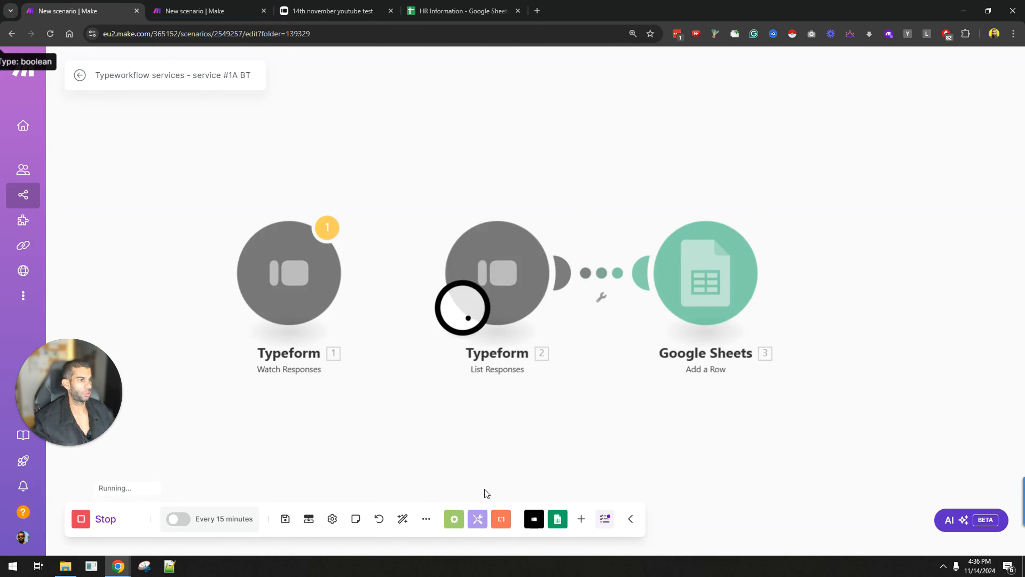
click(460, 11)
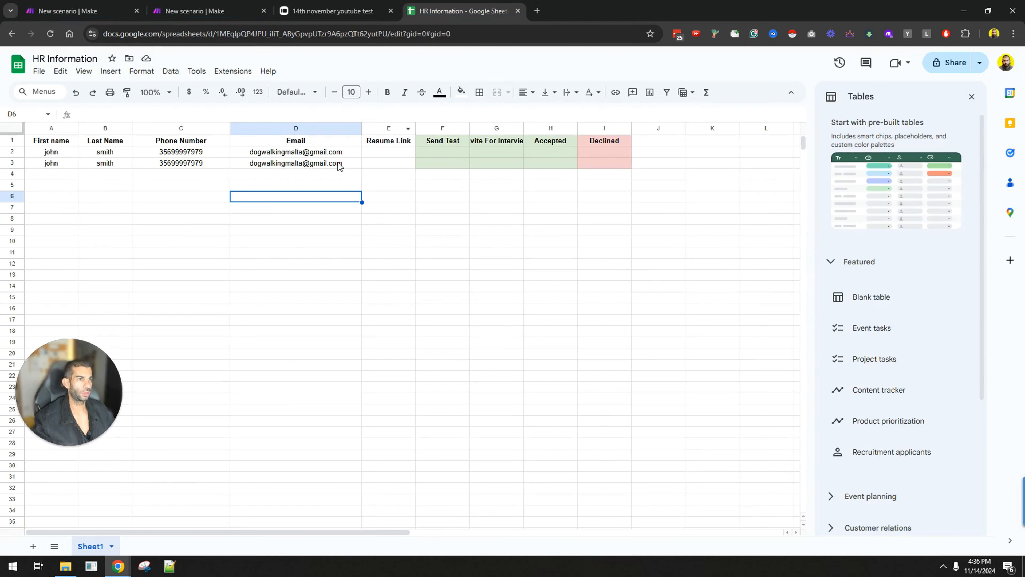
drag(309, 167, 69, 167)
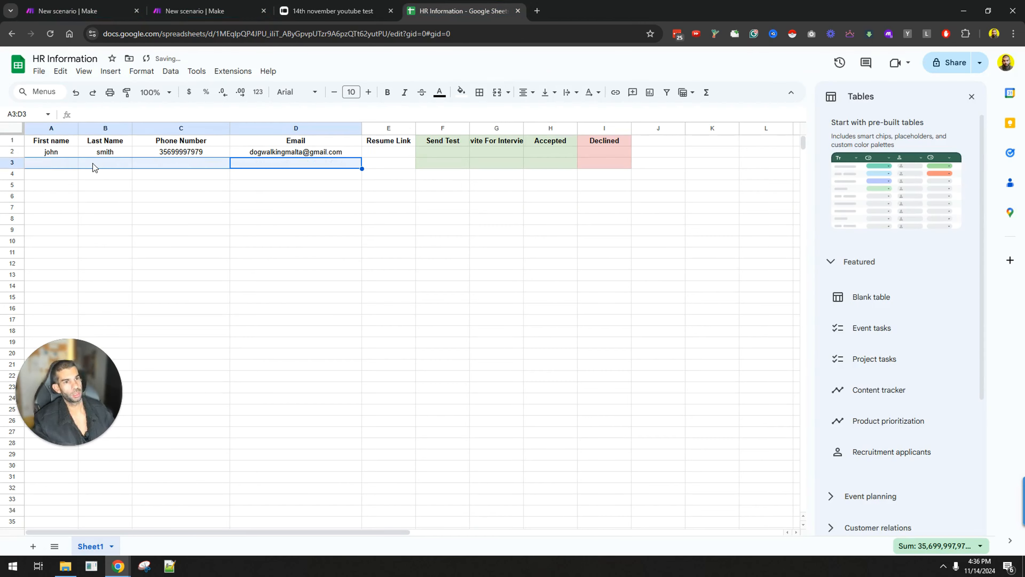
key(Delete)
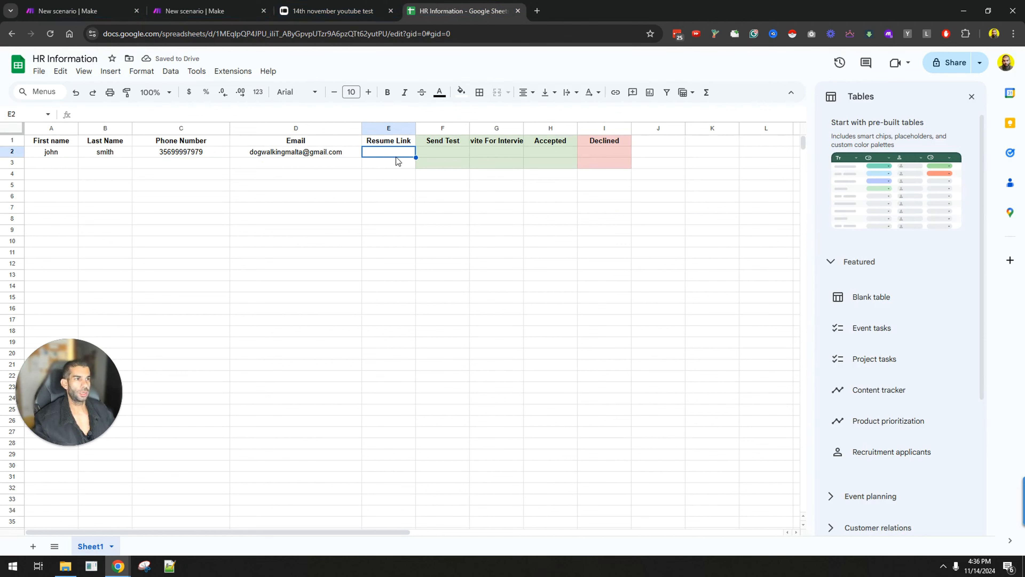
click(65, 9)
Step: Replace the Resume Link (E) mapping with the Mappable Answers url, save, and run once
click(690, 287)
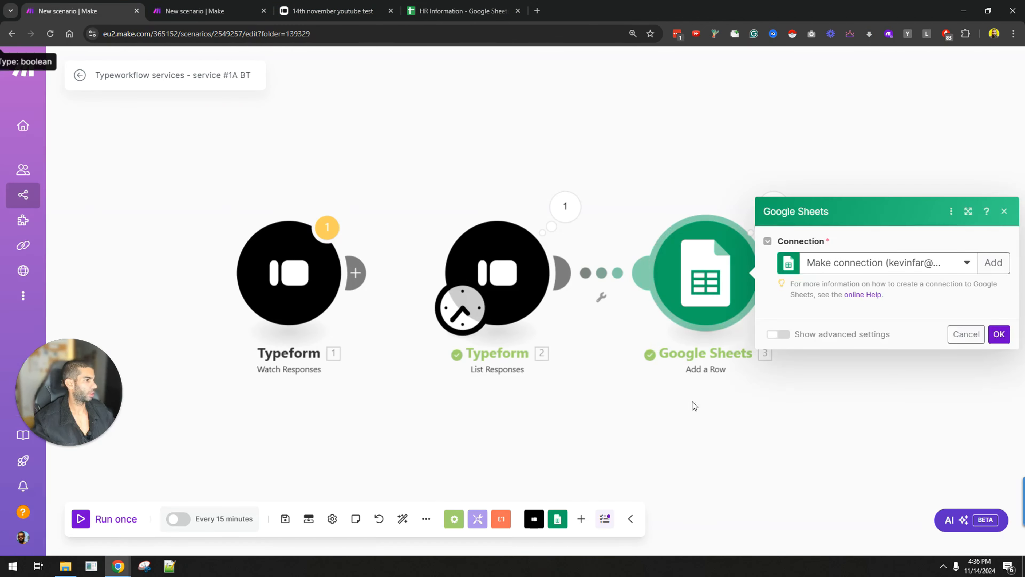
scroll(805, 279, down, 8)
click(897, 369)
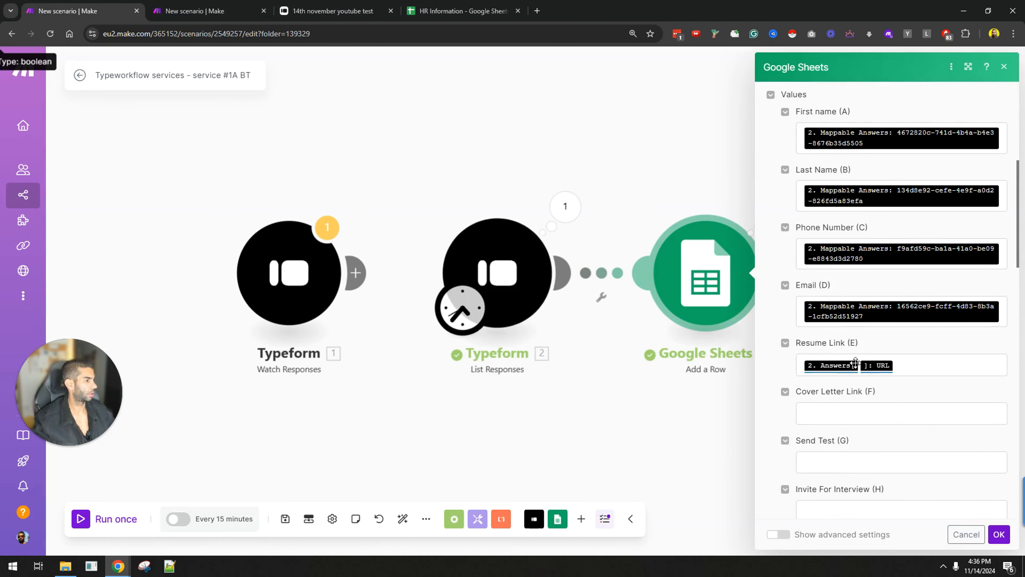
click(584, 367)
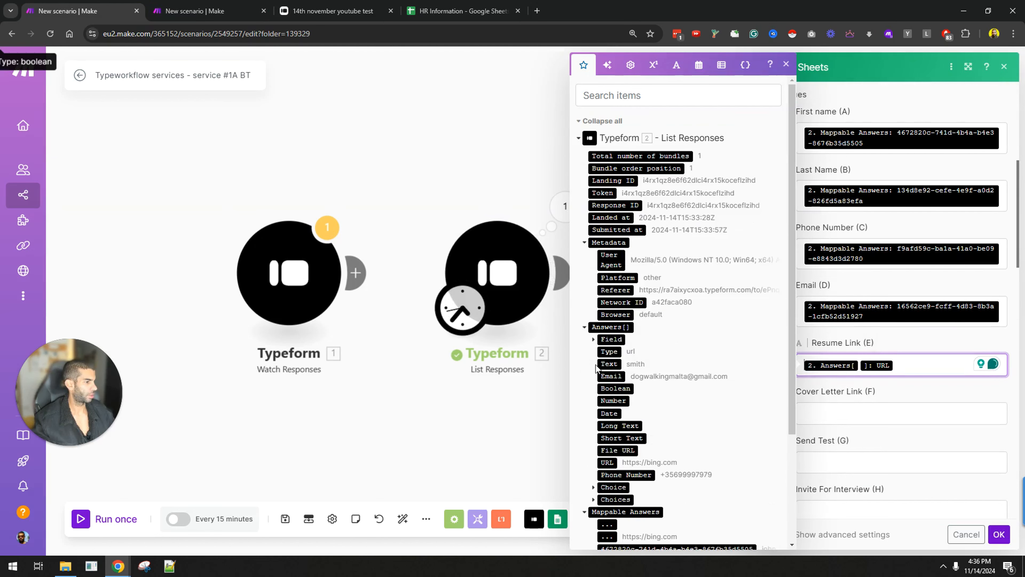
scroll(602, 356, down, 3)
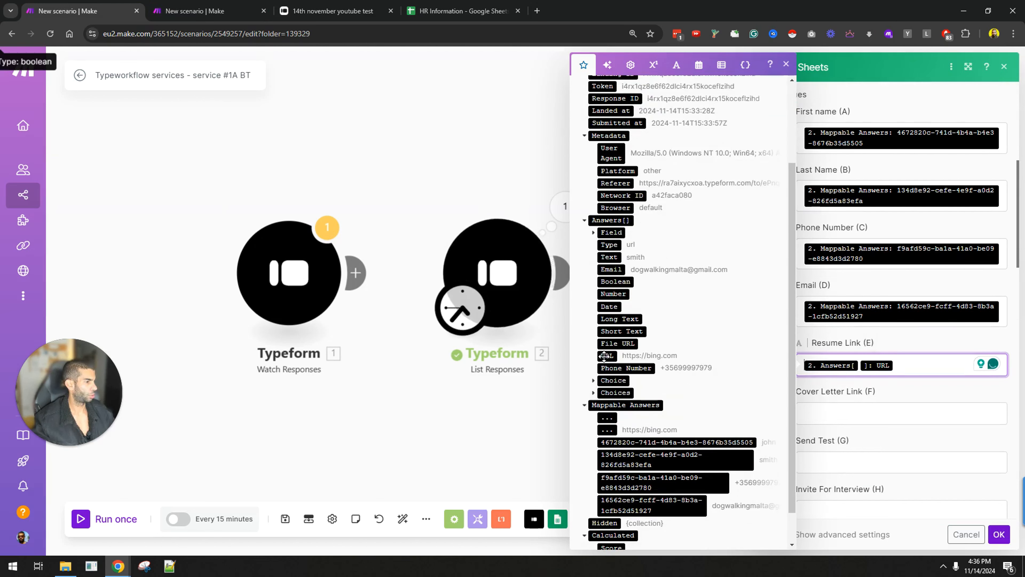
key(BackSpace)
scroll(603, 393, down, 1)
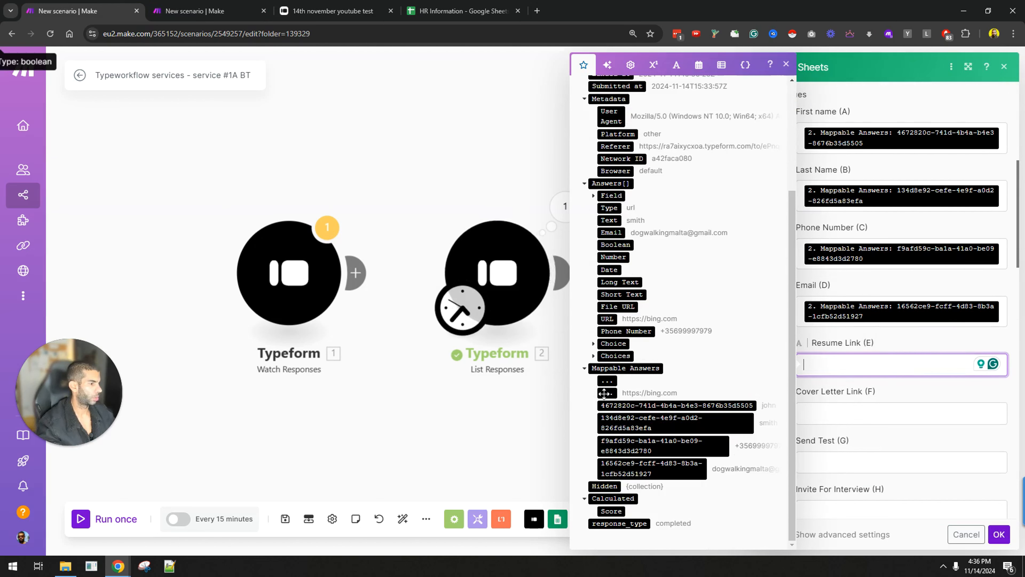
drag(604, 393, 884, 364)
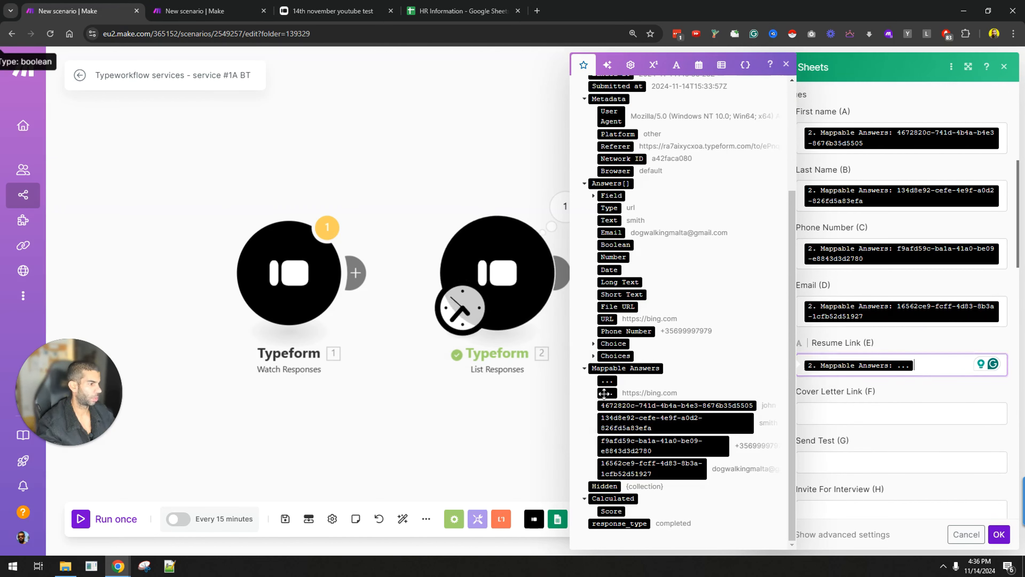
click(998, 534)
click(101, 519)
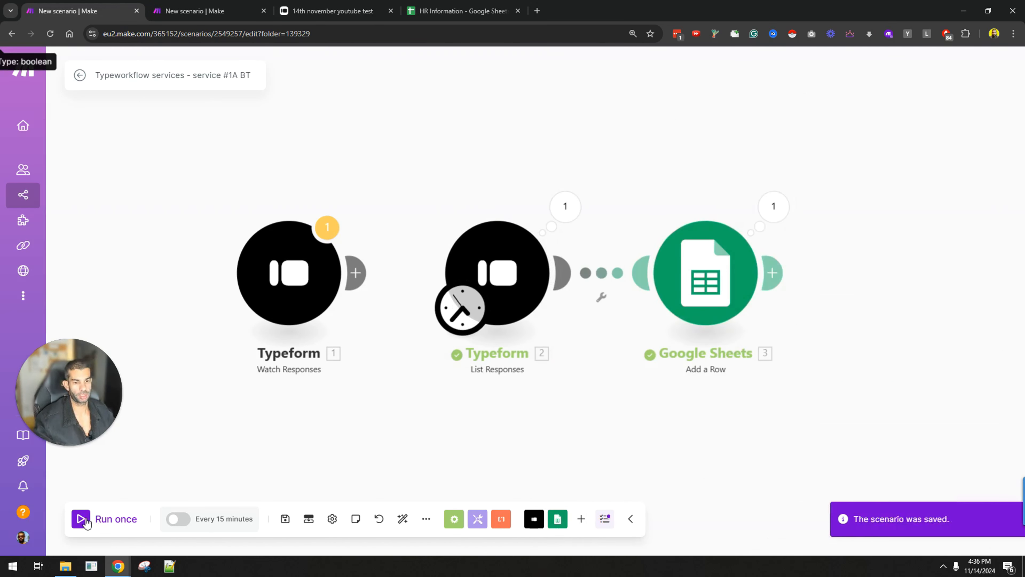
click(429, 10)
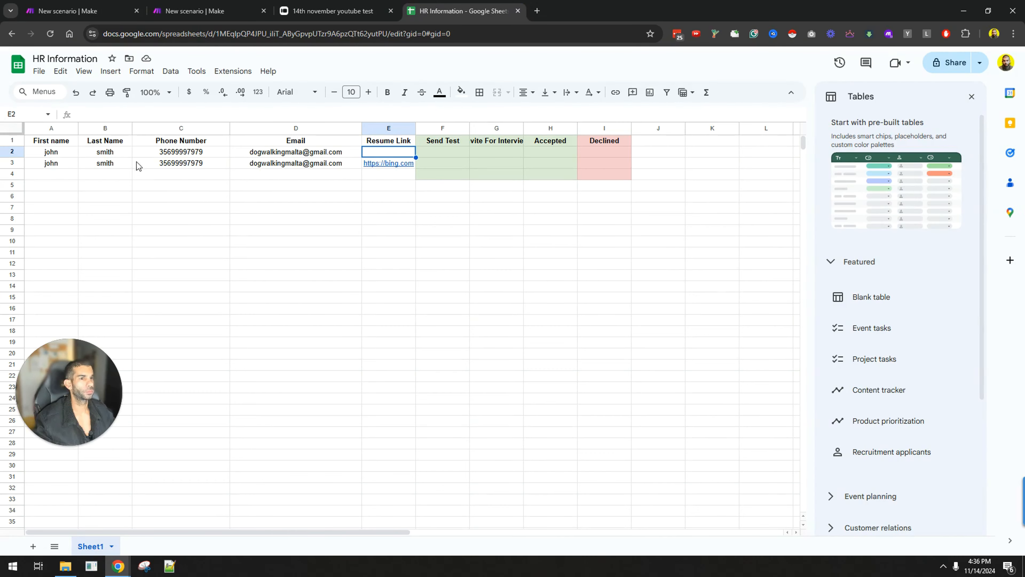
Step: Delete the outdated row 2 and extend the green and pink status fills down to row 31
right_click(19, 154)
click(69, 277)
click(457, 253)
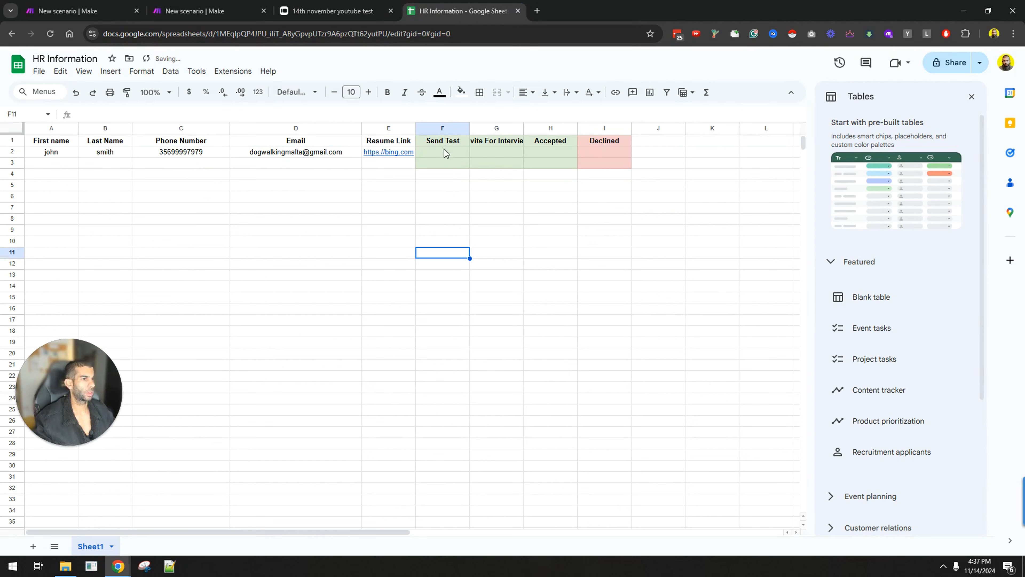
drag(444, 149, 594, 166)
key(ctrl+c)
click(442, 174)
key(ctrl+v)
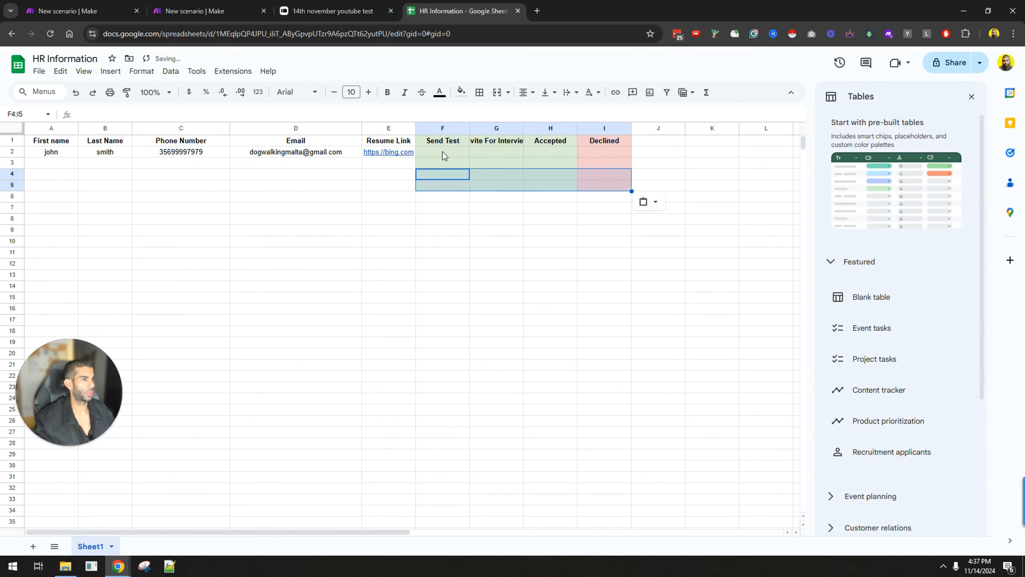
drag(444, 155, 633, 473)
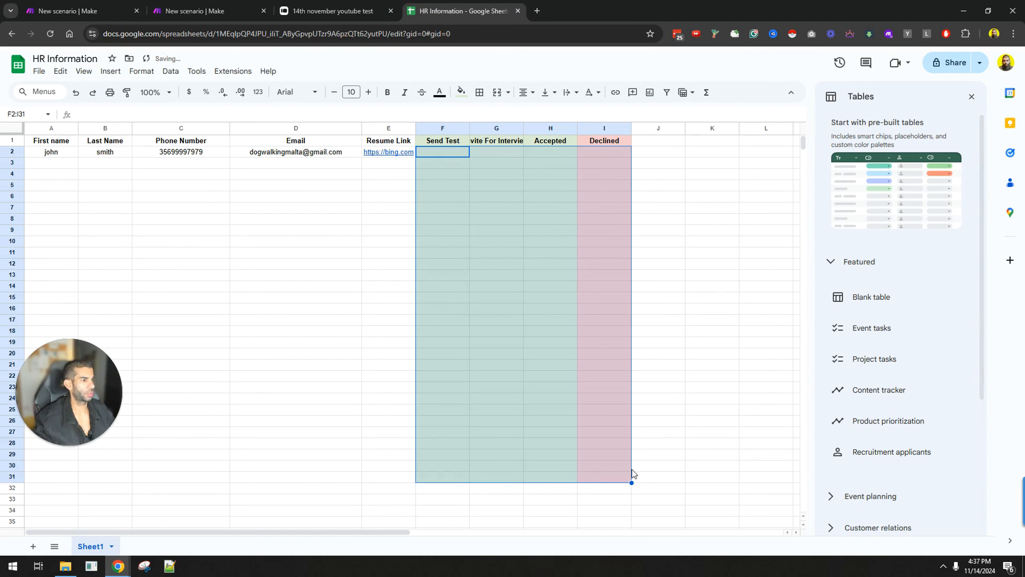
Step: Insert checkboxes into F2:I2 and copy them down to row 31
drag(452, 151, 600, 150)
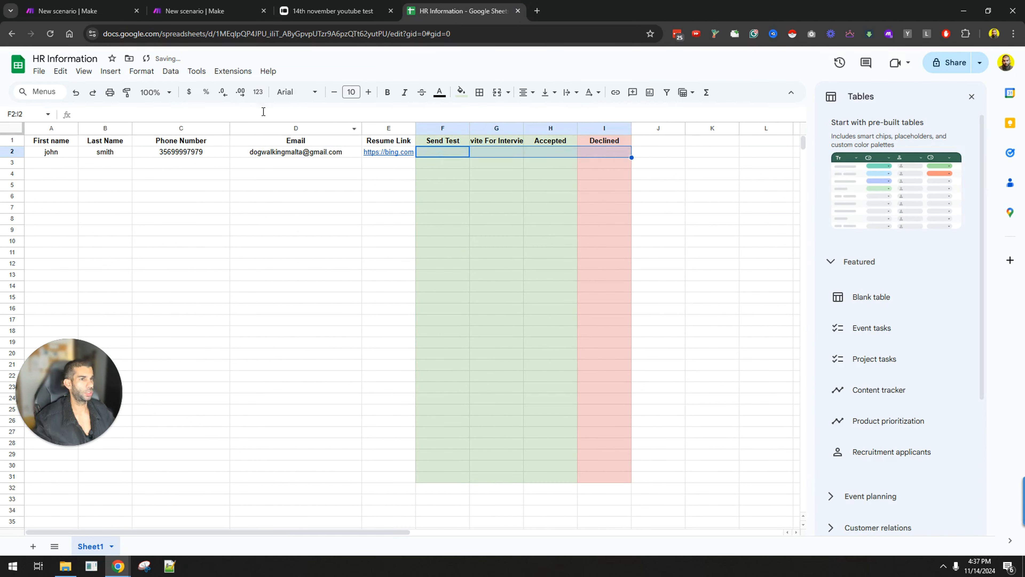
click(111, 70)
click(134, 314)
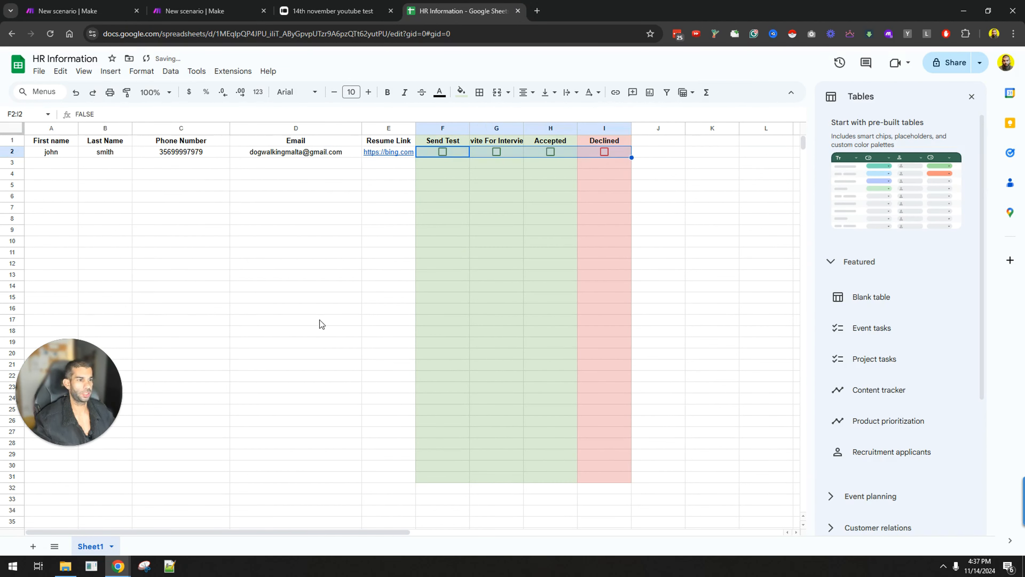
drag(631, 157, 627, 478)
click(658, 275)
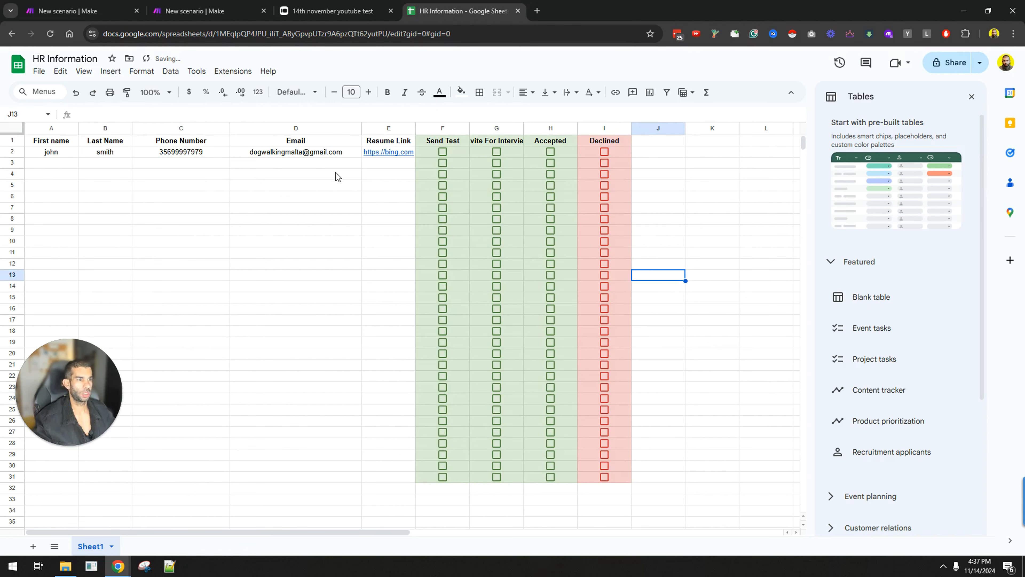
Step: Delete rows 3 through 31, leaving checkboxes only in row 2
drag(16, 166, 63, 479)
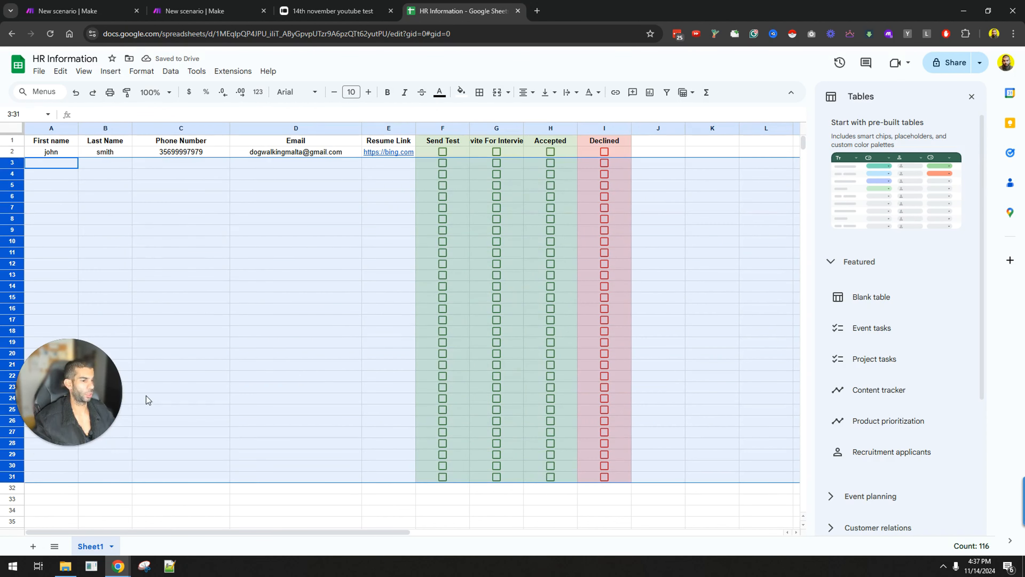
right_click(146, 396)
click(201, 235)
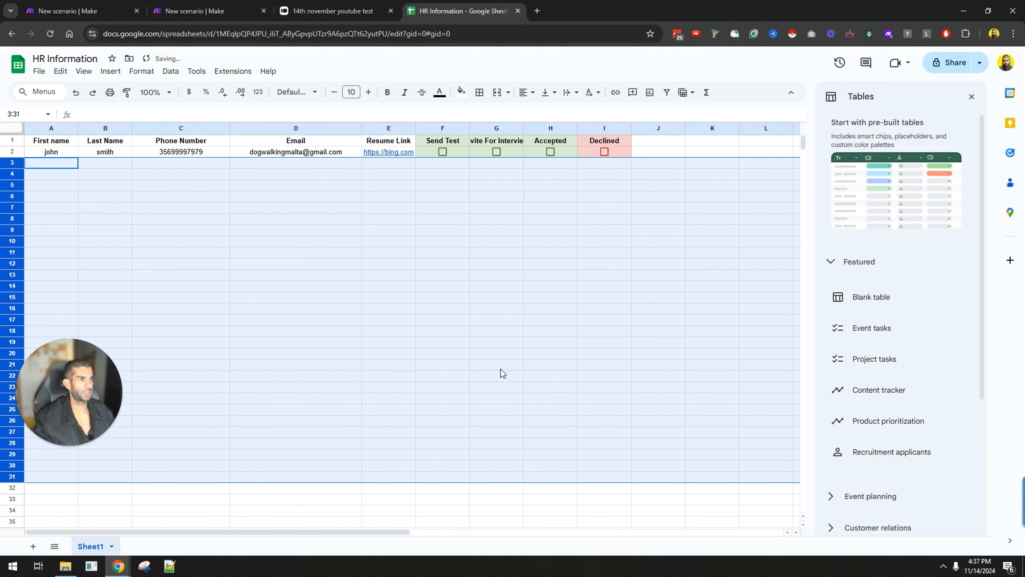
click(455, 323)
click(389, 141)
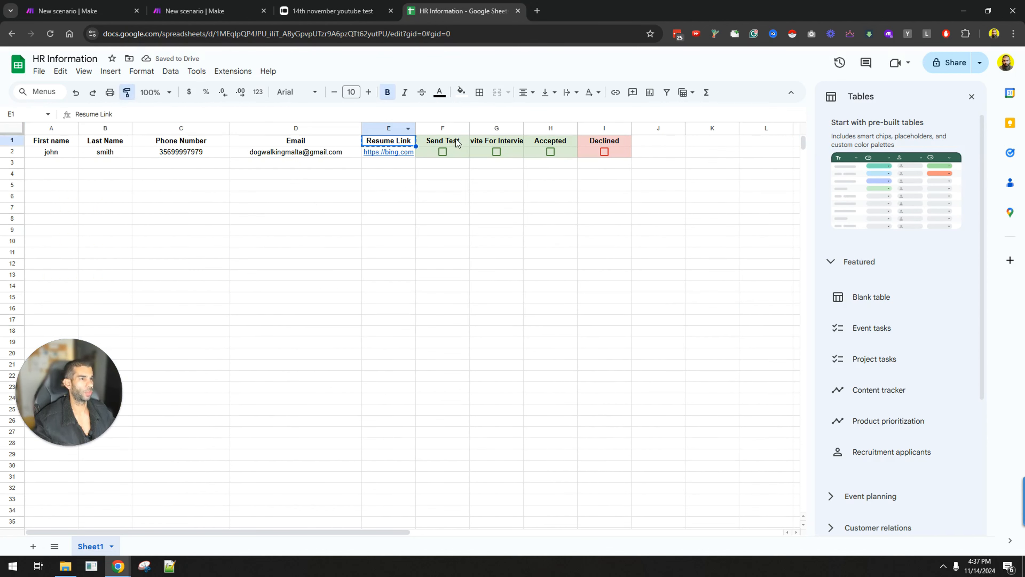
drag(457, 142, 615, 139)
click(566, 192)
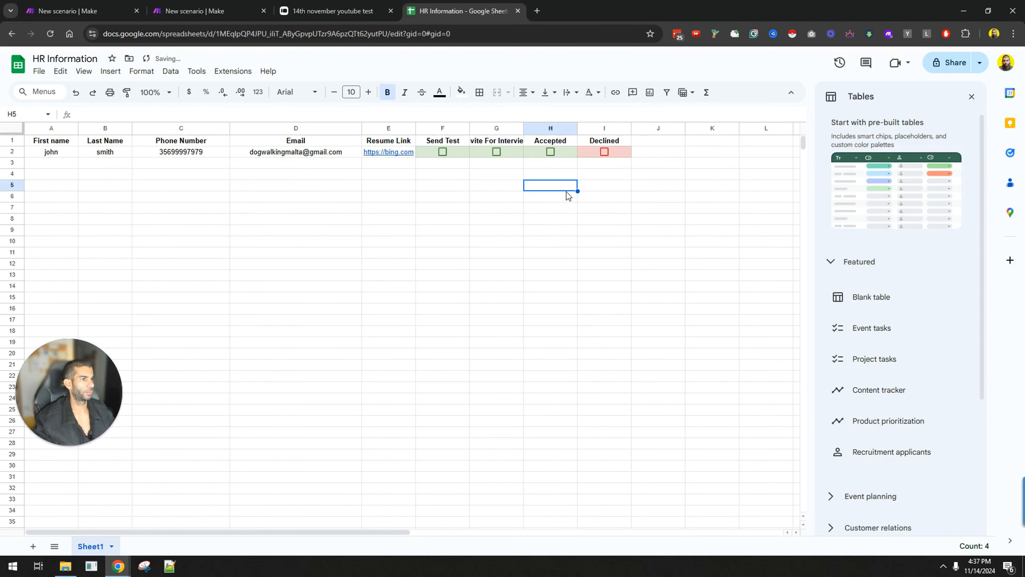
Step: Run the Make scenario once as a test and delete the duplicate row 3
click(99, 5)
click(88, 523)
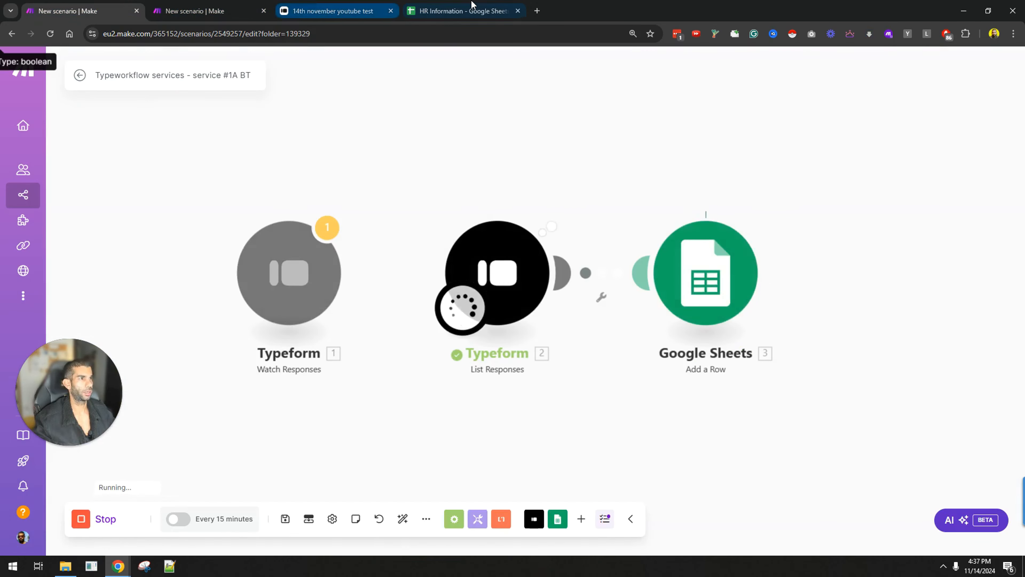
click(460, 11)
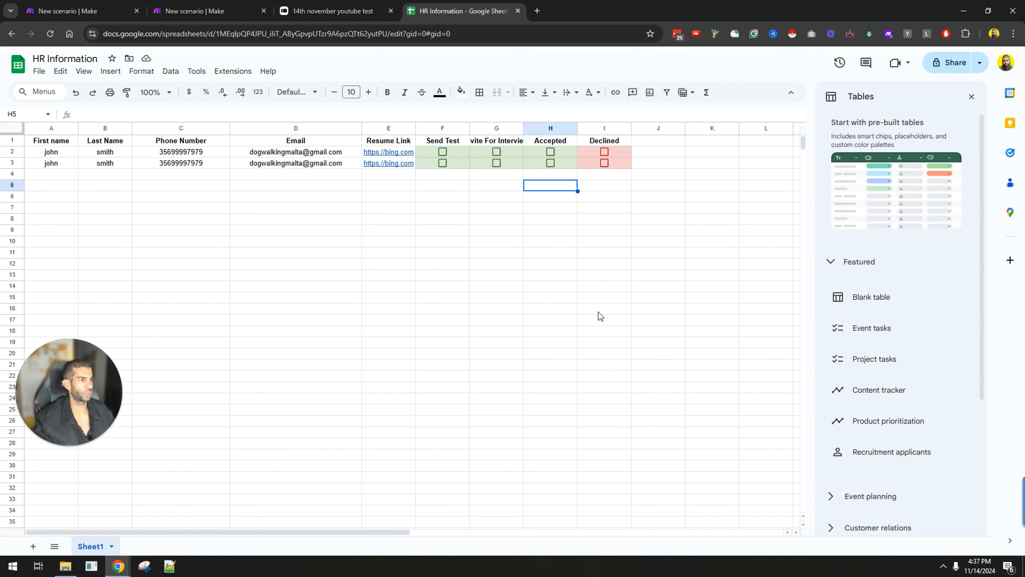
right_click(12, 163)
click(46, 288)
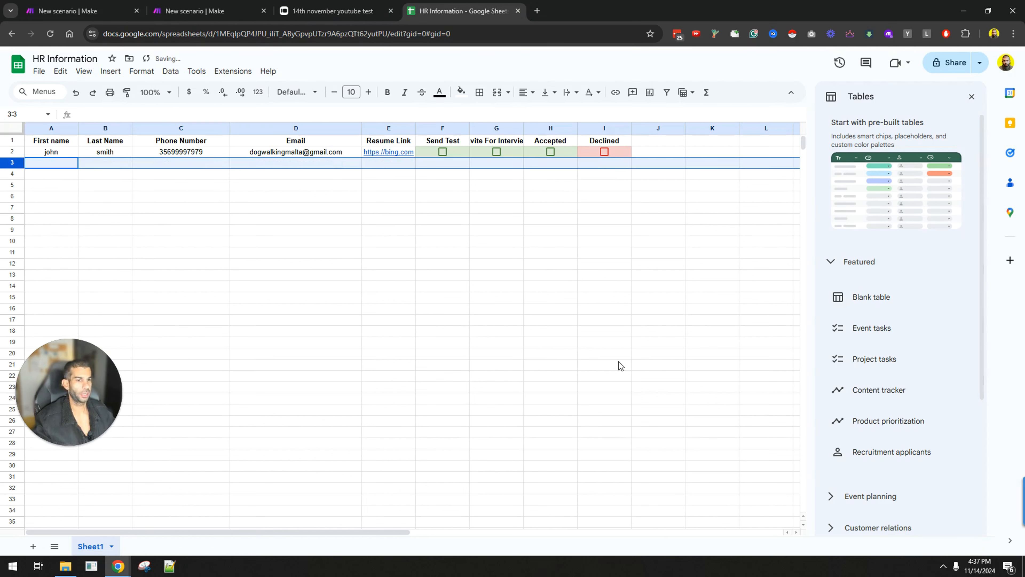
Step: Connect Watch Responses to List Responses, review the operation output, and save the scenario with Ctrl+S
click(85, 11)
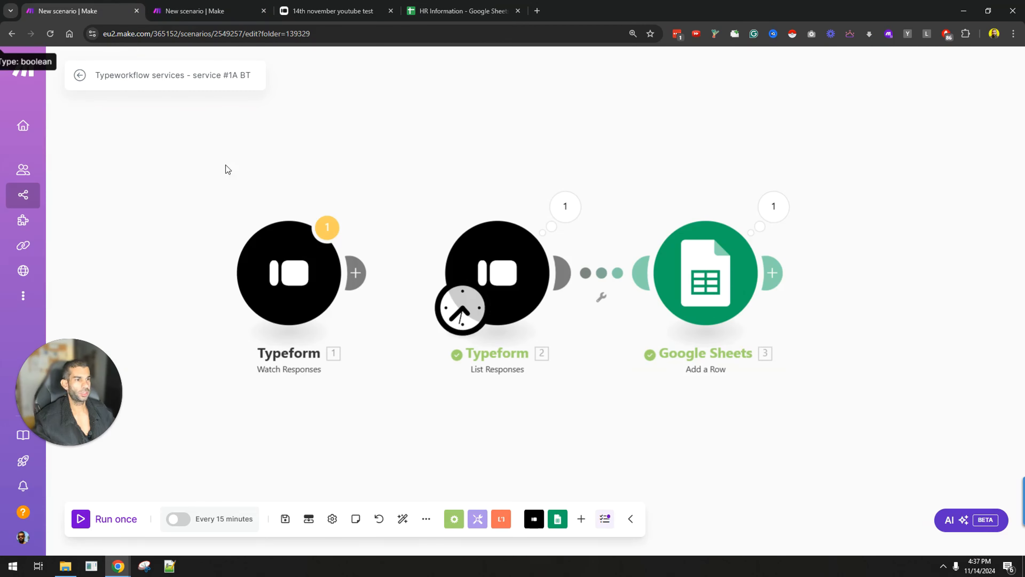
drag(342, 266, 250, 274)
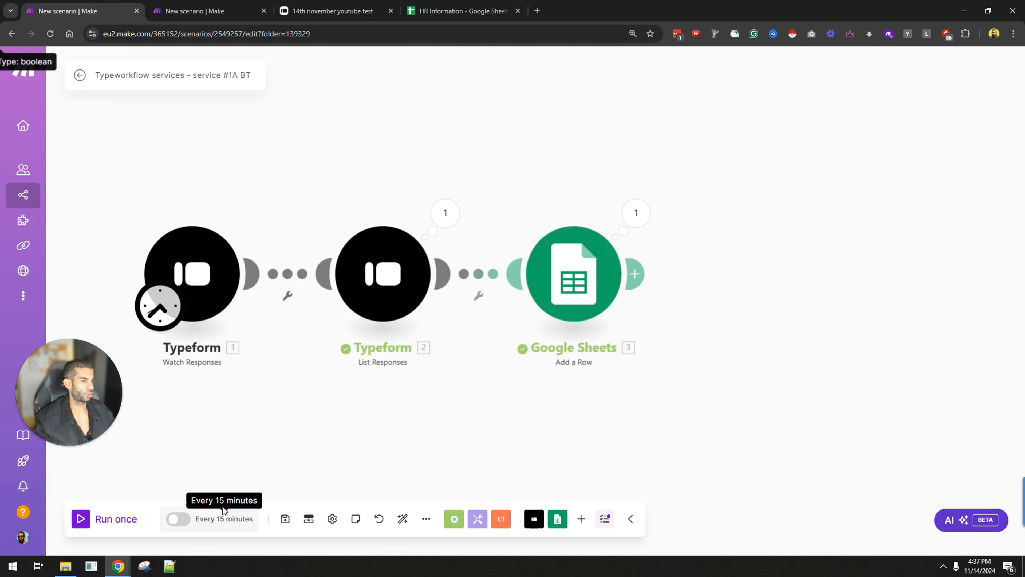
click(452, 212)
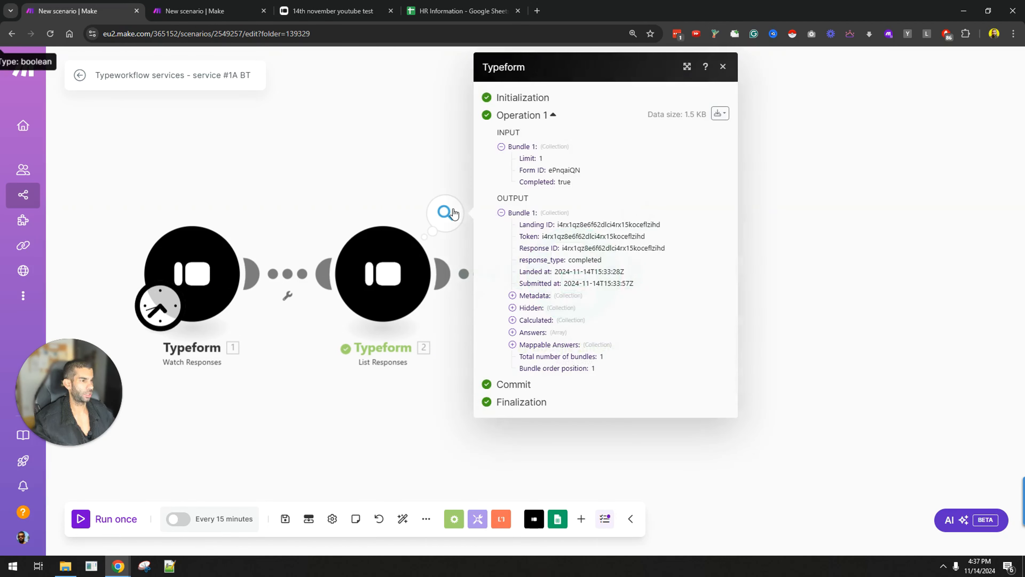
click(372, 443)
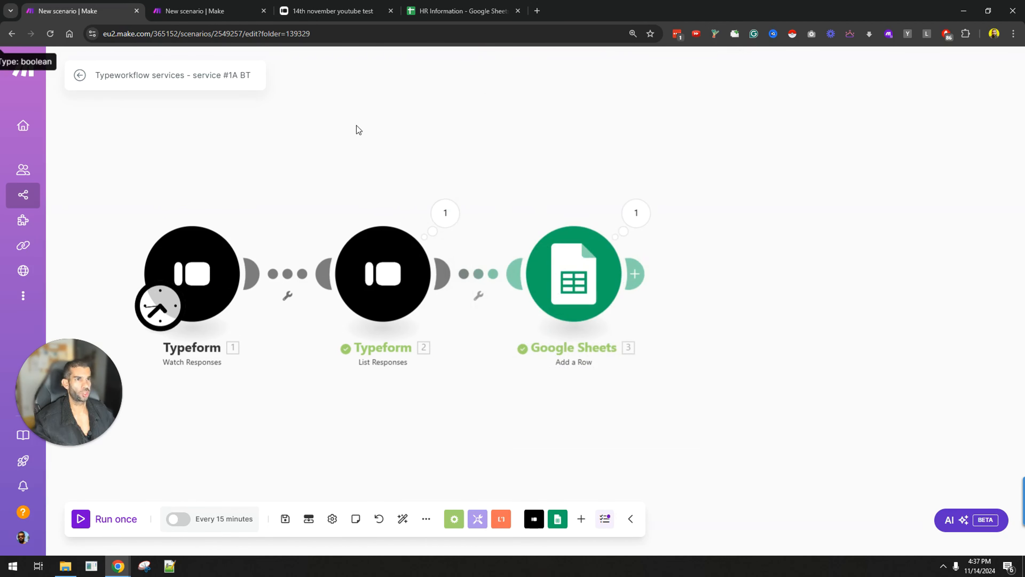
key(ctrl+s)
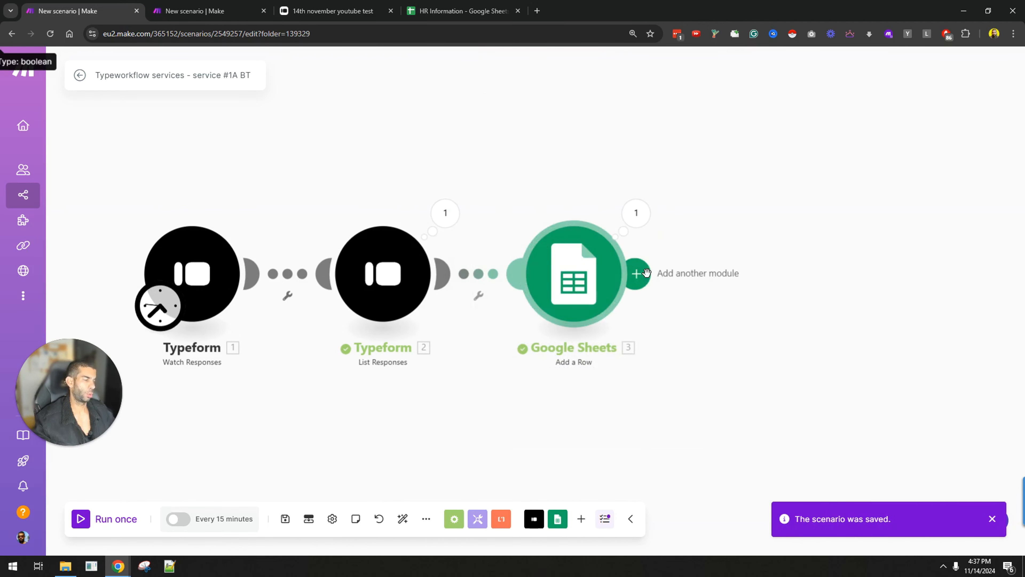
click(460, 11)
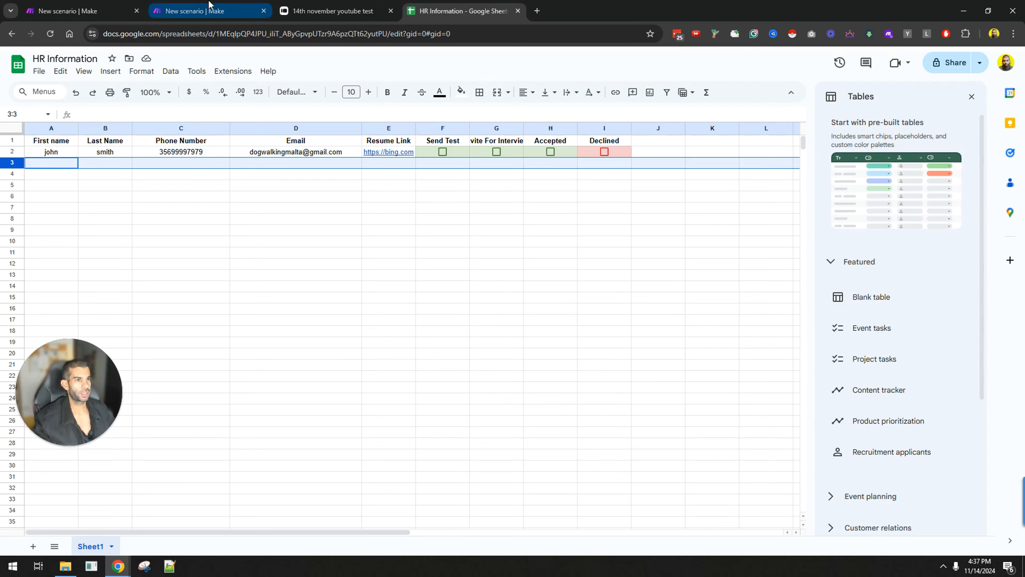
Step: In the second scenario, add a Webhooks Custom webhook trigger, save a new gateway webhook, and copy its address
click(202, 9)
click(344, 272)
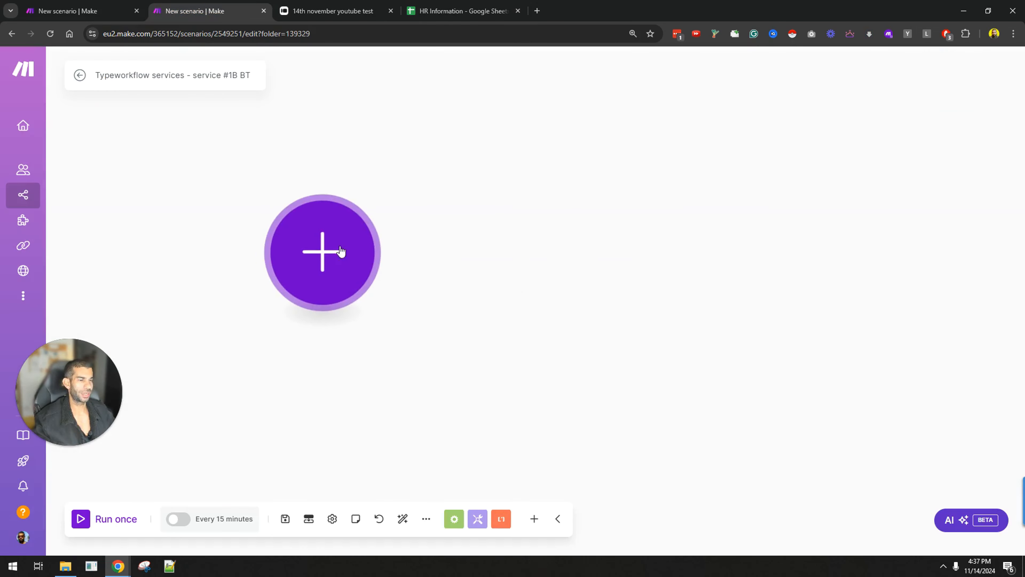
click(480, 317)
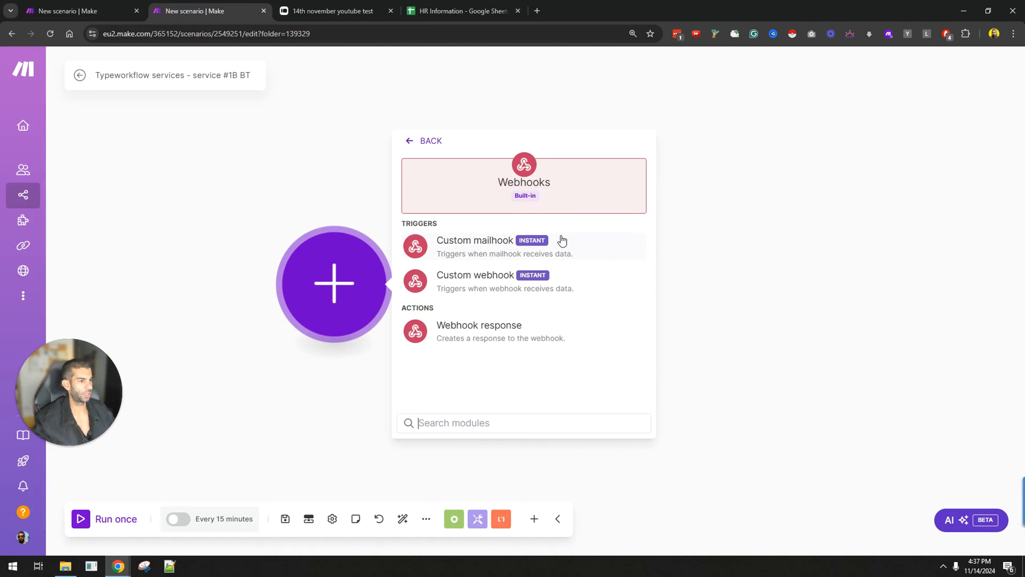
click(473, 284)
click(639, 288)
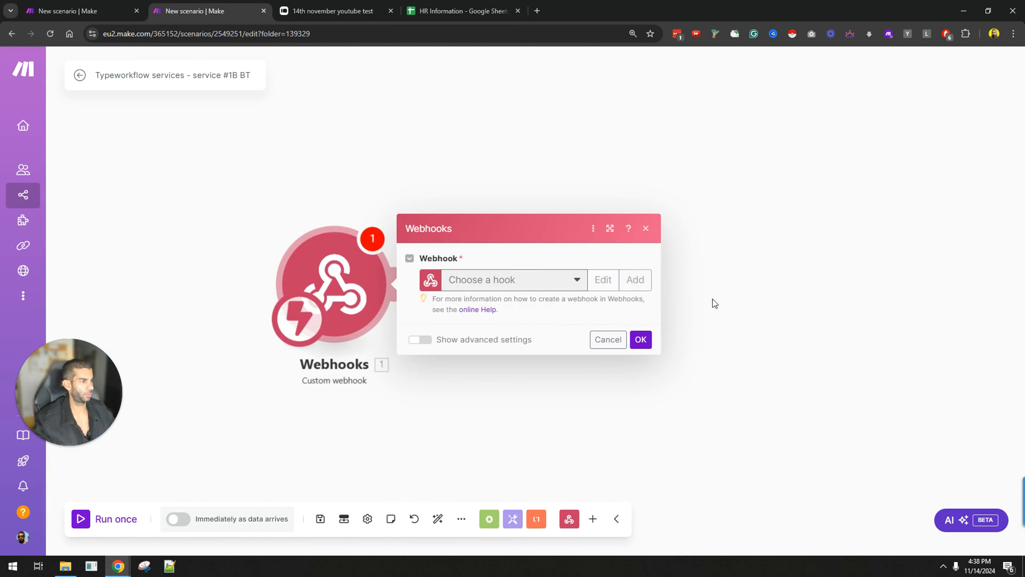
click(893, 377)
click(604, 328)
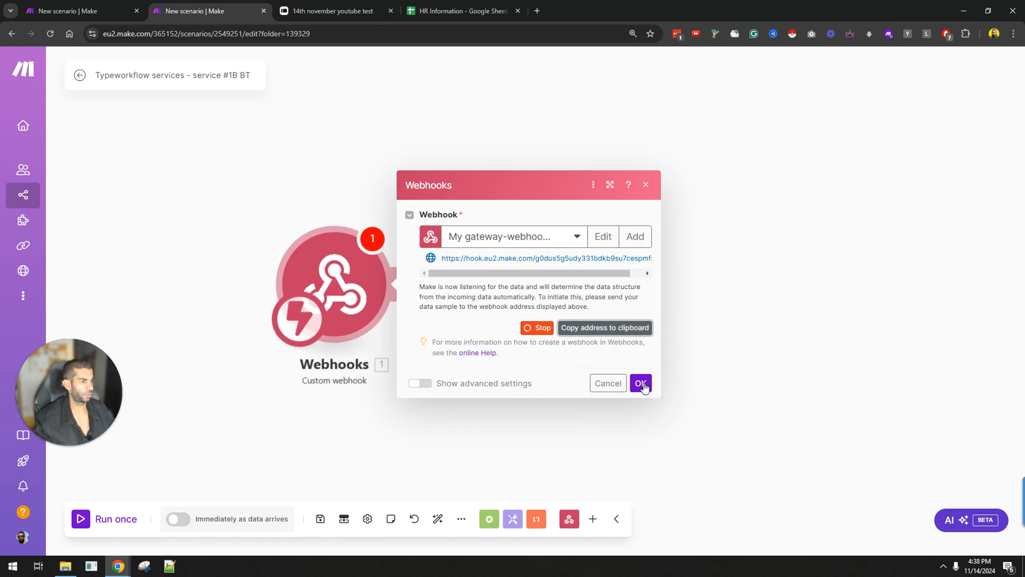
click(641, 383)
click(460, 11)
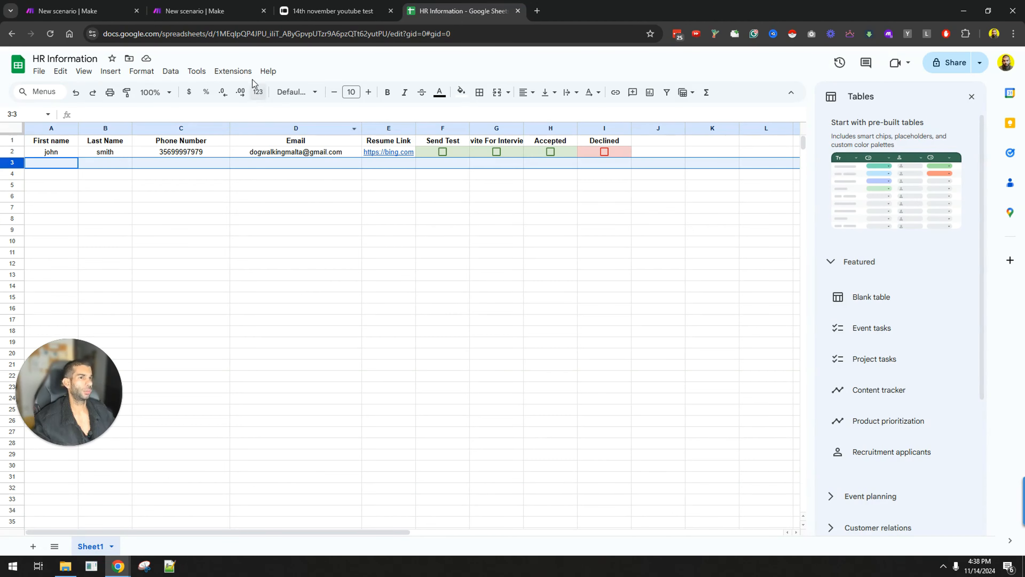
Step: Save the copied hook as the Make add-on's Watch Changes webhook URL, then run the webhook scenario once
click(232, 71)
mouse_move(261, 212)
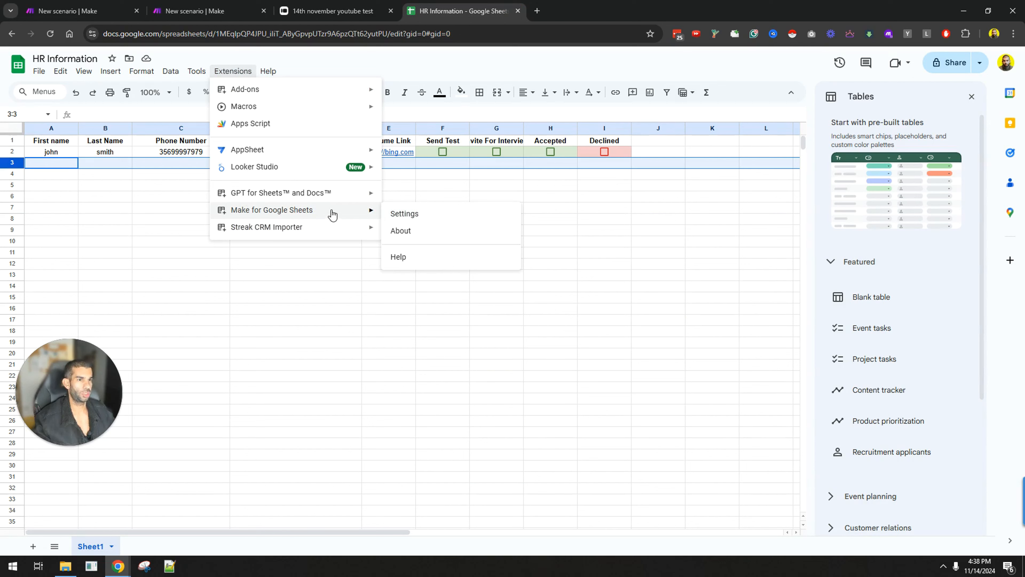
mouse_move(327, 92)
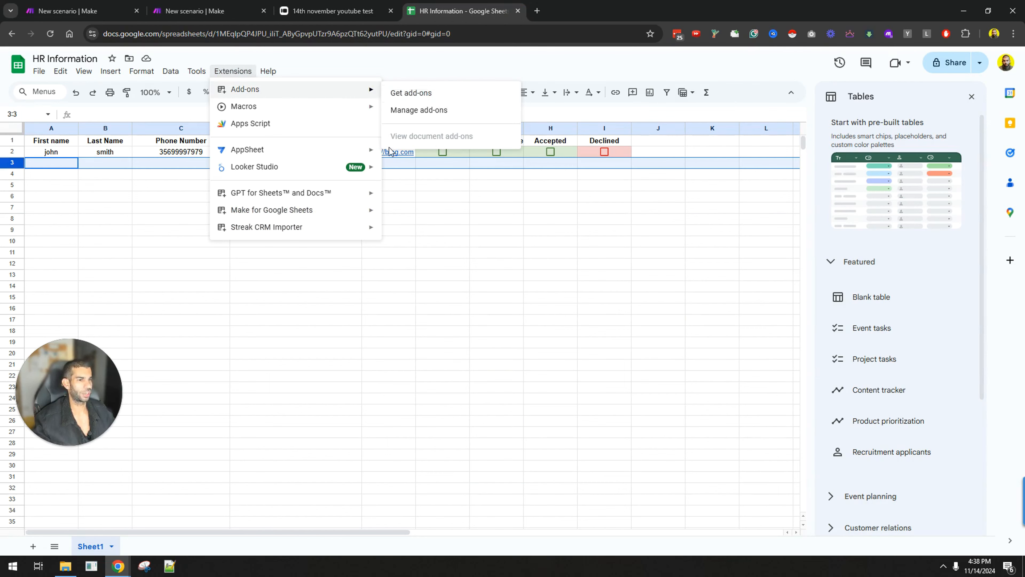
mouse_move(327, 211)
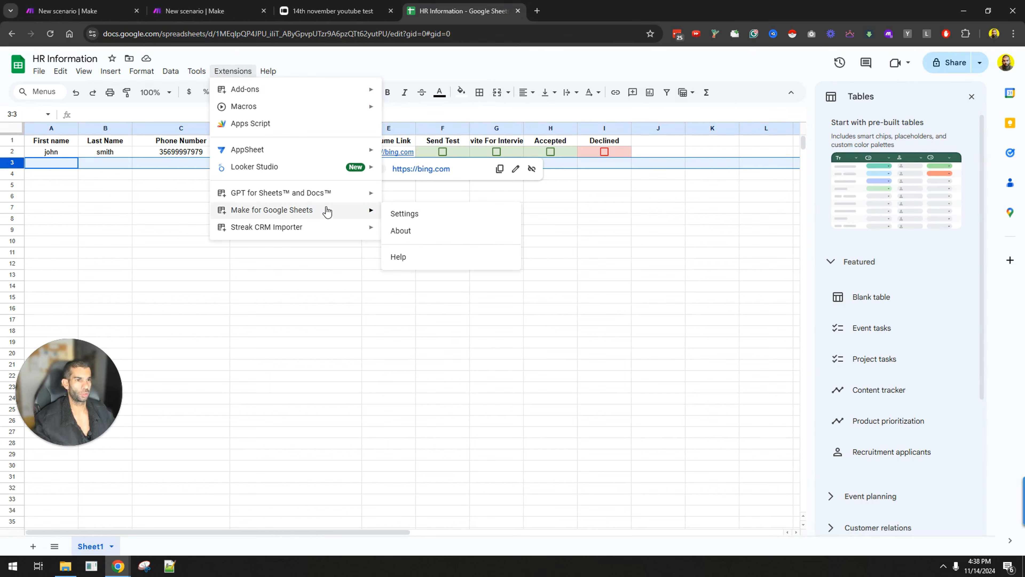
click(422, 214)
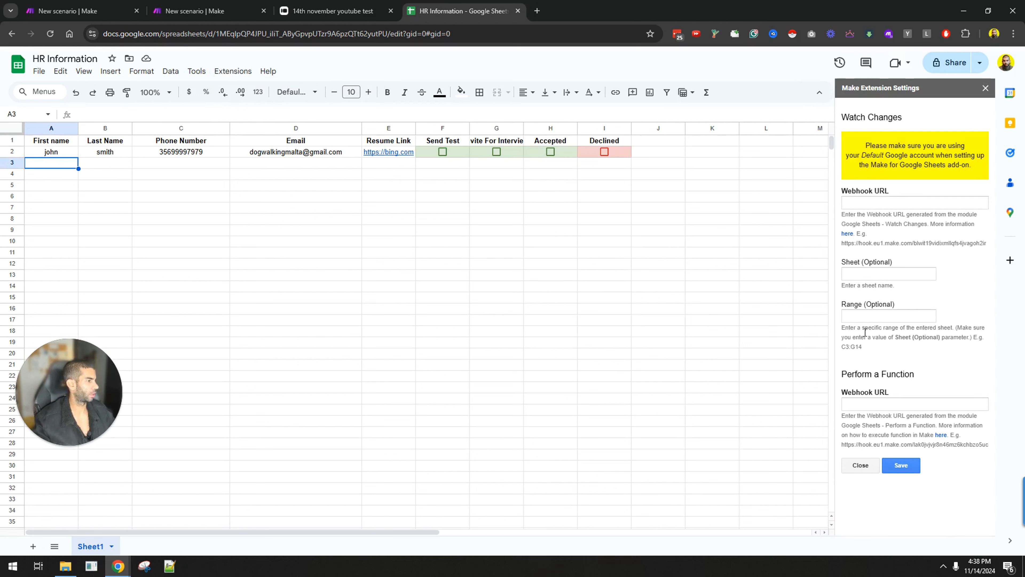
click(868, 202)
click(901, 465)
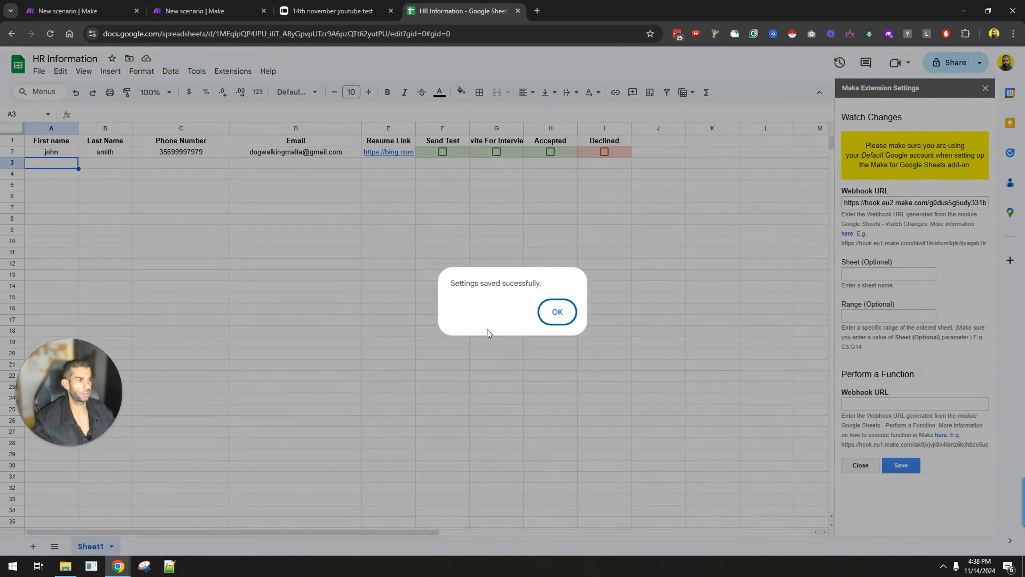
click(559, 311)
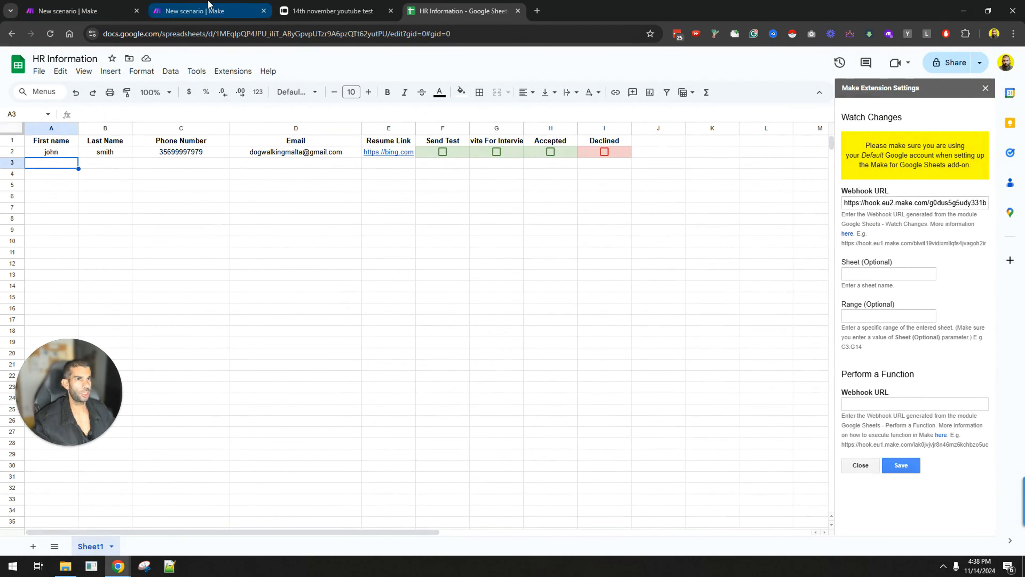
click(194, 11)
click(82, 522)
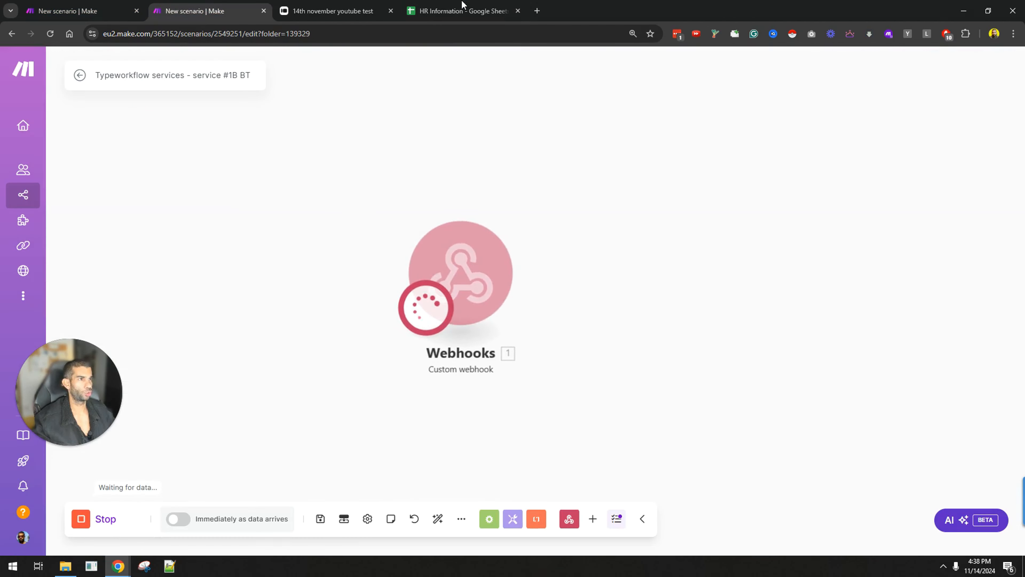
Step: Tick the Send Test checkbox in F2 and inspect the bundle's column 6, row 2 range values
click(460, 11)
click(442, 152)
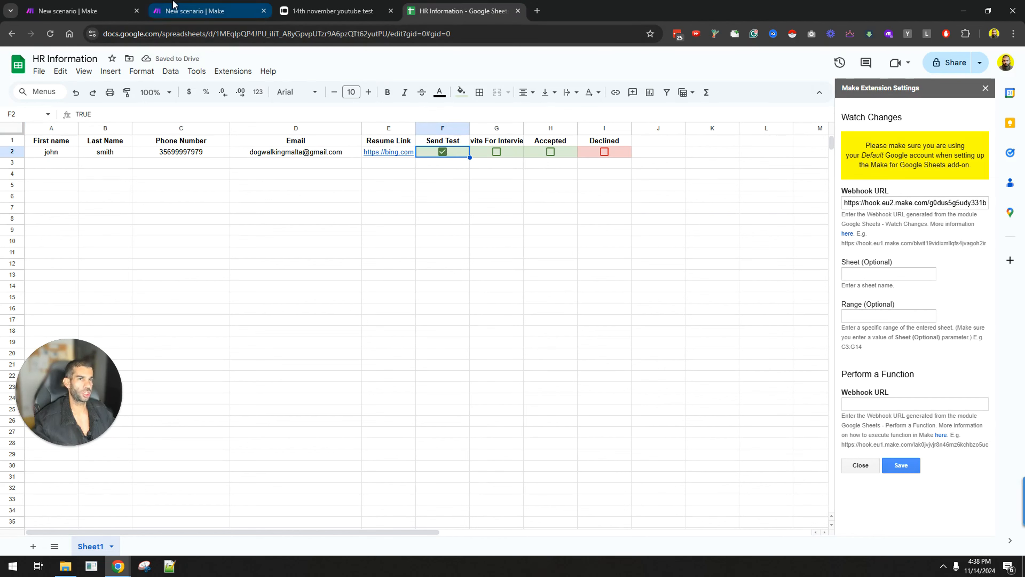
click(193, 11)
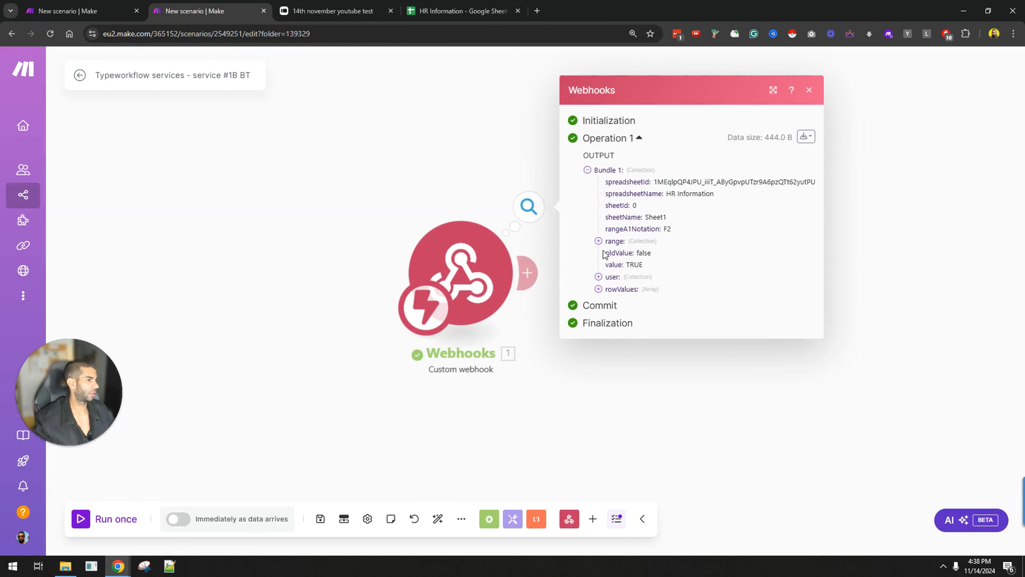
click(599, 241)
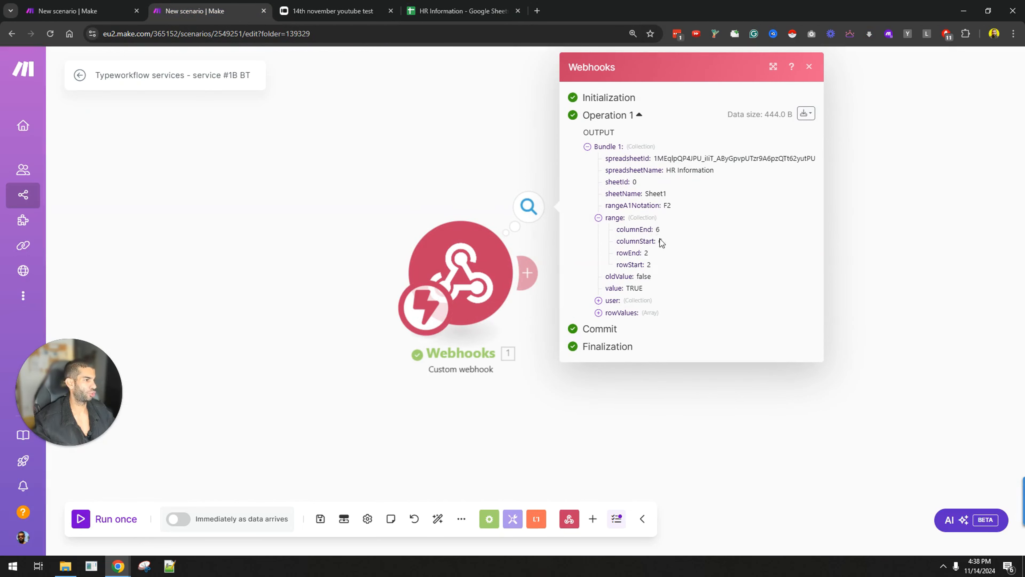
drag(660, 239, 665, 262)
click(663, 253)
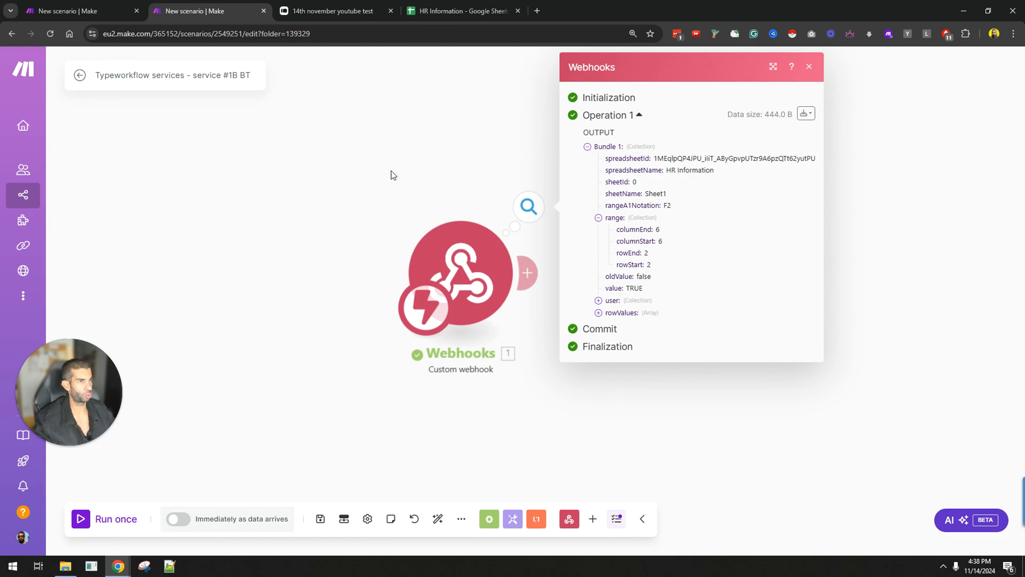
Step: Compare the bundle against sheet columns A–F and row 2, then close the webhook output panel
key(ctrl+4)
drag(55, 129, 445, 141)
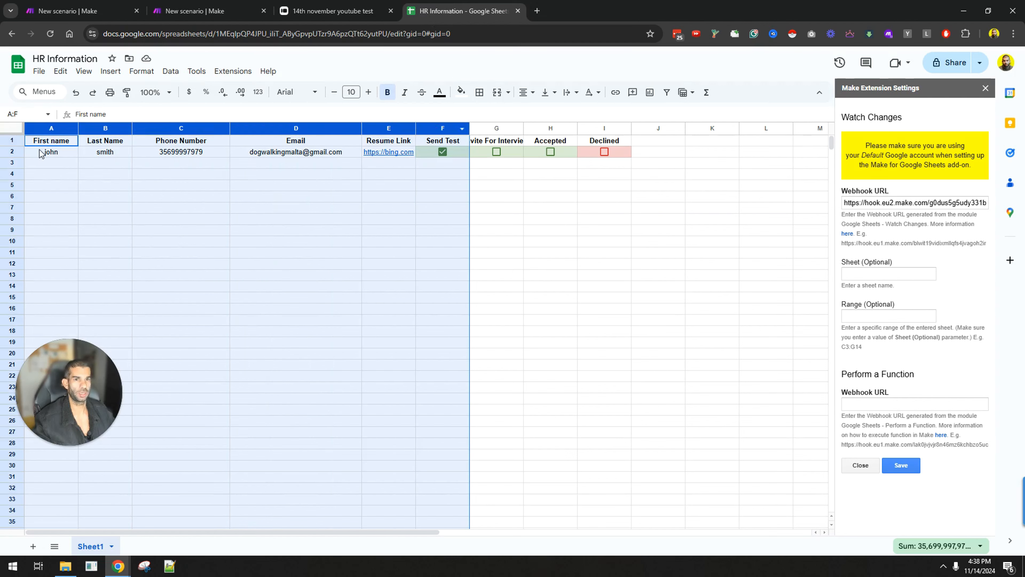
click(17, 151)
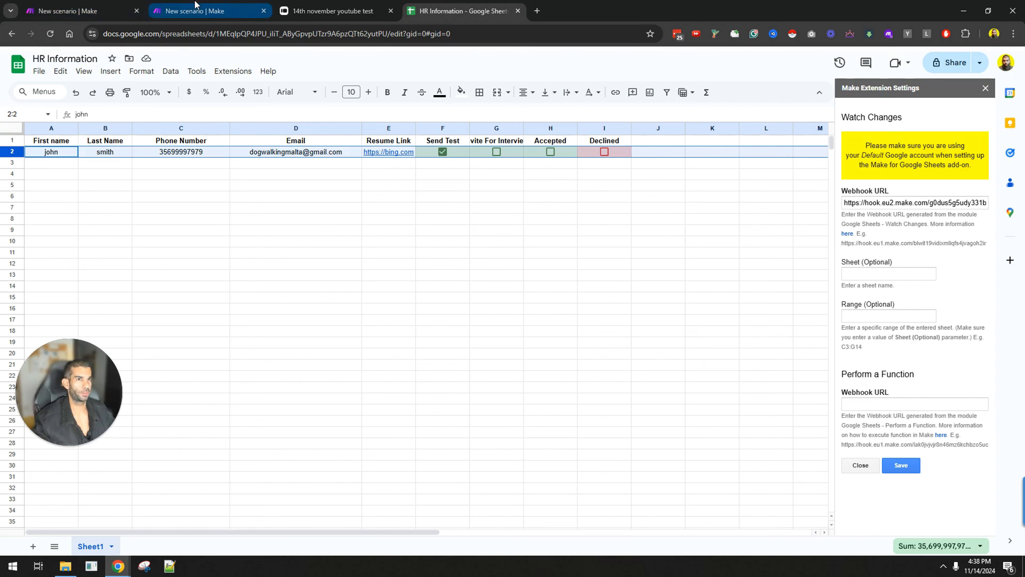
click(195, 11)
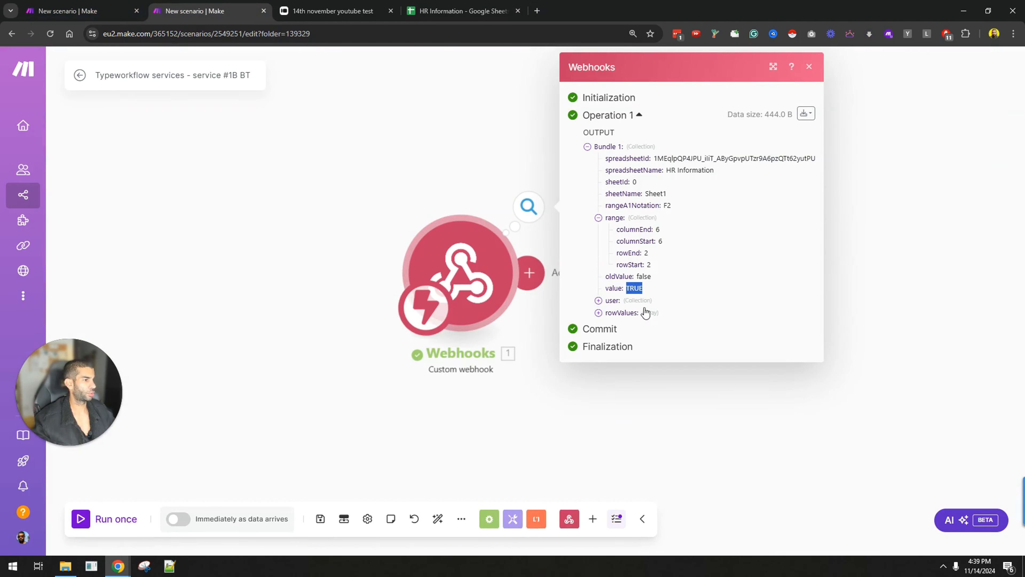
drag(477, 289, 251, 281)
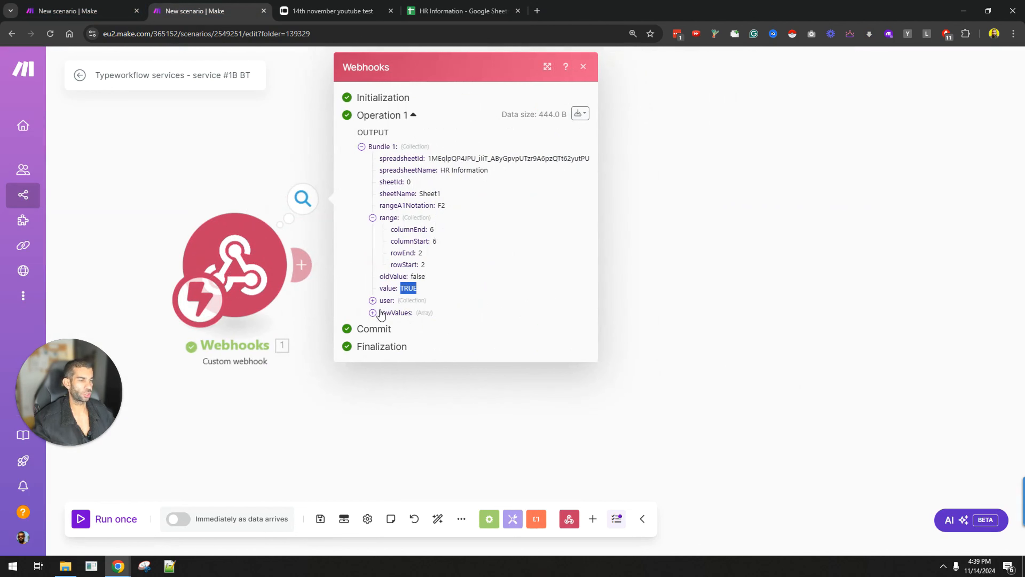
click(365, 421)
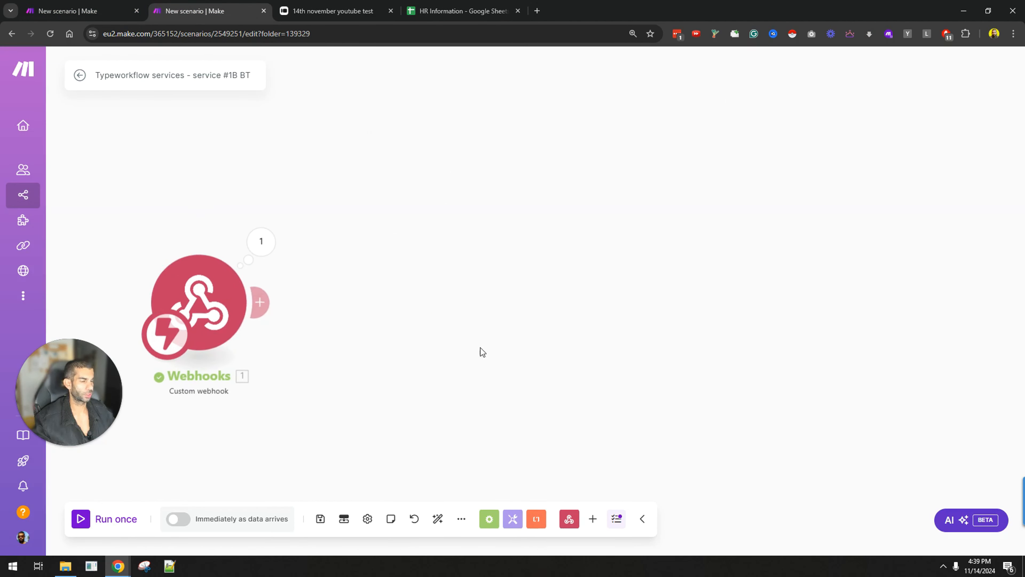
Step: Add a Flow Control Router after the Custom webhook and give it four routes
click(261, 301)
click(551, 275)
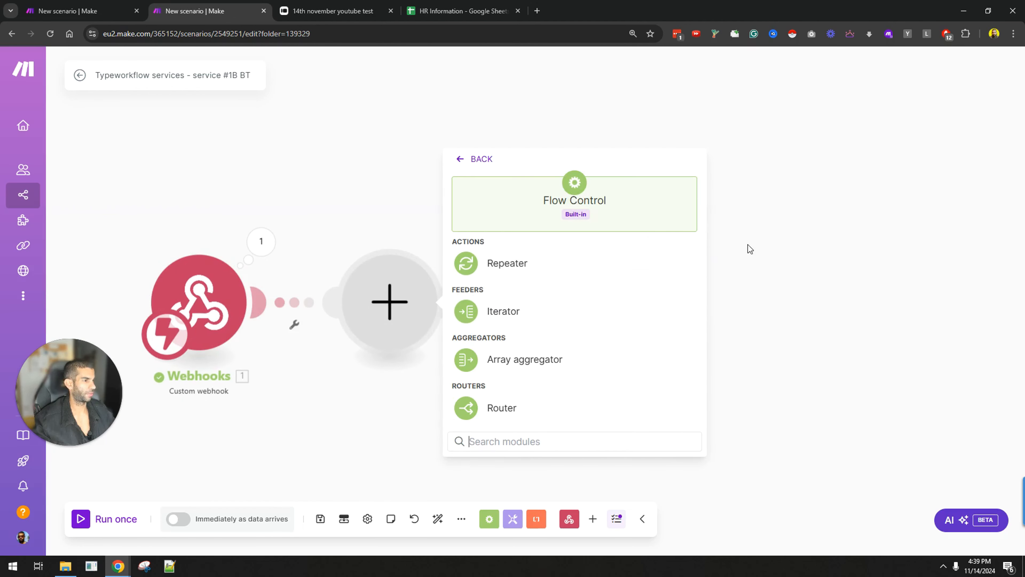
click(545, 416)
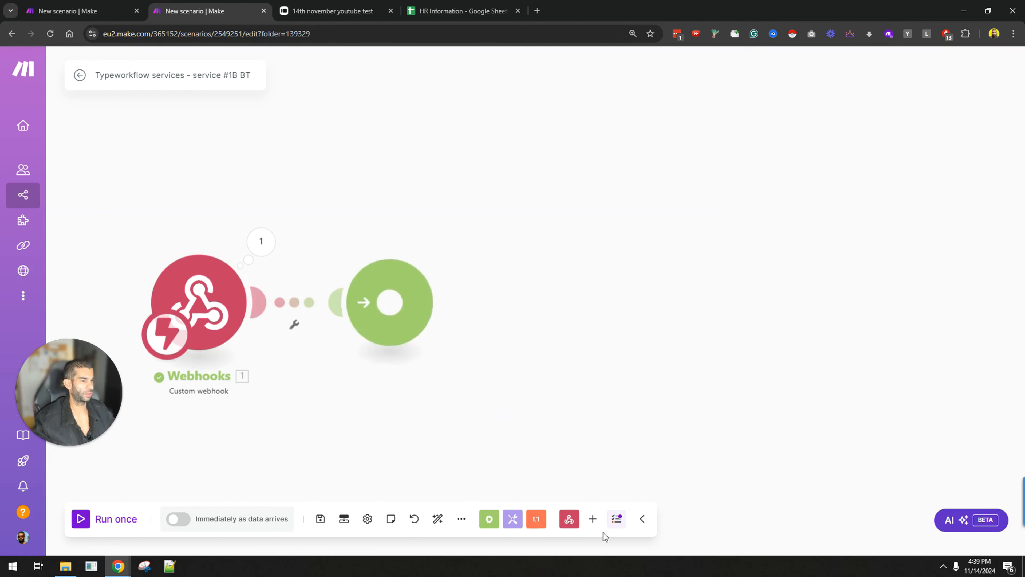
click(387, 301)
click(406, 227)
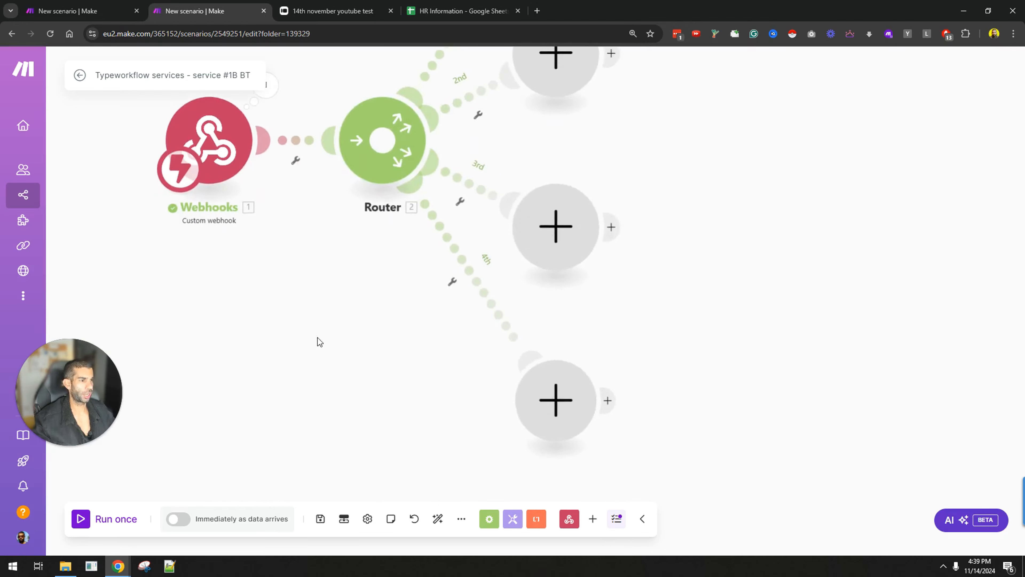
Step: Copy the Send Test, Invite For Interview, Accepted and Declined headers from the HR Information sheet
click(459, 11)
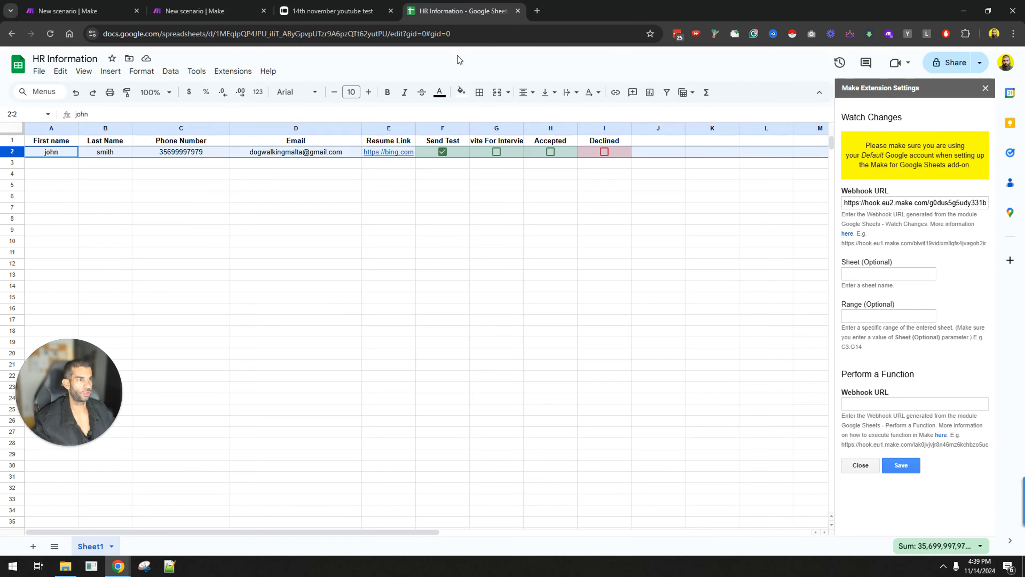
click(463, 139)
key(ctrl+c)
click(490, 145)
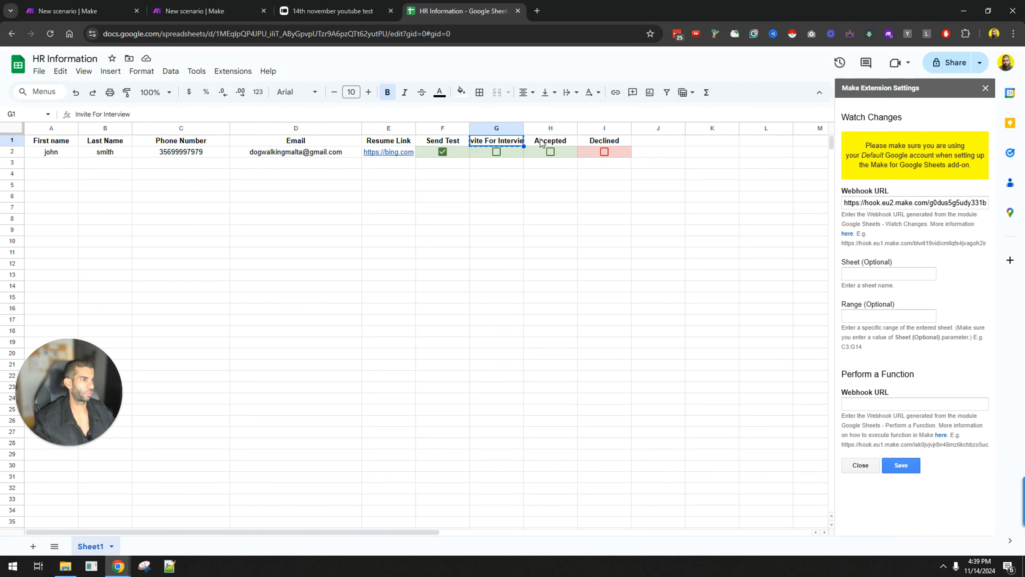
click(543, 140)
key(ctrl+c)
click(603, 142)
key(ctrl+c)
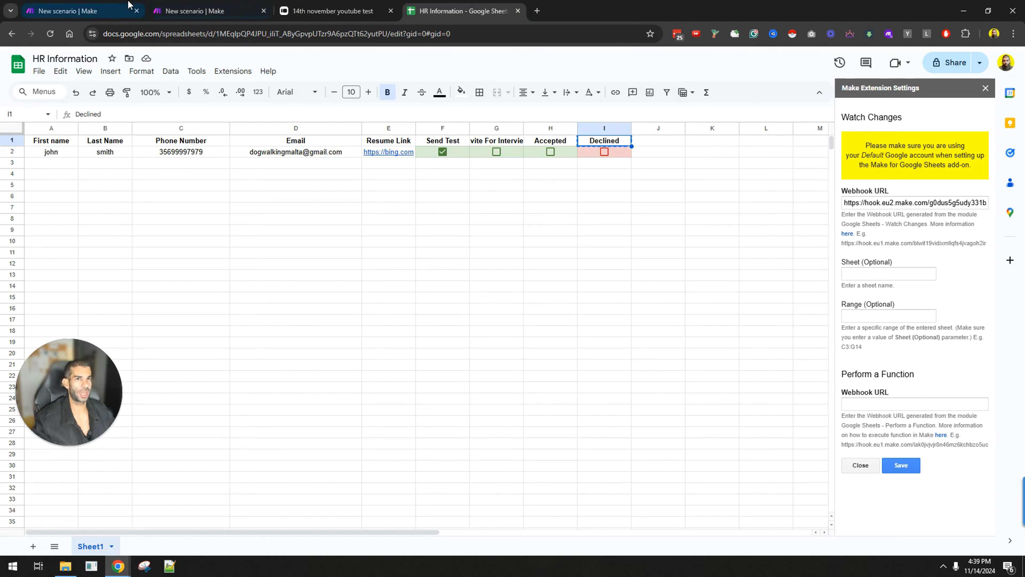
click(190, 11)
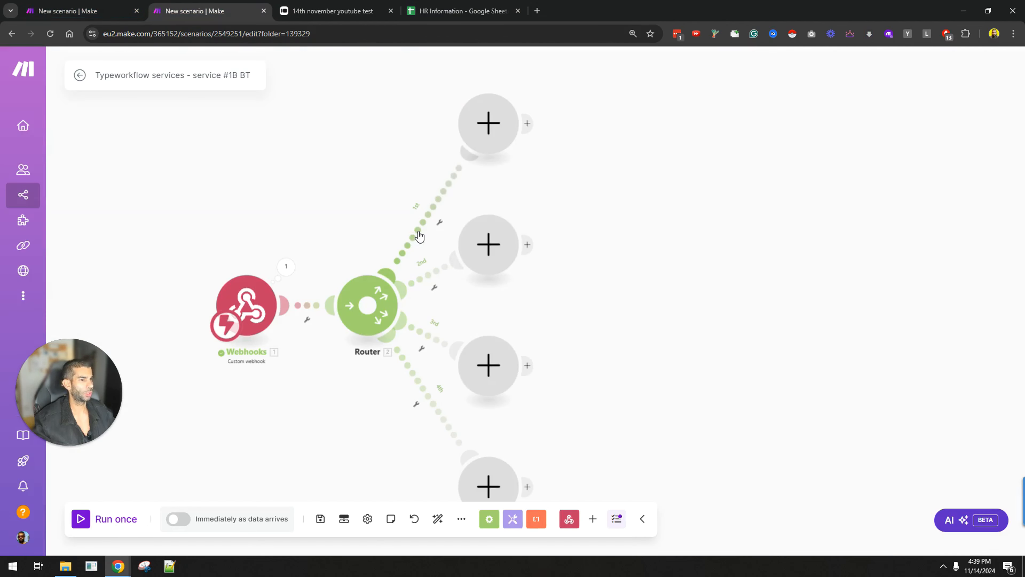
Step: Label the first route's filter 'Send Test' and confirm in the sheet which column holds Send Test
click(414, 225)
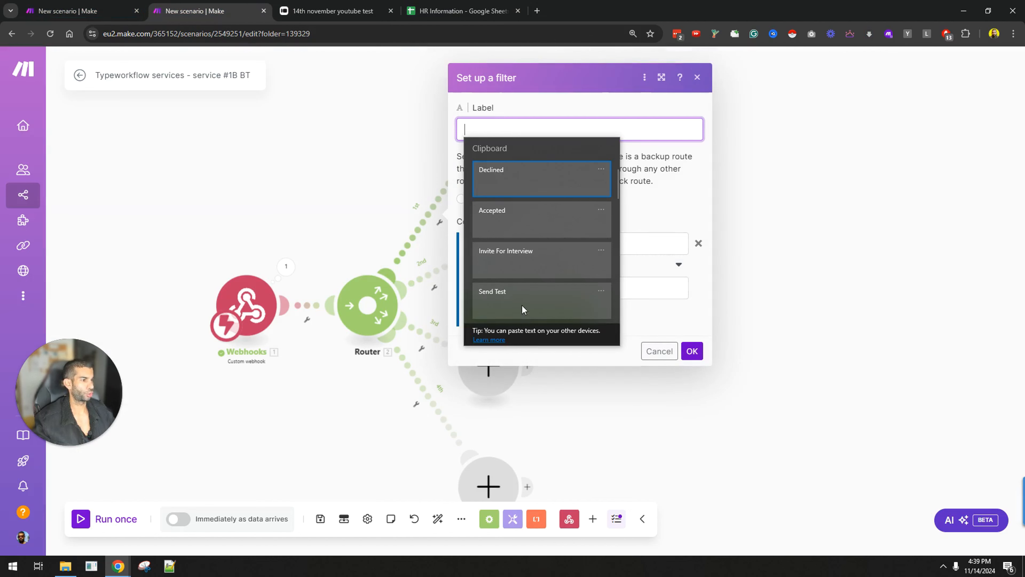
click(522, 309)
click(533, 237)
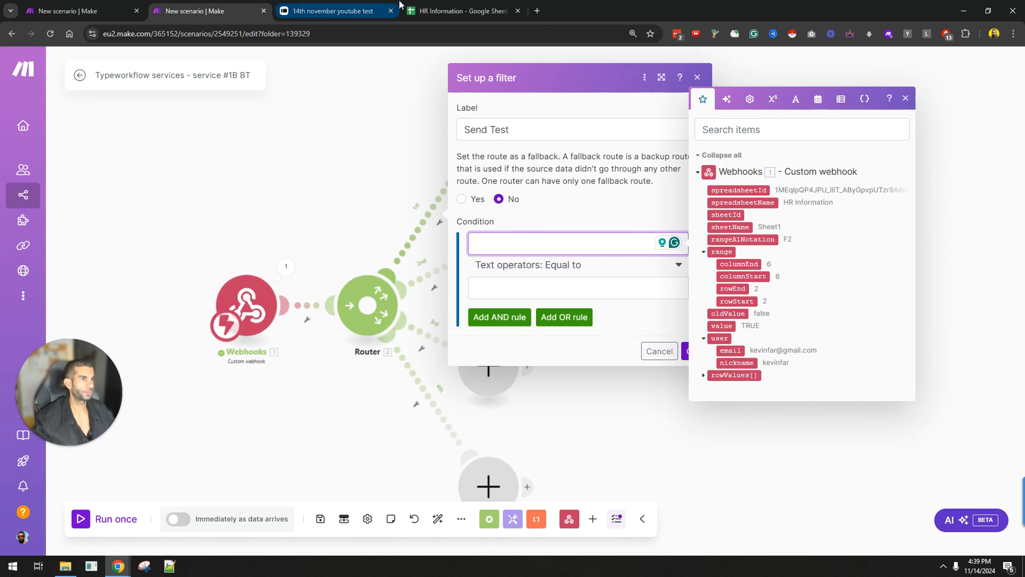
click(458, 10)
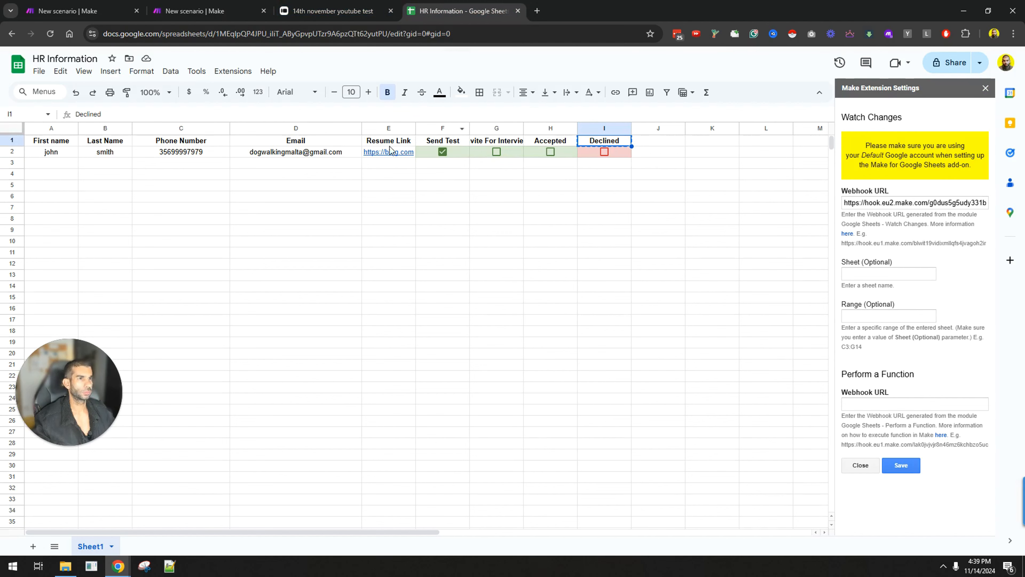
click(193, 11)
click(458, 11)
click(444, 128)
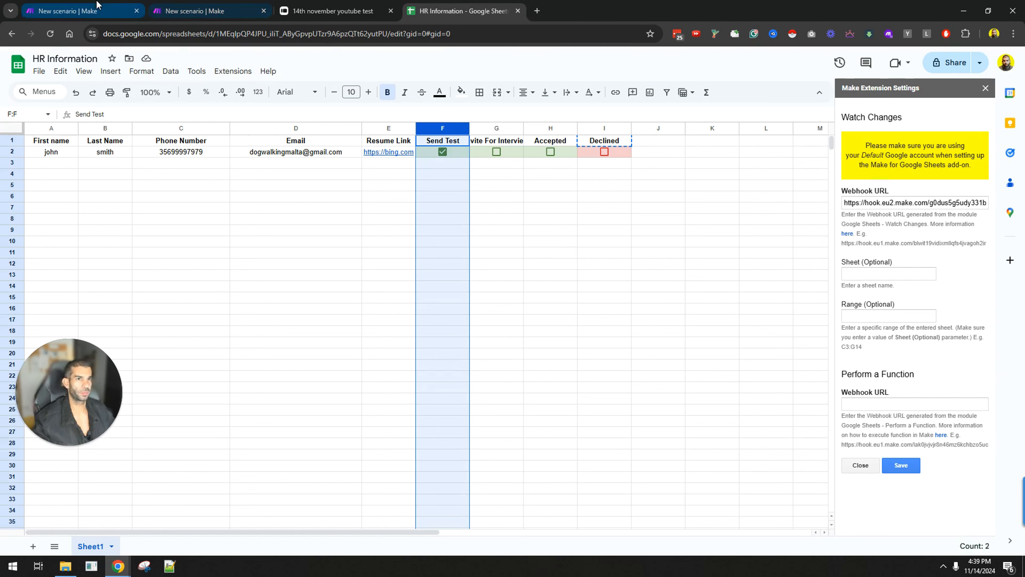
click(81, 11)
click(194, 11)
Step: Set the Send Test condition to range columnStart Numeric Equal to 6 and save the filter
click(513, 244)
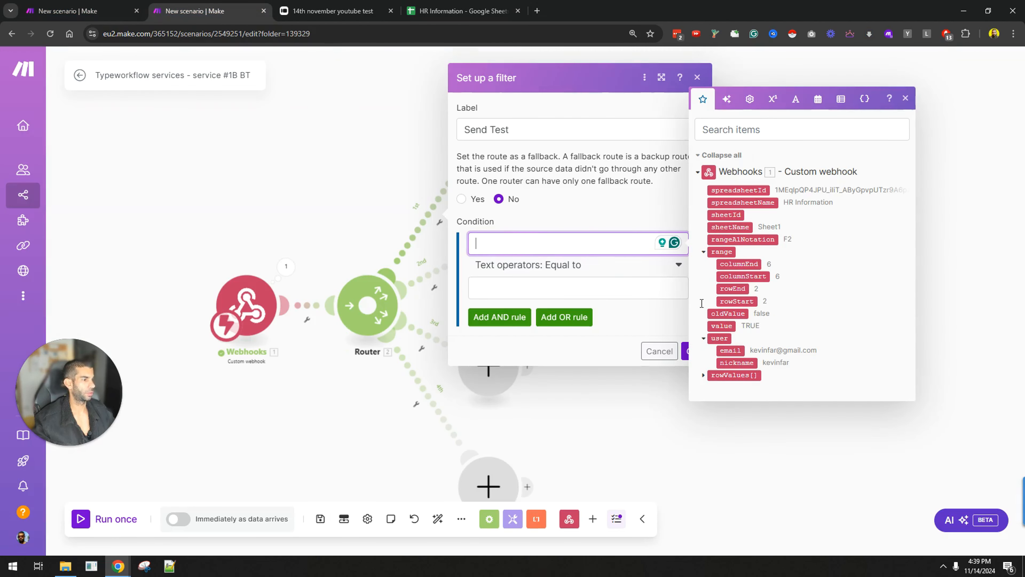
click(729, 277)
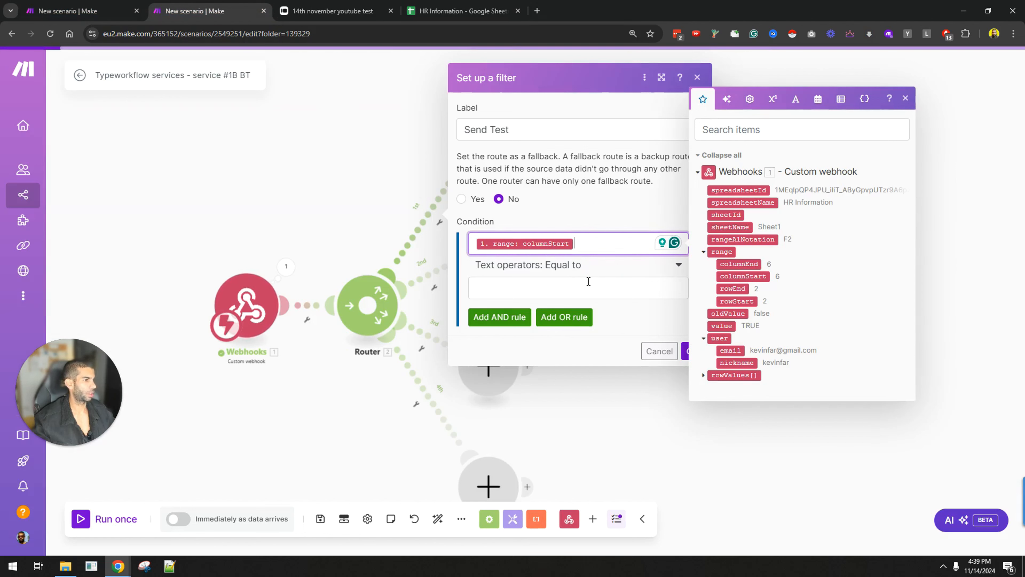
click(575, 265)
scroll(555, 402, down, 10)
scroll(533, 398, up, 3)
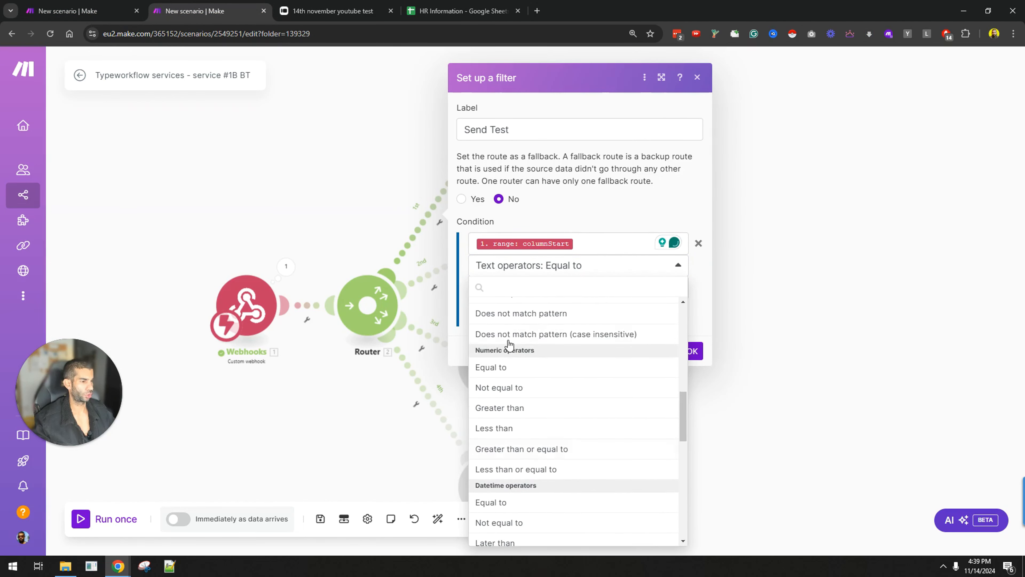
click(510, 371)
click(546, 288)
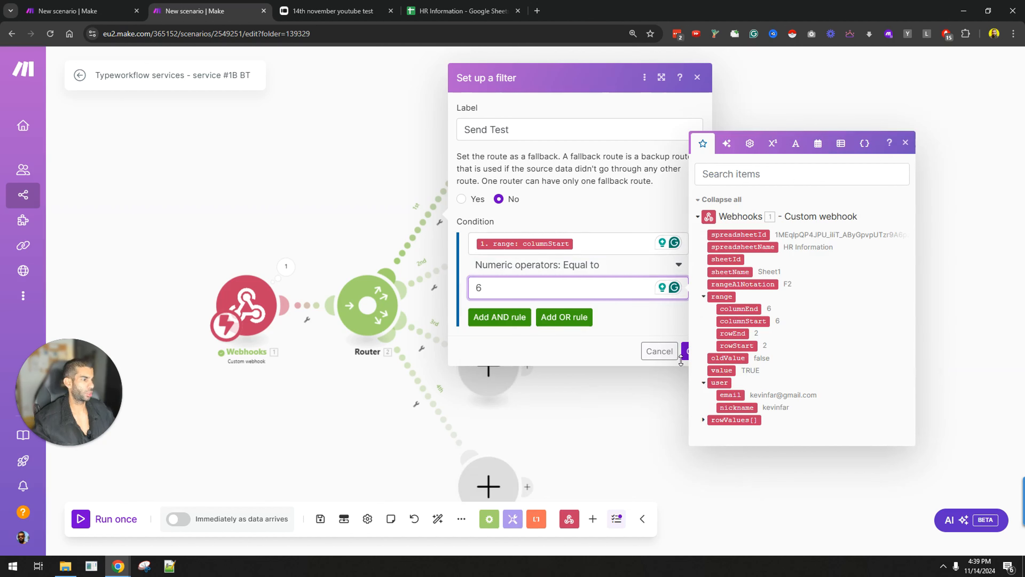
click(685, 350)
Step: Tidy the empty route modules on the canvas and return to the HR Information sheet
drag(491, 247, 613, 263)
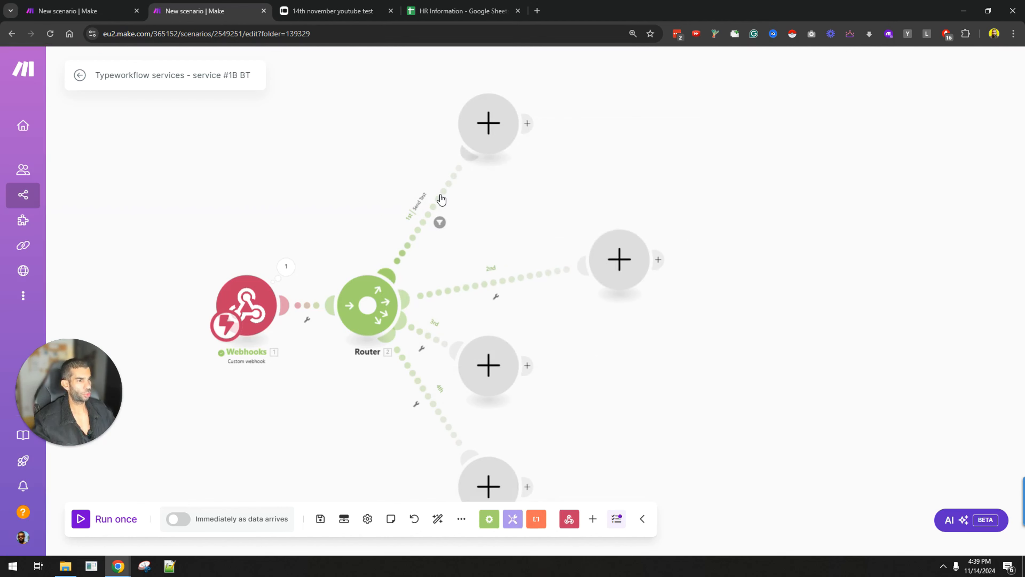
click(440, 222)
click(355, 94)
drag(488, 124, 517, 108)
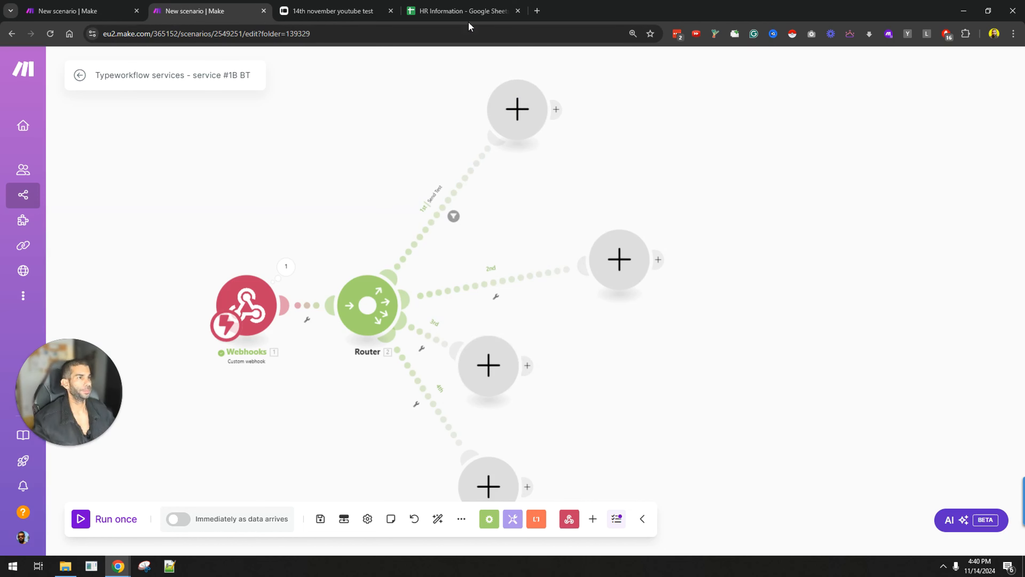
click(464, 11)
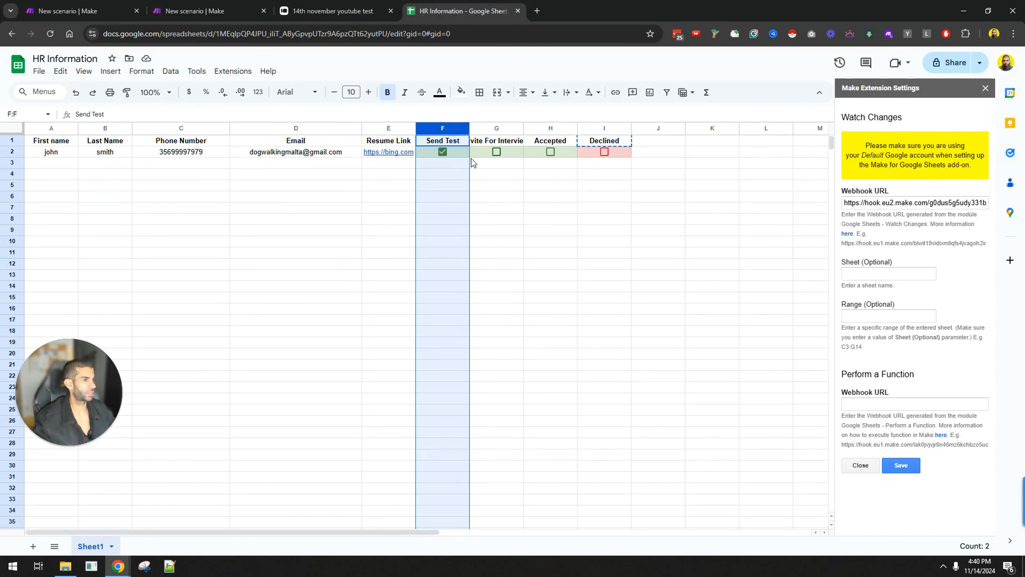
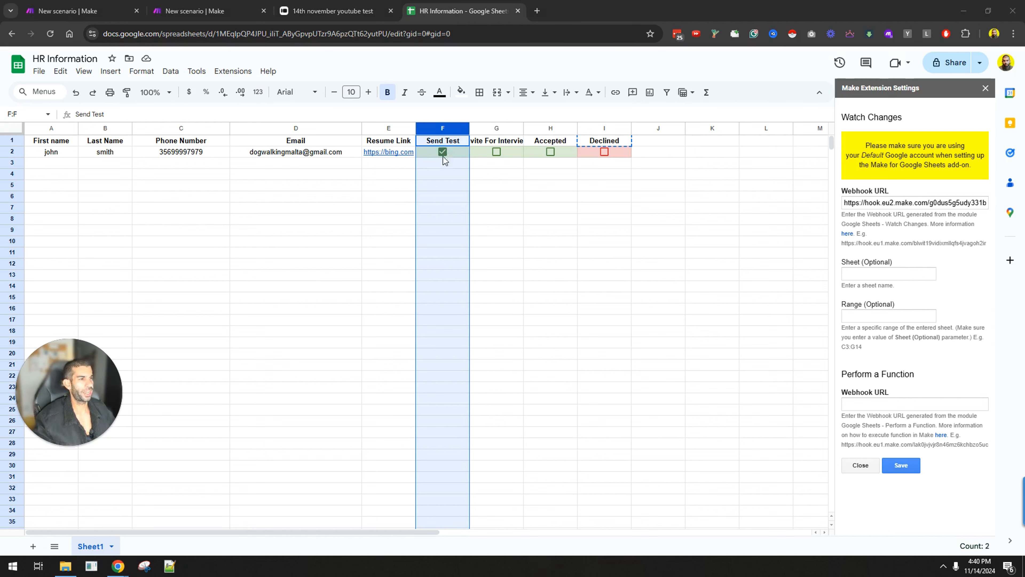
Step: Add an AND rule to the Send Test filter requiring the webhook's value to equal TRUE, and save it
click(194, 11)
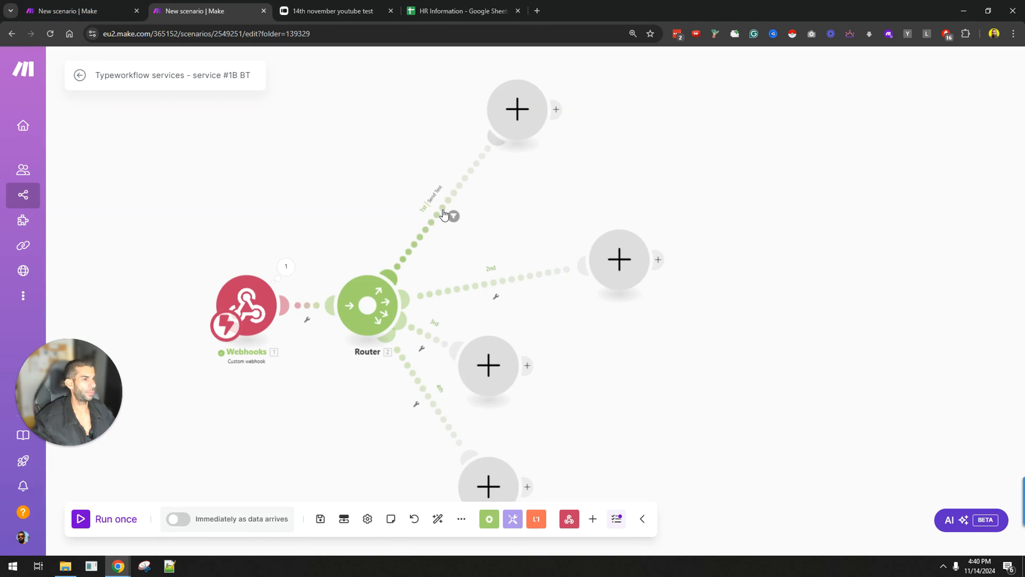
click(452, 215)
click(537, 309)
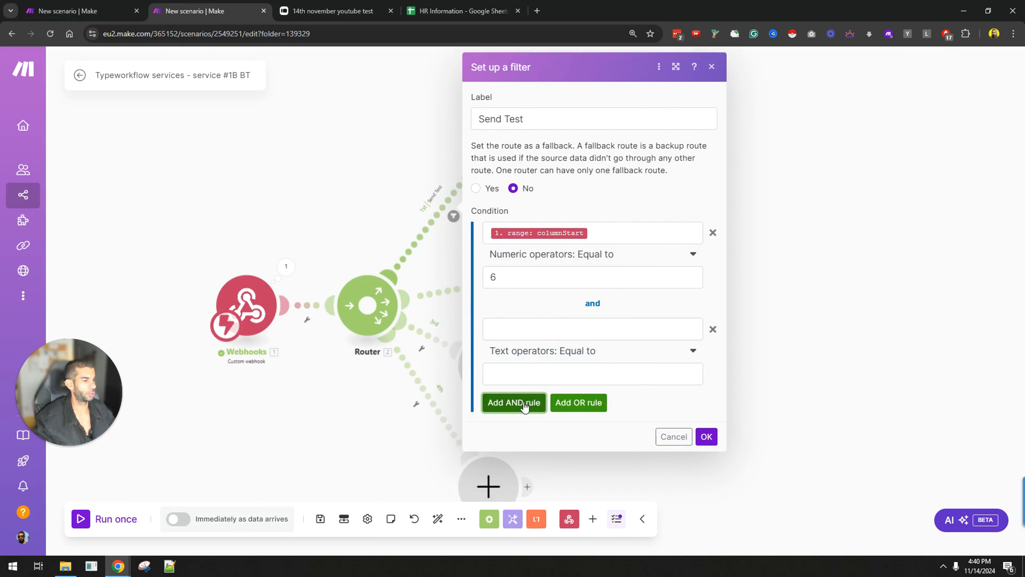
click(525, 350)
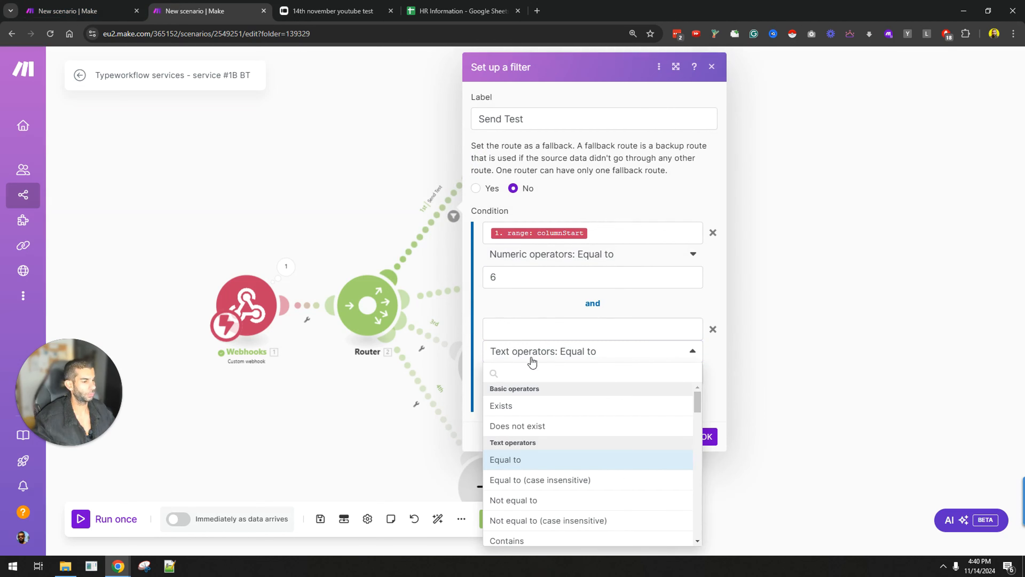
click(554, 329)
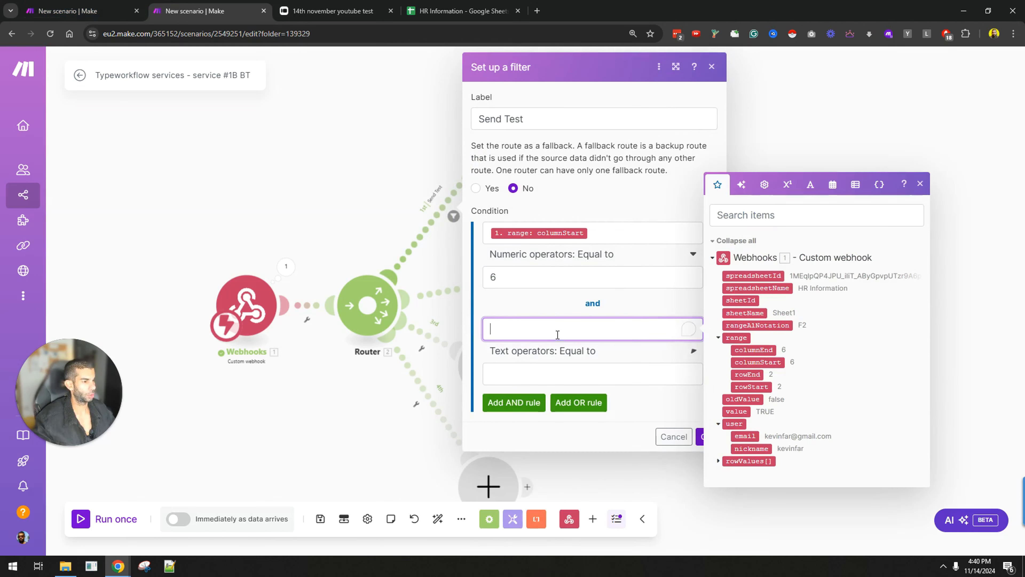
click(750, 413)
click(566, 368)
text(T)
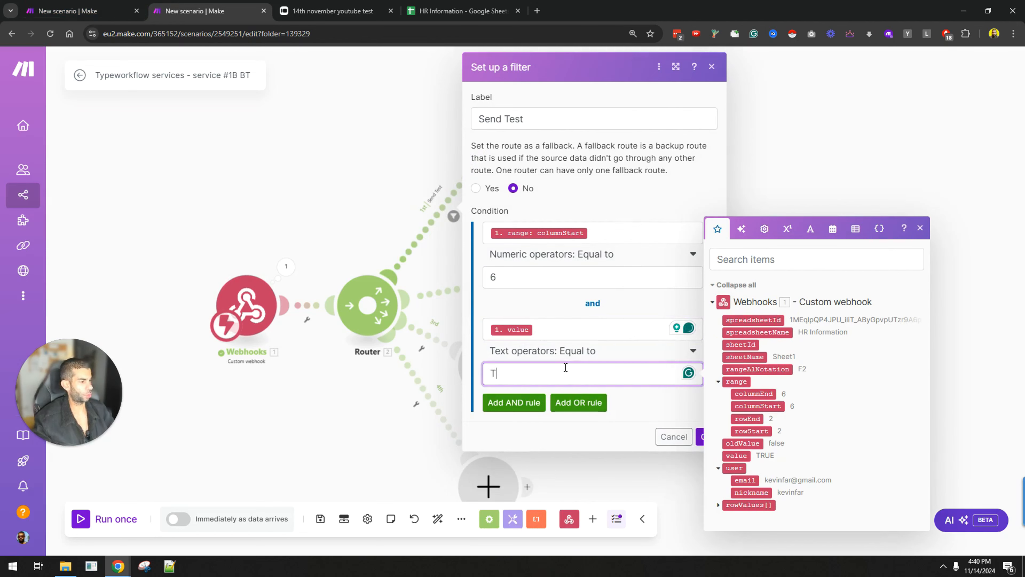
text(RUE)
click(672, 436)
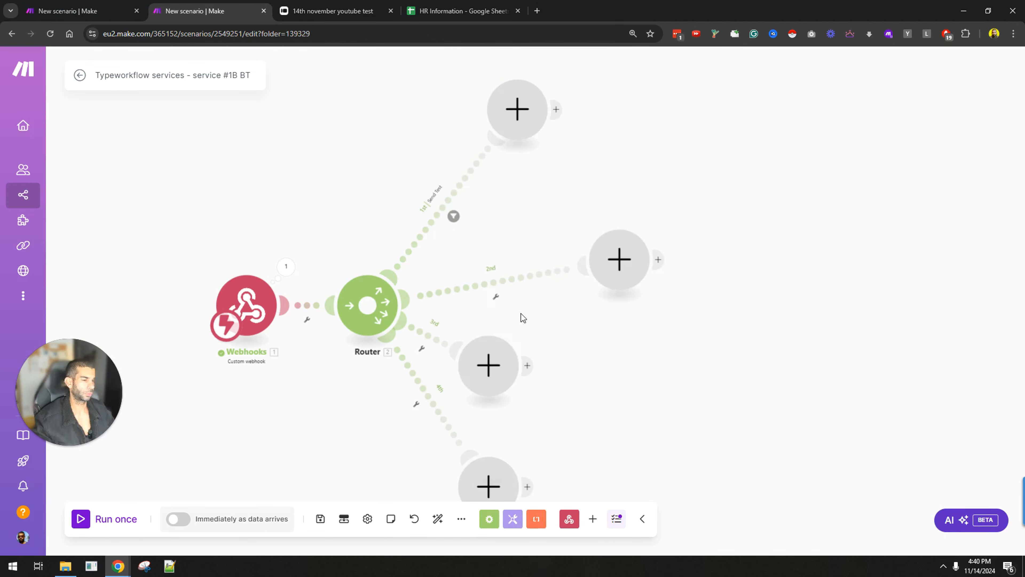
drag(673, 367, 630, 300)
scroll(633, 319, down, 1)
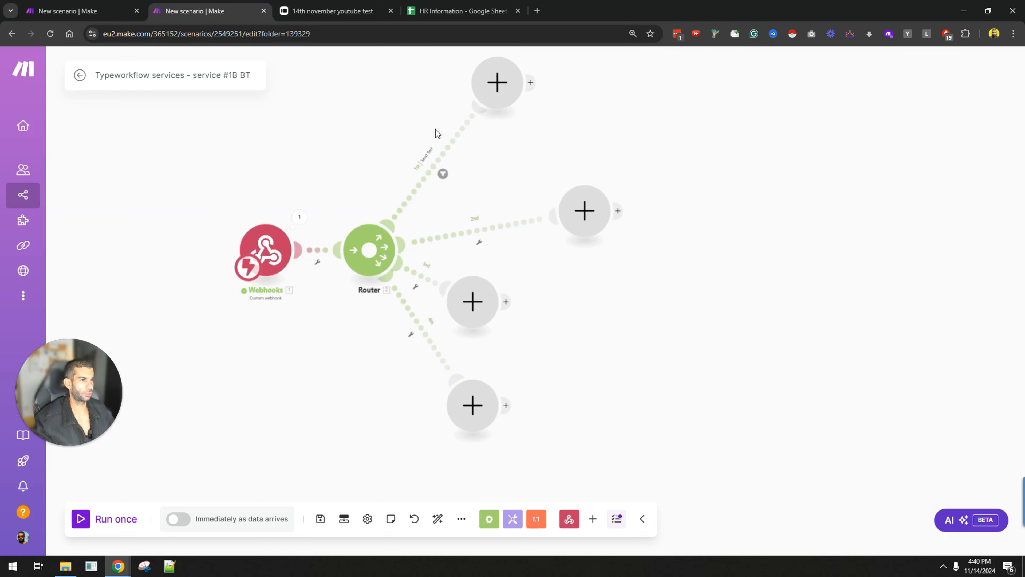
Step: Label the second route's filter 'Invite For Interview' and compare columnStart against 7
click(456, 11)
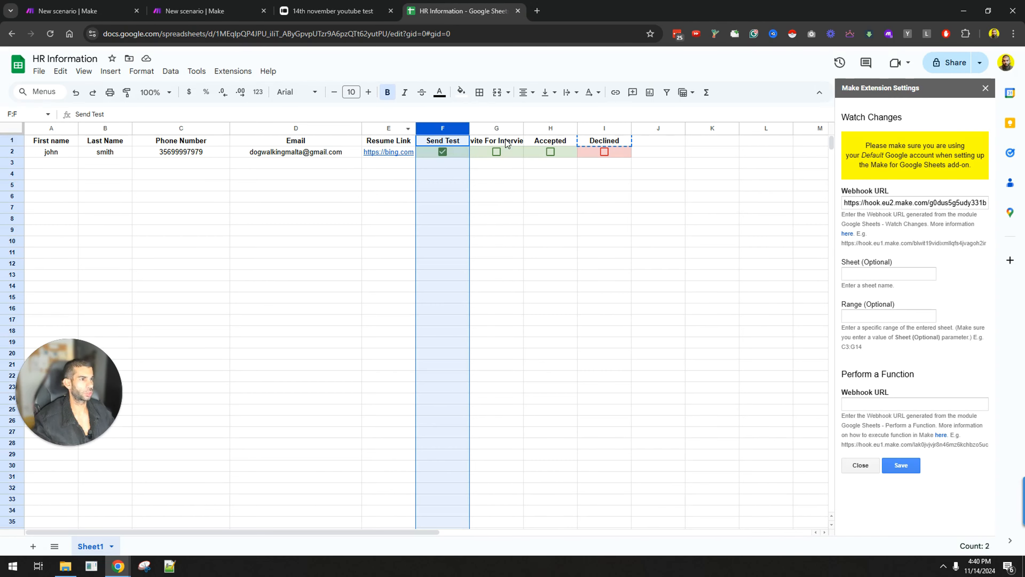
click(195, 11)
click(489, 231)
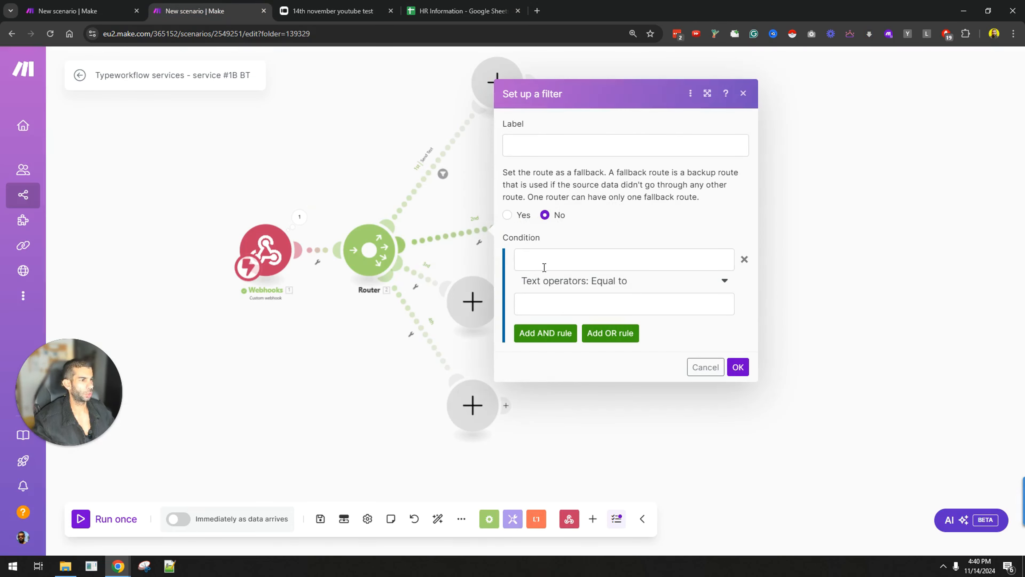
click(597, 146)
text(Invite For Interview)
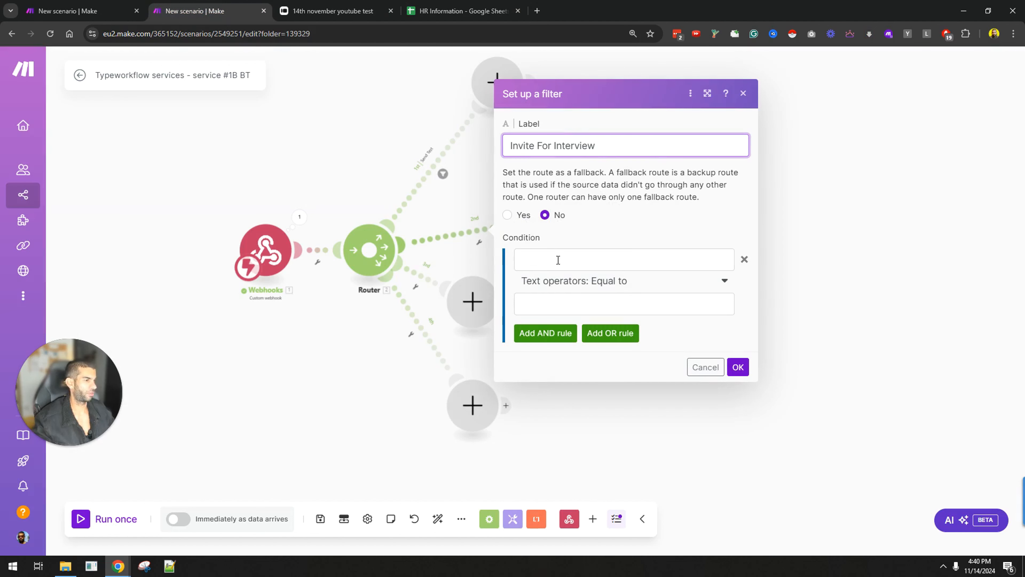
click(559, 259)
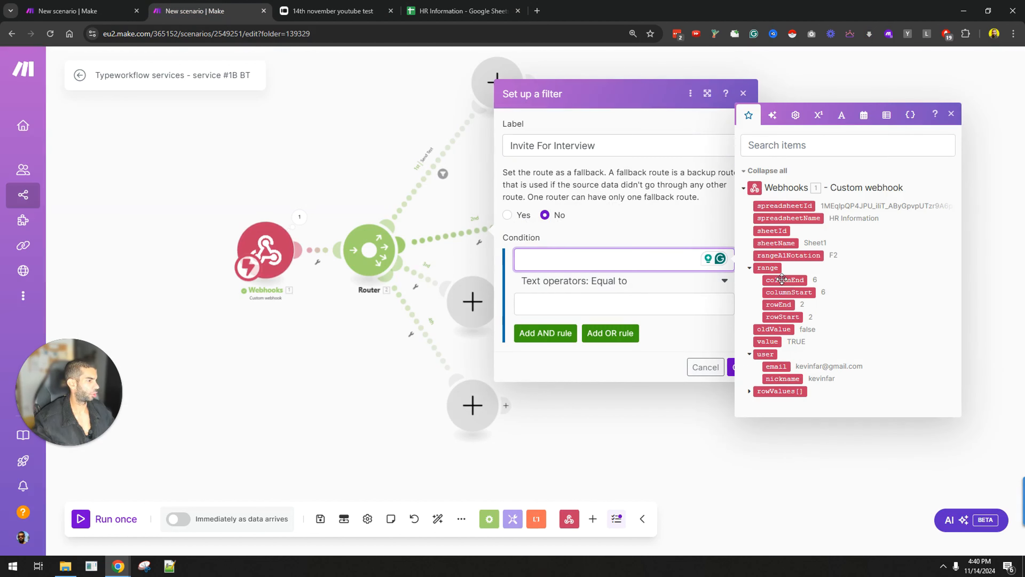
click(788, 292)
click(597, 308)
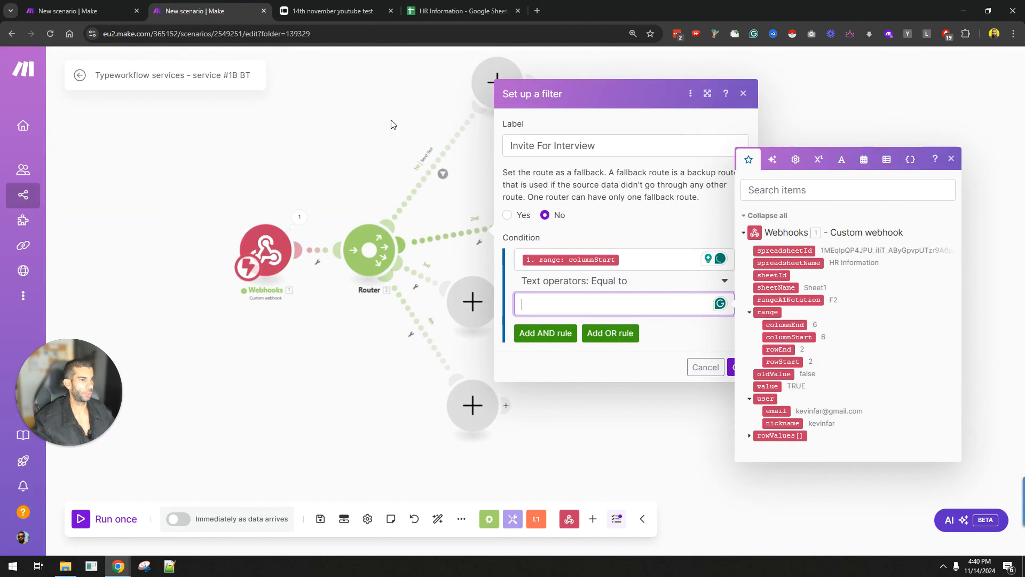
click(456, 11)
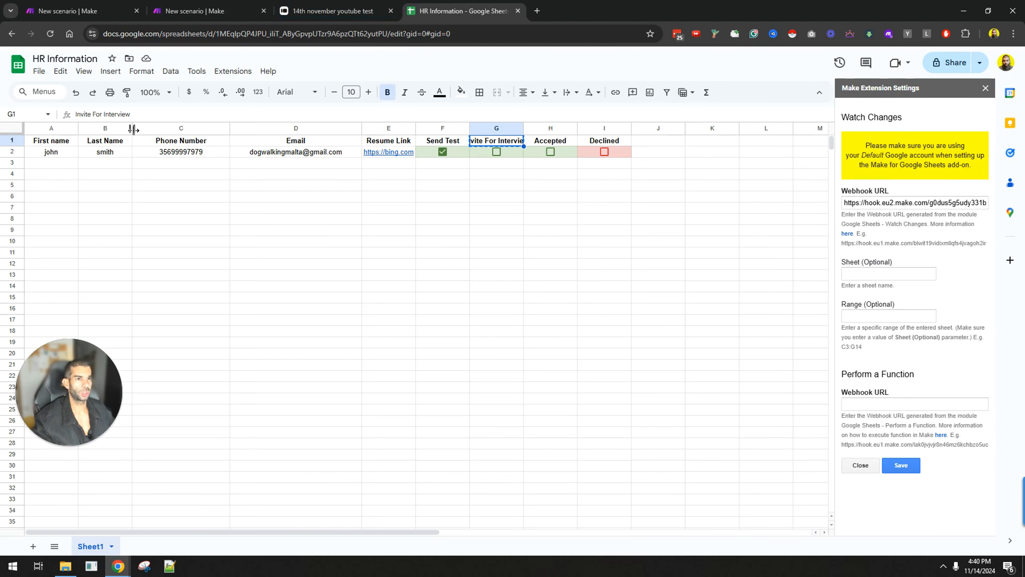
click(195, 11)
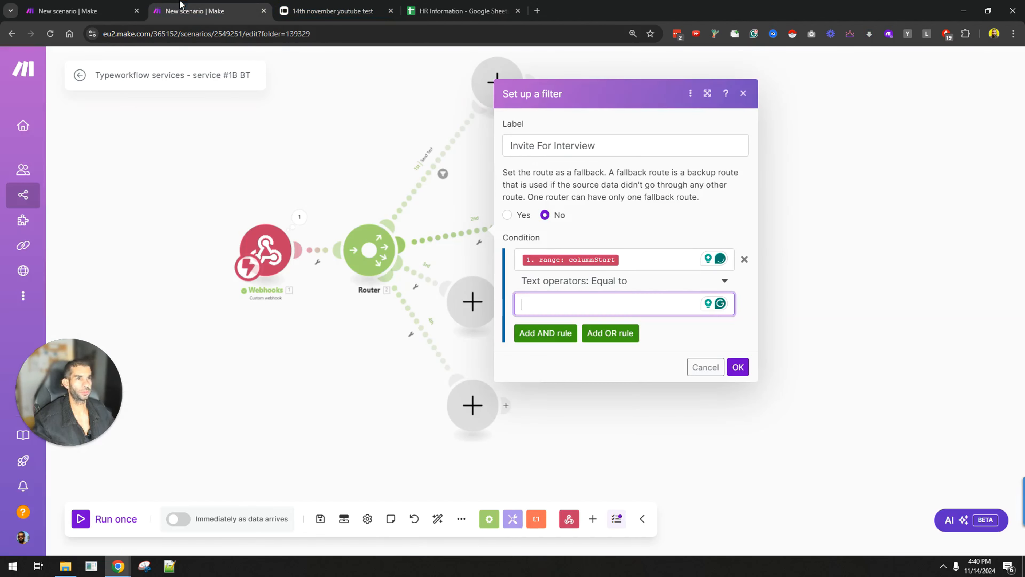
text(7)
click(525, 332)
Step: Add an AND rule for value equal to TRUE, make the columnStart rule Numeric Equal, and save
click(559, 327)
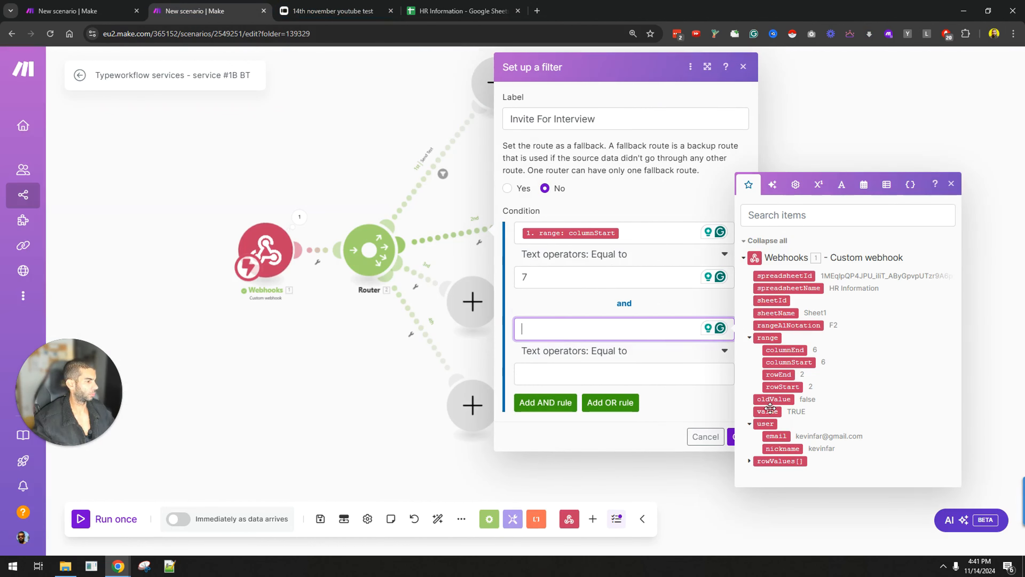
click(770, 412)
click(624, 373)
text(TRUE)
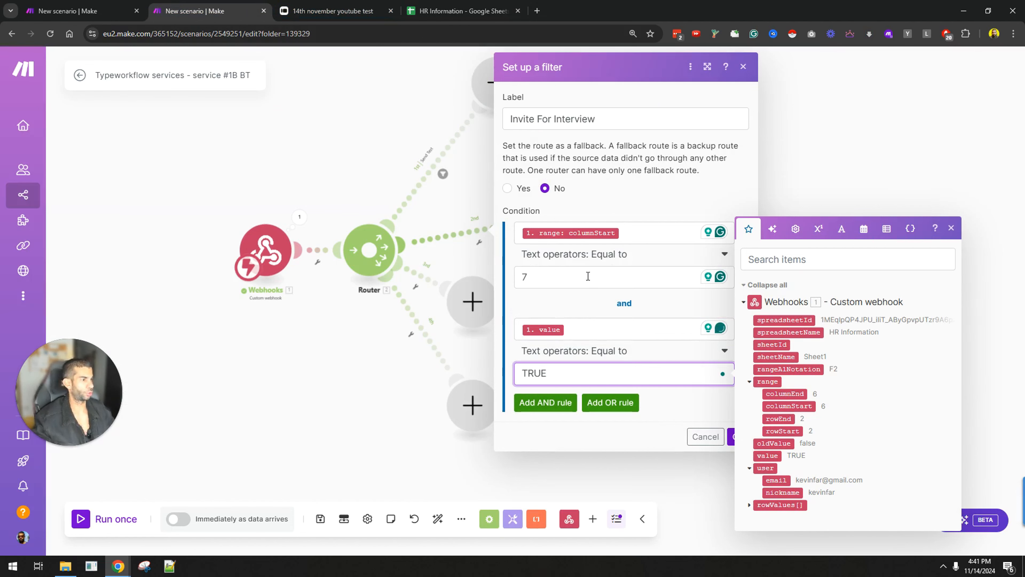
click(589, 254)
scroll(598, 368, down, 6)
scroll(606, 393, down, 2)
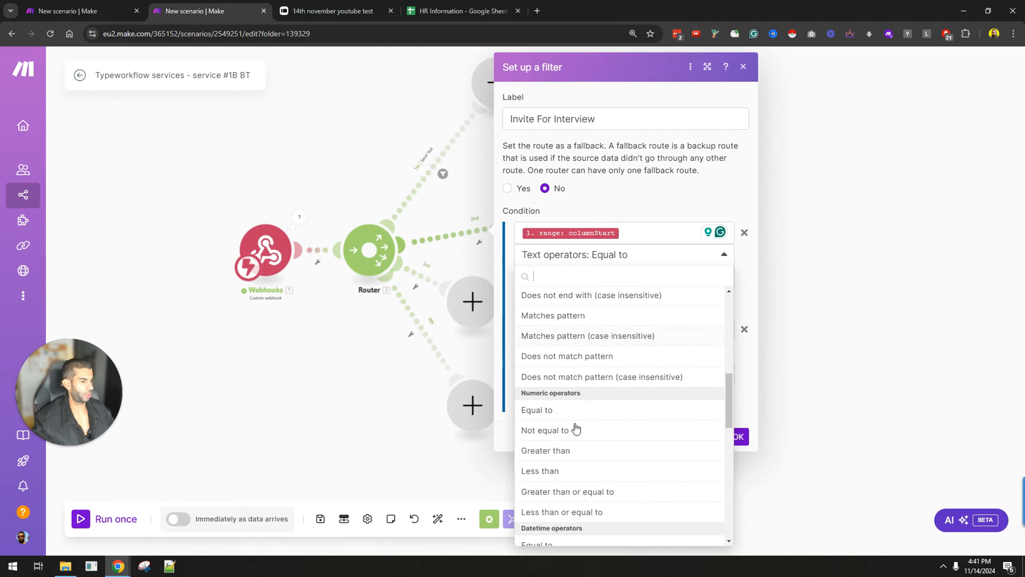
click(577, 408)
click(738, 436)
Step: Move the third route's empty module aside and check the Accepted column in the sheet
drag(463, 305, 595, 362)
click(459, 5)
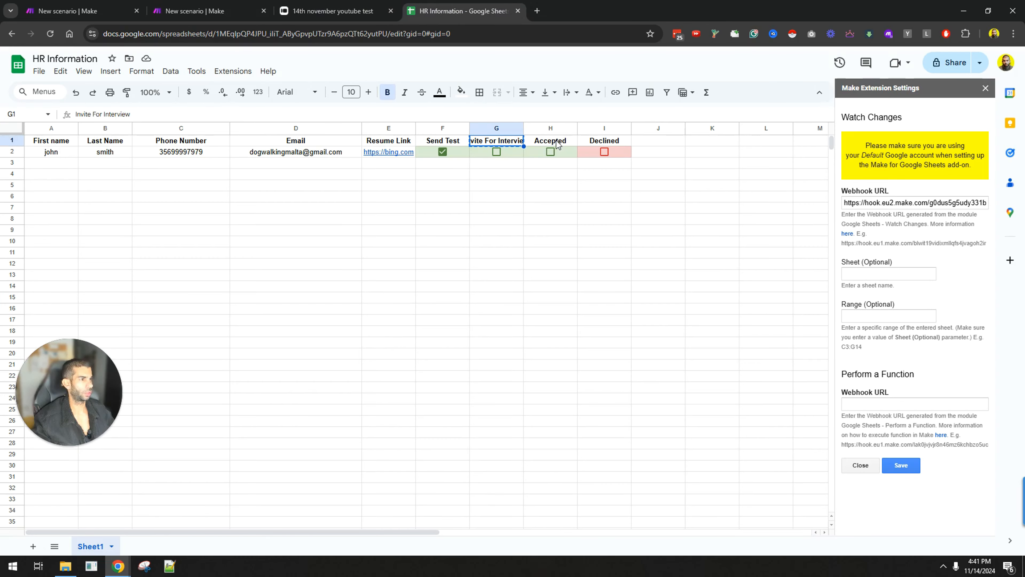
click(194, 11)
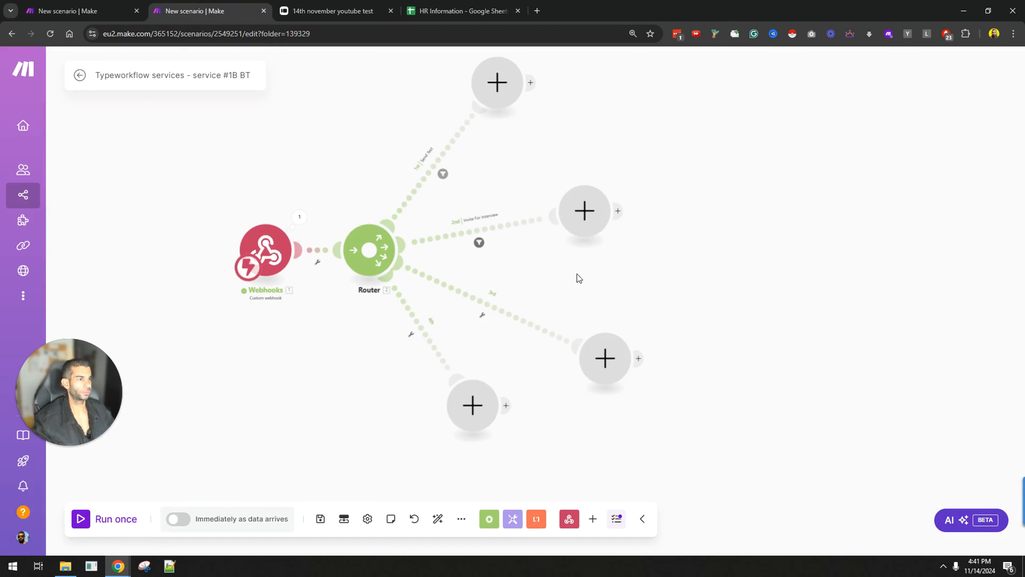
Step: Label the third route's filter 'Accepted' with columnStart Numeric Equal to 8
click(483, 315)
click(630, 224)
text(Accepted)
click(579, 334)
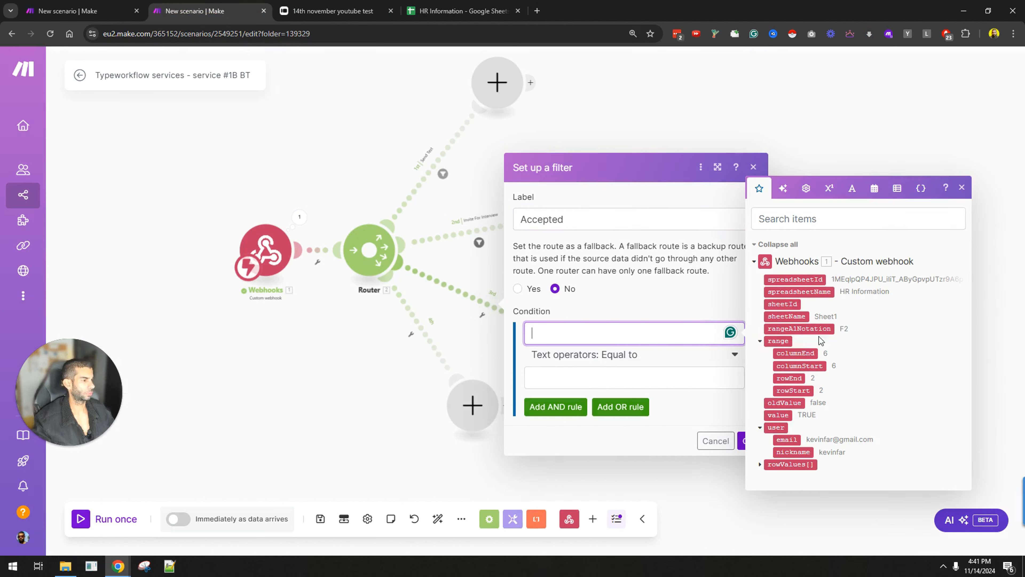
click(795, 353)
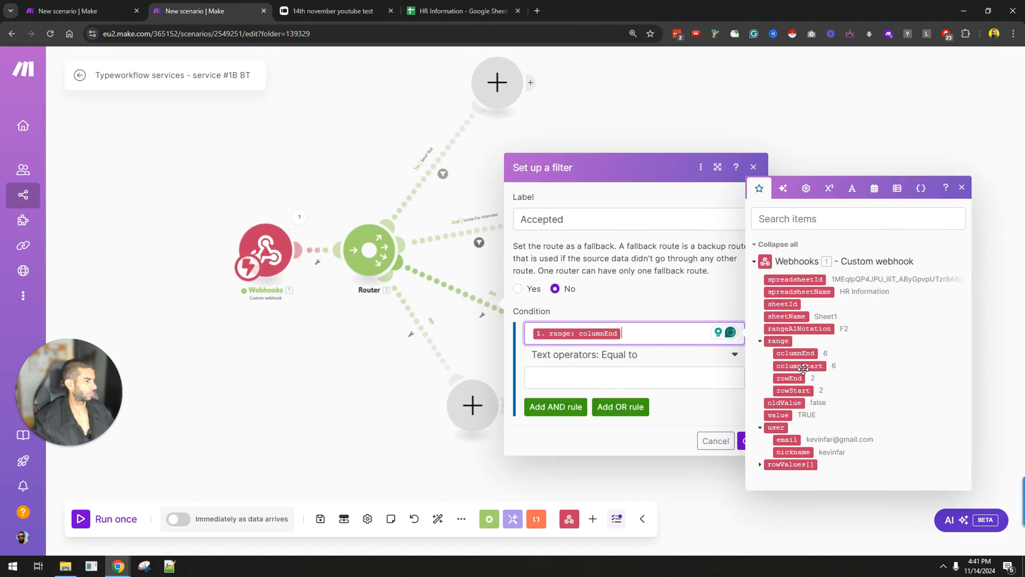
key(BackSpace)
click(799, 365)
click(685, 383)
text(8)
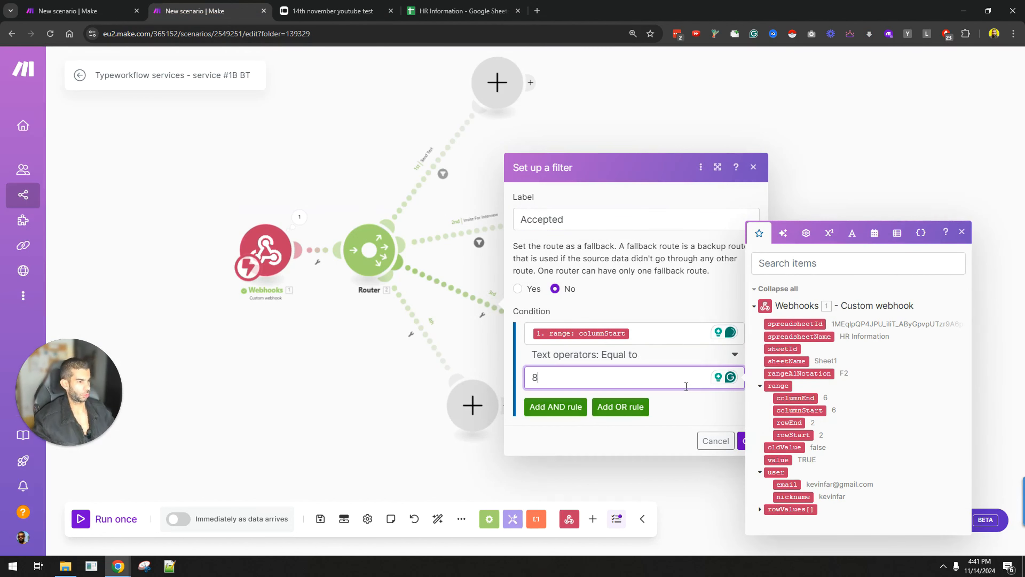
click(603, 358)
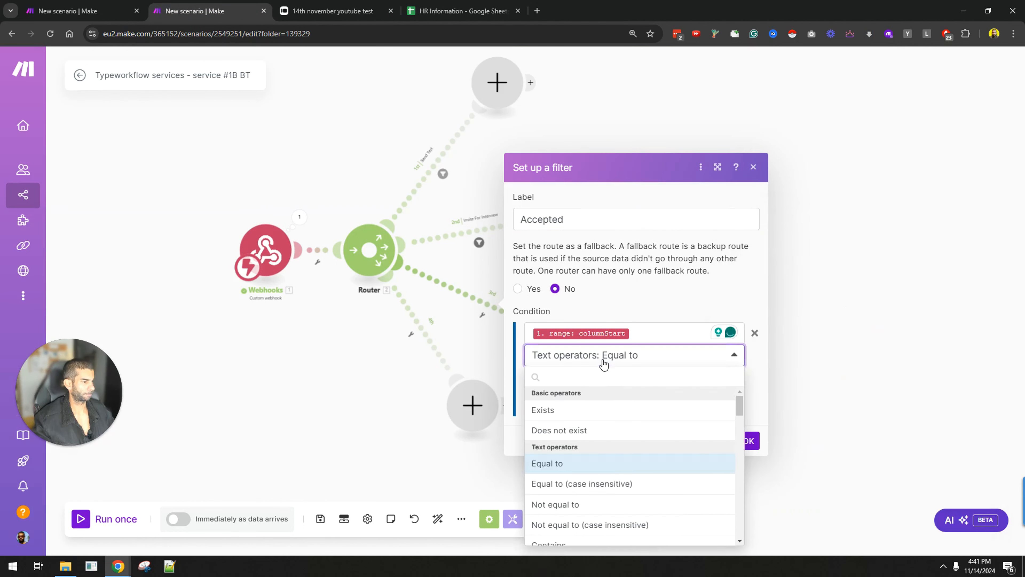
scroll(597, 453, down, 5)
scroll(594, 444, down, 1)
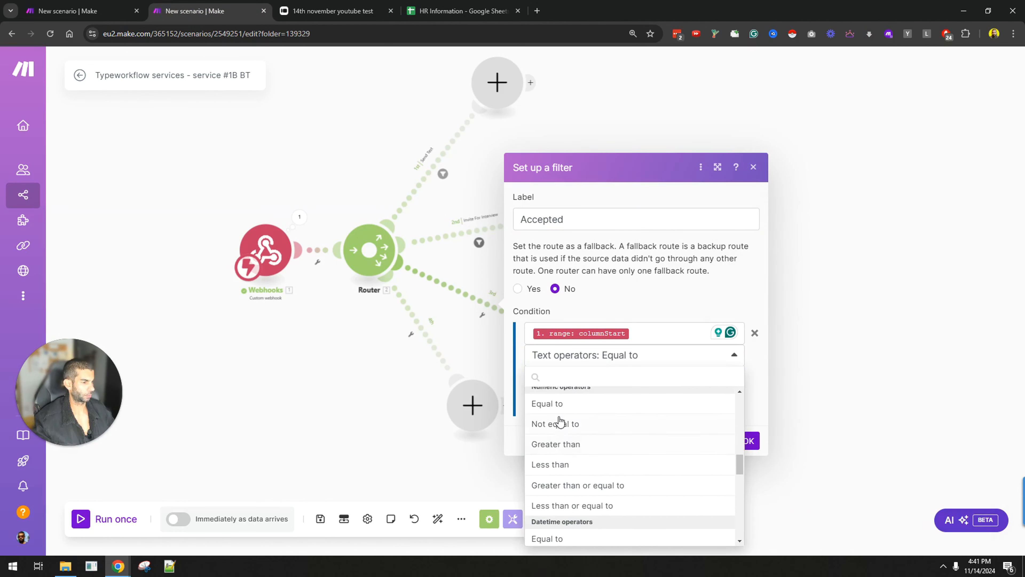
click(559, 403)
Step: Add an AND rule requiring the webhook's value to equal true, and confirm the filter
click(559, 406)
click(575, 426)
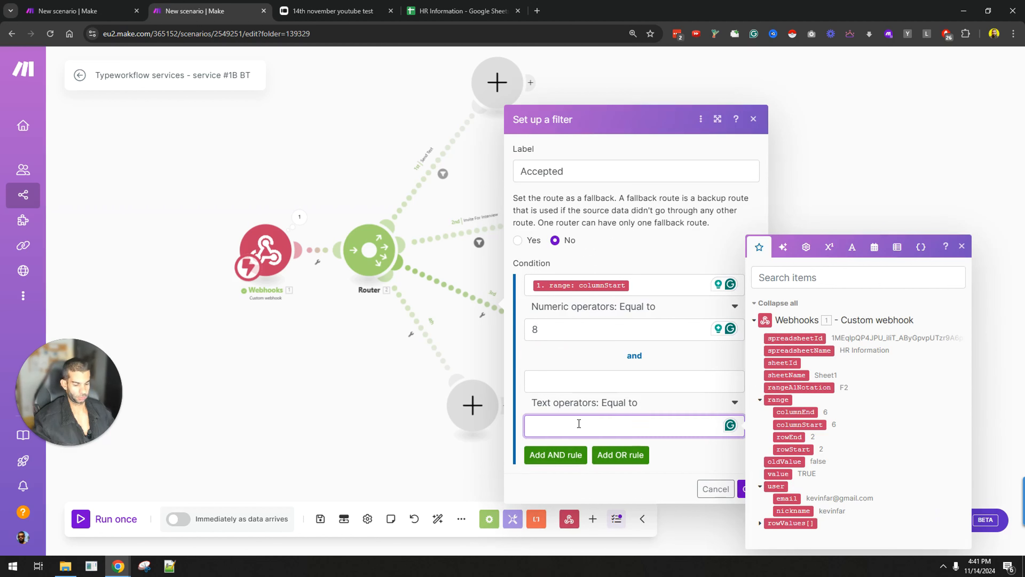
text(Accepted)
key(ctrl+a)
text(true)
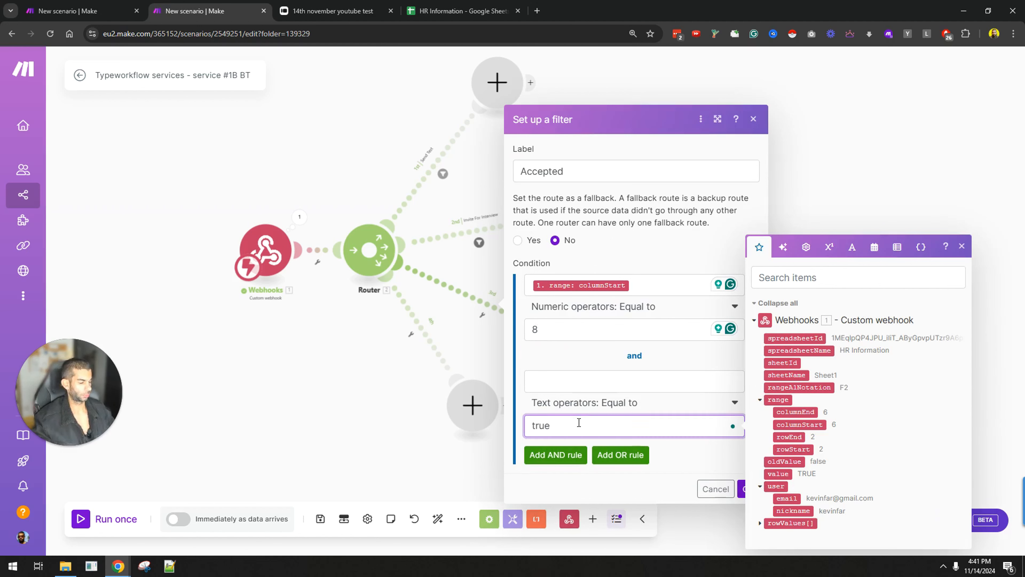
key(ctrl+a)
text(true)
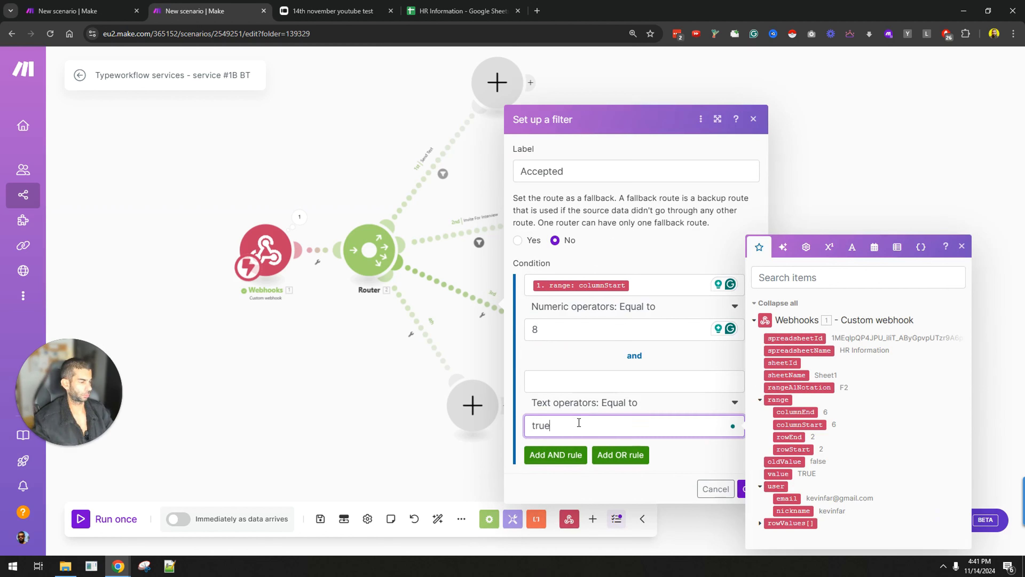
click(653, 381)
click(762, 463)
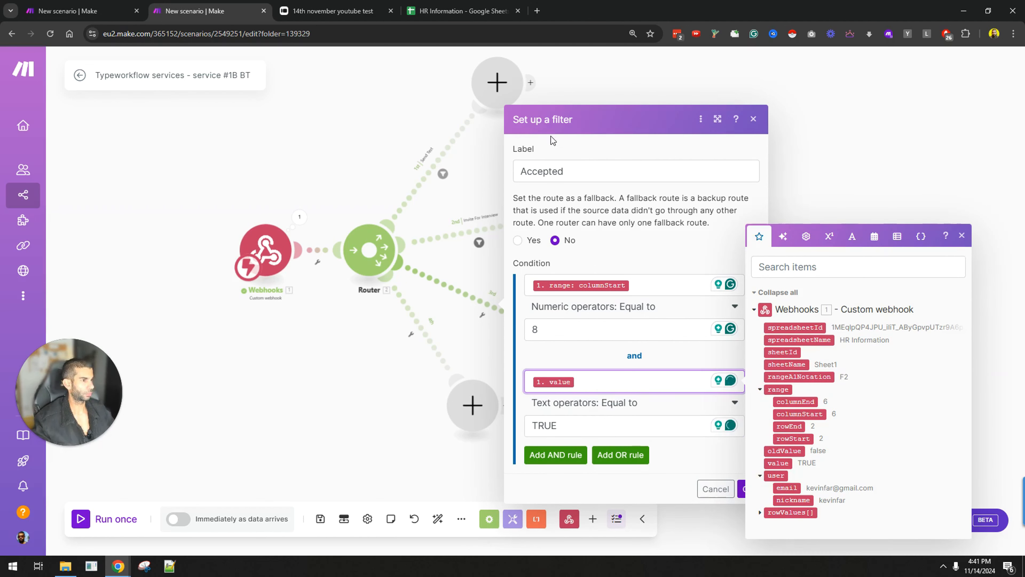
click(743, 488)
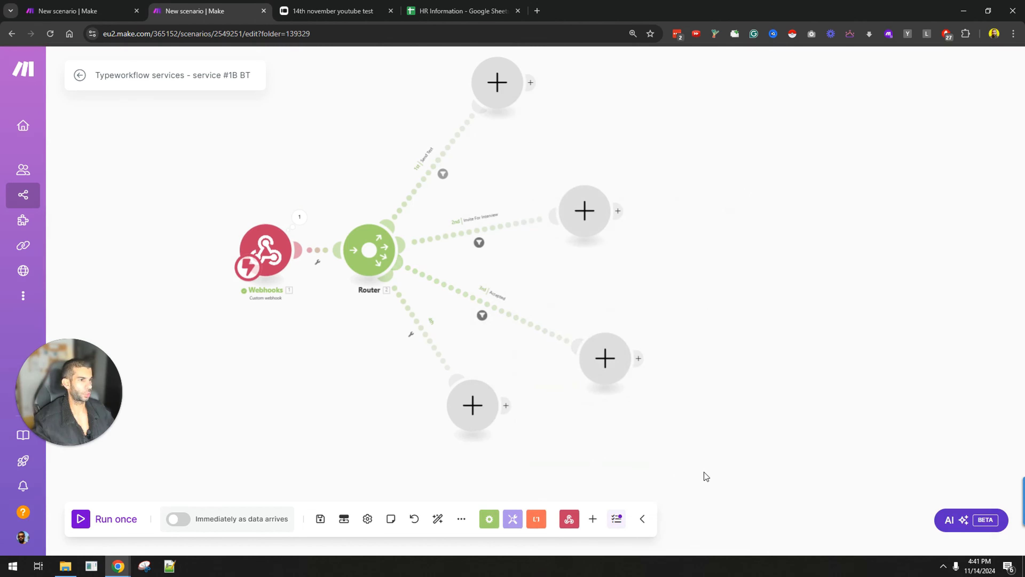
Step: Set the bottom route's first filter rule to columnStart Numeric Equal to 9, adding a second AND rule
click(449, 9)
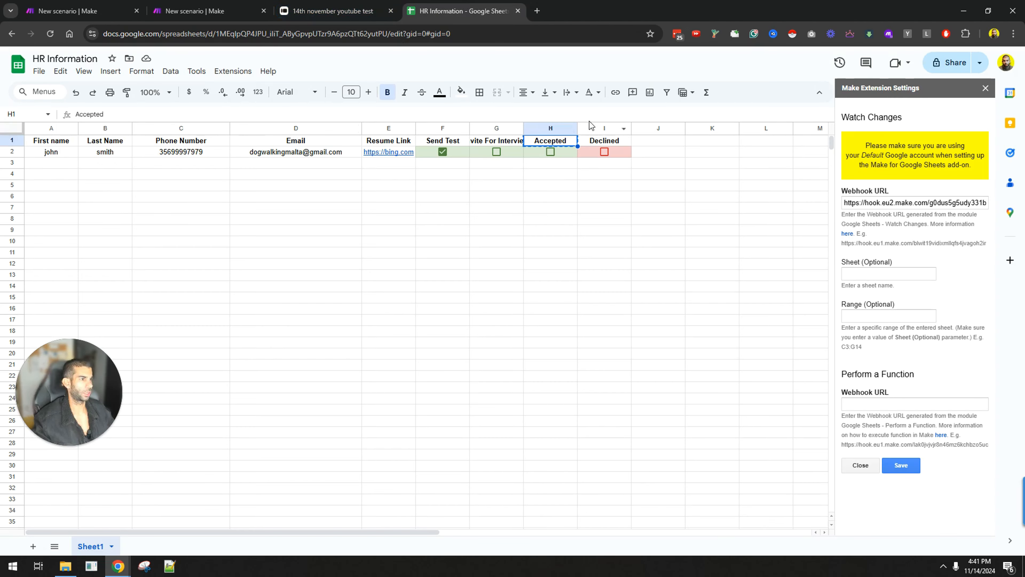
click(194, 11)
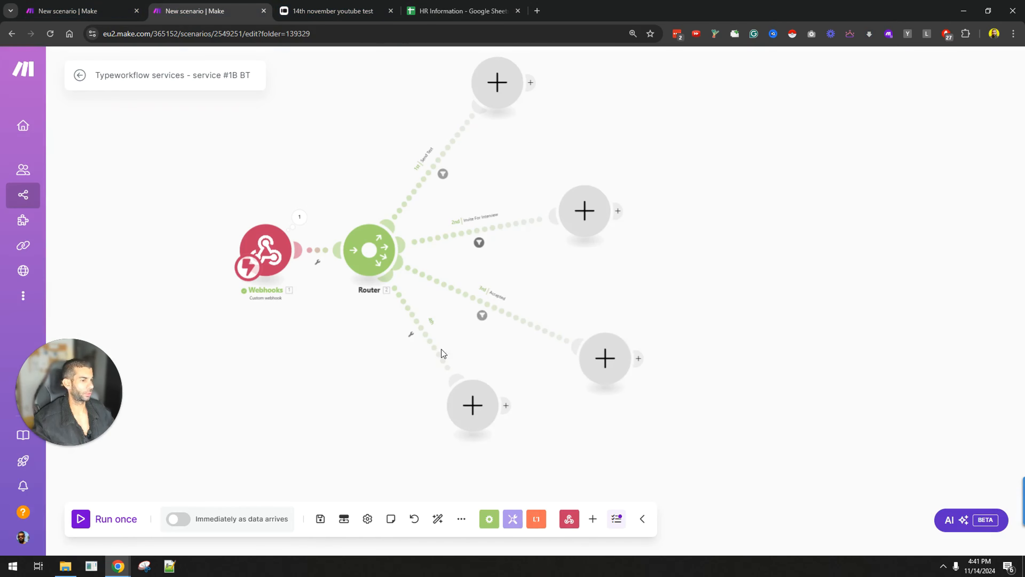
click(441, 350)
click(567, 357)
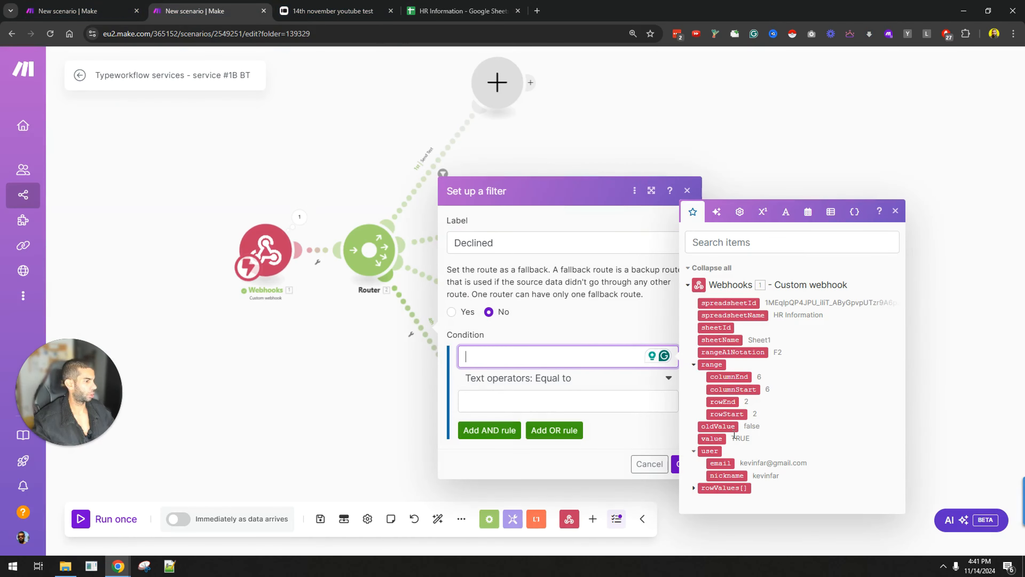
click(734, 389)
click(535, 402)
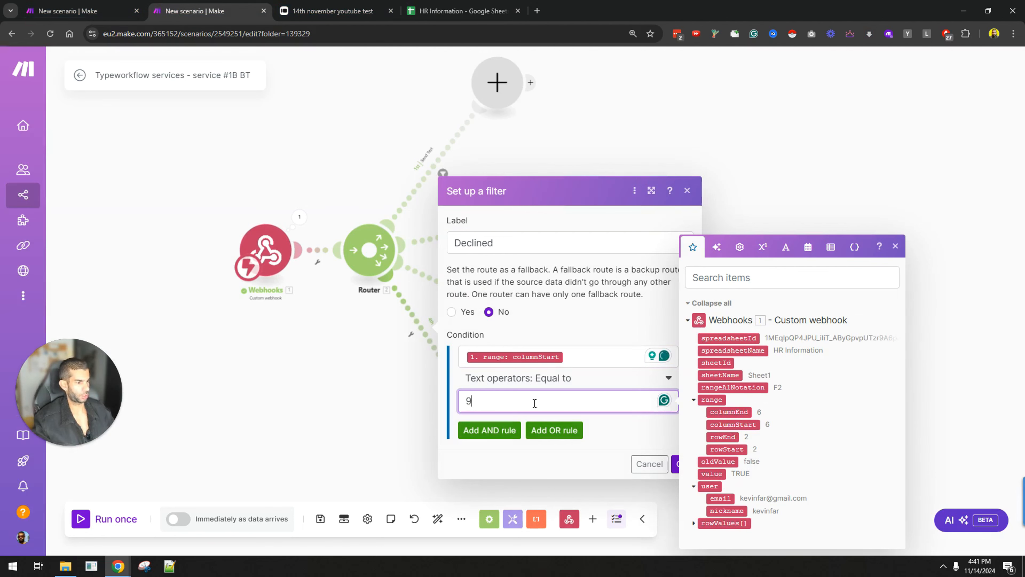
click(500, 435)
click(534, 423)
click(528, 404)
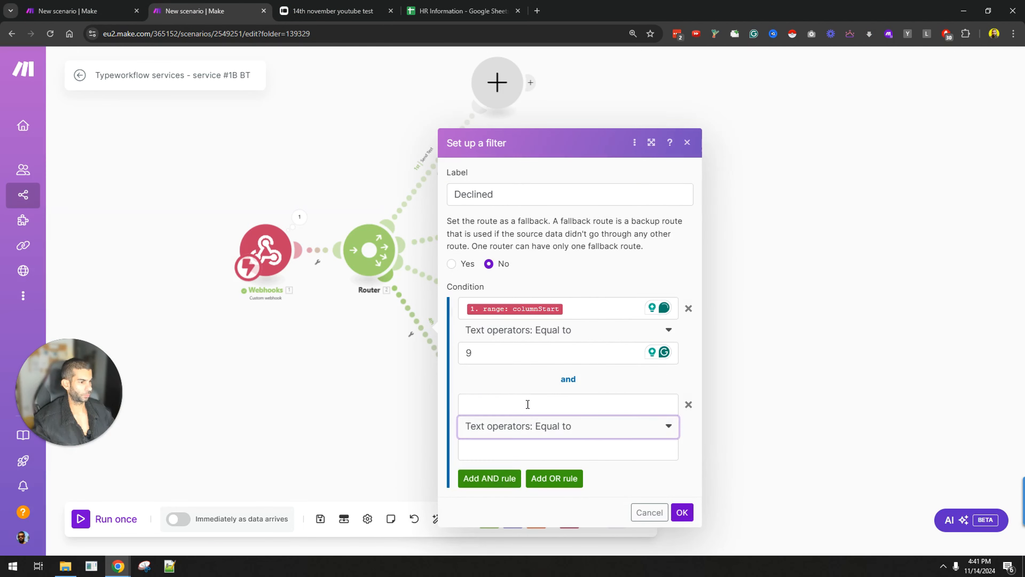
click(512, 335)
scroll(529, 428, down, 5)
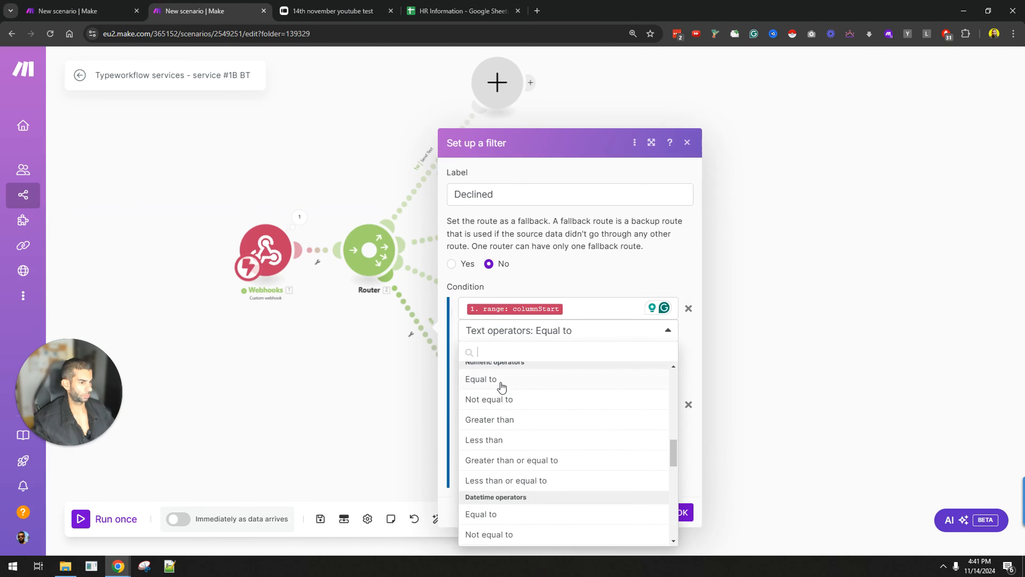
click(501, 383)
Step: Make the second rule value Equal to TRUE and save the Declined filter
click(512, 405)
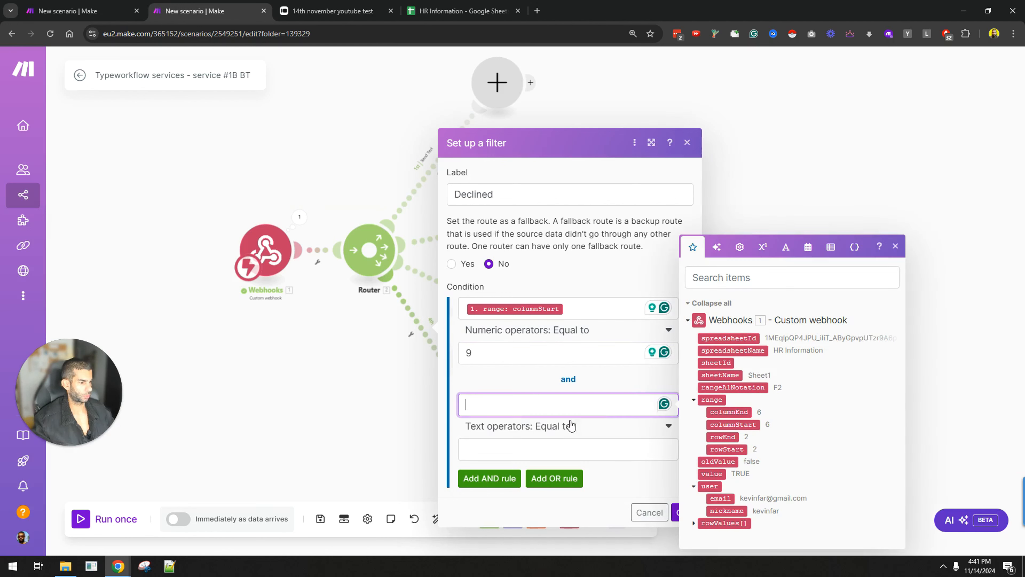
click(711, 474)
click(556, 444)
text(T)
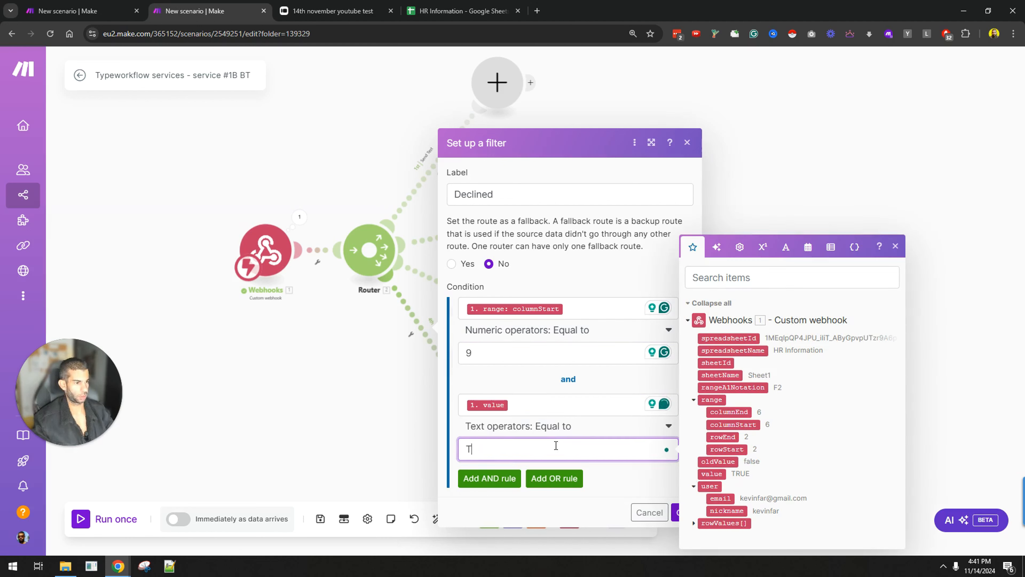
text(RUE)
click(592, 492)
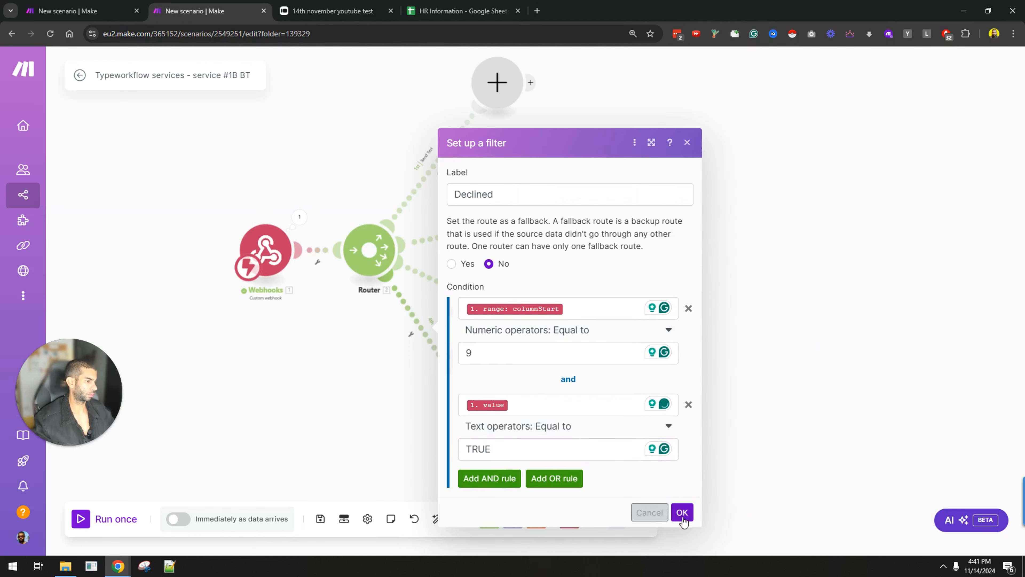
click(682, 512)
Step: Bring all four routes into view and save the scenario with Ctrl+S
scroll(715, 125, down, 1)
drag(715, 125, 653, 167)
key(ctrl+s)
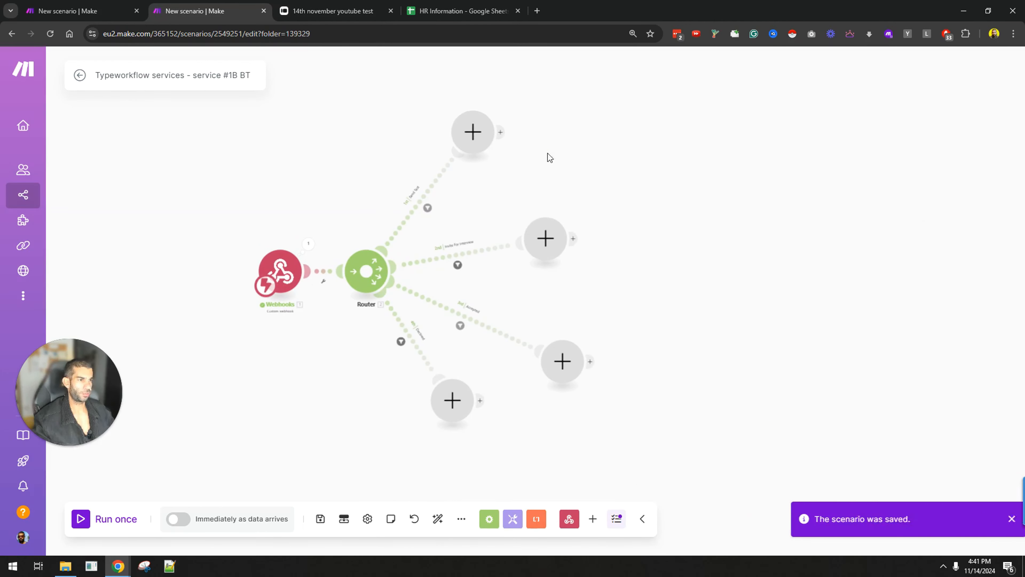
click(477, 133)
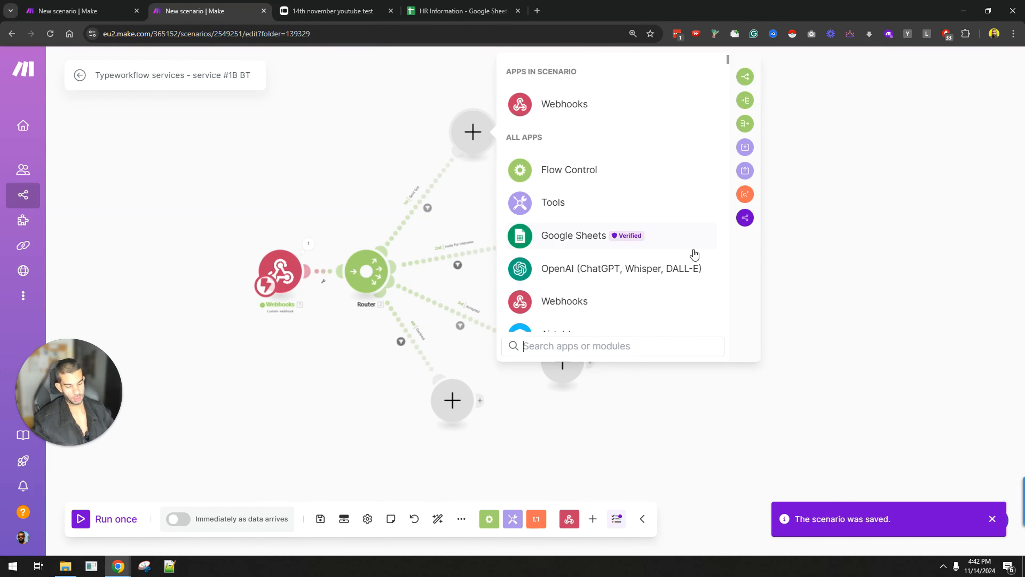
Step: Add a Gmail Create a Draft module to the first route, using the Gmail connection and Drafts folder
text(gmail)
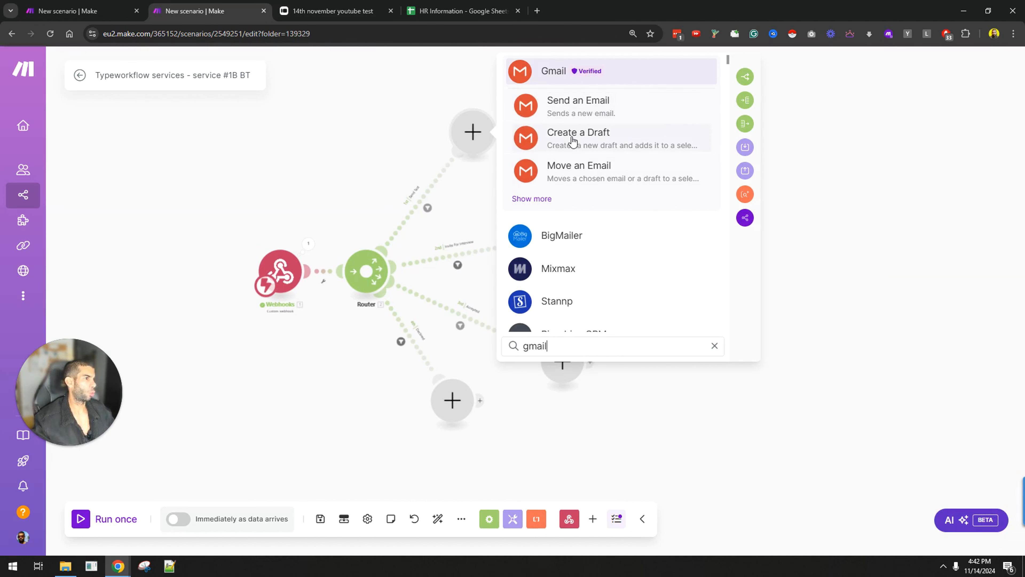
click(573, 137)
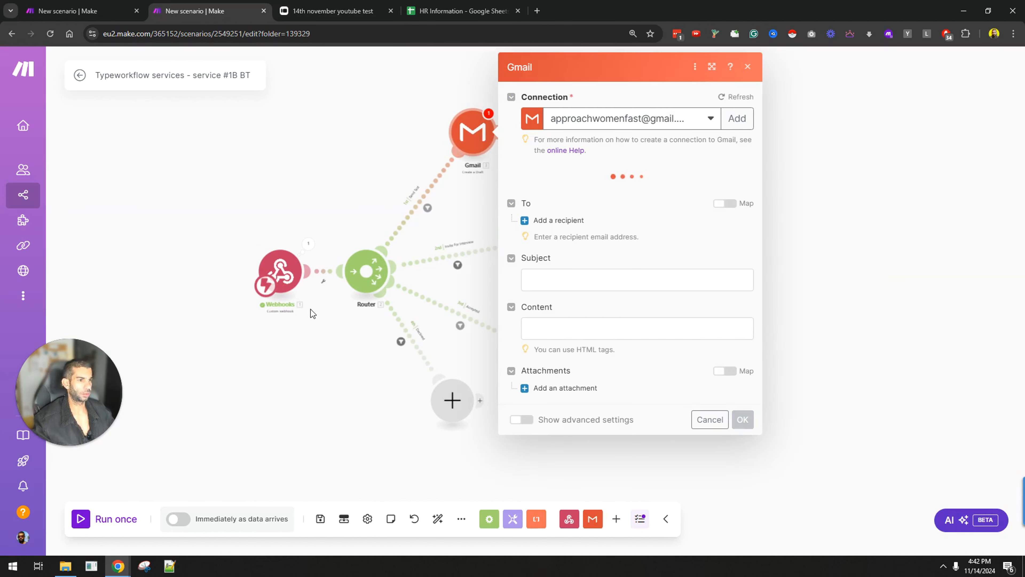
click(652, 119)
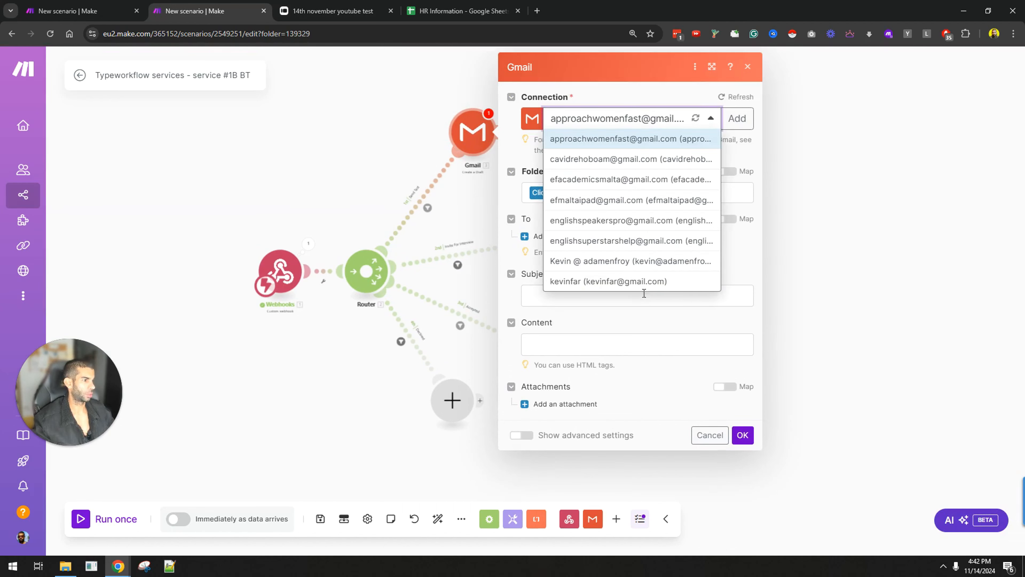
click(634, 282)
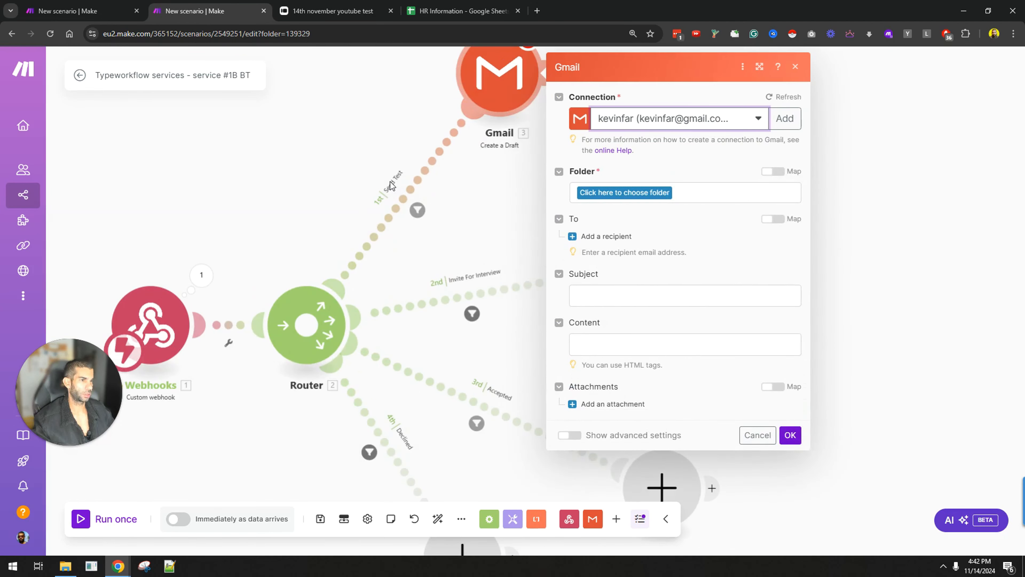
click(573, 193)
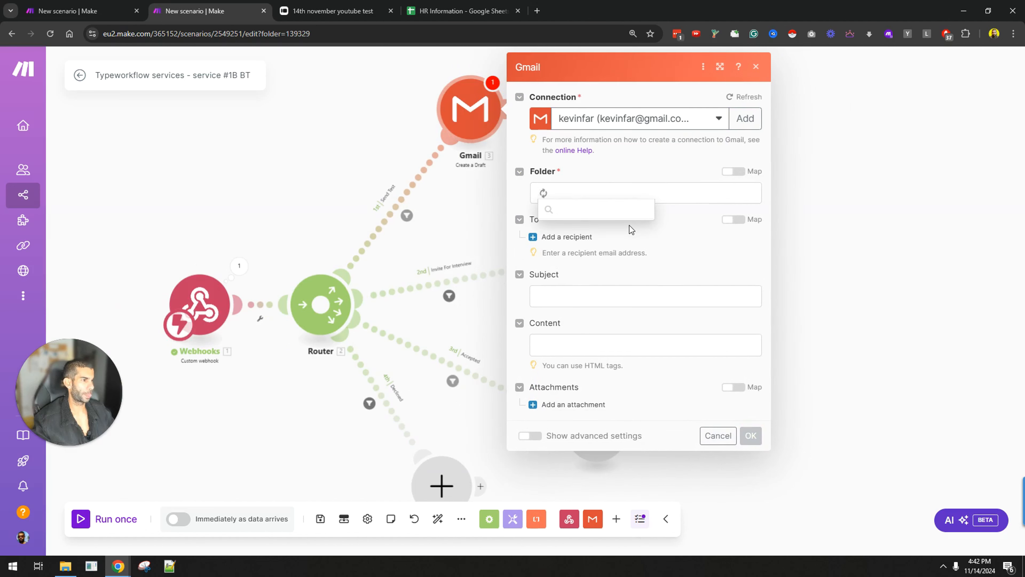
click(601, 267)
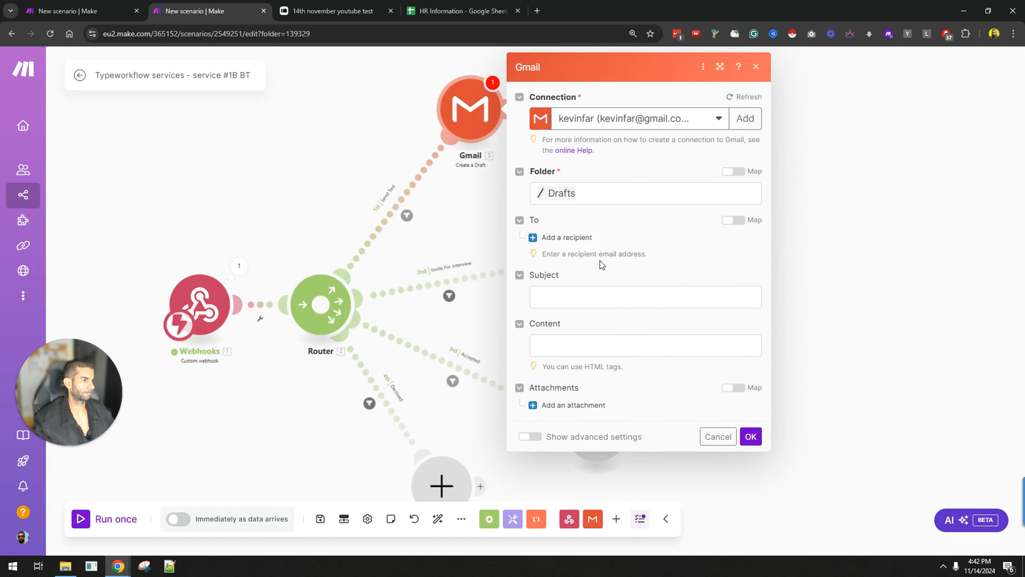
Step: Set the draft subject to 'You've been chosen!' and write the multi-line message body
click(583, 299)
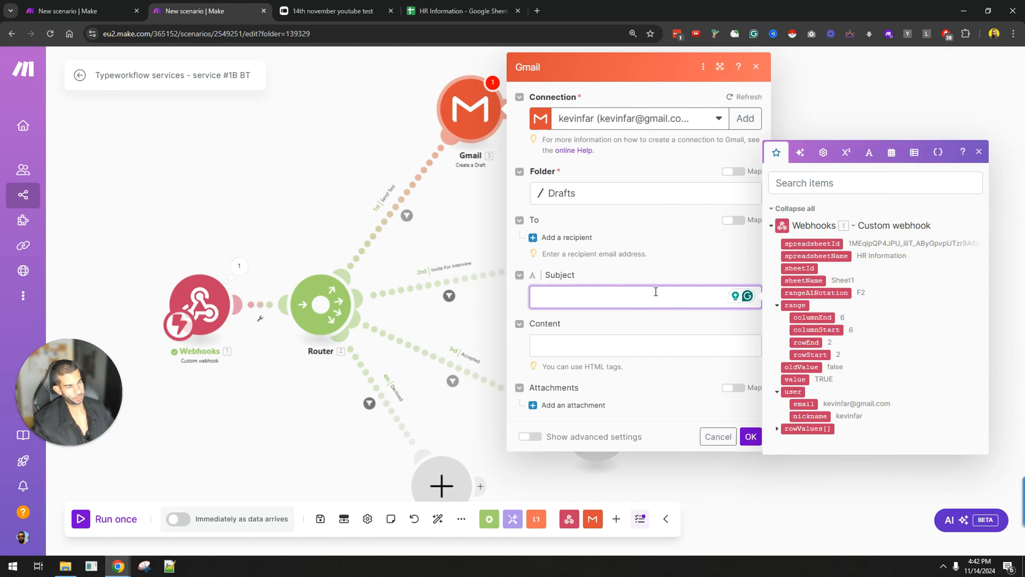
text(You've )
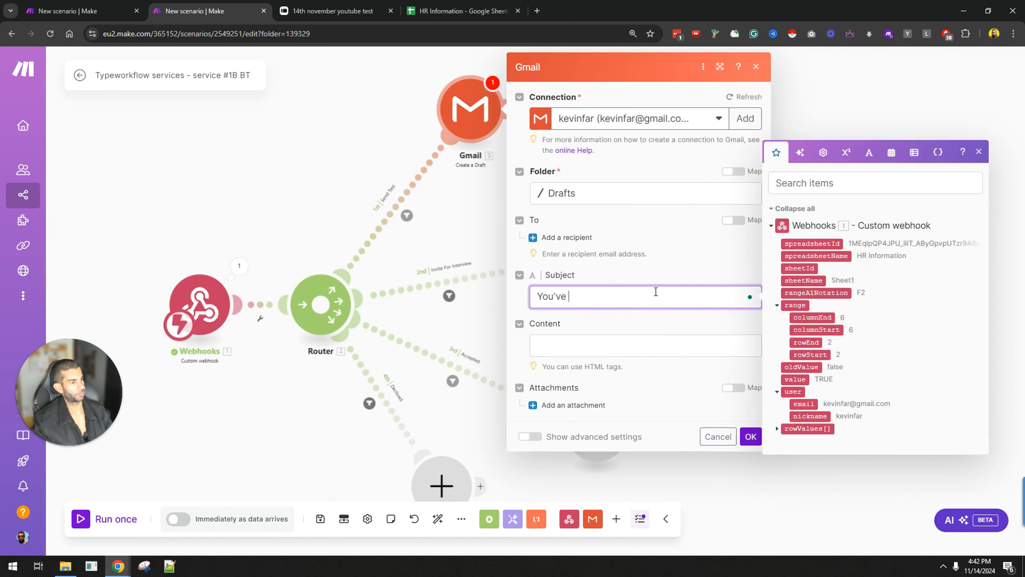
text(been chosen!)
click(603, 344)
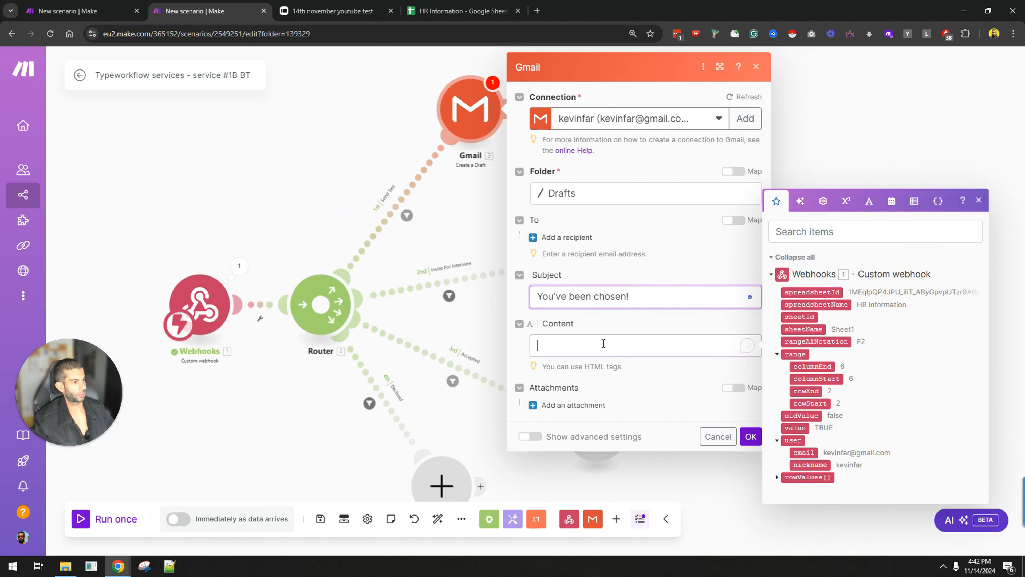
text(Hey)
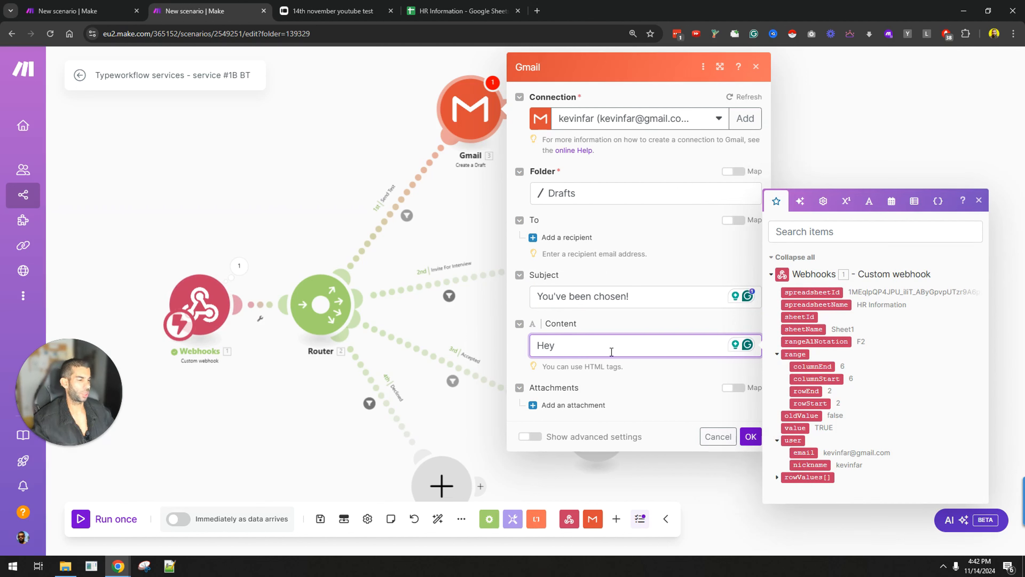
text(x)
key(Return)
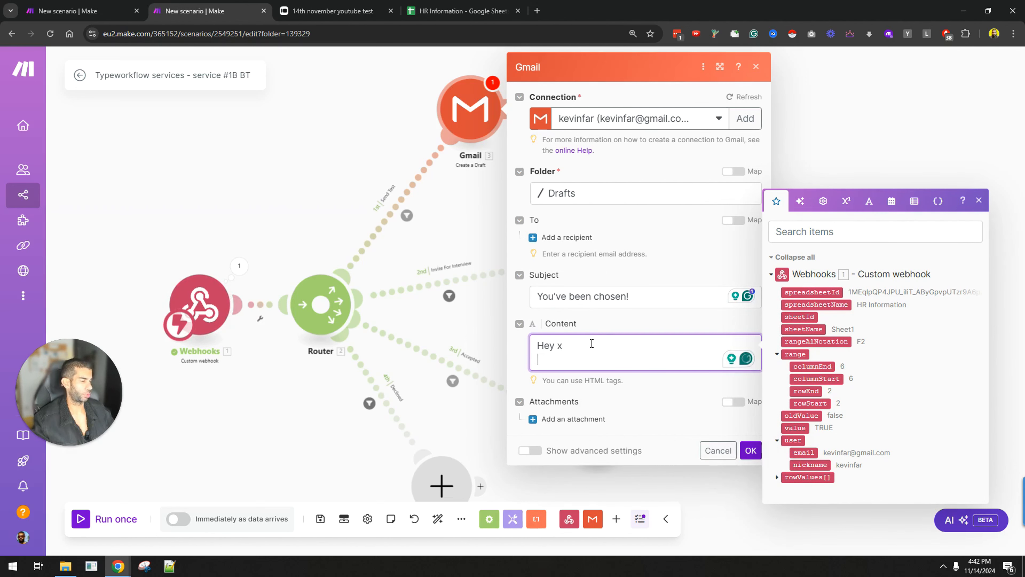
text(Yo)
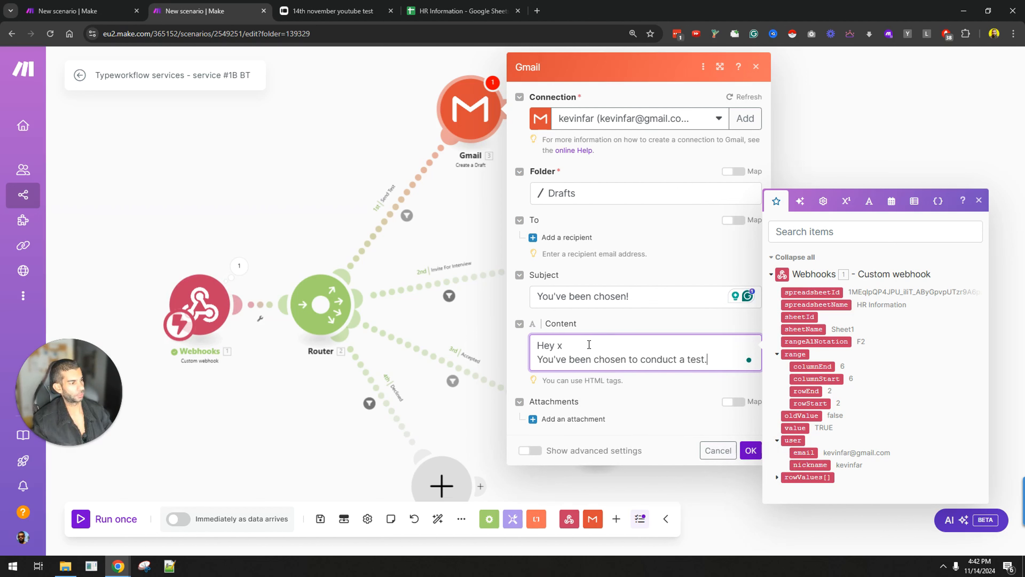
key(Return)
text(Here's the link to start)
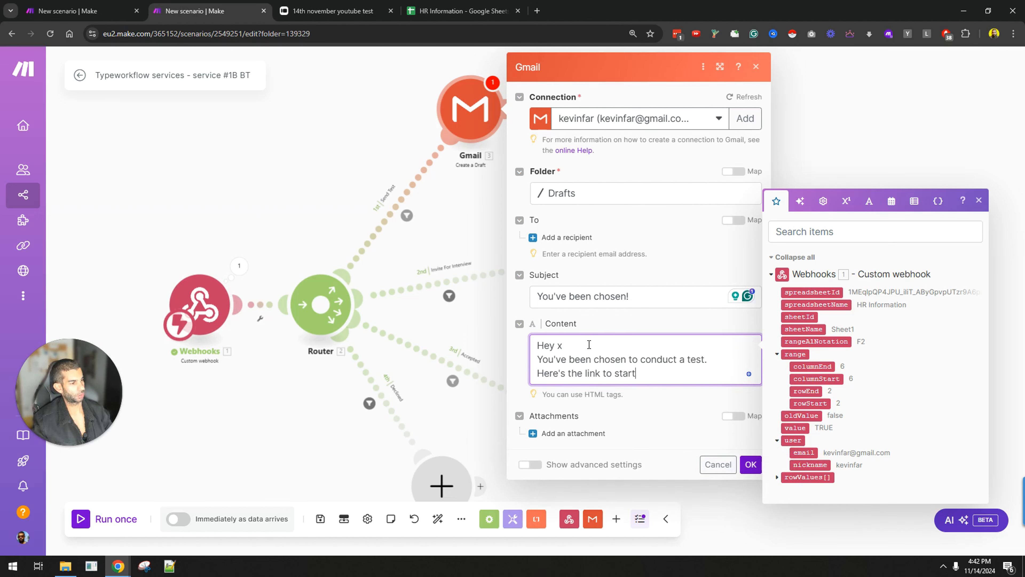
text(: xx)
key(Return)
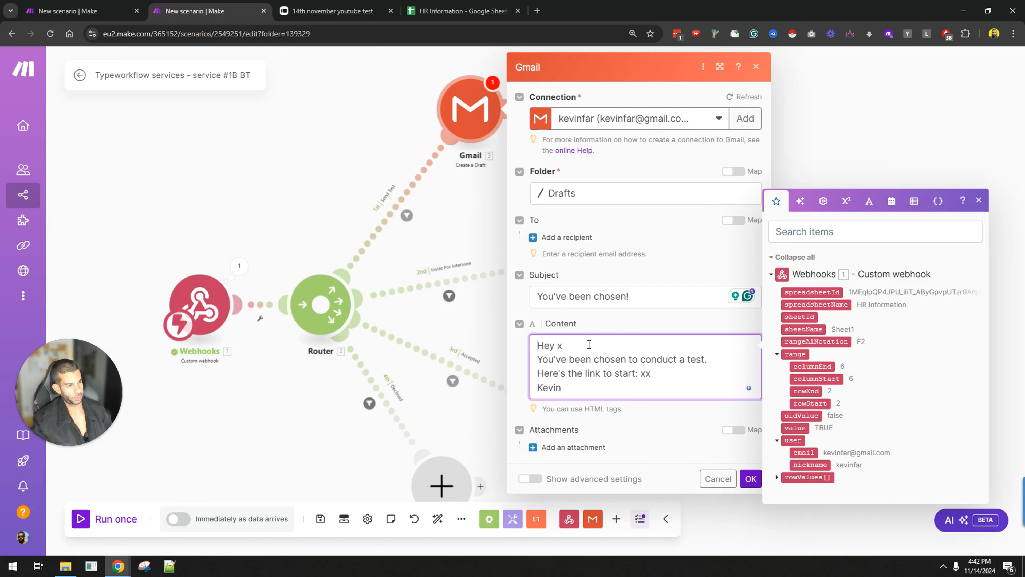
Step: Append <br> tags to each body line and confirm the Gmail draft settings
click(589, 344)
text(<br>)
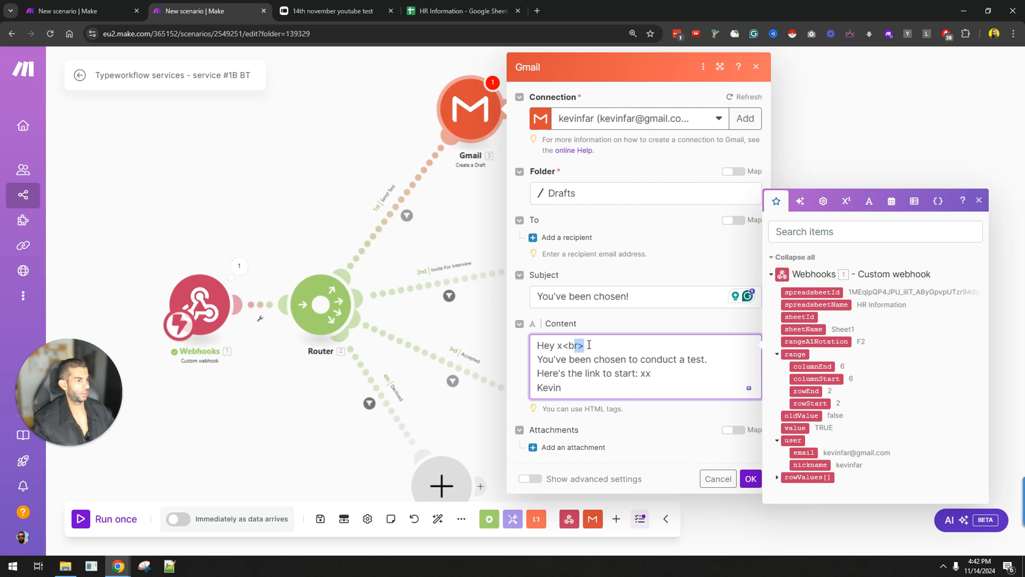
key(Down)
key(End)
text(<br>)
key(Down)
text(<br>)
key(Down)
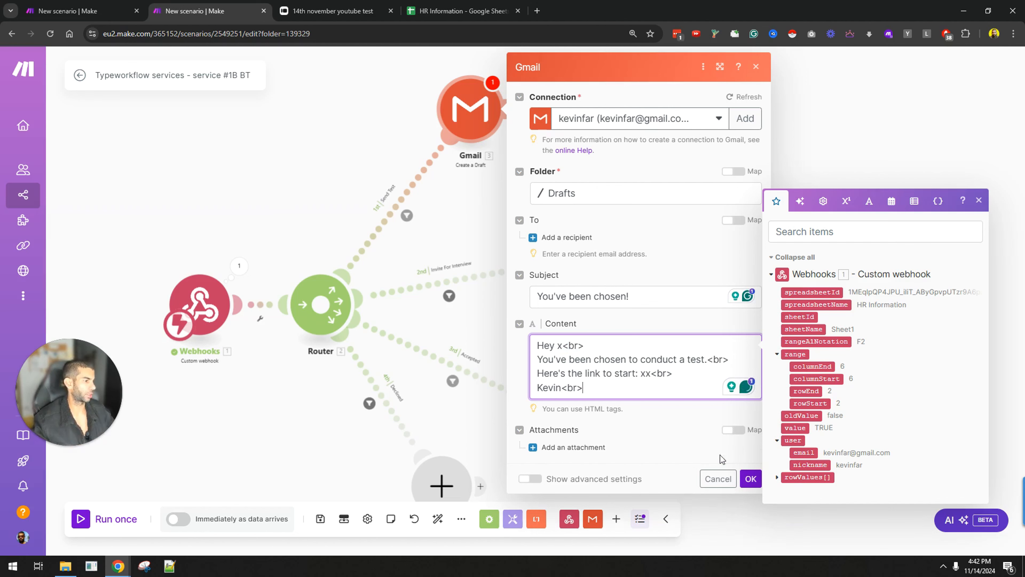
click(563, 346)
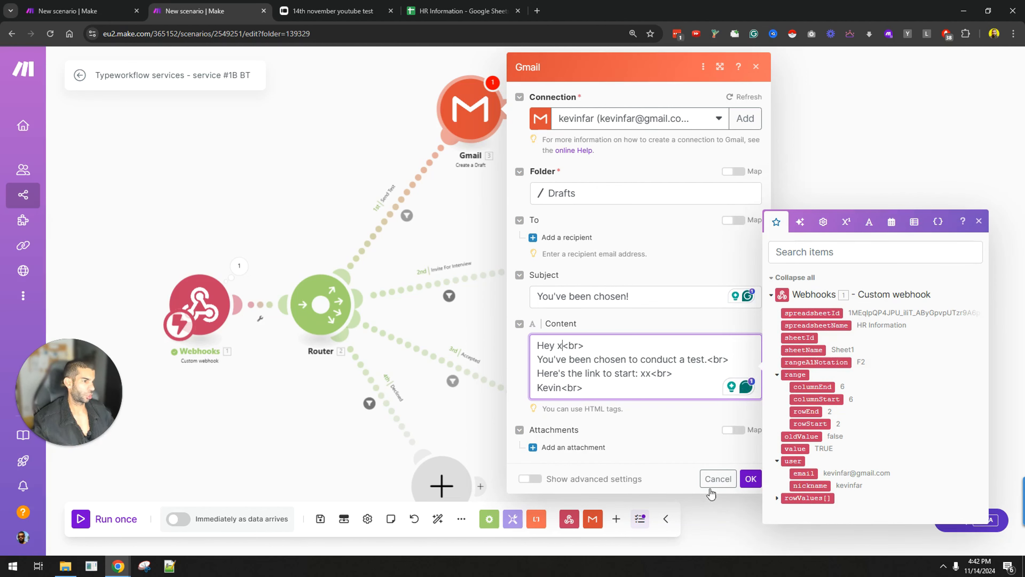
click(749, 480)
Step: Select row 2 in the HR Information sheet, then drag Make's Webhooks module leftward
click(440, 5)
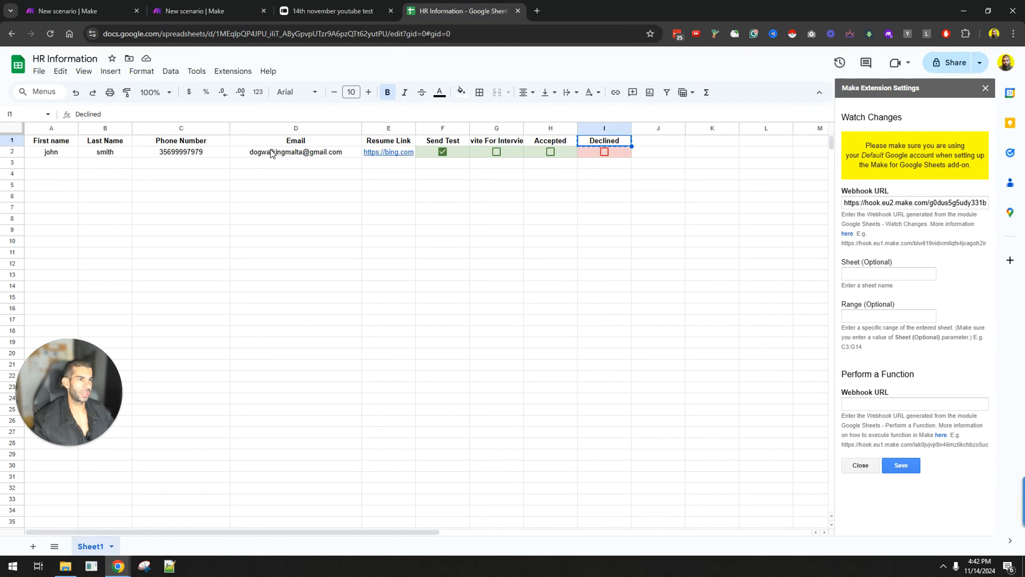
click(20, 153)
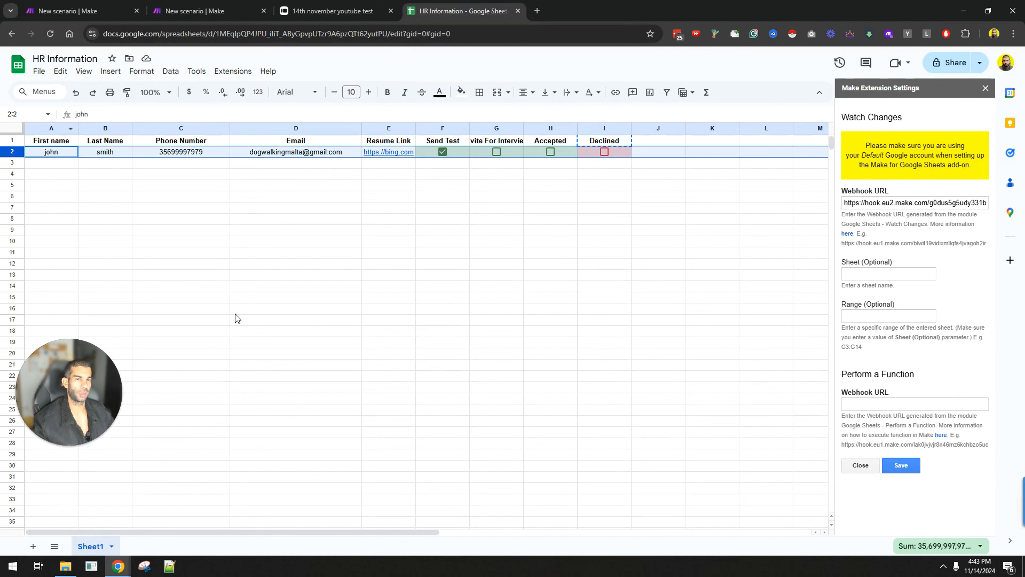
click(221, 7)
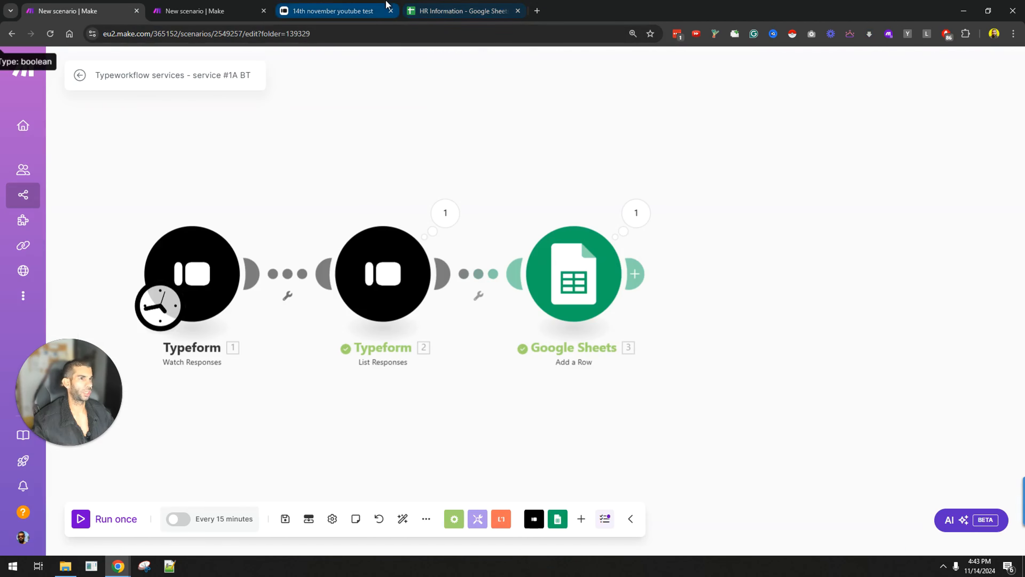
drag(206, 314, 155, 305)
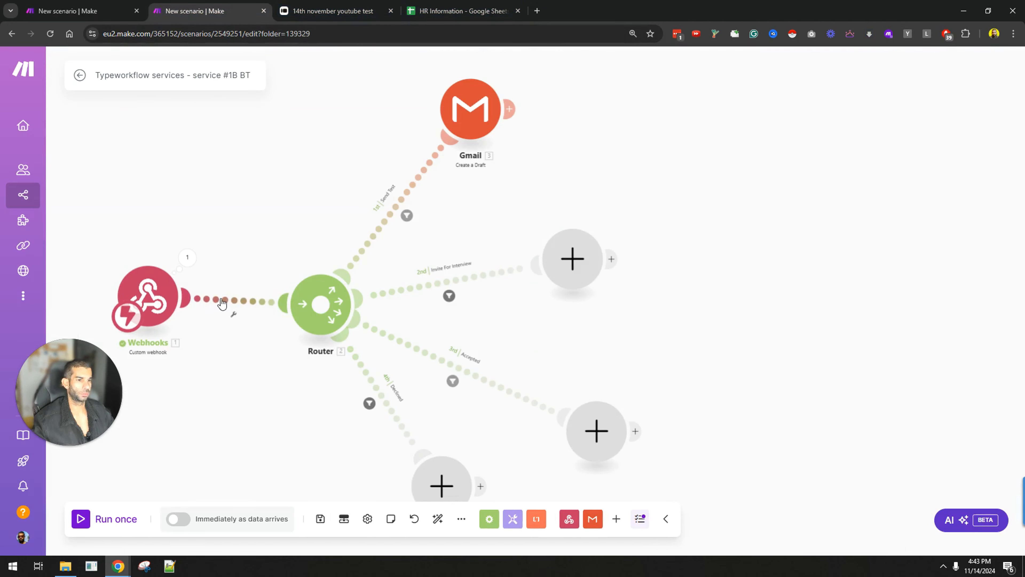
Step: Add a Google Sheets Get a Cell module on the Webhooks-to-Router link via Add a module
right_click(238, 301)
click(266, 382)
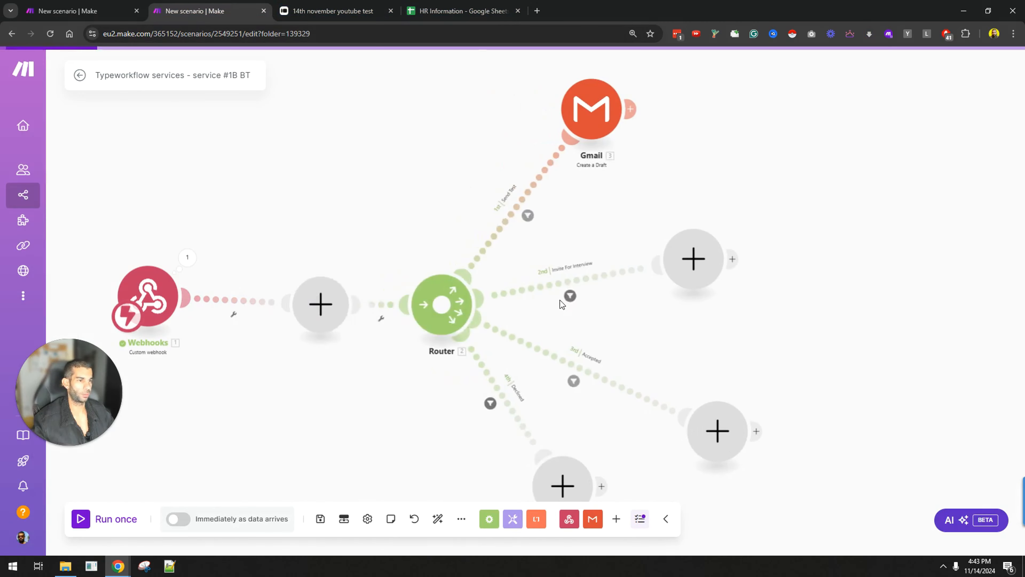
click(437, 365)
scroll(464, 323, down, 3)
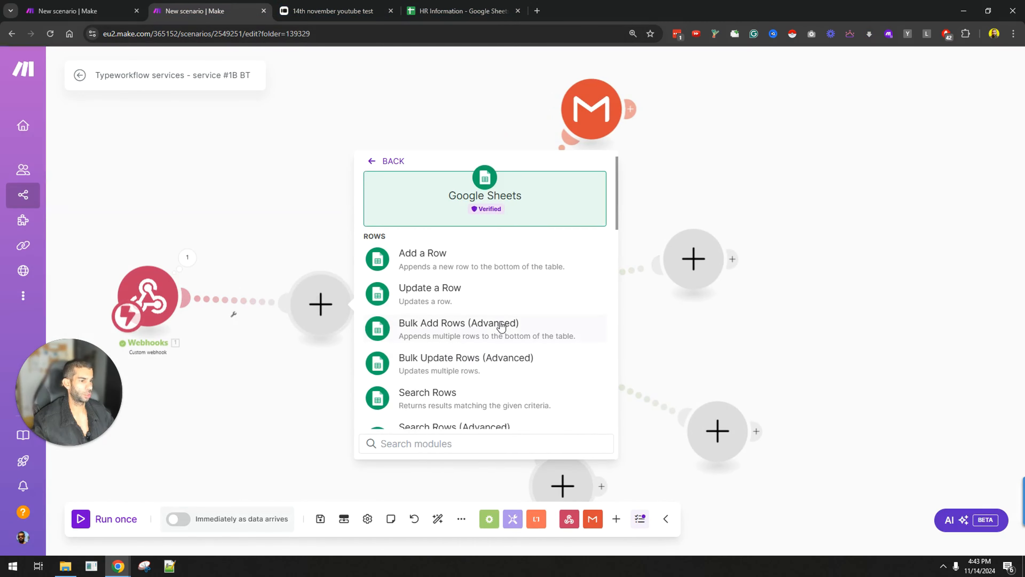
scroll(476, 307, down, 2)
scroll(464, 291, up, 5)
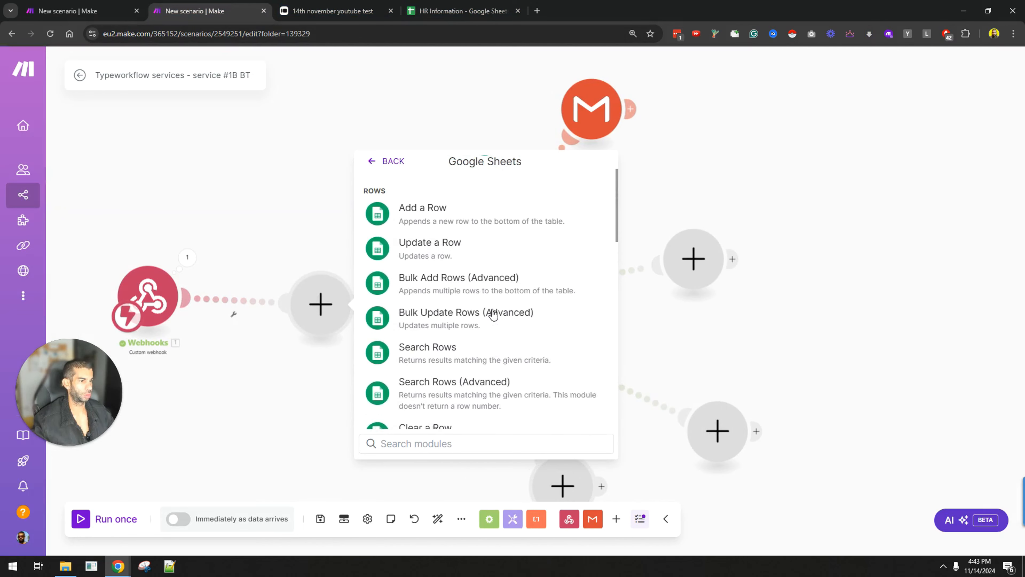
scroll(461, 311, down, 4)
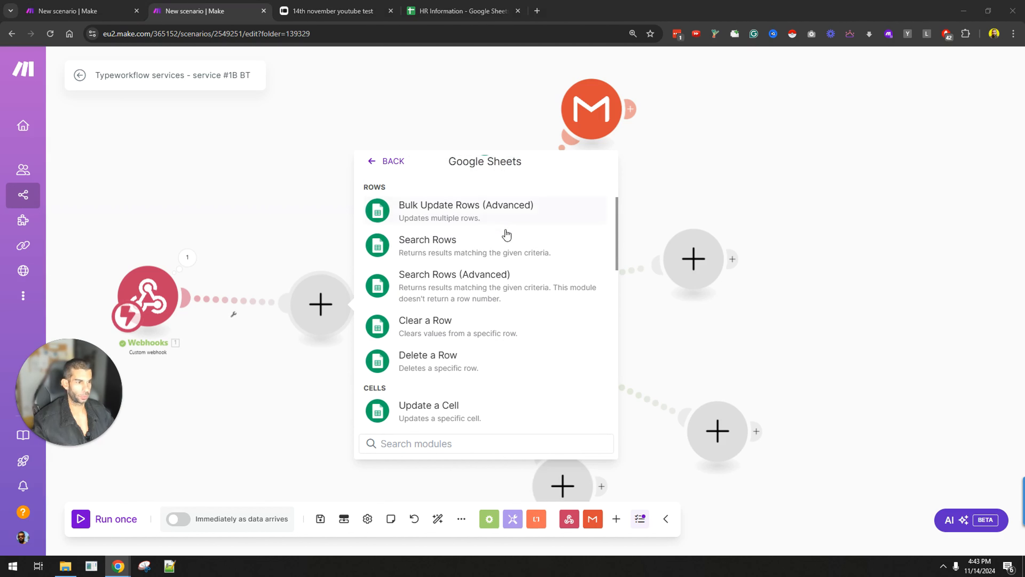
scroll(531, 344, down, 4)
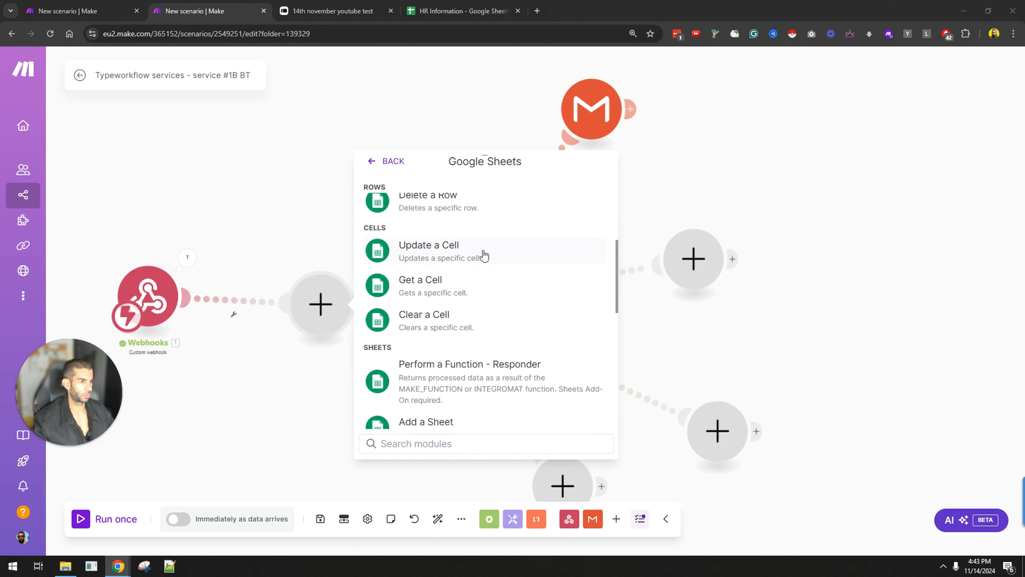
click(460, 287)
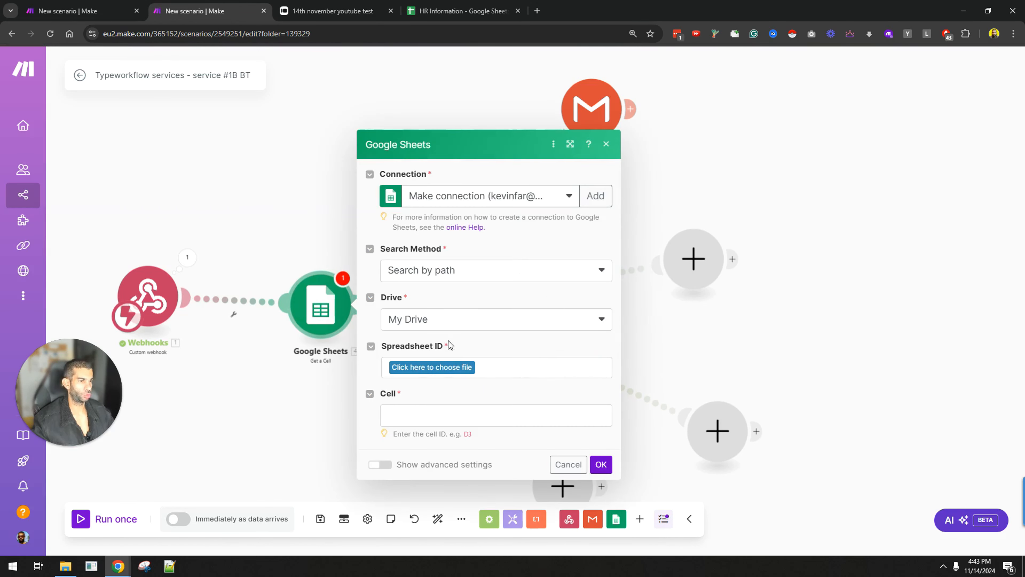
Step: Point the Get a Cell module at the HR Information spreadsheet's Sheet1
click(554, 363)
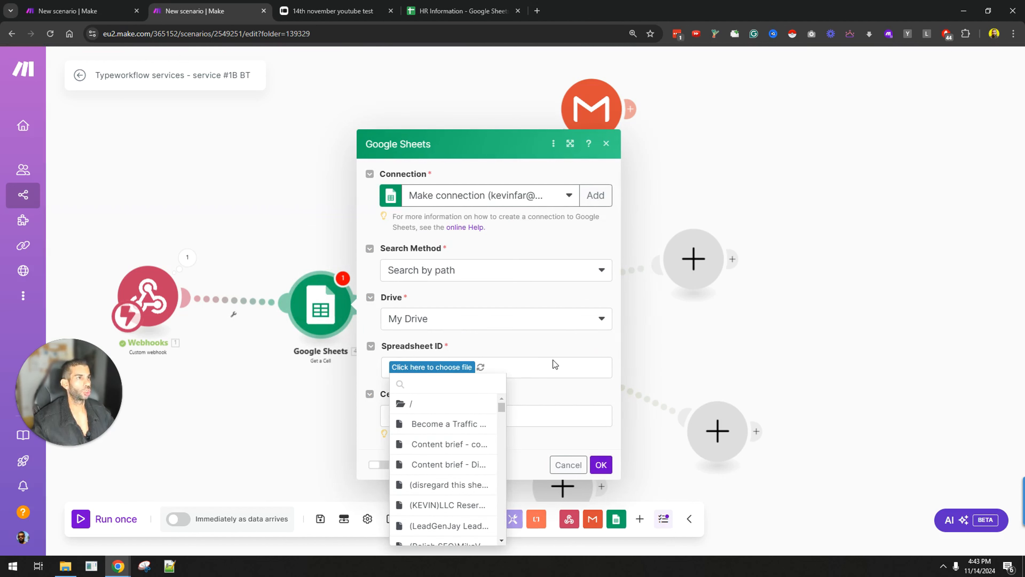
click(427, 384)
text(hr in)
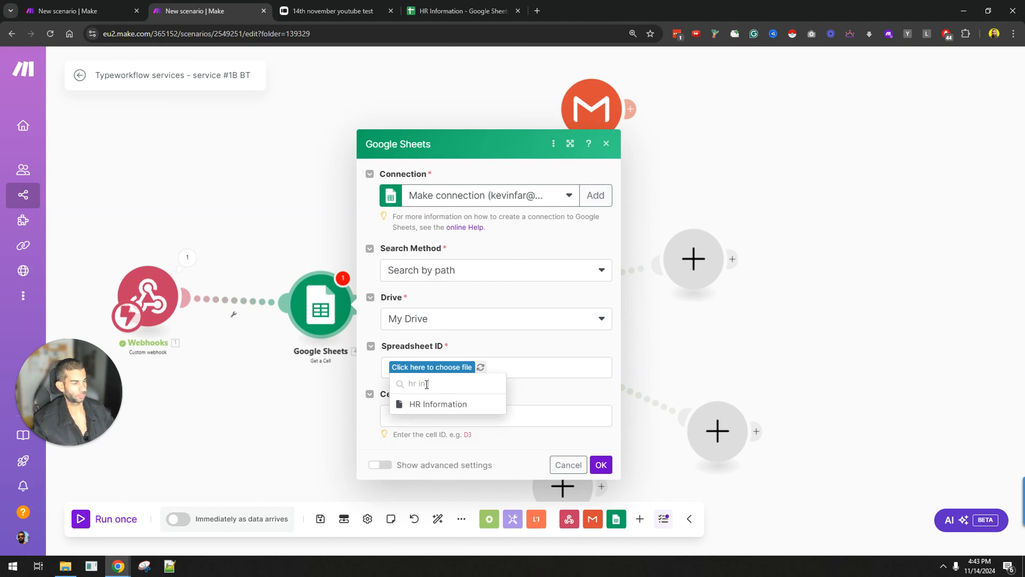
click(437, 403)
click(446, 396)
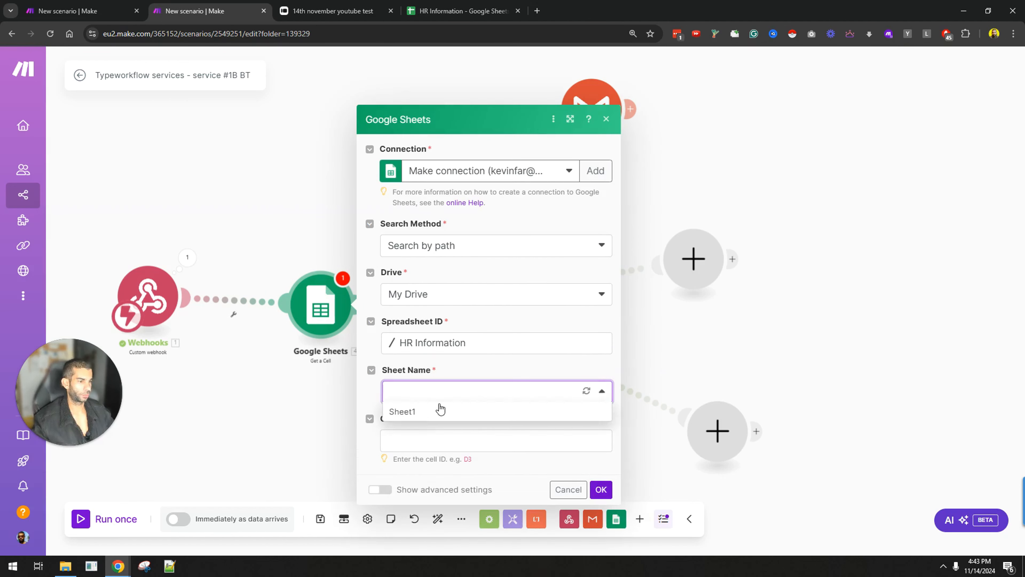
click(437, 409)
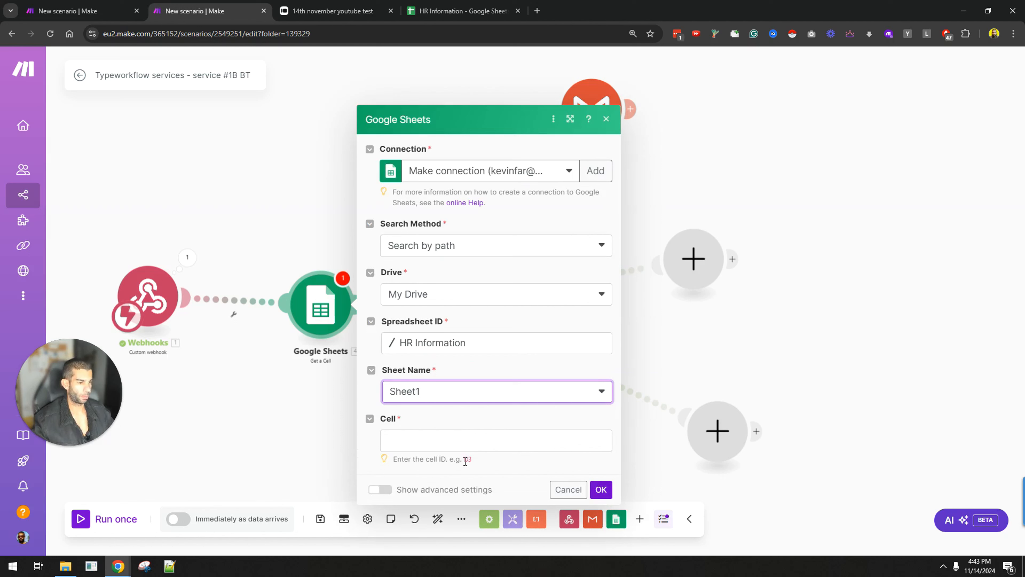
Step: Set the Cell to column A followed by the webhook's mapped rowStart, after checking the webhook's range data
click(180, 265)
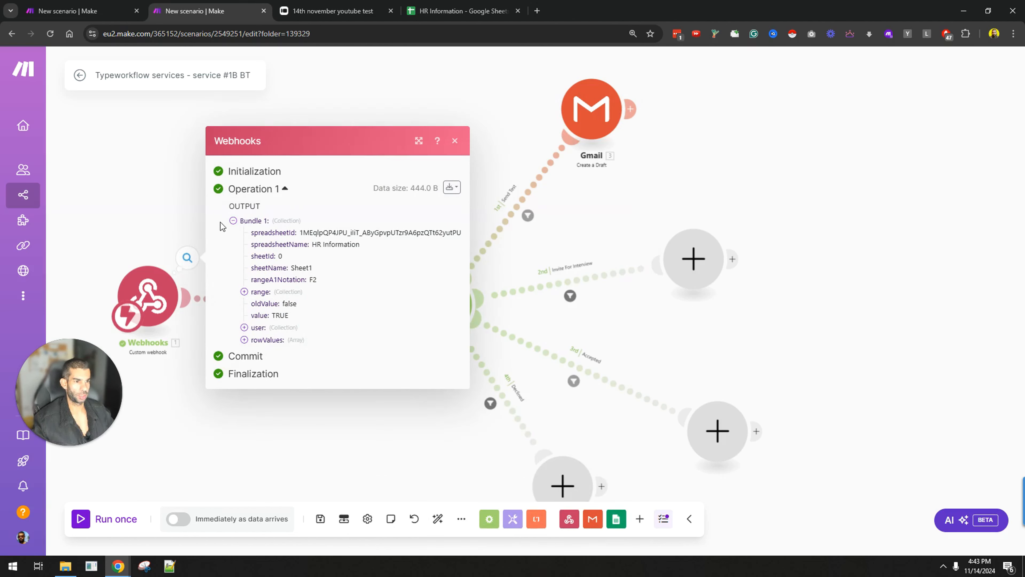
click(244, 292)
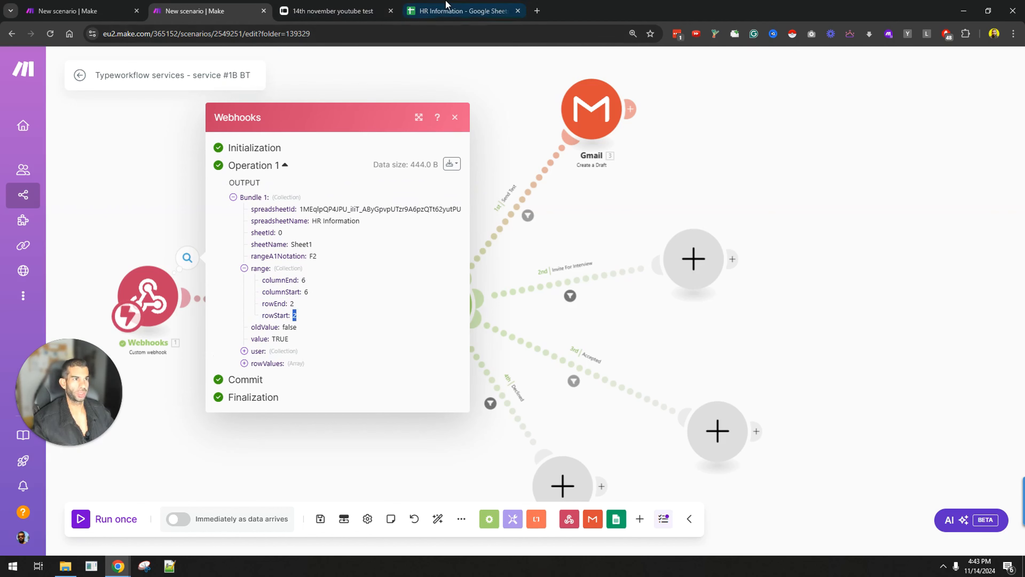
click(460, 11)
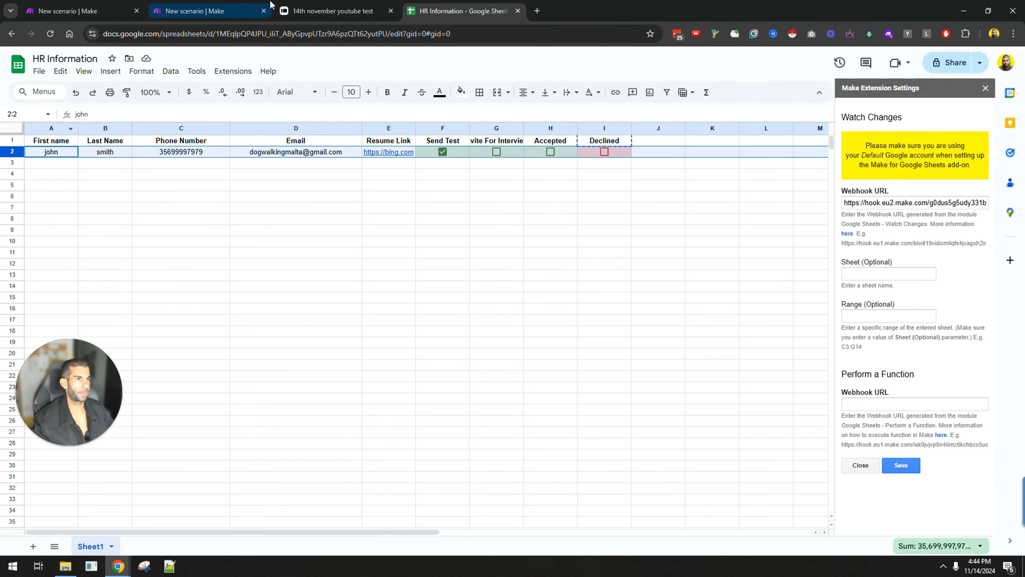
click(195, 11)
click(419, 373)
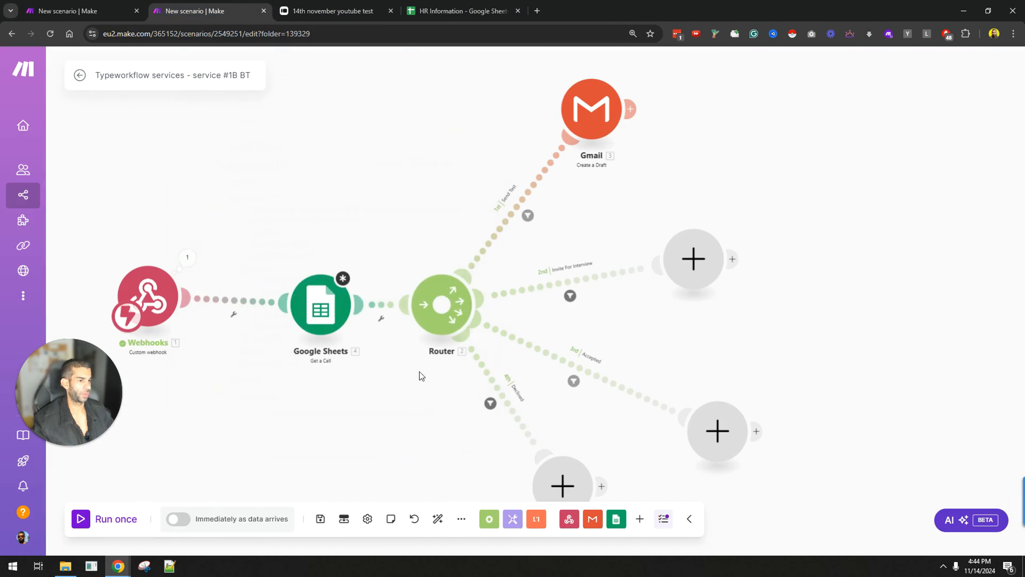
click(321, 309)
click(433, 438)
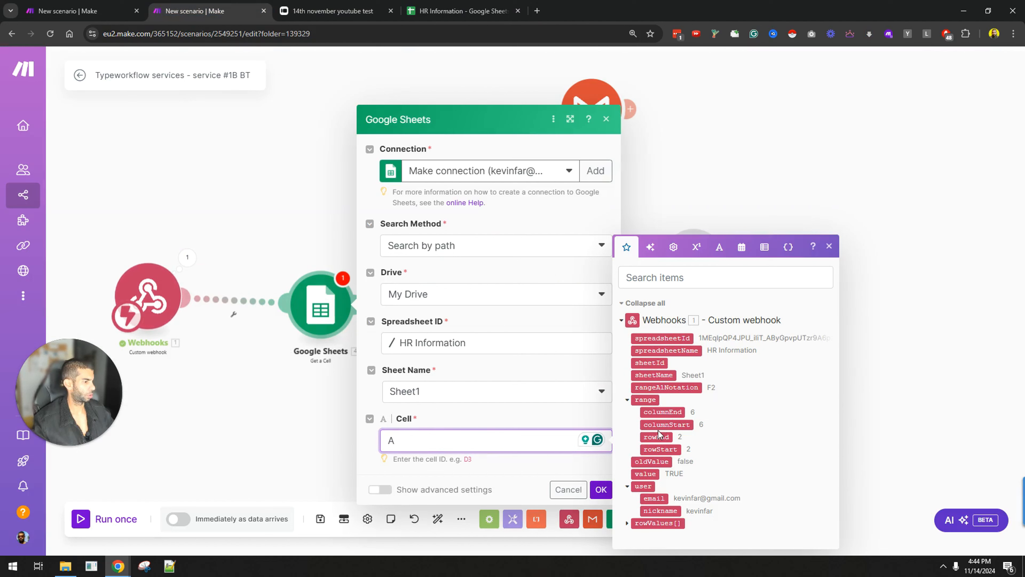
click(658, 449)
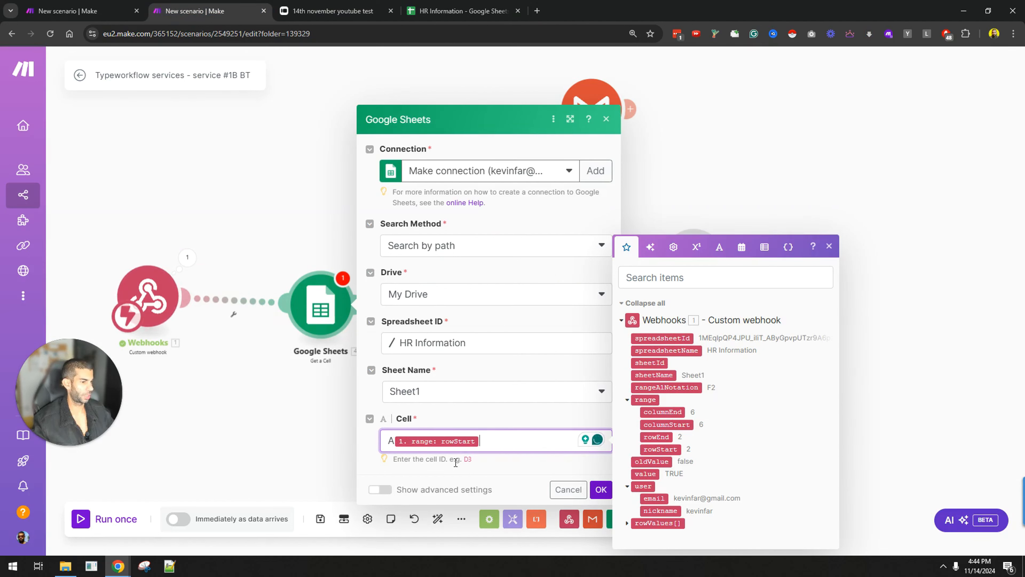
key(Return)
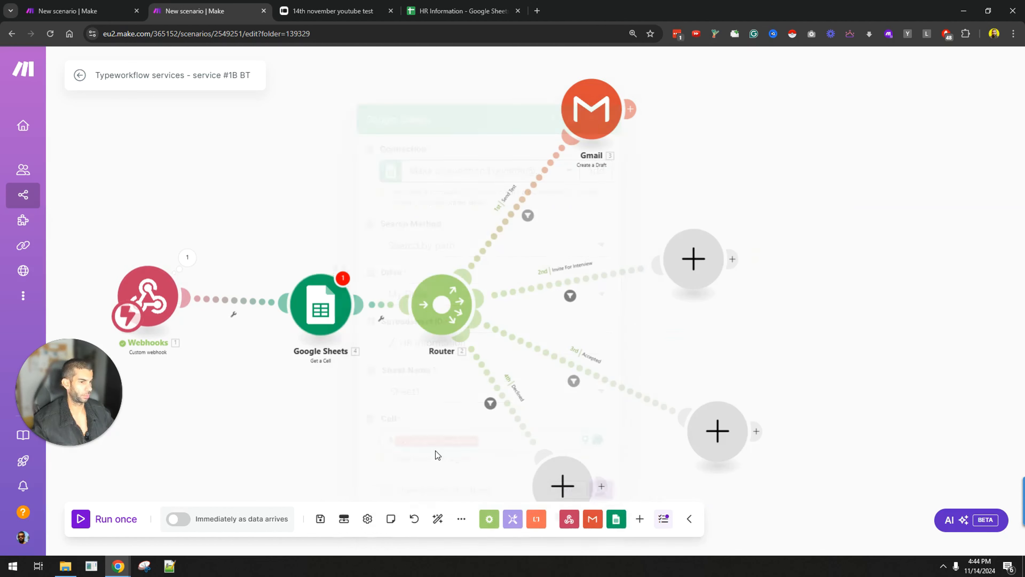
Step: Run the Get a Cell module on its own with rowStart set to 2
right_click(311, 315)
click(346, 342)
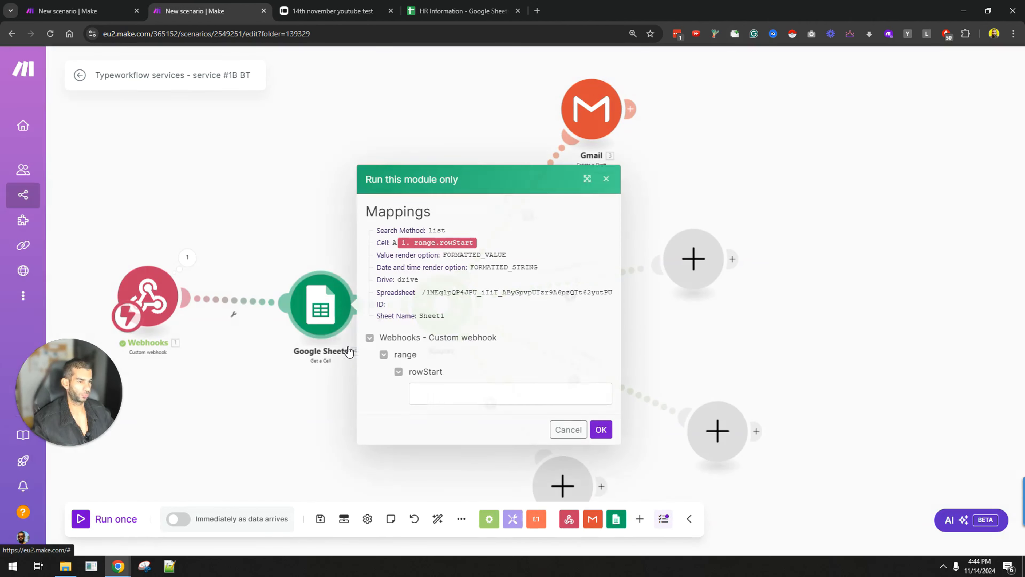
click(436, 393)
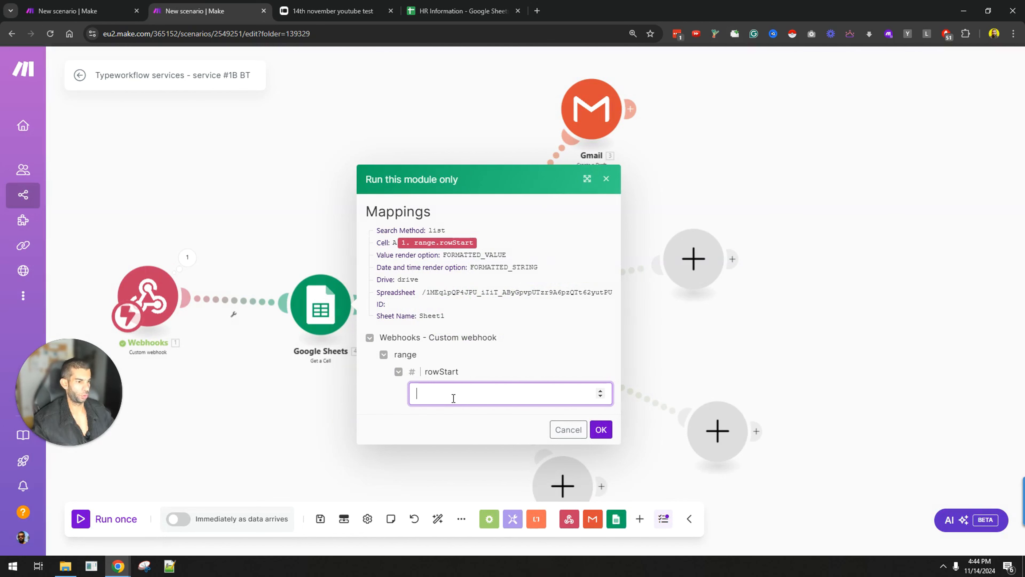
text(2)
click(601, 430)
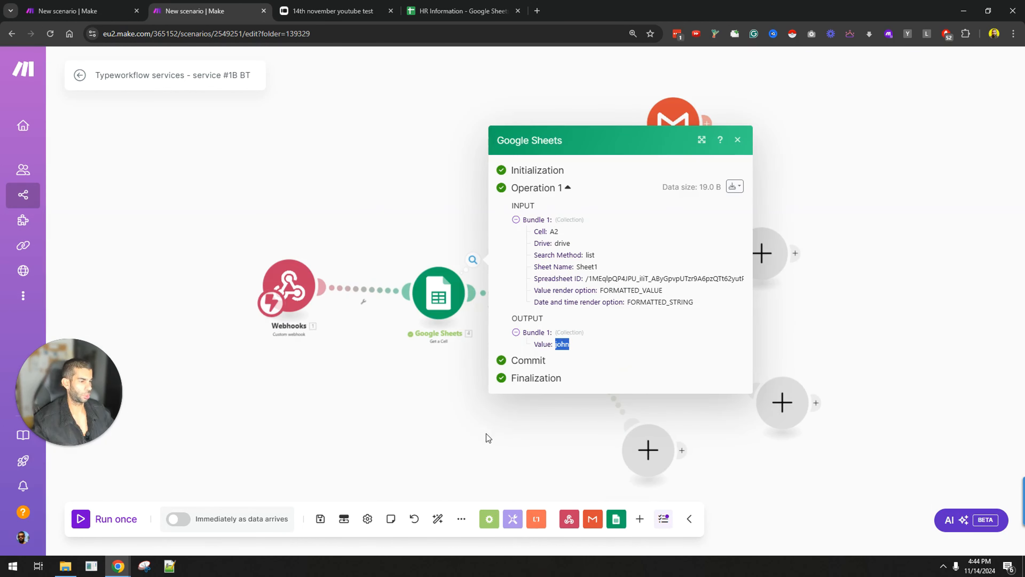
Step: Check that the returned first name matches cell A2 in the spreadsheet
click(421, 8)
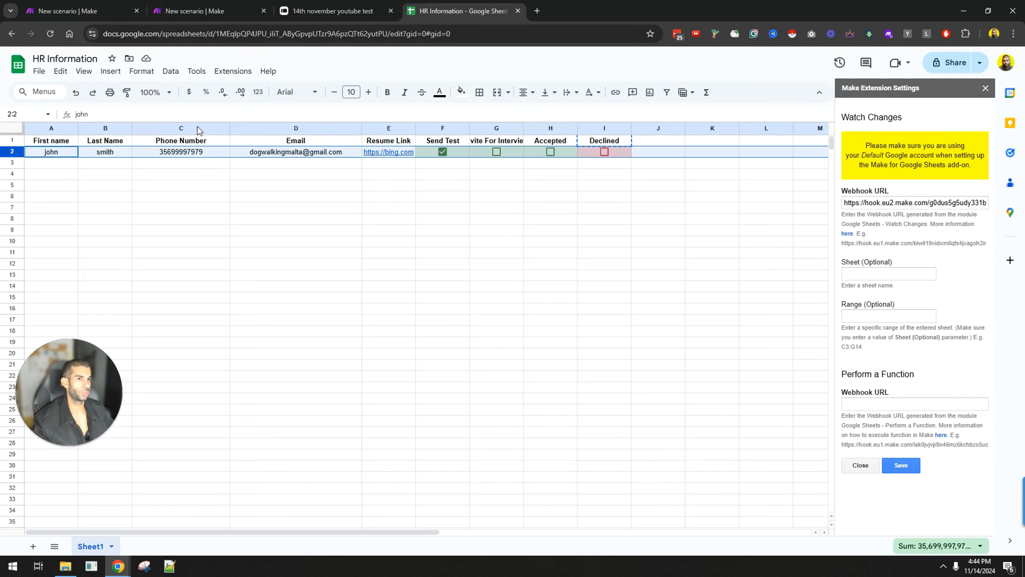
click(75, 156)
click(198, 9)
click(488, 417)
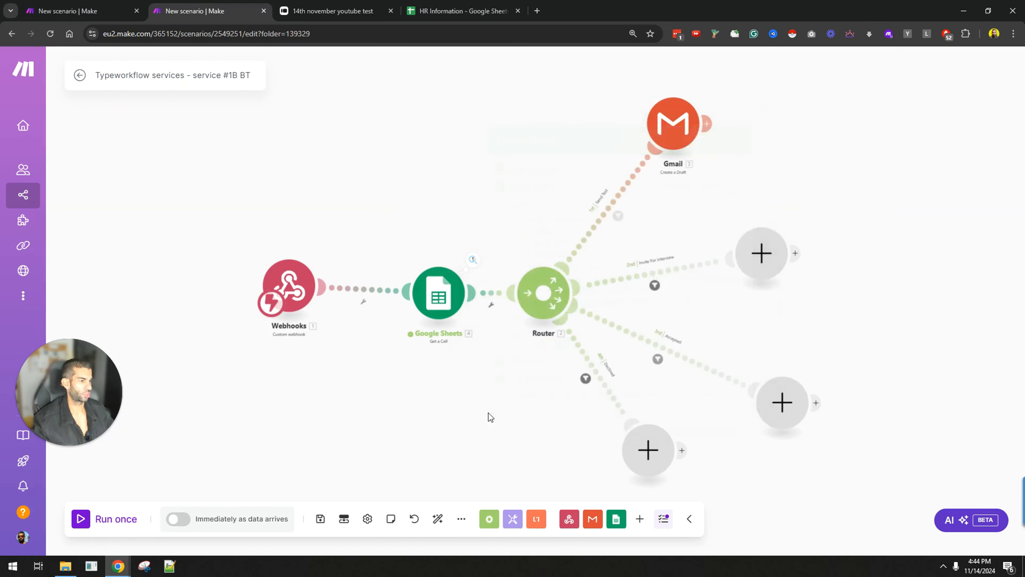
Step: Insert the retrieved first name after 'Hey' in the Send Test Gmail draft's body
click(452, 128)
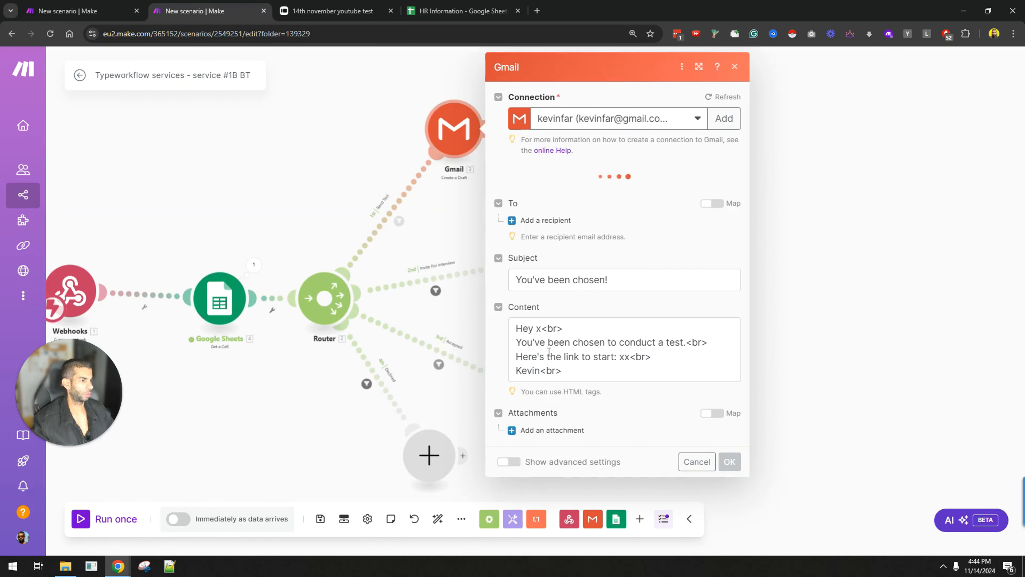
click(543, 328)
key(BackSpace)
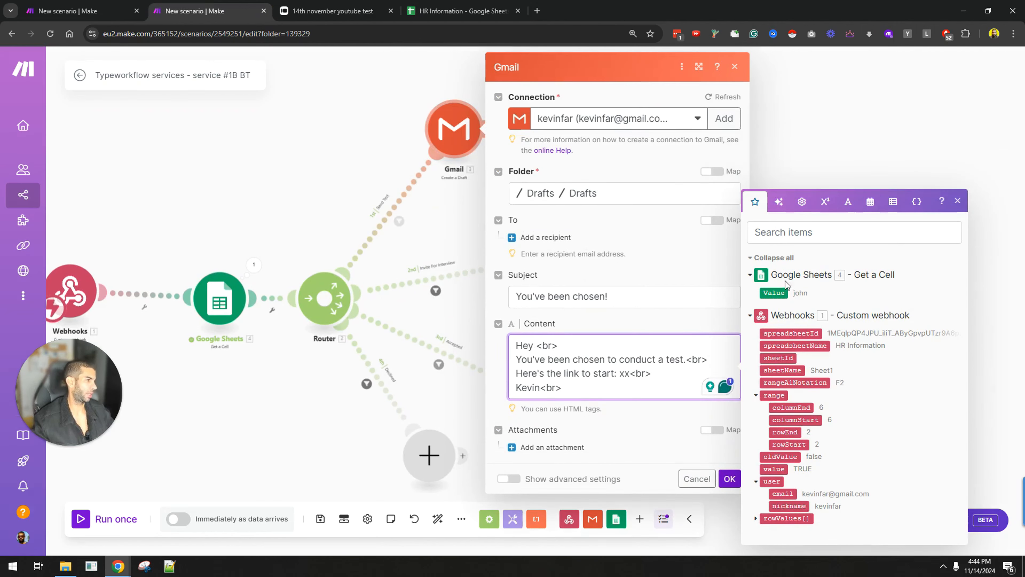
click(773, 292)
click(729, 478)
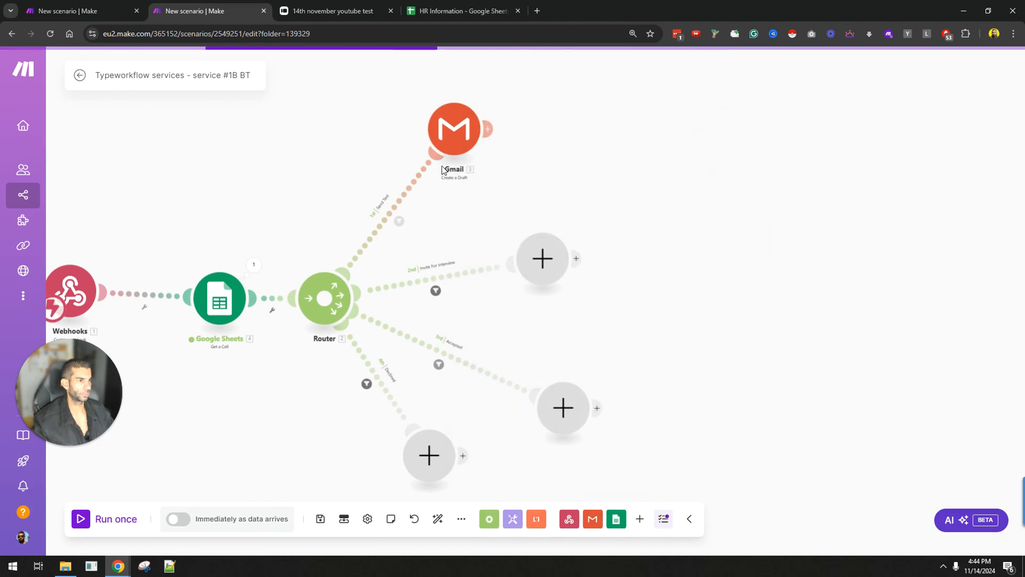
Step: Clone the Gmail draft and extend the copy's subject with 'for an interview'
right_click(451, 135)
click(498, 220)
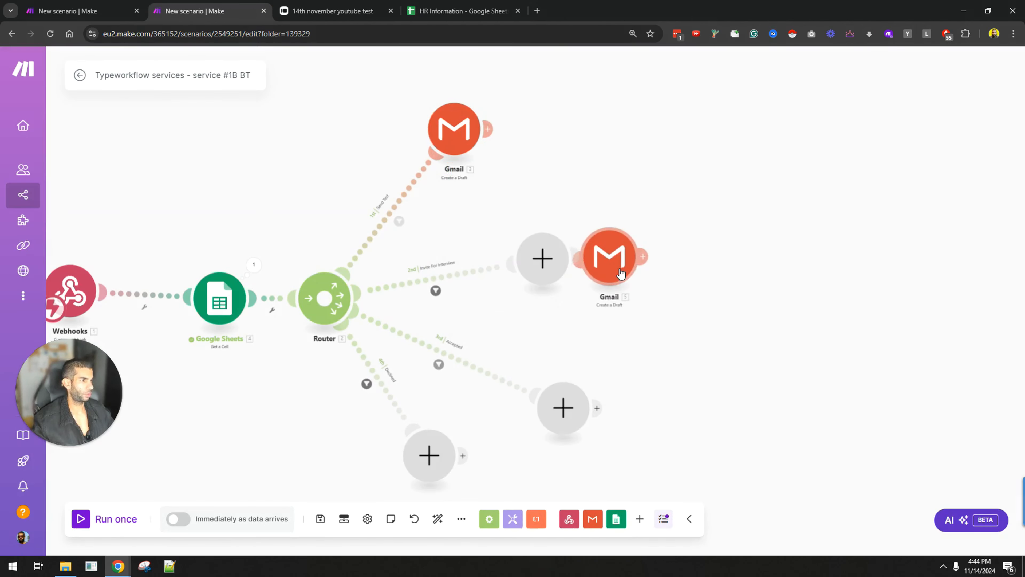
click(605, 262)
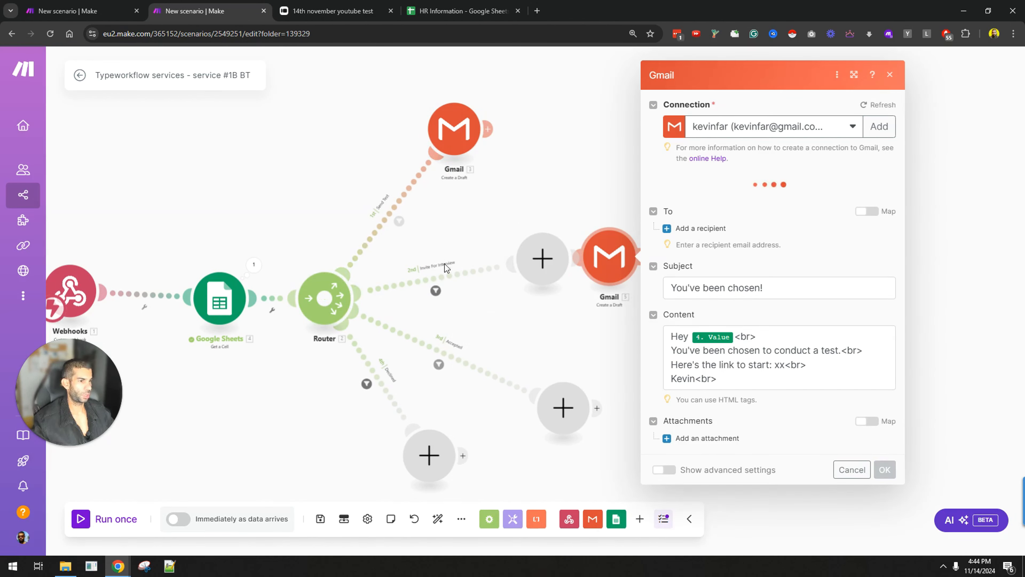
click(759, 297)
text(for an inter)
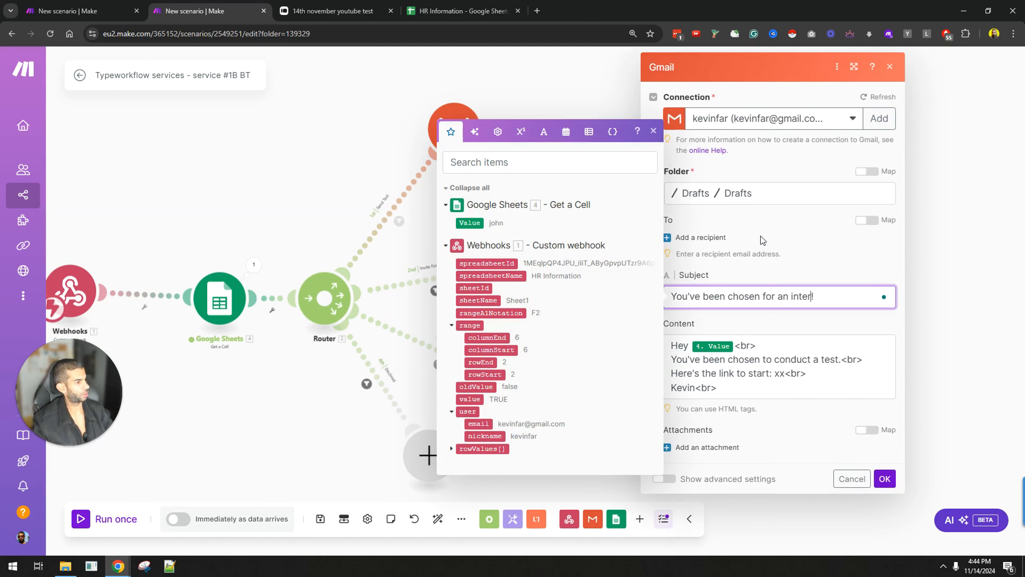
text(view)
click(779, 372)
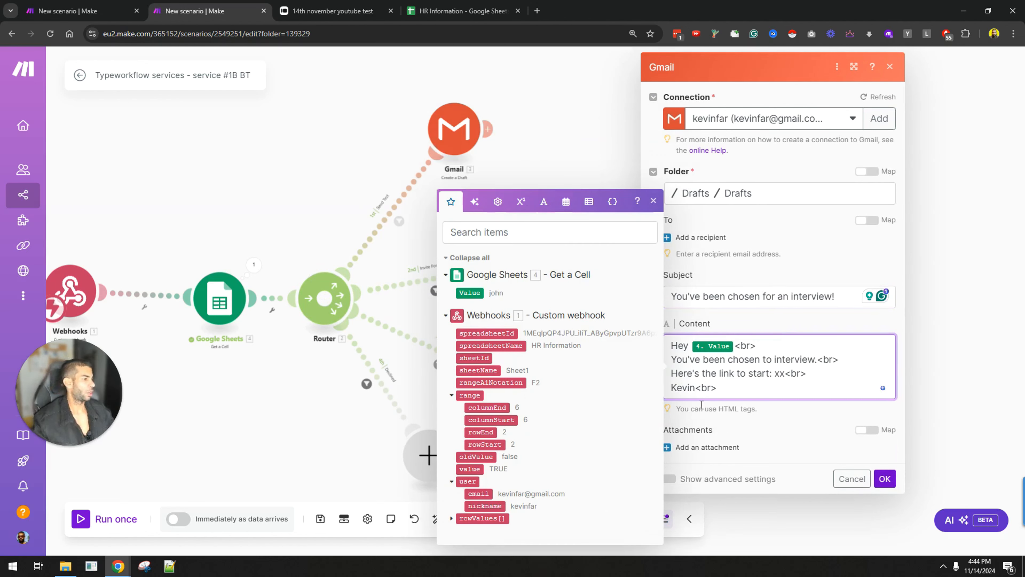
click(885, 482)
Step: Connect the interview draft to the router and clone it onto the Accepted route
right_click(549, 252)
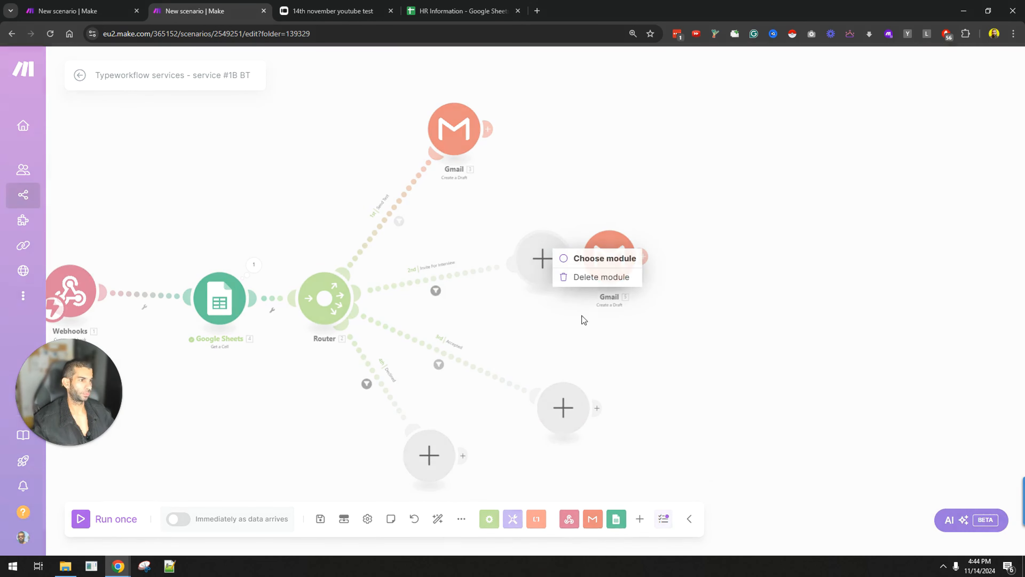
click(581, 278)
right_click(605, 259)
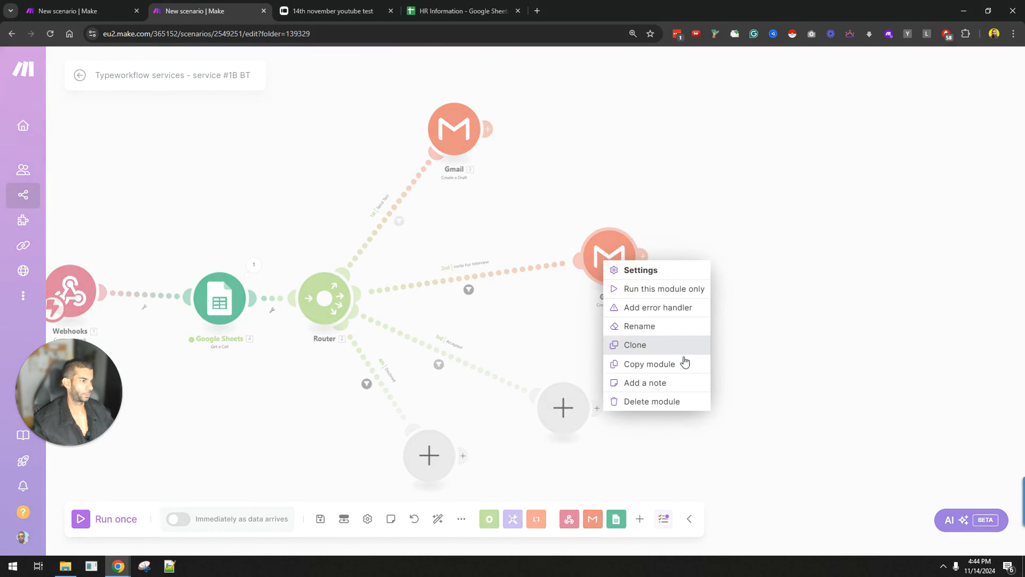
click(656, 344)
click(667, 420)
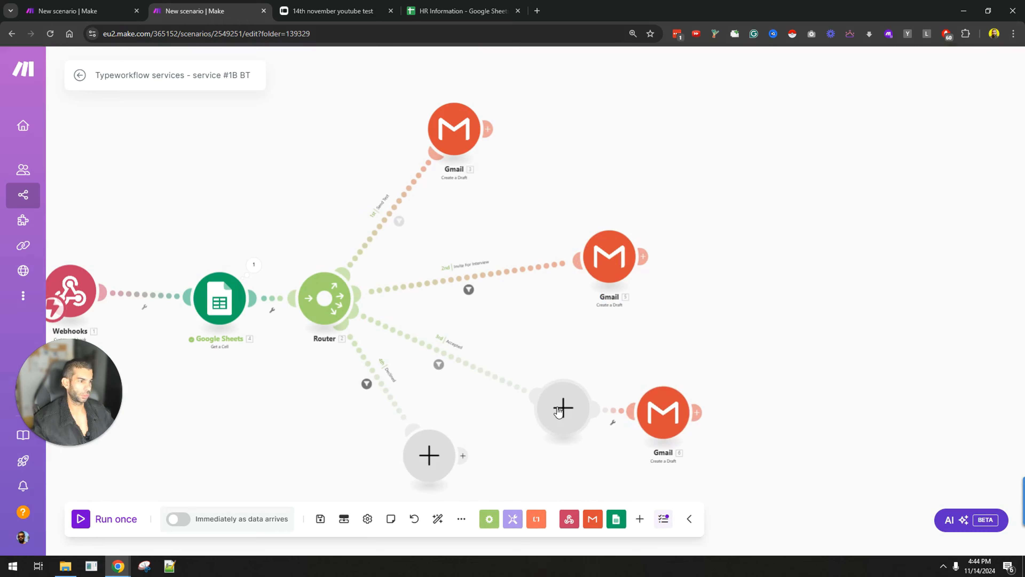
right_click(559, 411)
click(597, 435)
Step: Reword the new draft's body to 'accepted for the job.' with a link 'for onboarding'
click(664, 414)
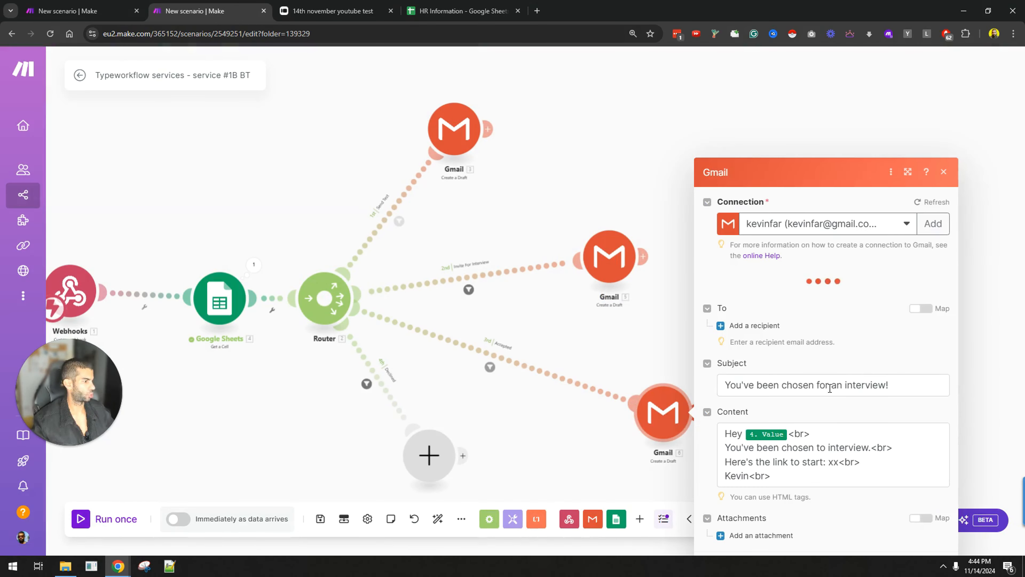
click(792, 384)
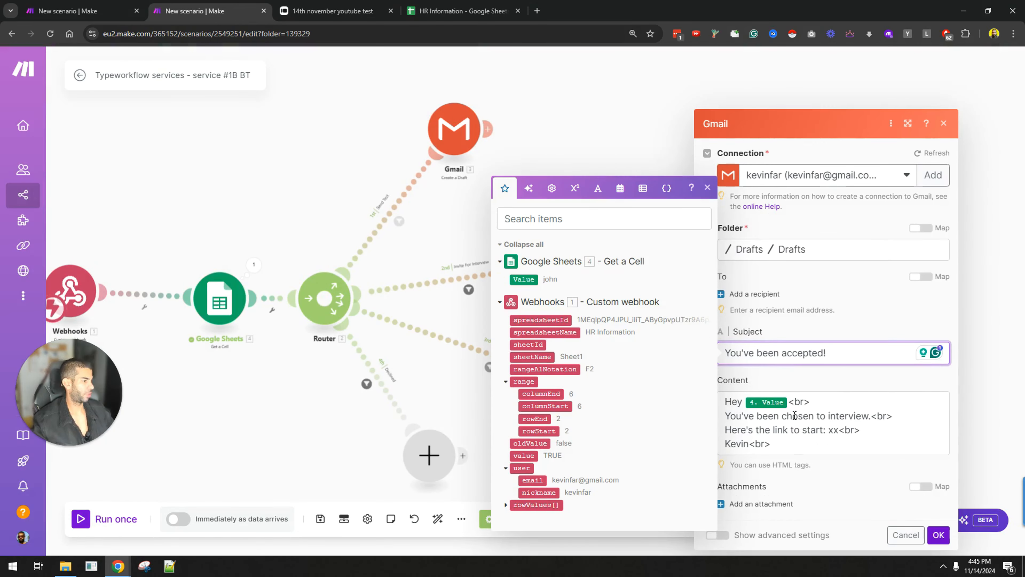
click(781, 416)
text(accepted for the jo)
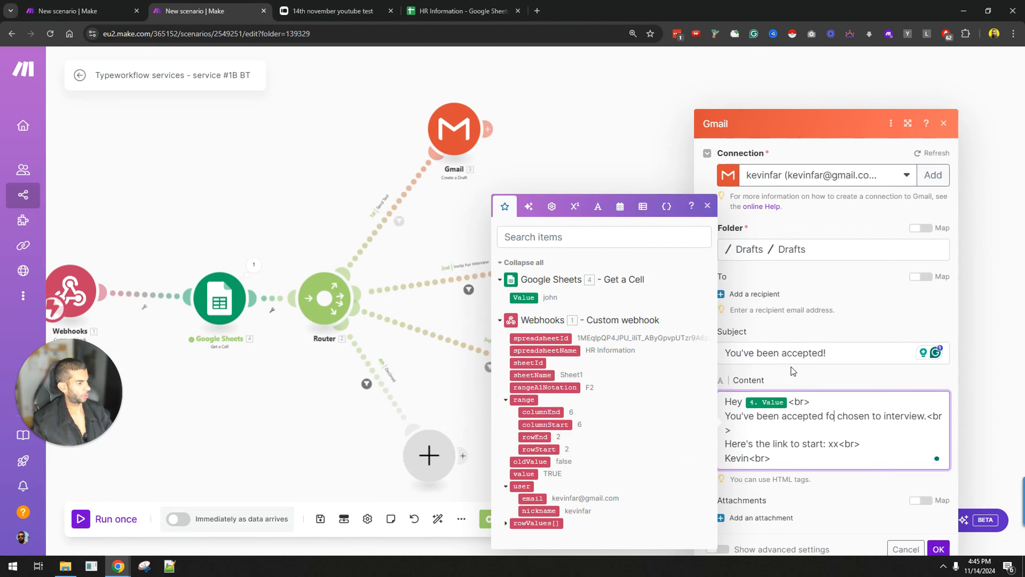
text(b.)
key(shift+Down)
key(shift+Left)
key(shift+Left)
key(shift+Left)
key(shift+Left)
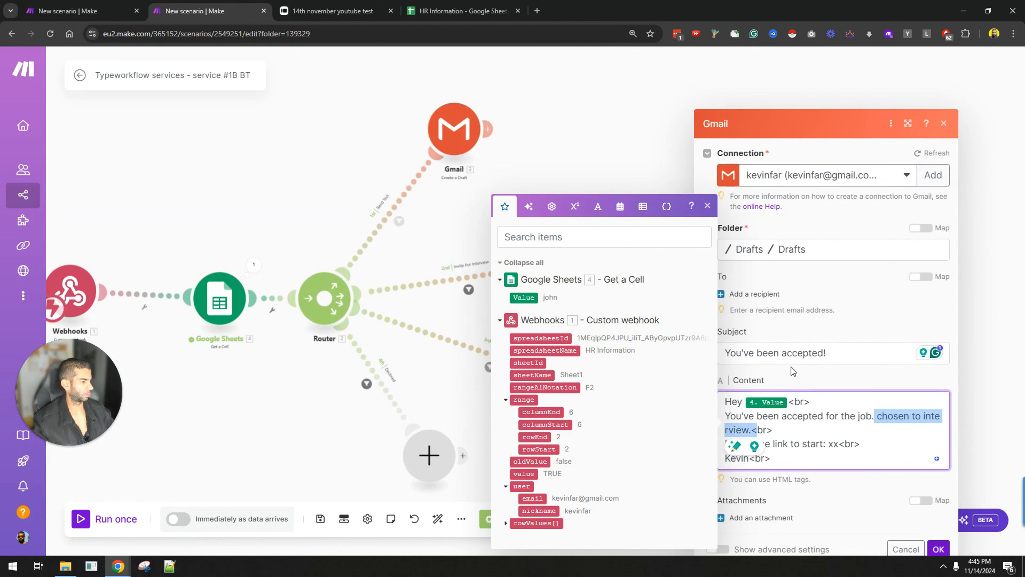
key(BackSpace)
double_click(812, 428)
key(BackSpace)
key(BackSpace)
key(BackSpace)
key(BackSpace)
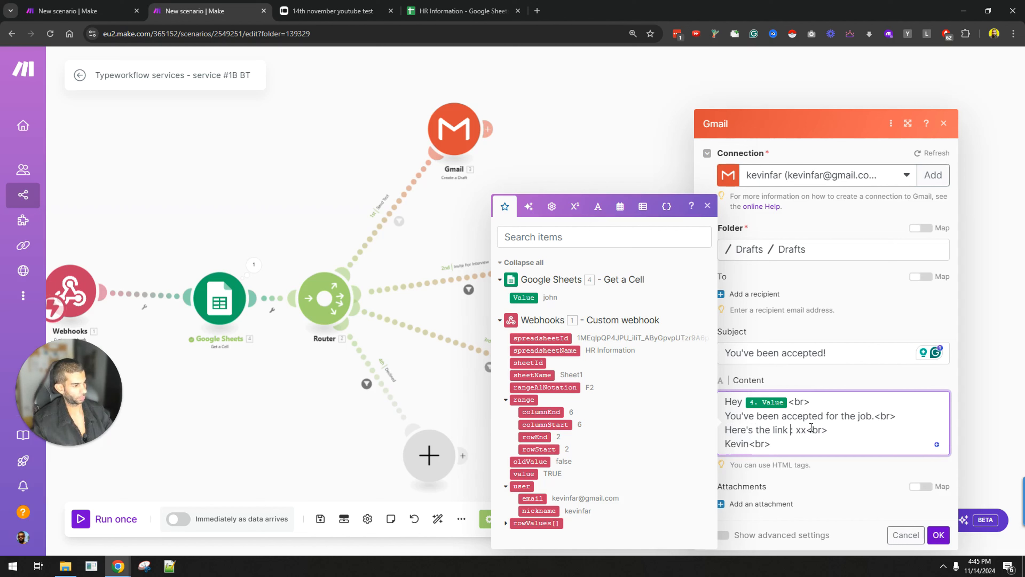
text(for onboarding)
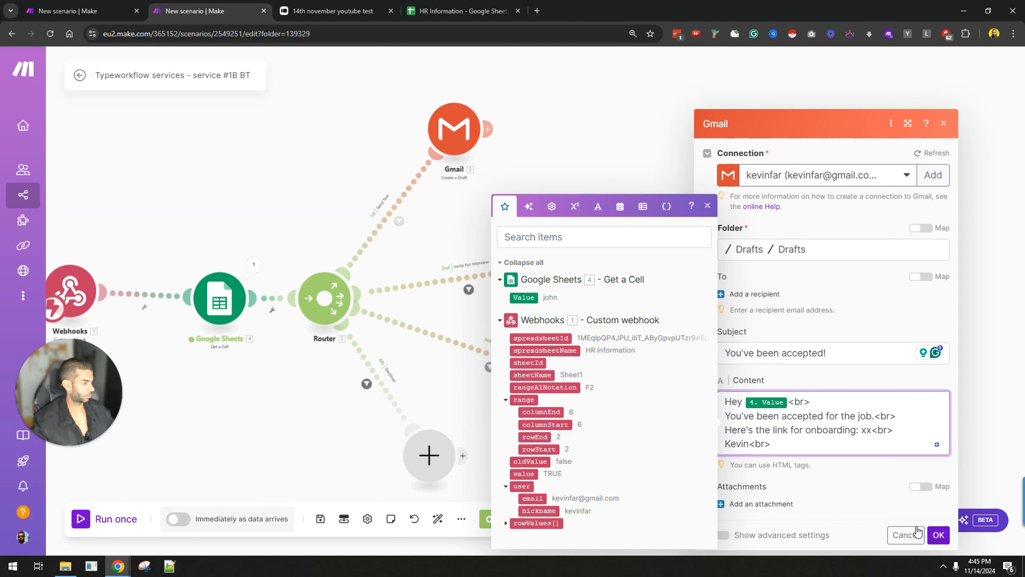
Step: Finish the accepted draft's body and confirm its settings
click(941, 534)
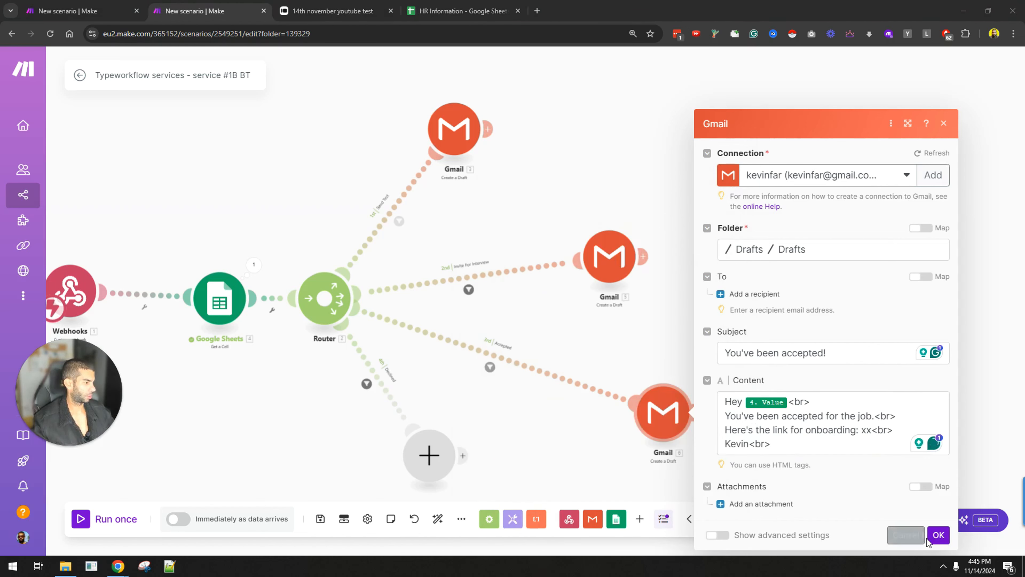
click(868, 451)
click(939, 537)
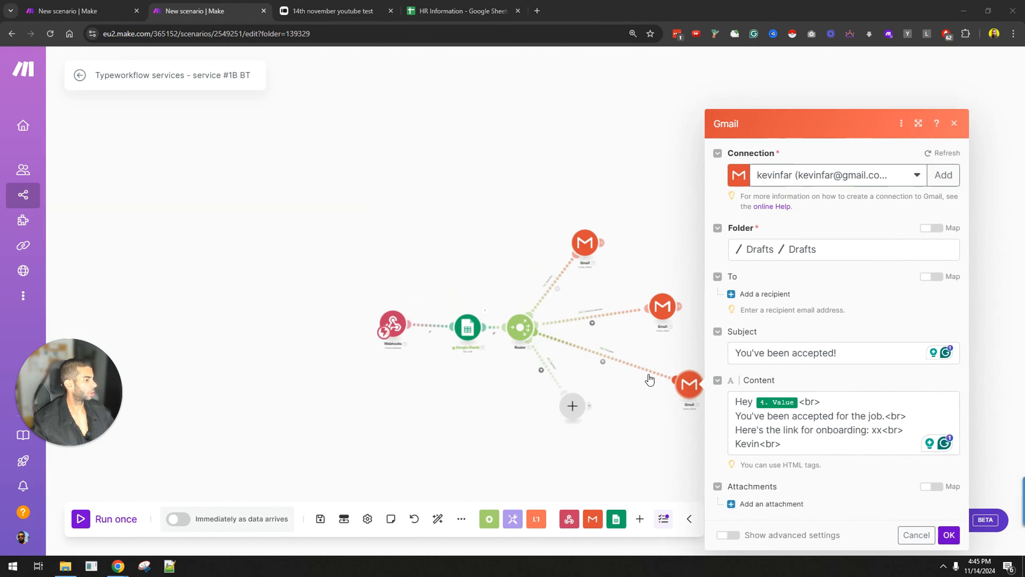
click(859, 423)
key(ctrl+a)
click(951, 540)
scroll(658, 442, down, 3)
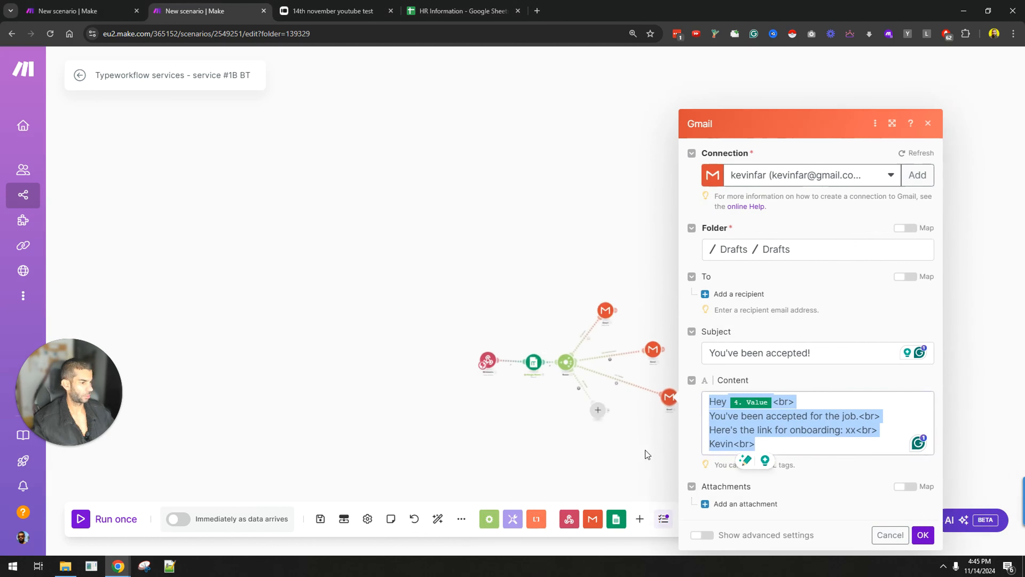
drag(646, 451, 331, 291)
click(612, 479)
Step: Save the scenario with Ctrl+S, keeping the router branches in view
drag(430, 357, 454, 390)
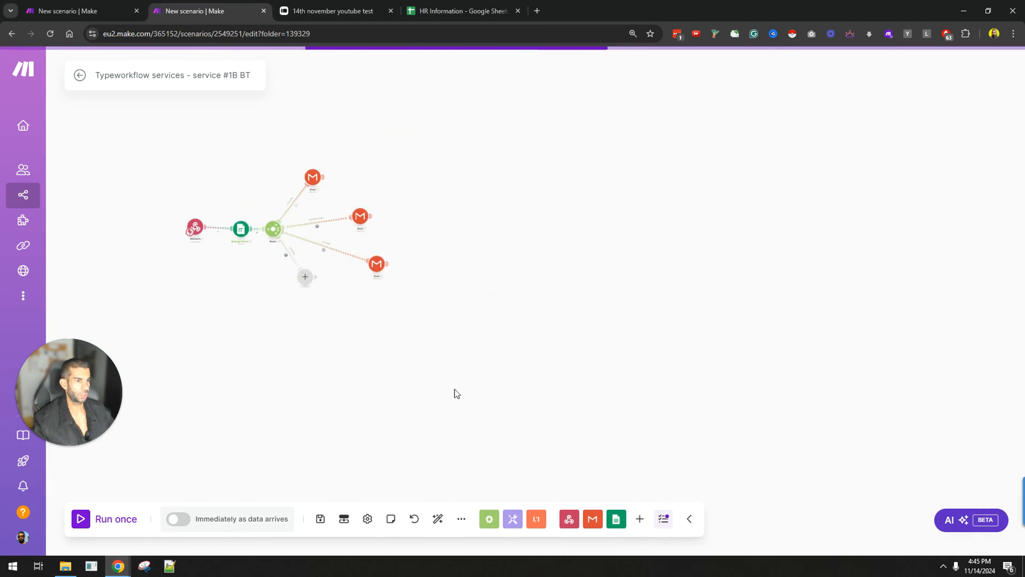
scroll(375, 301, up, 3)
drag(259, 229, 474, 328)
key(ctrl+s)
scroll(416, 297, up, 4)
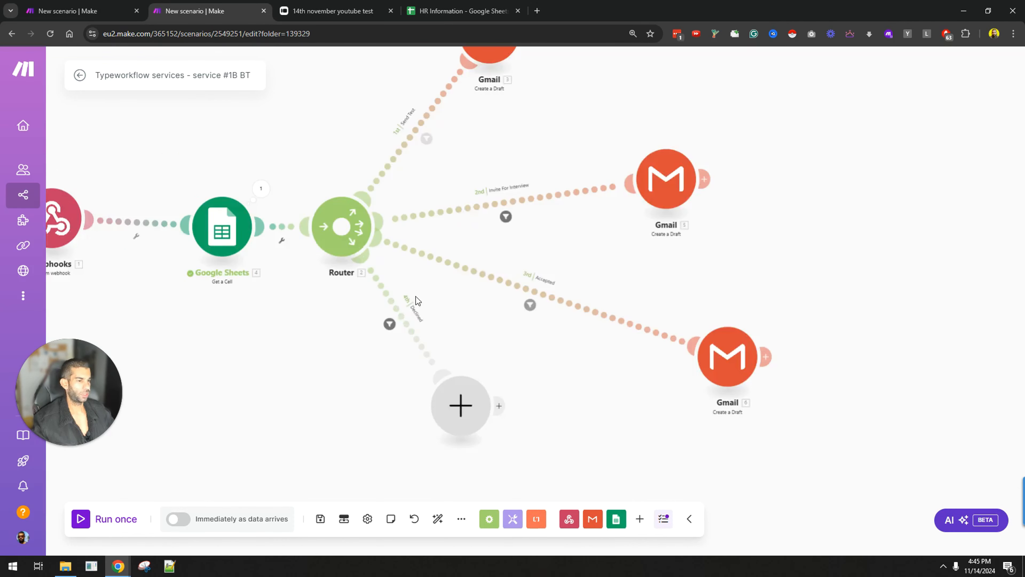
scroll(642, 356, down, 2)
drag(668, 371, 629, 265)
Step: Clone the accepted draft onto the Declined route and change its subject to 'Better luck next time!'
right_click(767, 282)
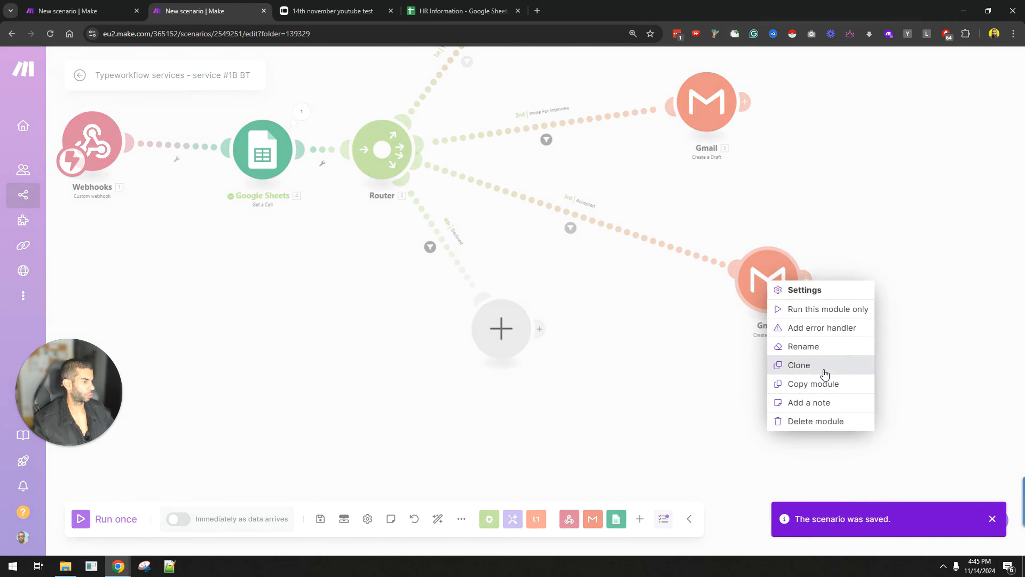
click(775, 362)
right_click(508, 343)
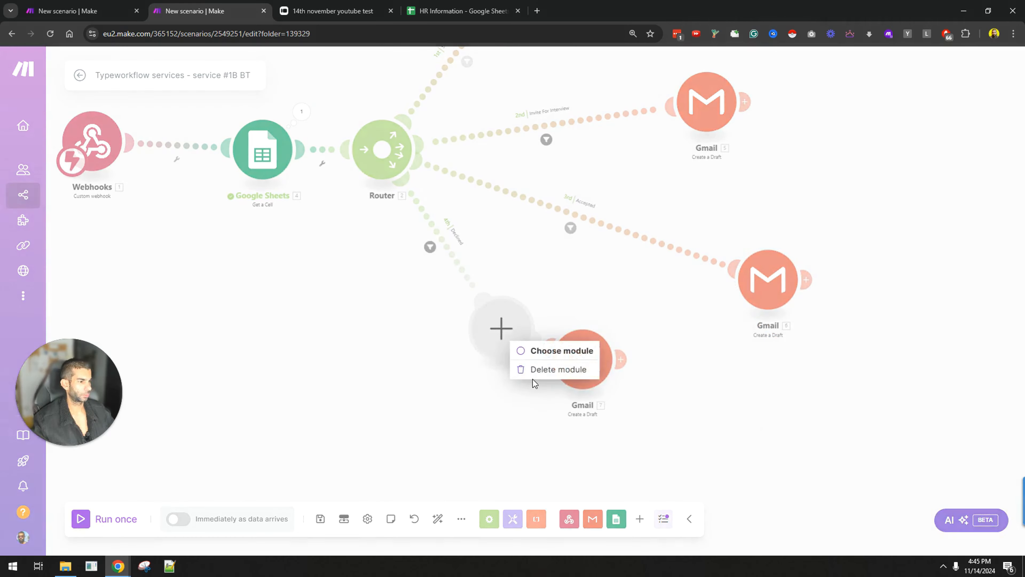
click(553, 366)
click(611, 365)
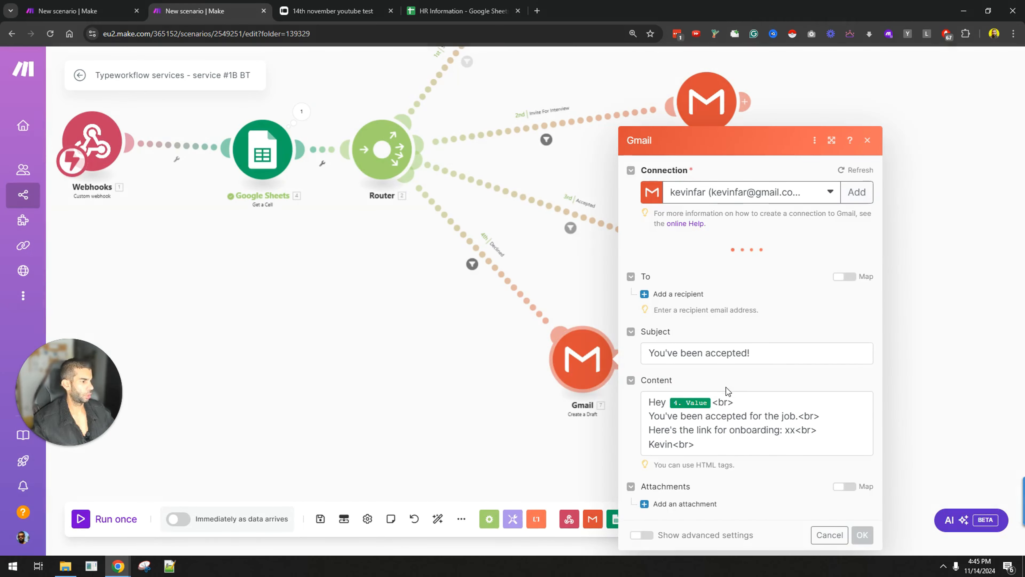
double_click(727, 353)
key(BackSpace)
key(BackSpace)
key(BackSpace)
key(BackSpace)
key(BackSpace)
key(BackSpace)
key(BackSpace)
key(BackSpace)
key(BackSpace)
key(BackSpace)
key(BackSpace)
key(BackSpace)
key(BackSpace)
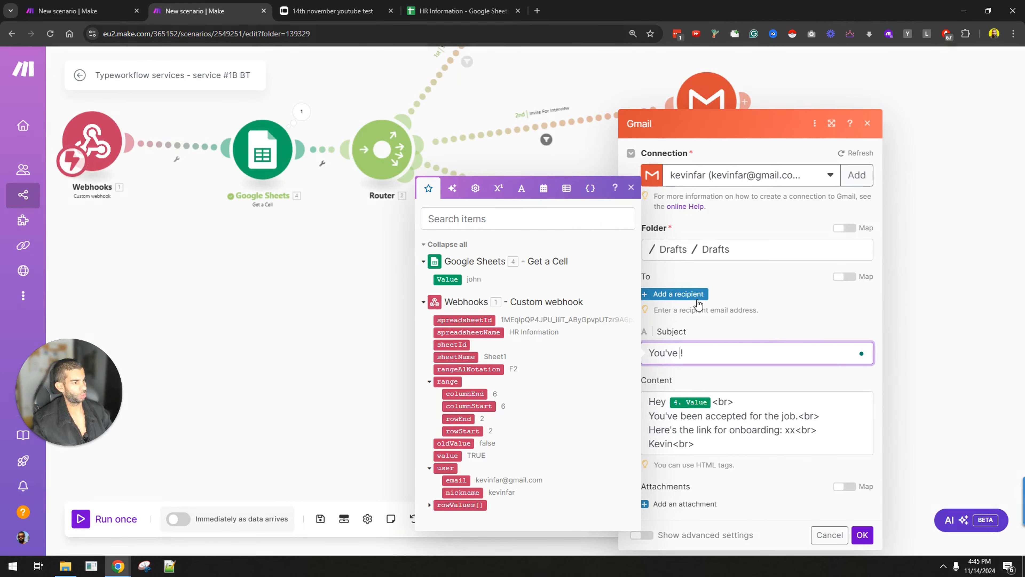
text(B)
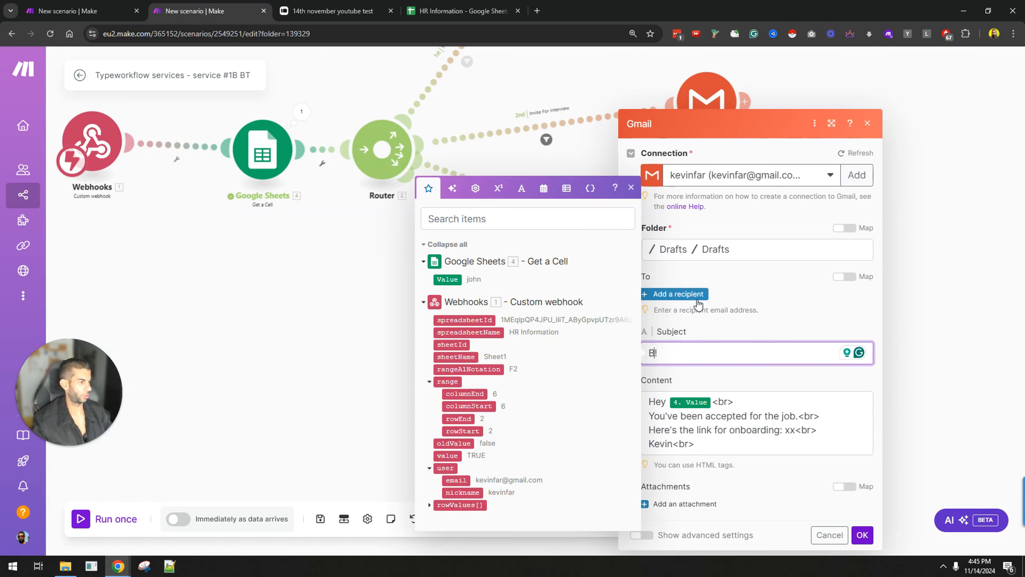
text(etter luck next time)
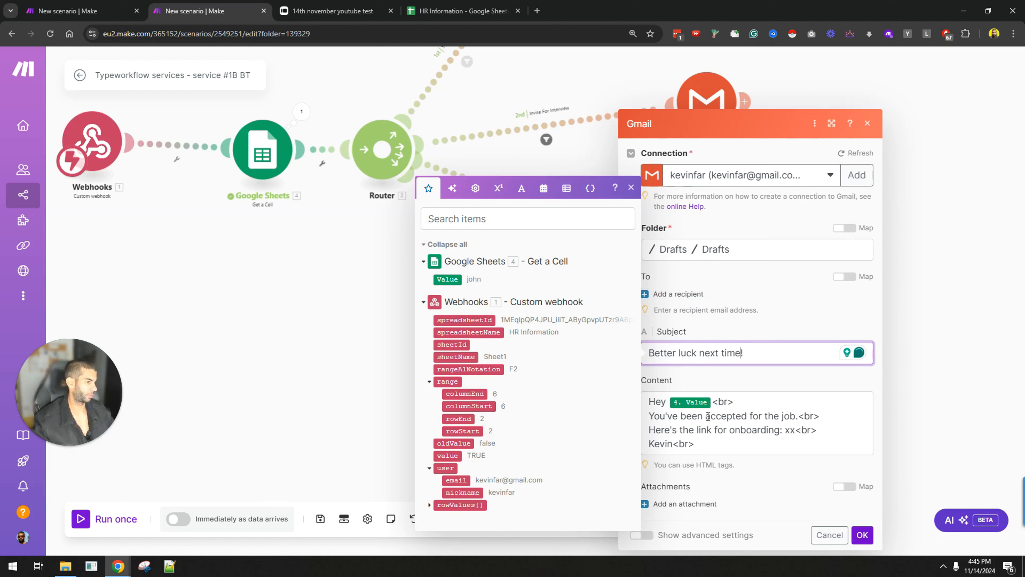
Step: Rewrite the body to say they haven't been selected, dropping the onboarding lines
click(680, 417)
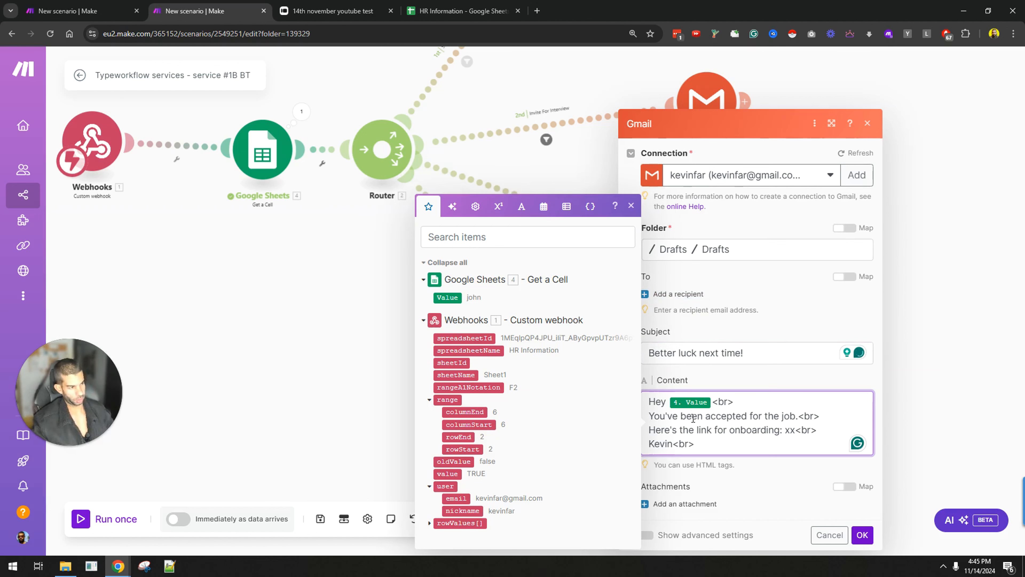
key(BackSpace)
key(BackSpace)
key(BackSpace)
text(haven't been selectd.)
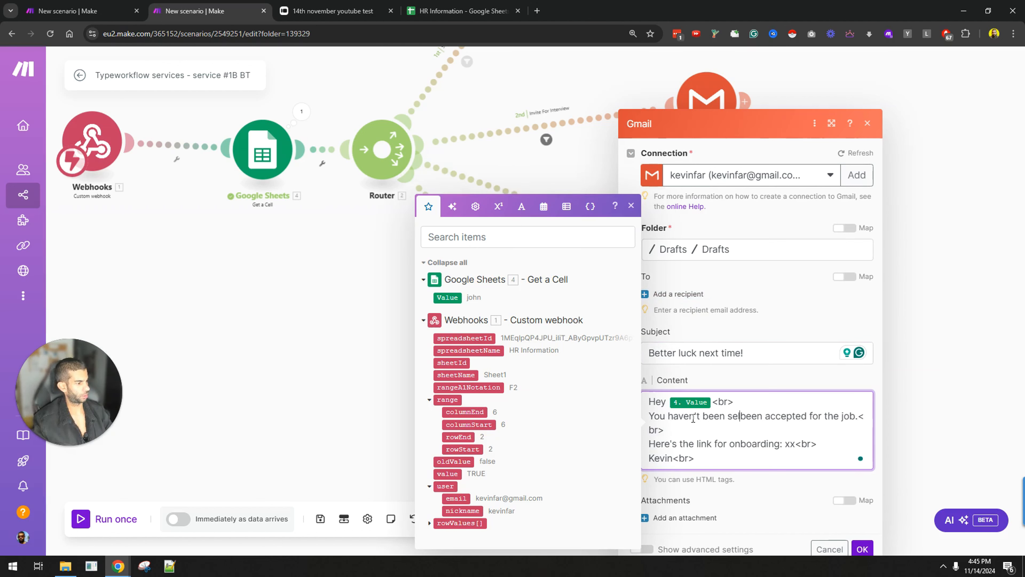
key(BackSpace)
key(BackSpace)
text(ed.)
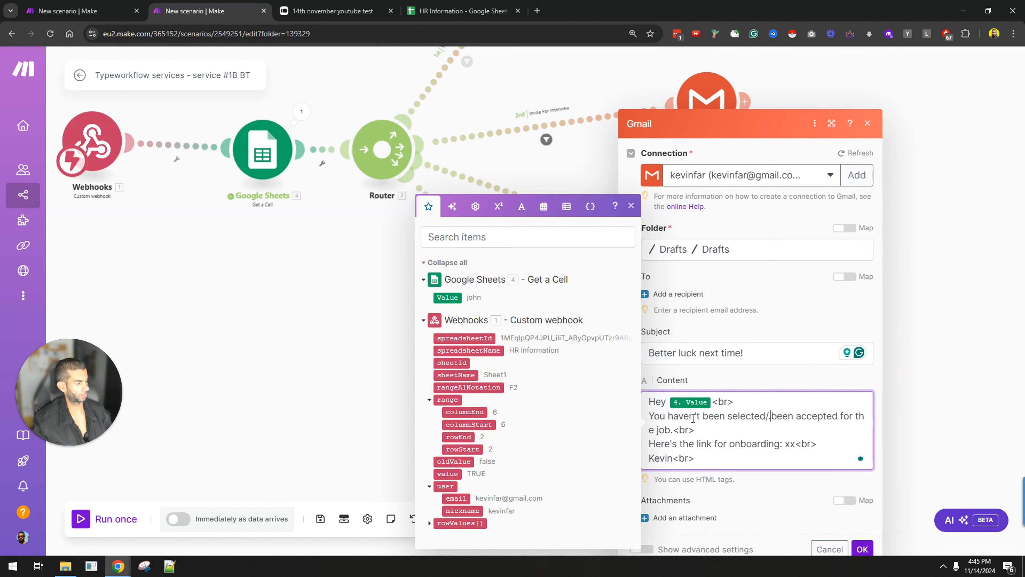
key(shift+Down)
key(shift+Down)
key(shift+End)
key(BackSpace)
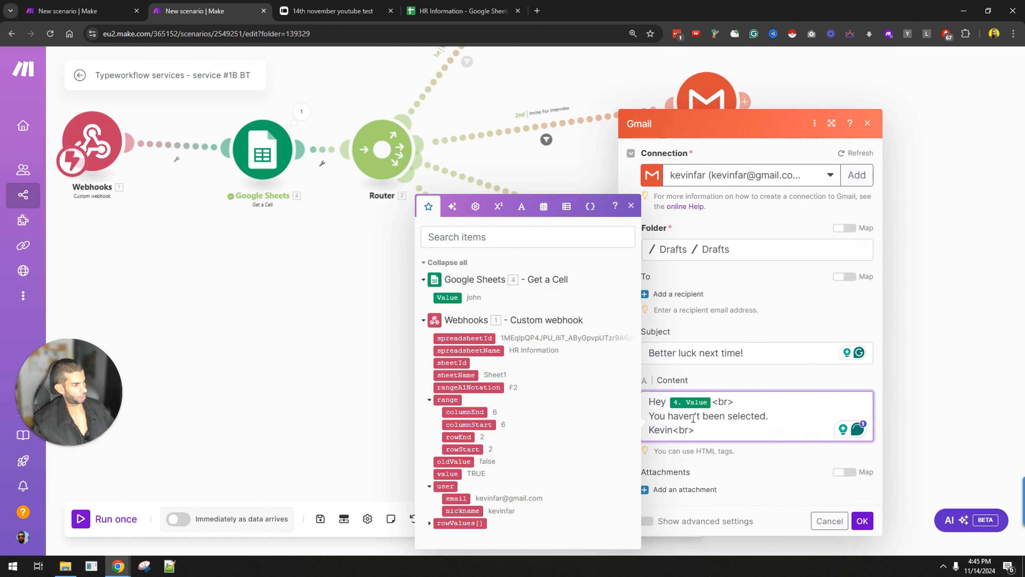
double_click(721, 401)
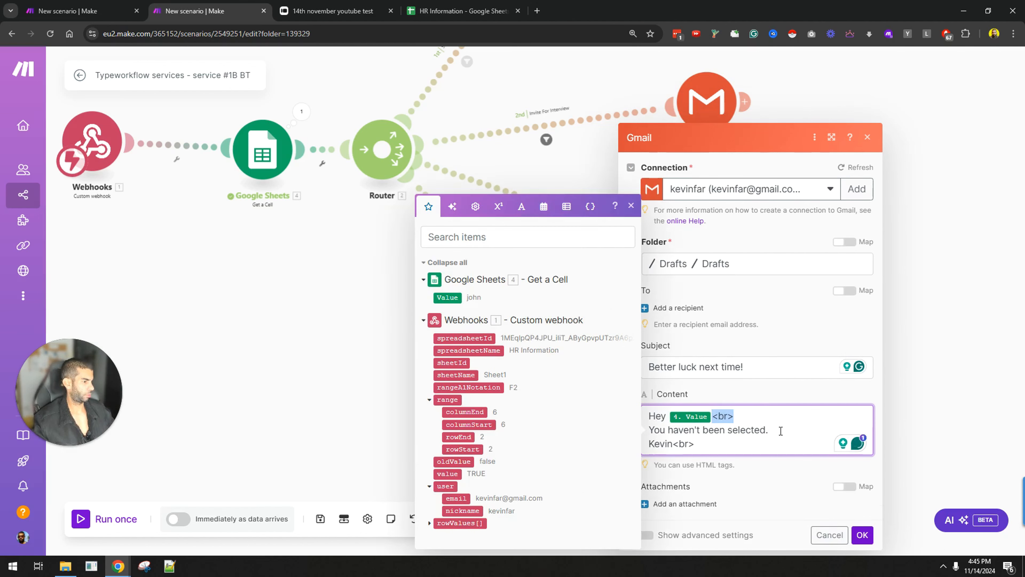
click(862, 535)
Step: Auto-align the modules and start a single run that waits for webhook data
scroll(404, 424, down, 3)
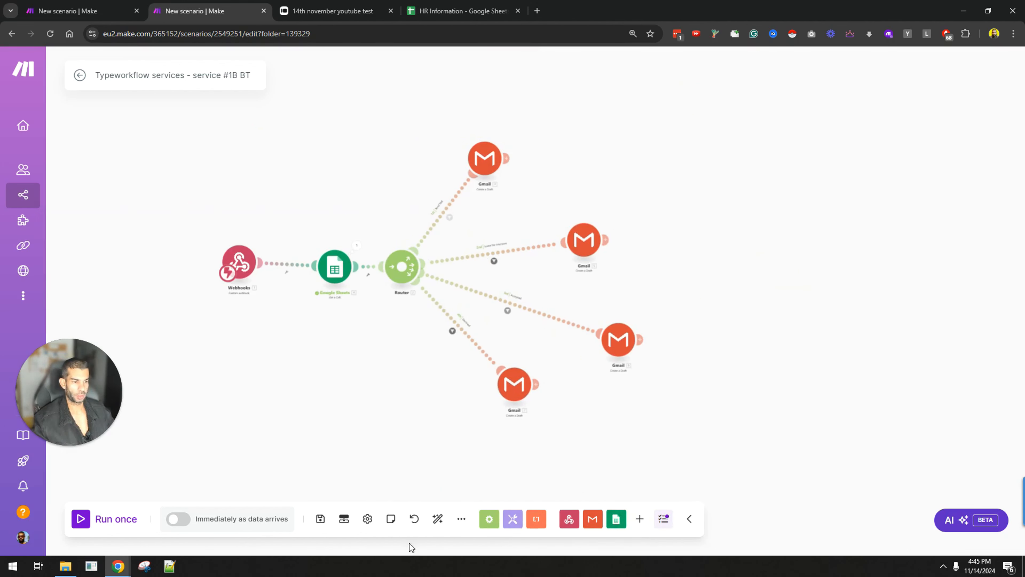
click(438, 518)
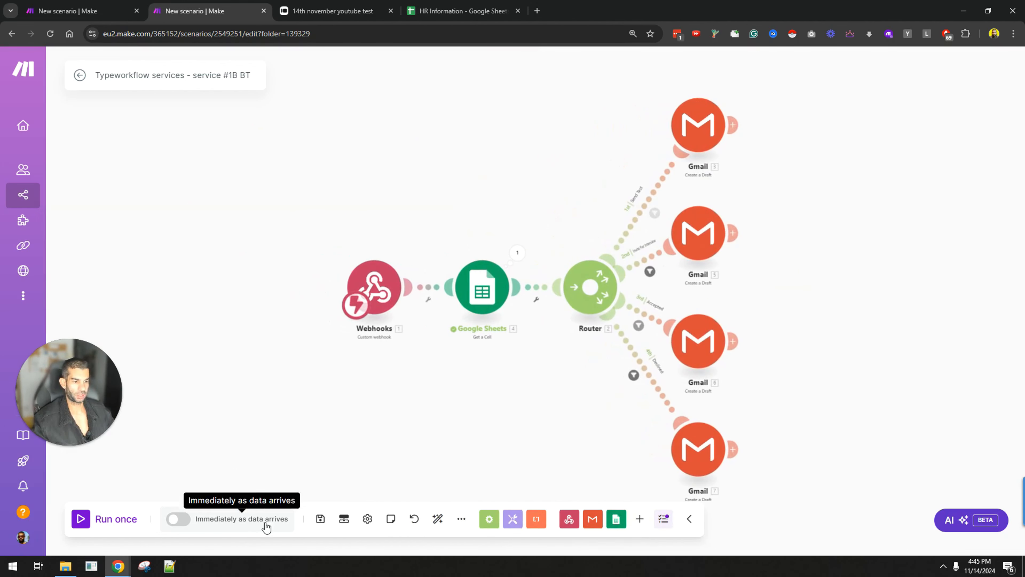
click(115, 519)
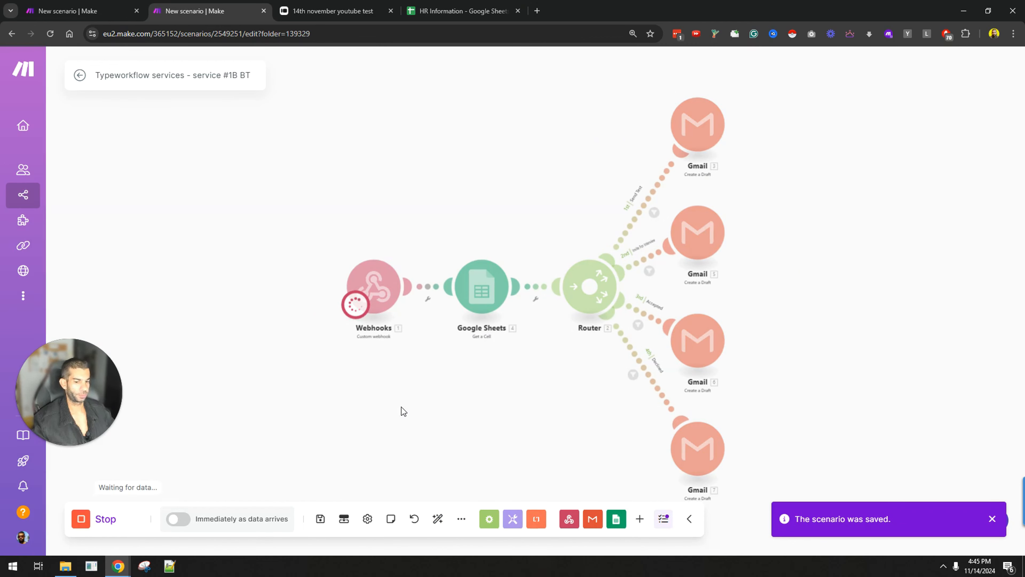
click(475, 4)
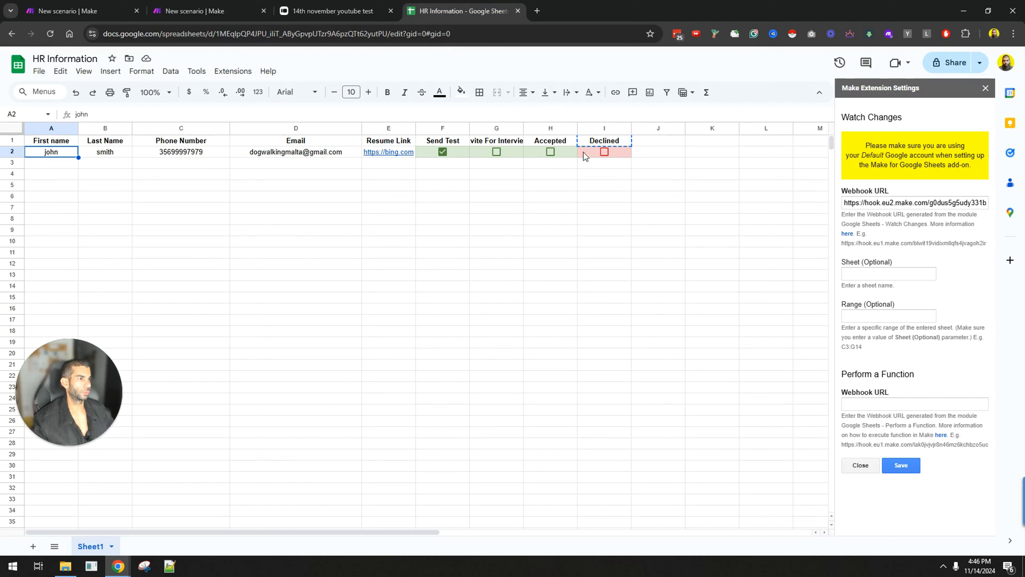
Step: Tick the Declined checkbox in cell I2 and bring the Gmail Drafts window into view
click(604, 152)
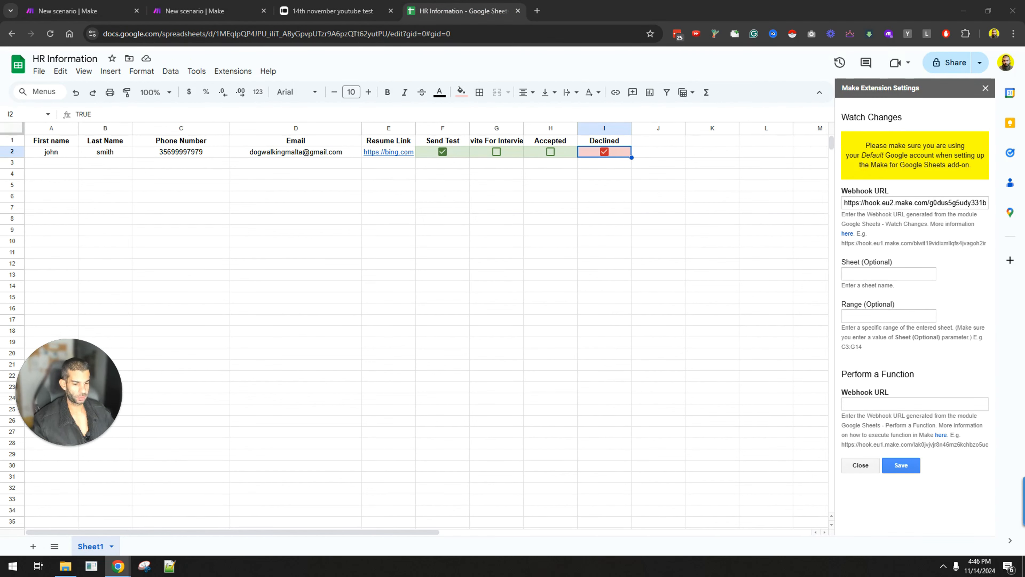
drag(535, 3, 563, 198)
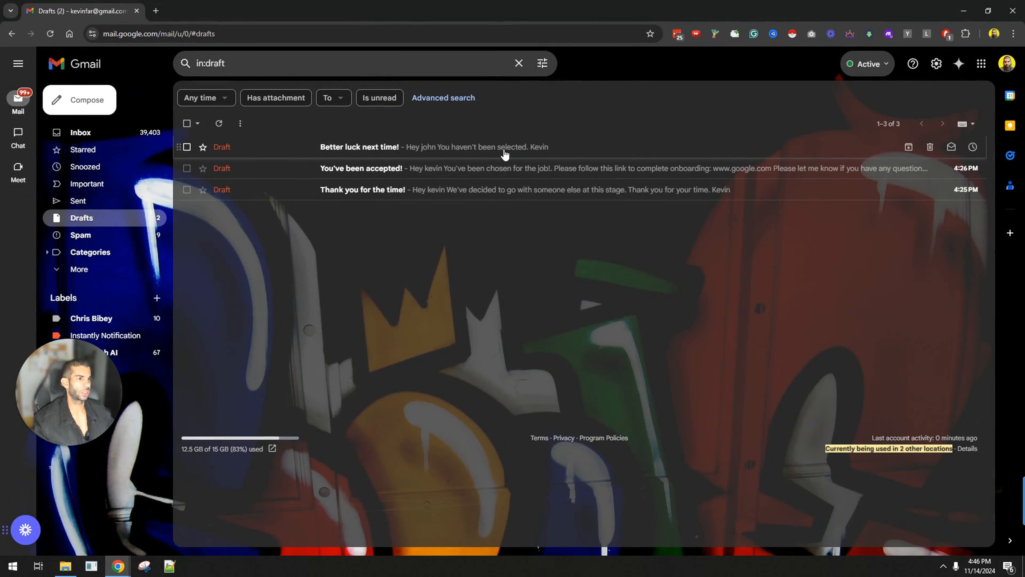
Step: Open the 'Better luck next time!' draft, then move the Gmail window off screen
click(454, 152)
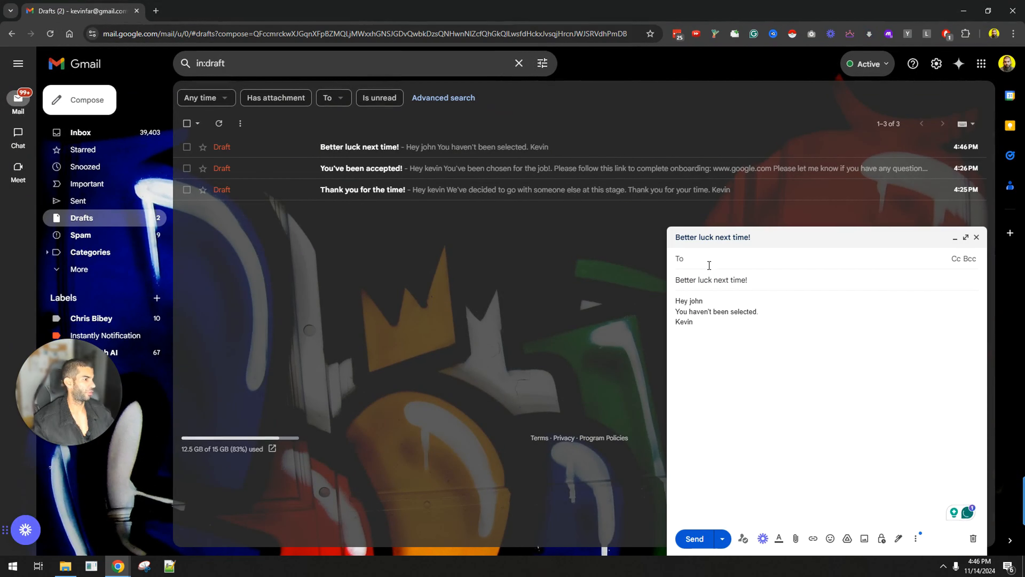
drag(376, 9, 375, 0)
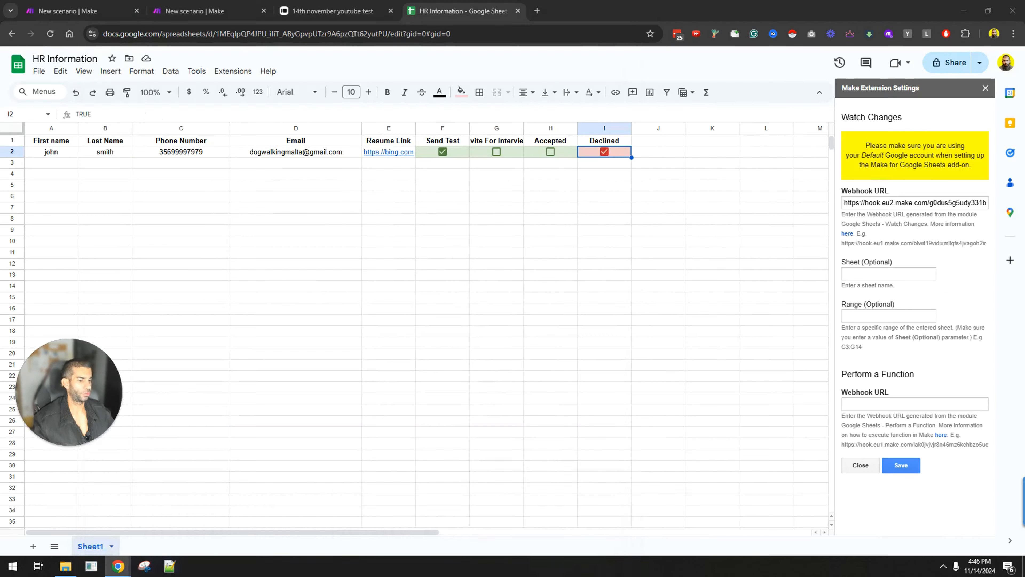
Step: Set the 'You've been chosen!' draft's recipient to the webhook user email
click(194, 11)
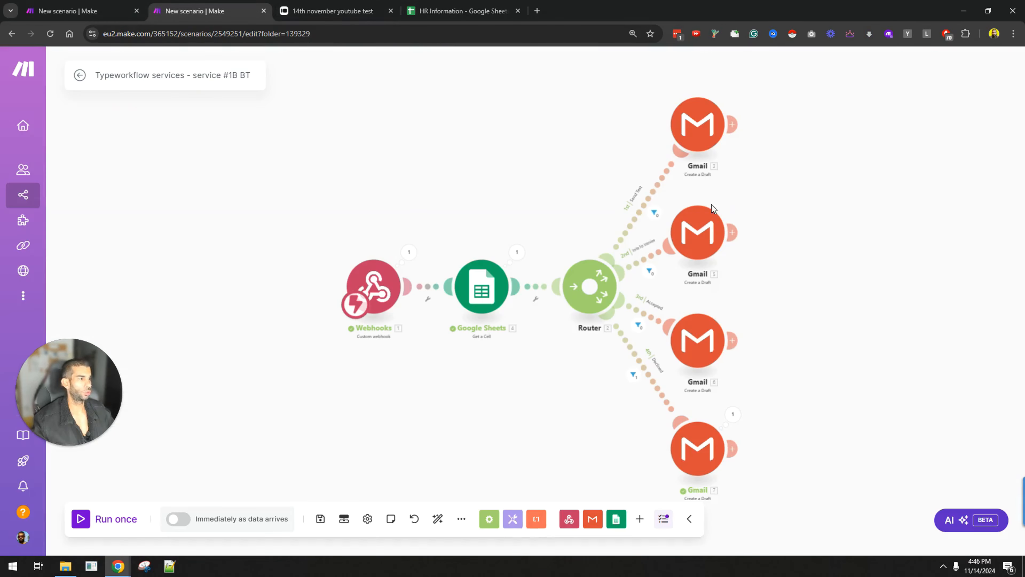
click(697, 123)
click(793, 220)
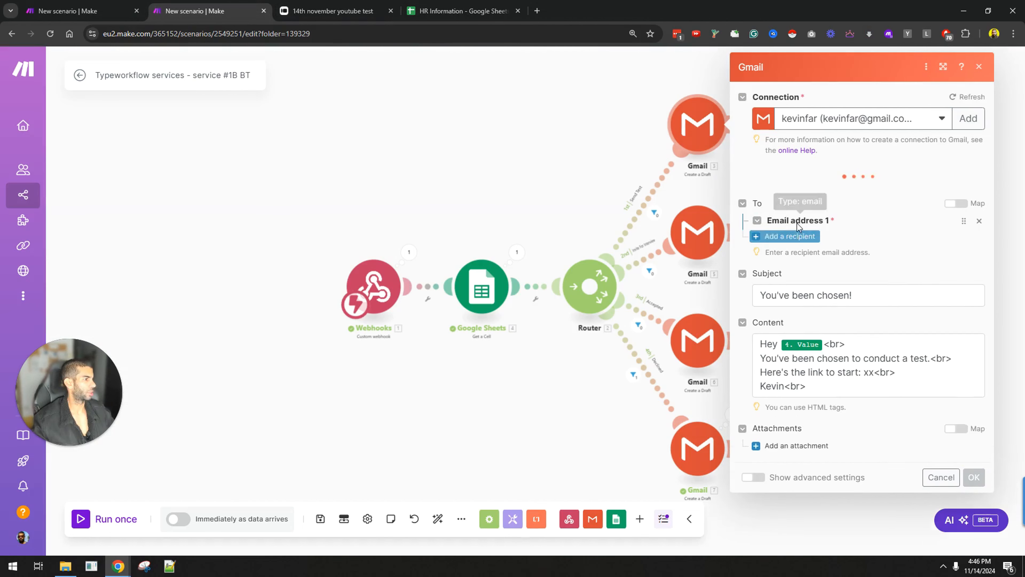
click(835, 243)
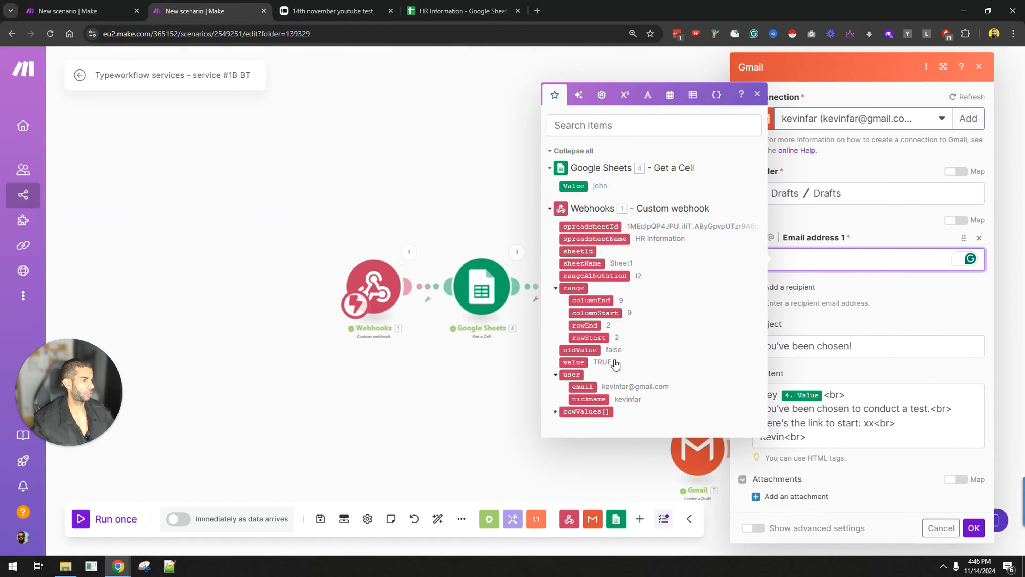
click(582, 386)
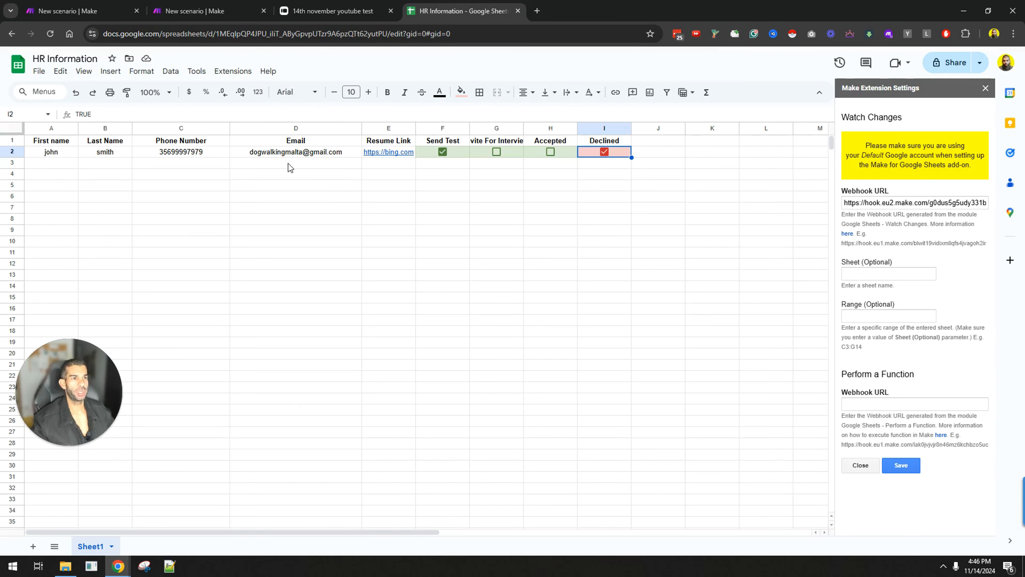
Step: Inspect the user details in the webhook's last output, then open the Google Sheets module
click(92, 5)
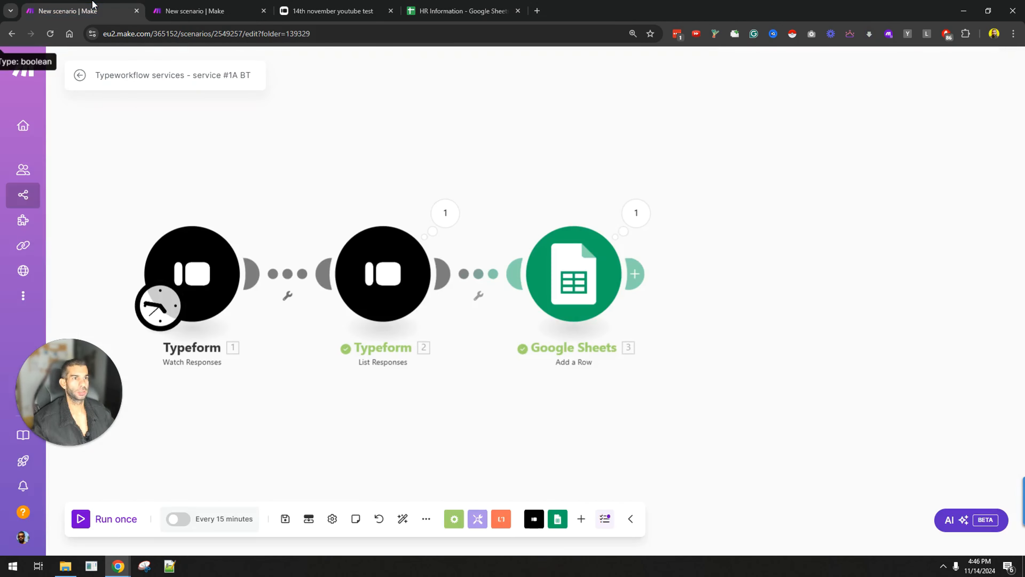
click(430, 5)
click(229, 5)
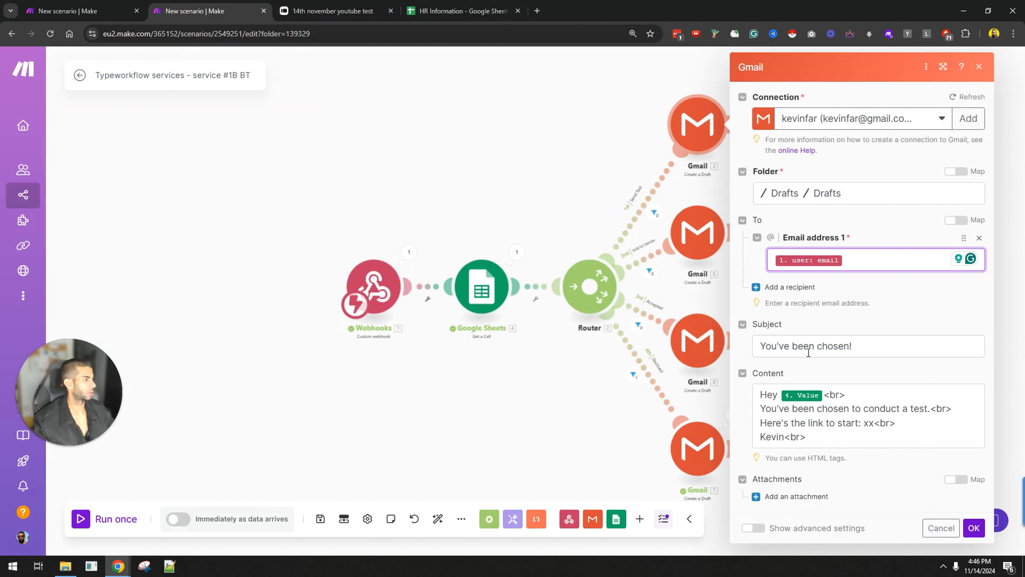
click(409, 252)
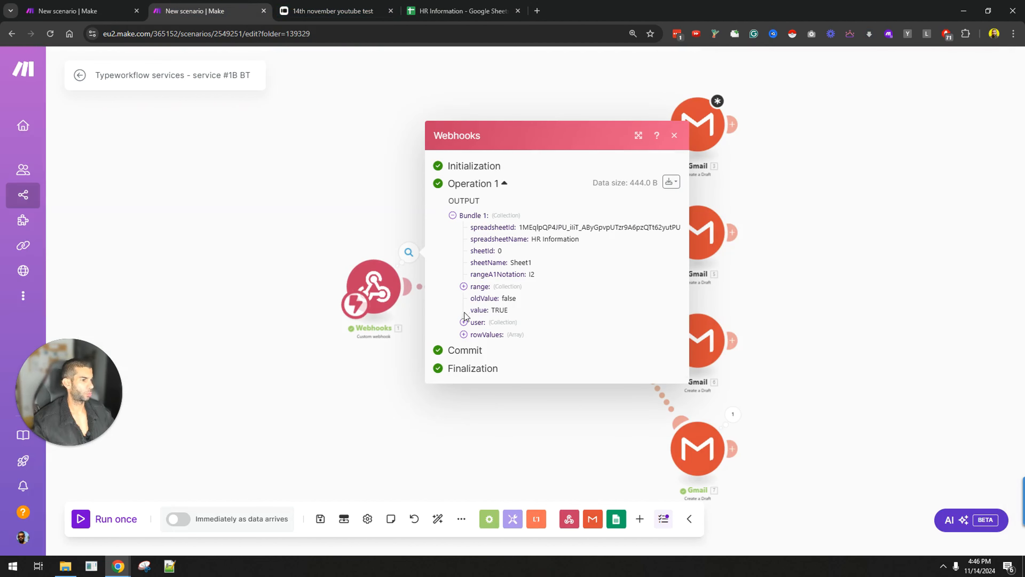
click(463, 322)
click(408, 252)
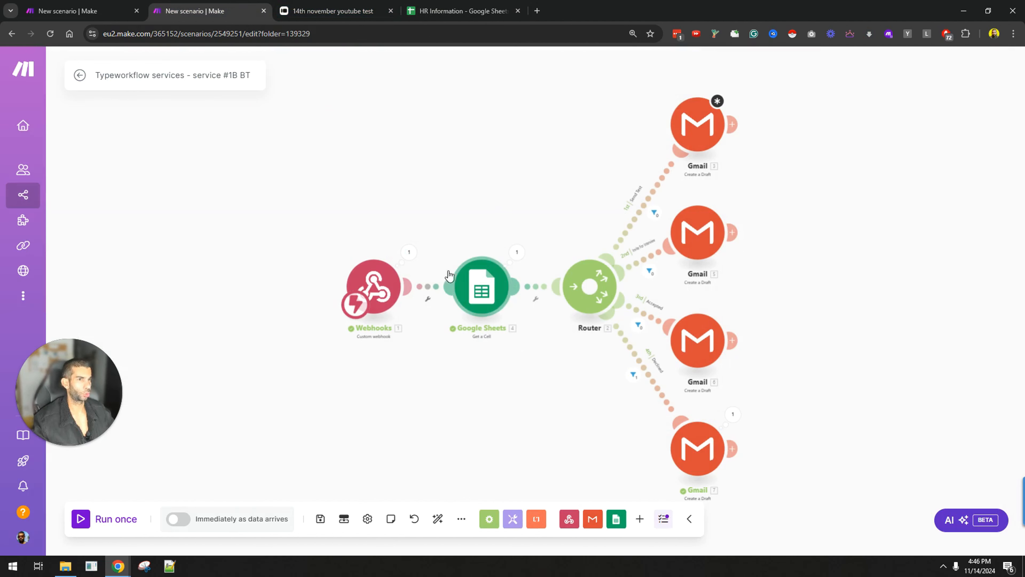
click(480, 307)
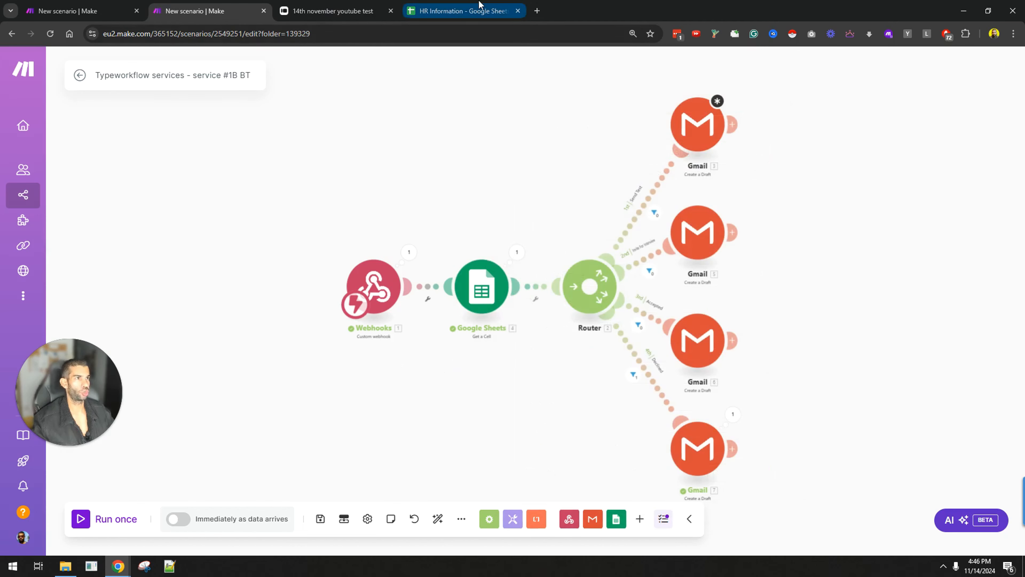
Step: Clone the Google Sheets module and place the copy before the Router
click(455, 11)
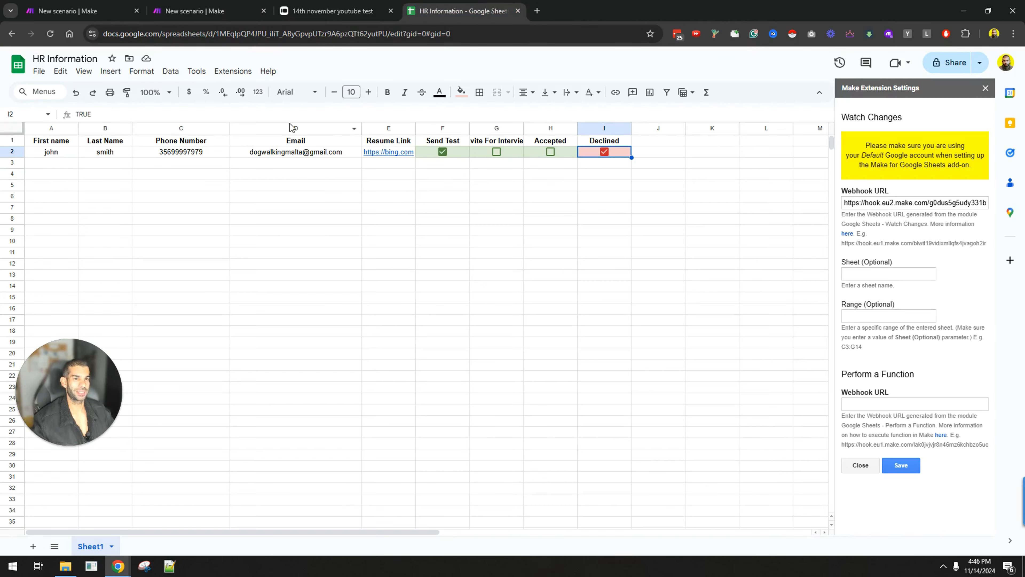
click(198, 6)
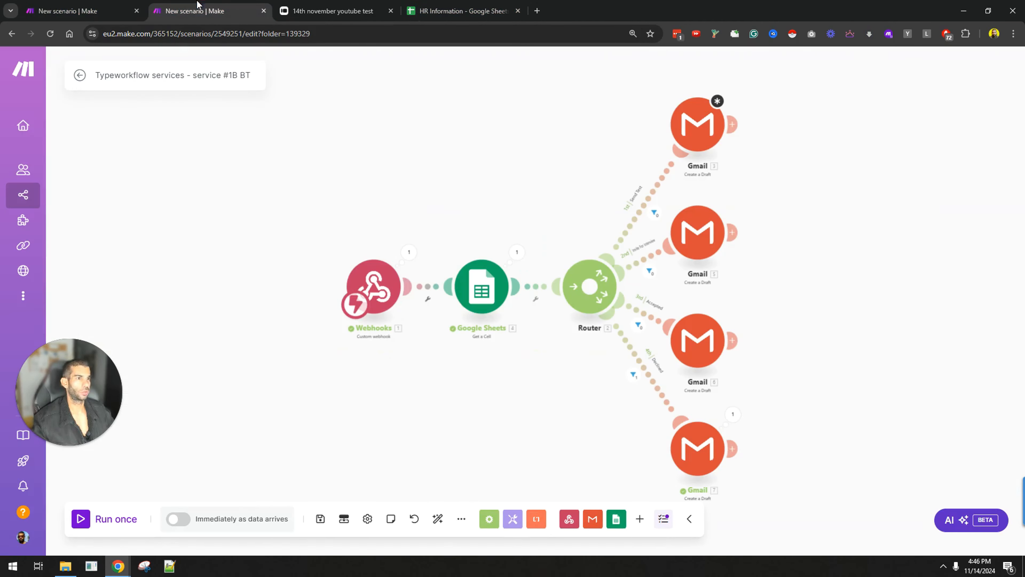
drag(477, 398, 389, 387)
right_click(390, 275)
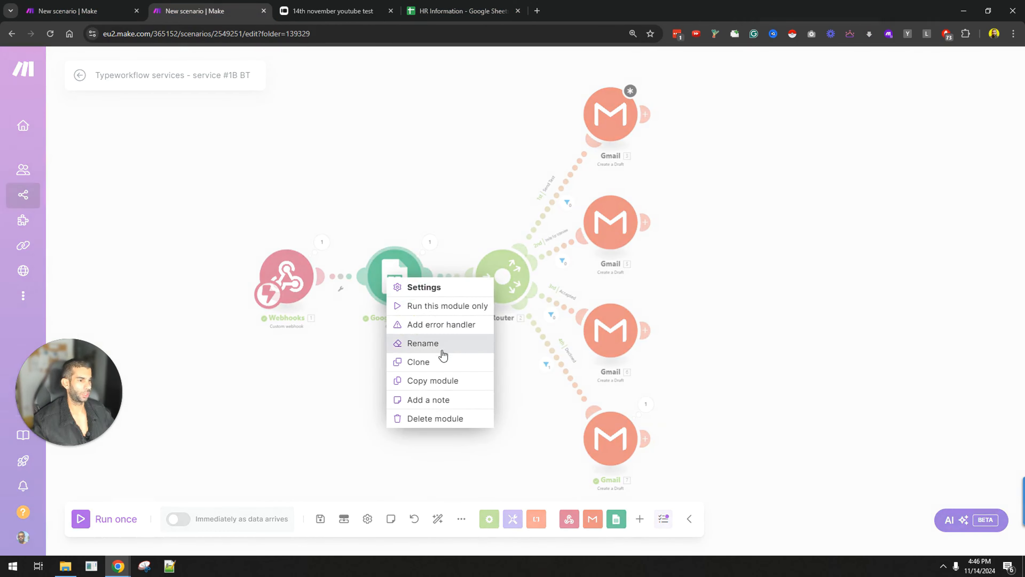
click(415, 359)
click(460, 408)
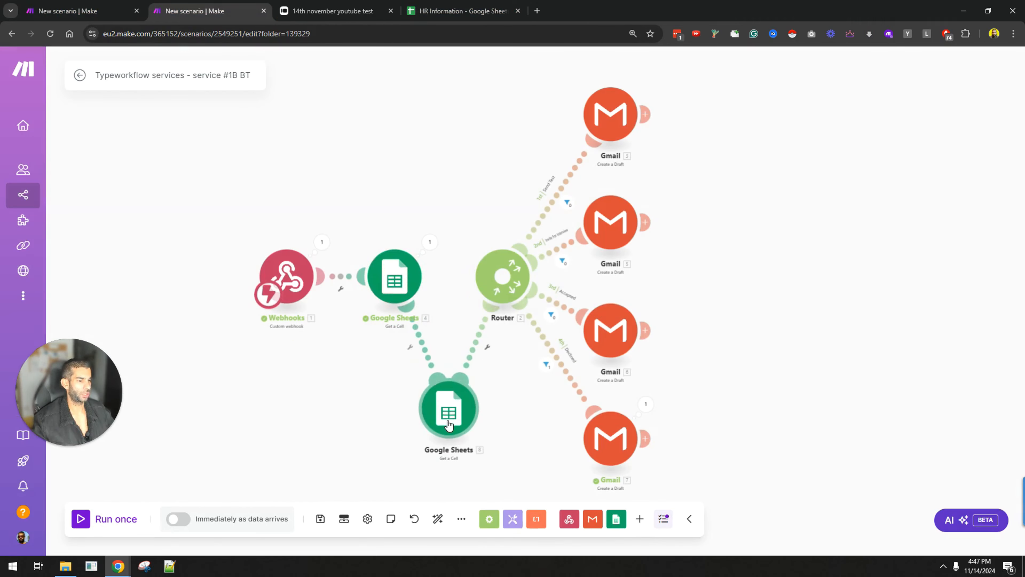
Step: Change the clone's cell reference from column A to column D
right_click(416, 408)
click(416, 409)
click(442, 412)
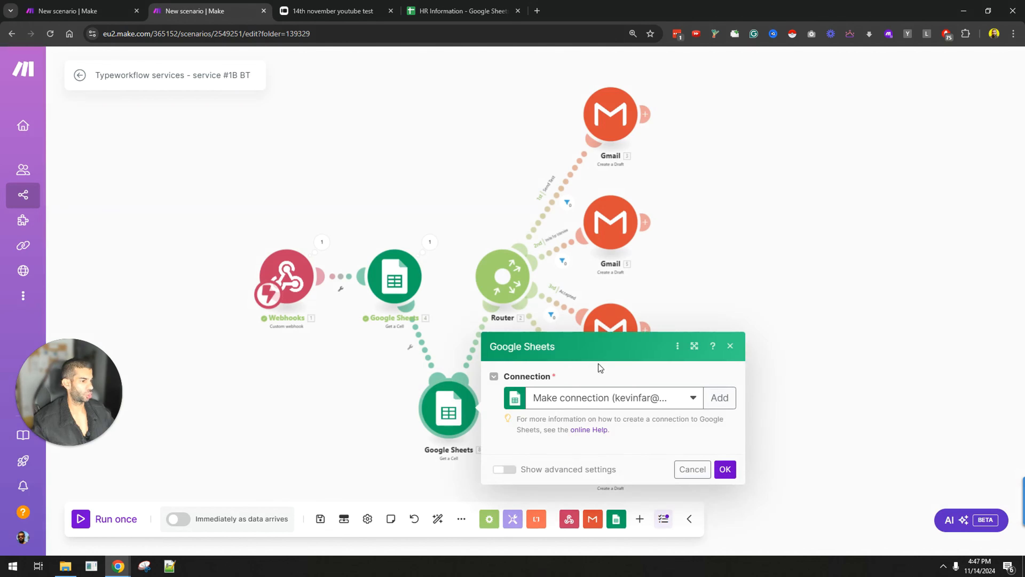
click(653, 477)
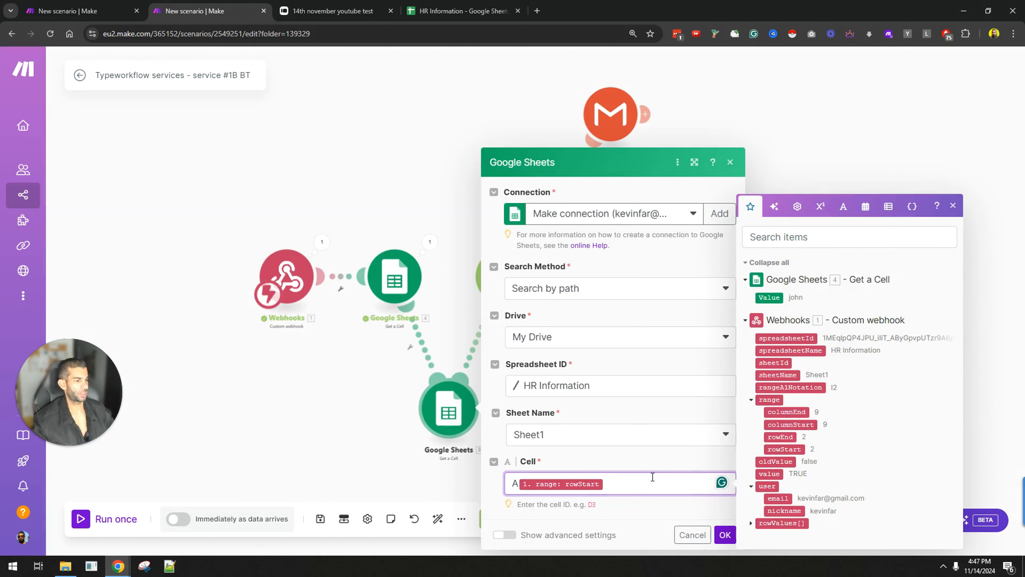
key(Left)
key(BackSpace)
text(D)
click(725, 534)
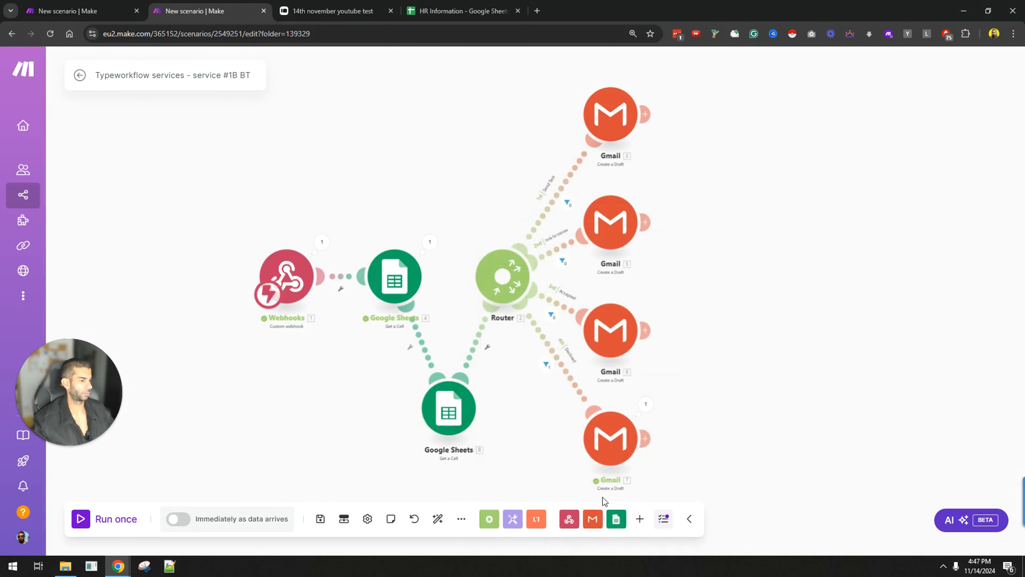
Step: Rename the clone 'Email' and the original Sheets module 'First name'
right_click(431, 397)
click(488, 466)
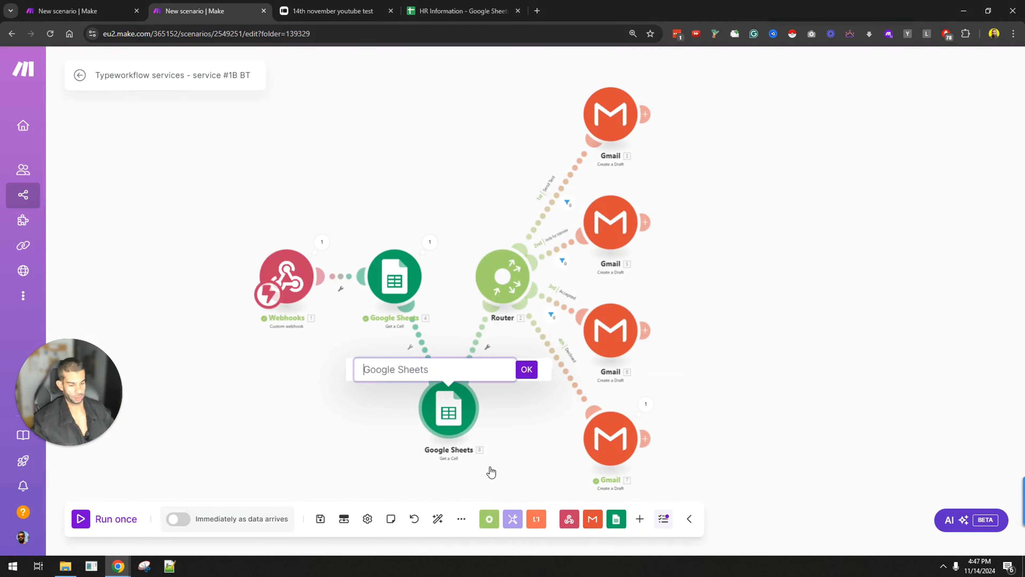
text(Email)
key(Return)
right_click(386, 285)
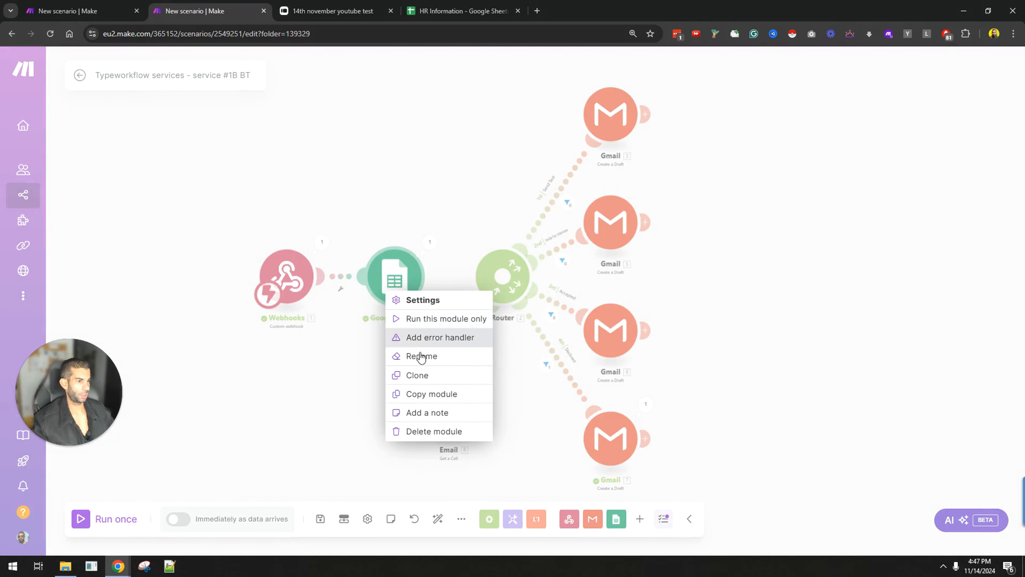
click(416, 356)
text(First )
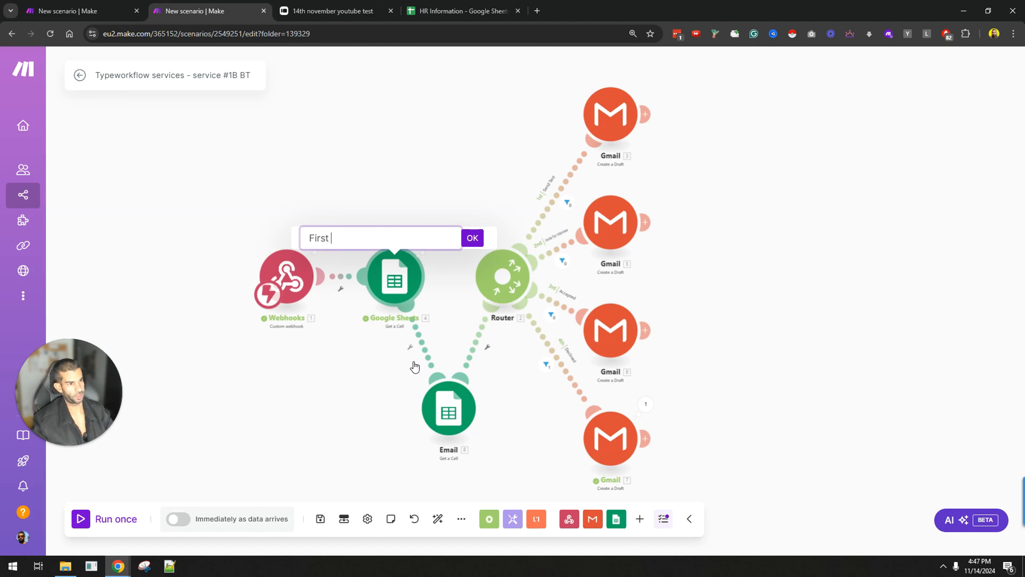
text(name)
key(Return)
click(611, 115)
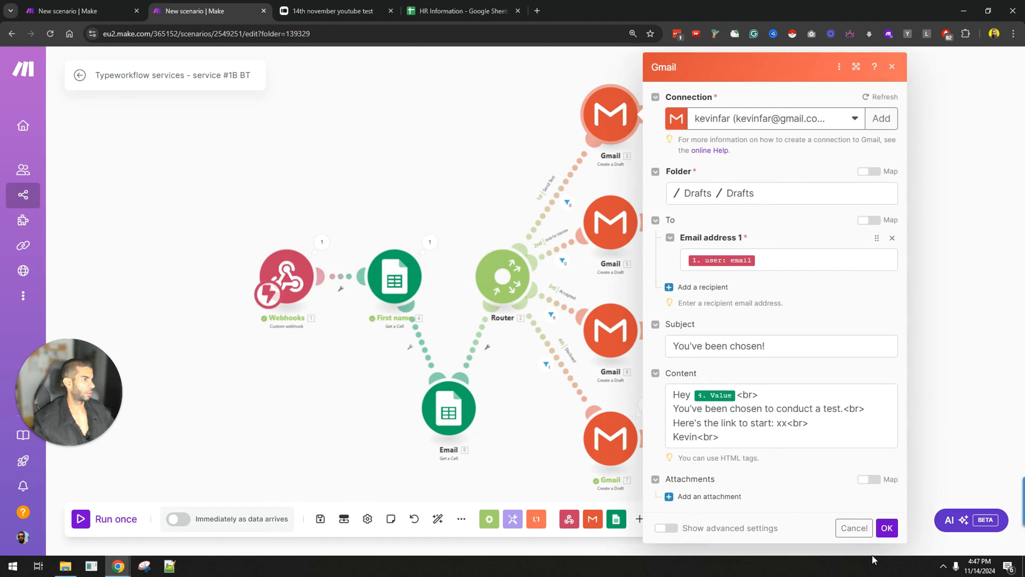
Step: Save the scenario, then map the Email cell value as the first draft's recipient
click(790, 261)
click(256, 414)
key(ctrl+s)
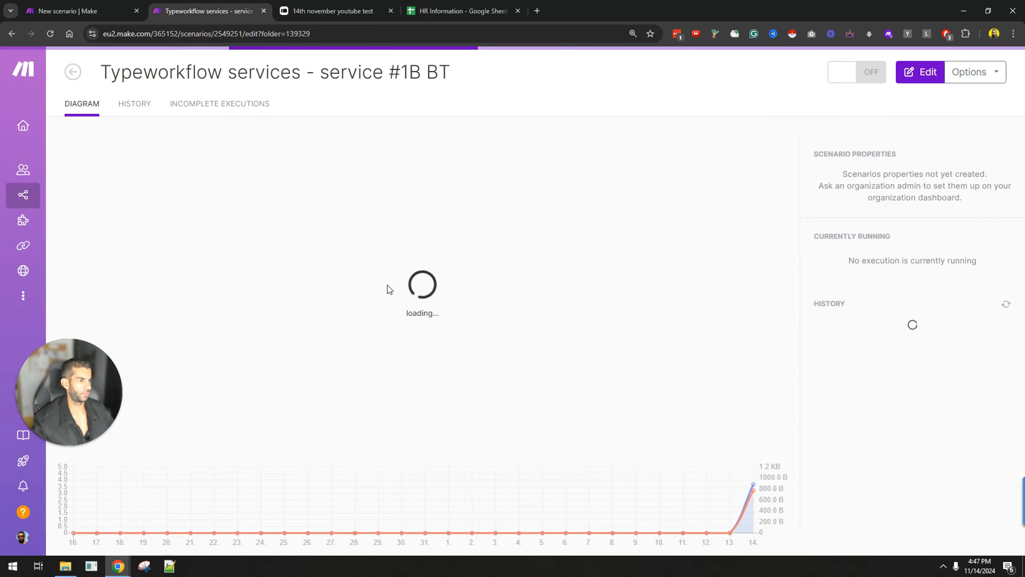
click(519, 190)
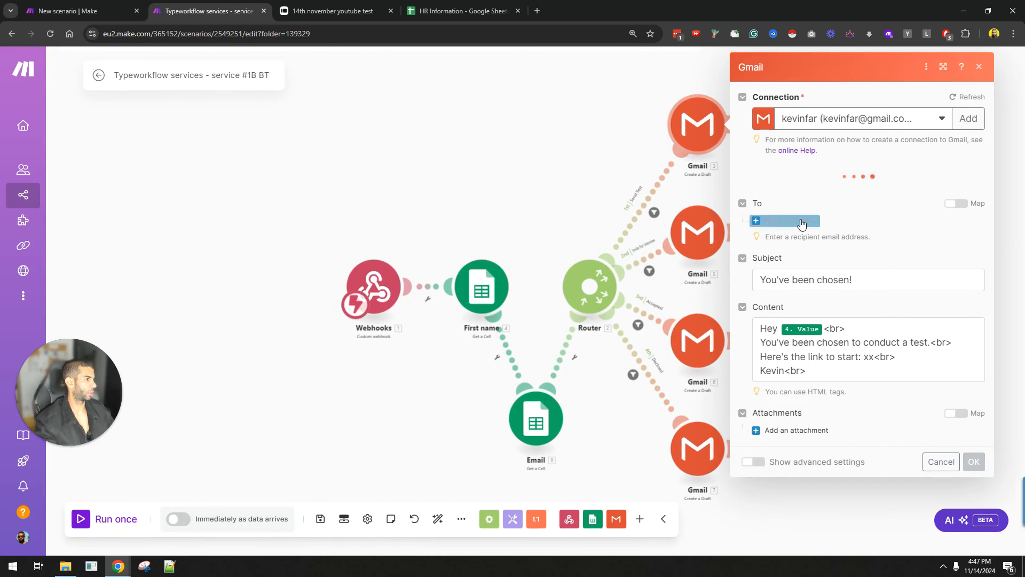
click(789, 220)
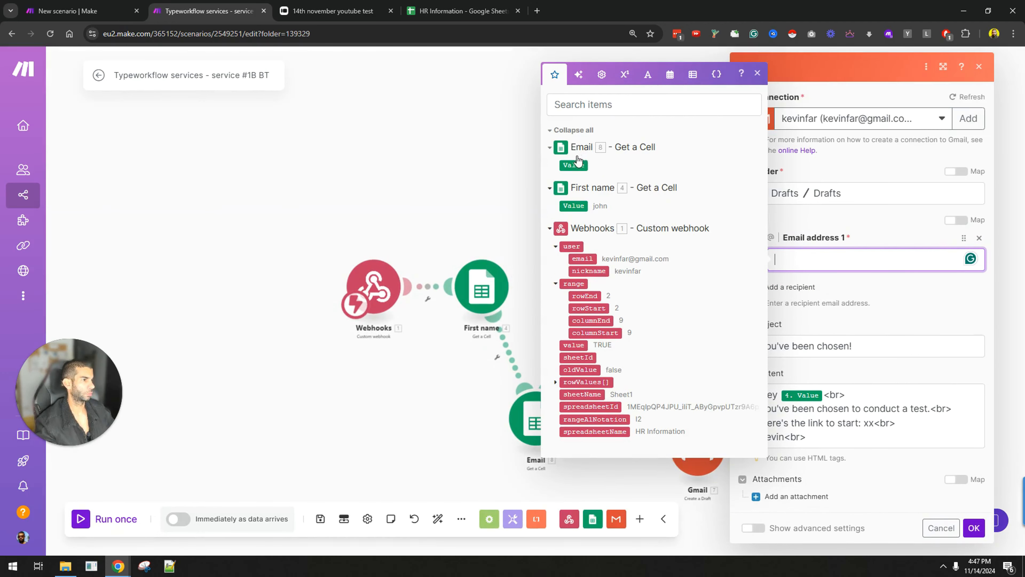
click(573, 165)
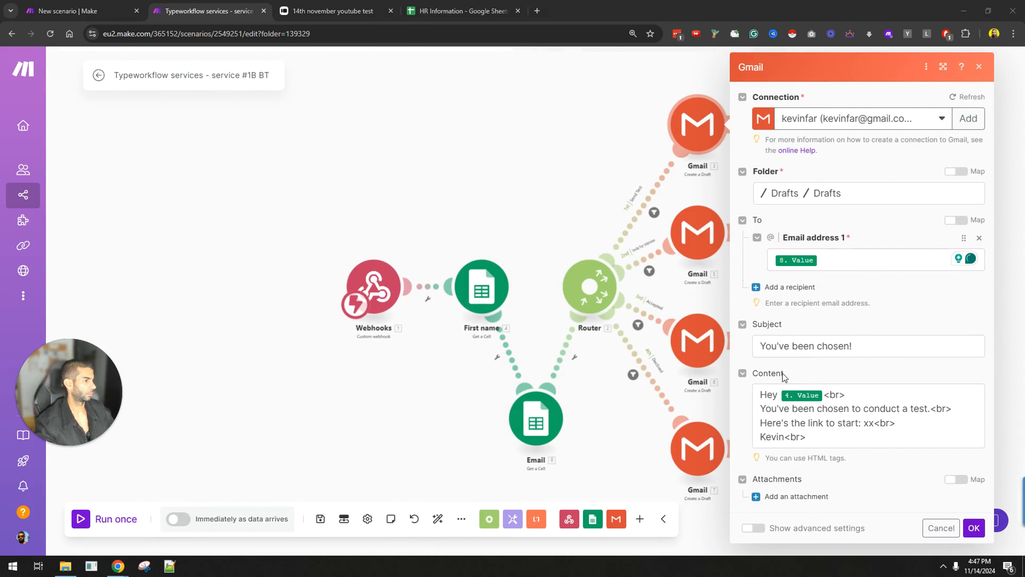
scroll(879, 483, down, 1)
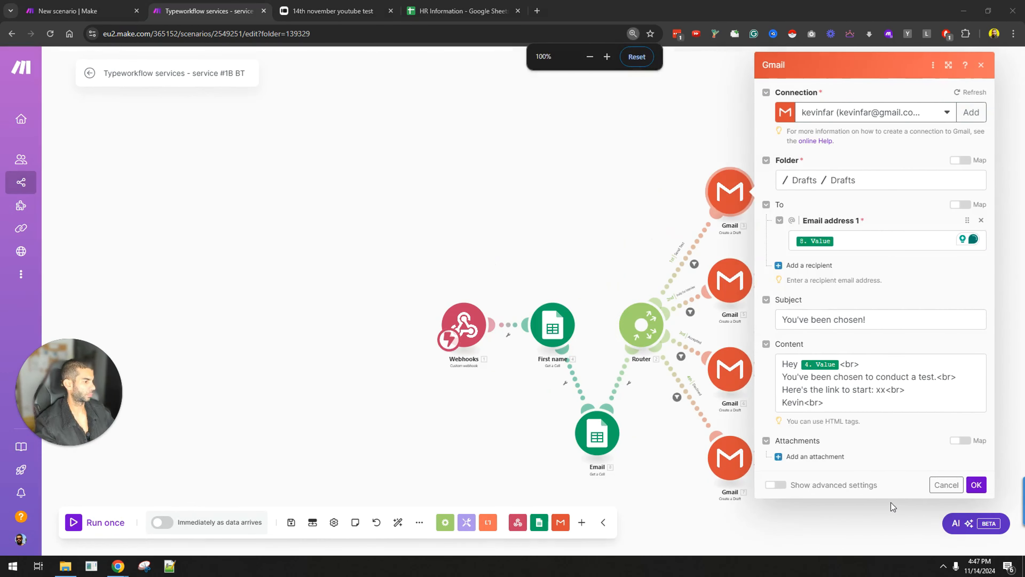
Step: Map the Email cell value as the interview draft's recipient and save the scenario
click(724, 275)
click(812, 254)
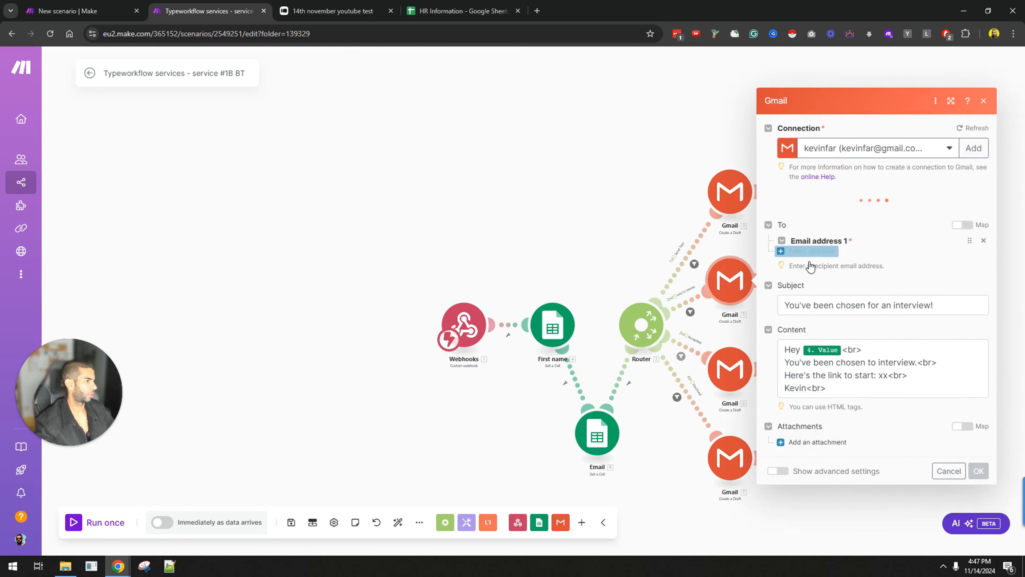
click(837, 236)
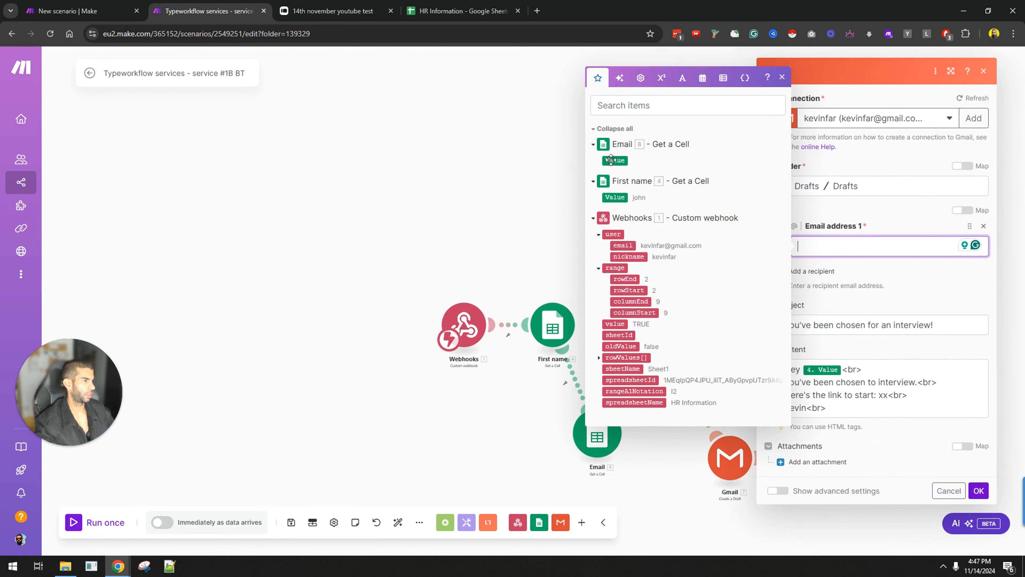
click(617, 147)
click(980, 502)
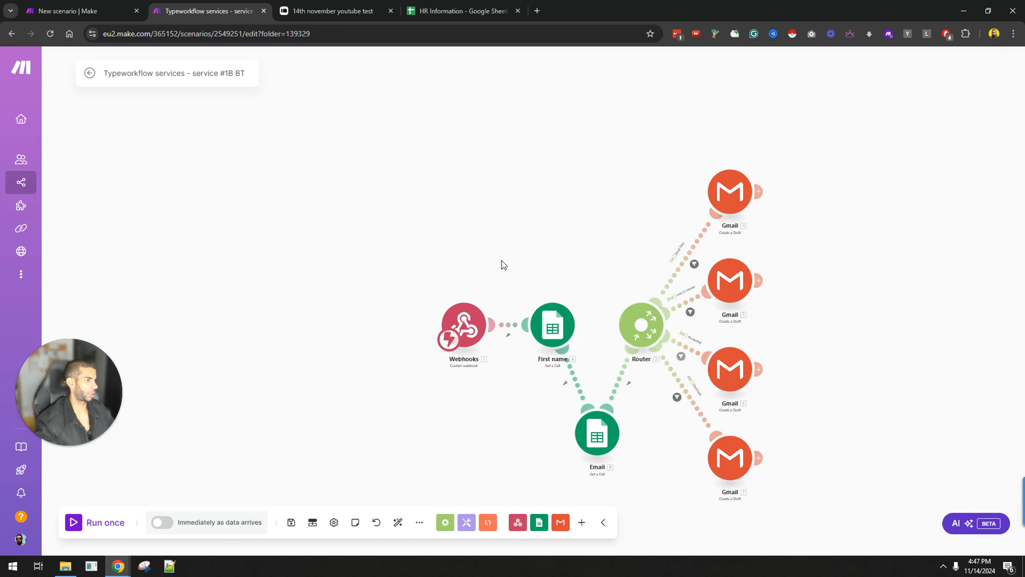
drag(390, 236, 257, 188)
key(ctrl+s)
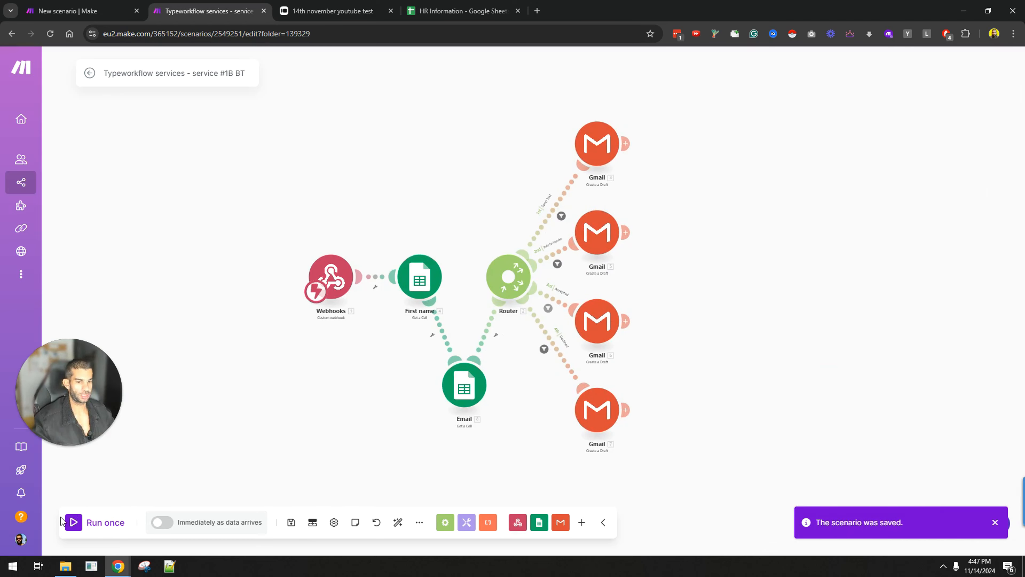
Step: Start a single run of the scenario so it waits for webhook data
click(73, 522)
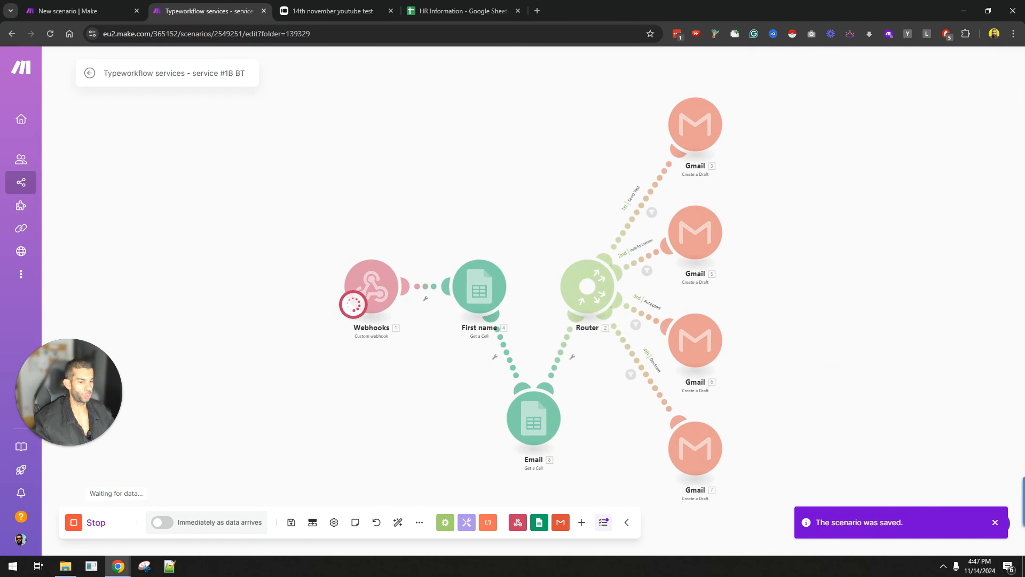
click(484, 11)
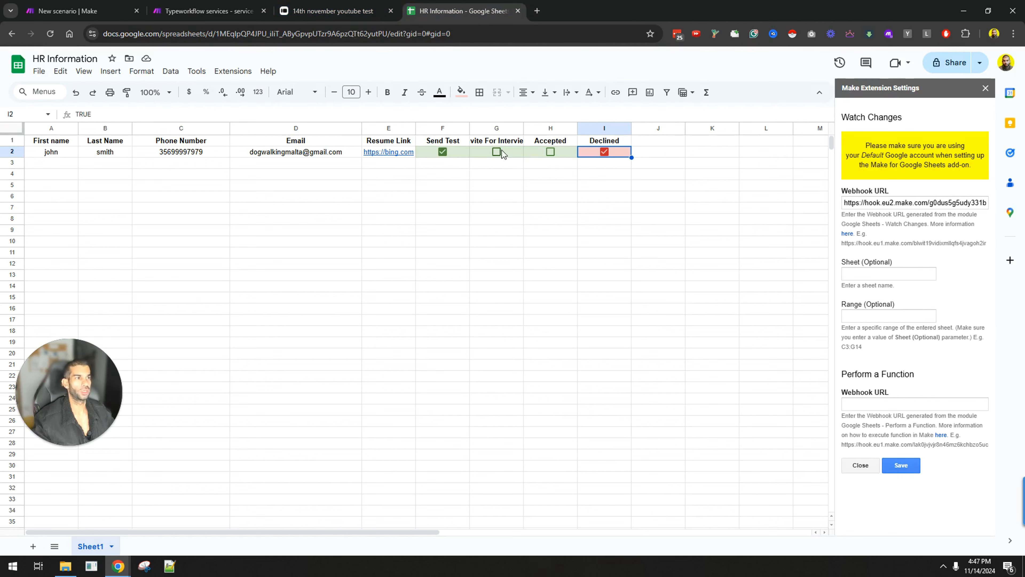
click(63, 4)
click(153, 5)
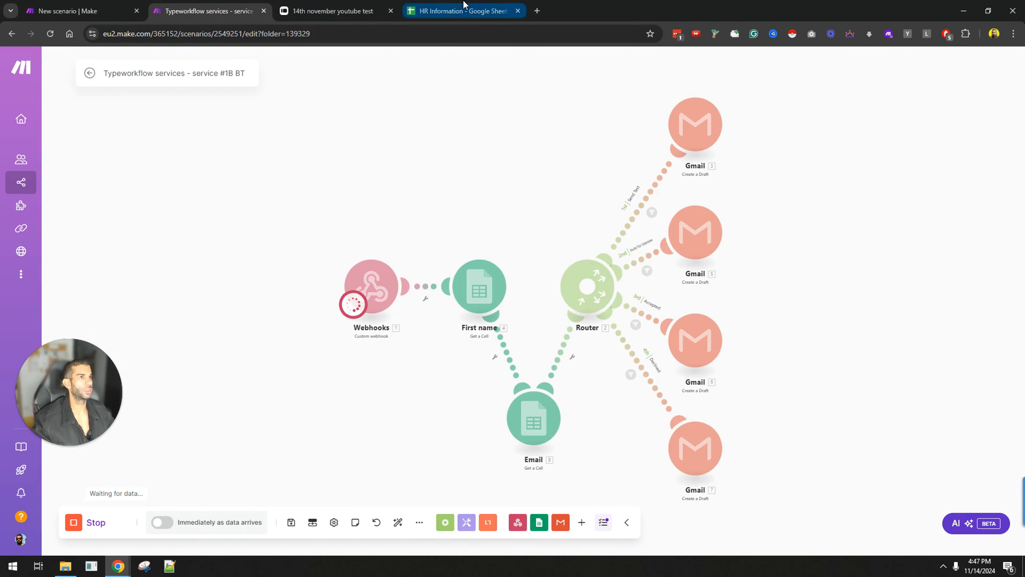
Step: Tick the Invite For Interview box in the HR Information sheet and check Gmail Drafts
click(460, 11)
click(497, 152)
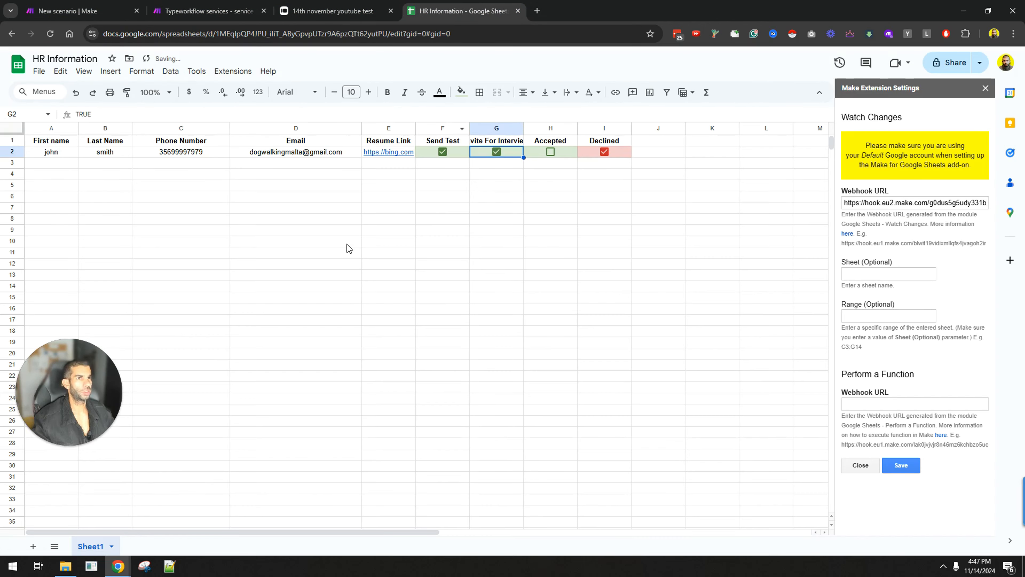
click(210, 4)
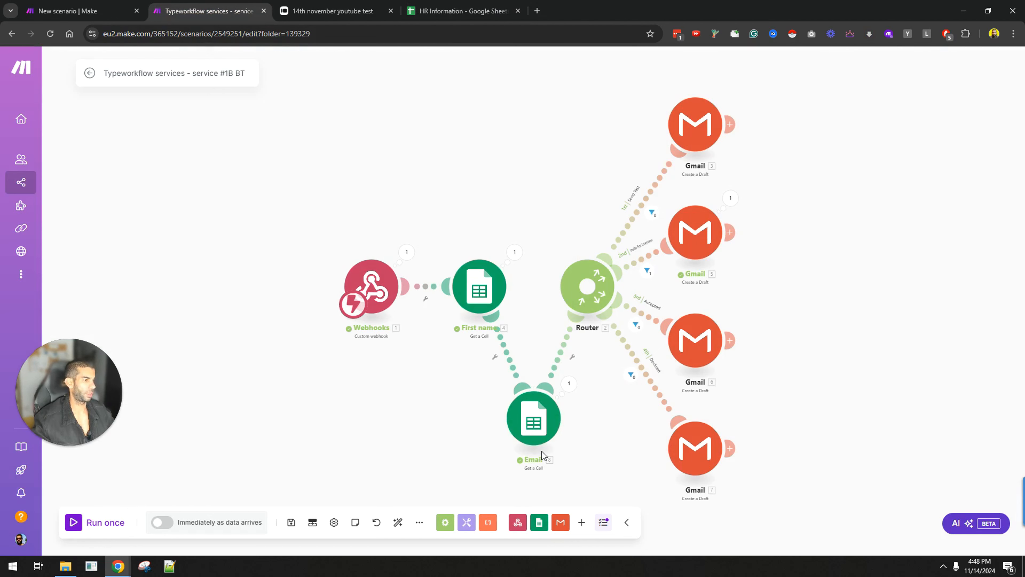
scroll(649, 257, up, 3)
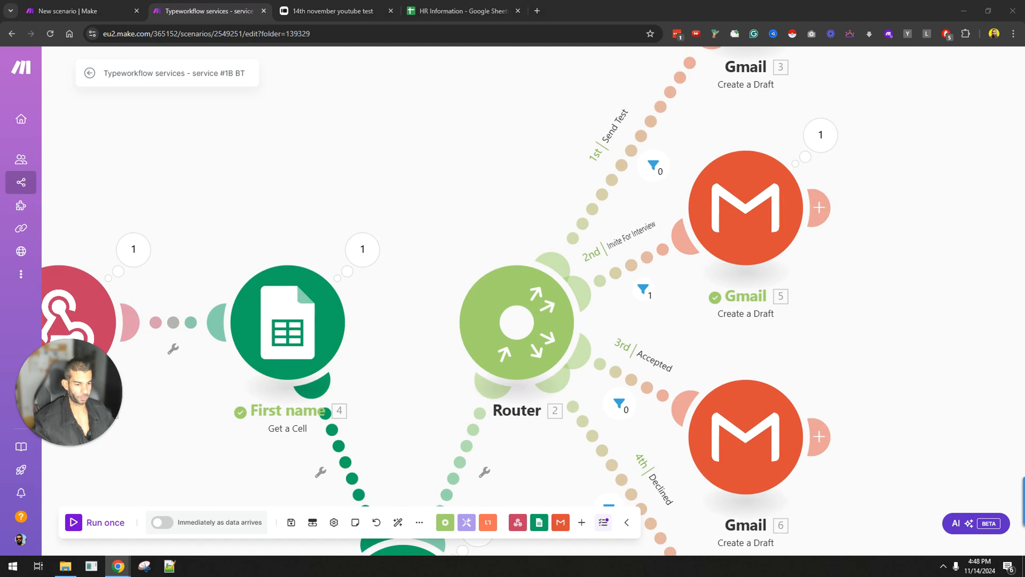
drag(714, 0, 715, 1)
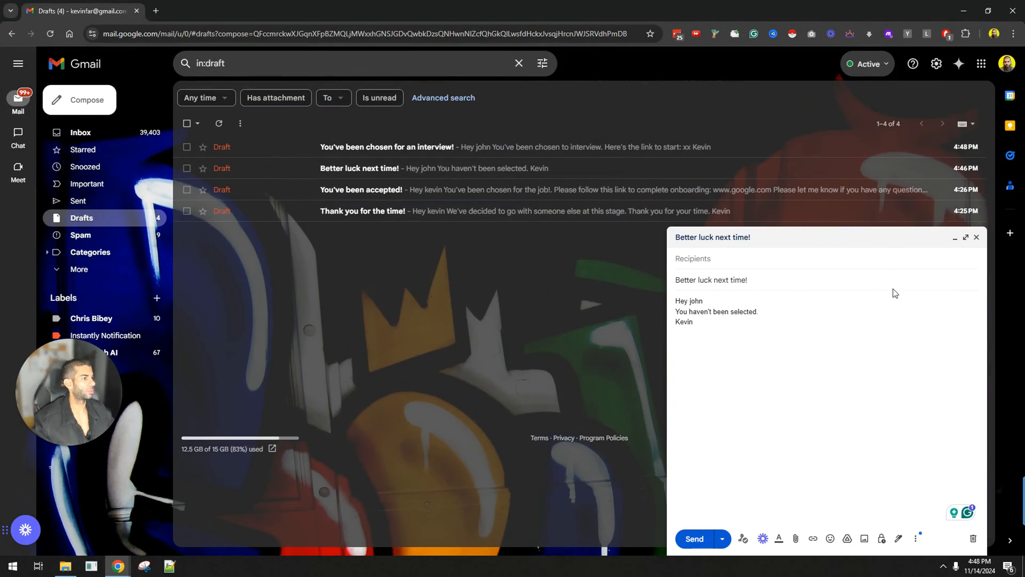
Step: Open the 'You've been chosen for an interview!' draft and compare its recipient with the HR Information sheet
click(366, 149)
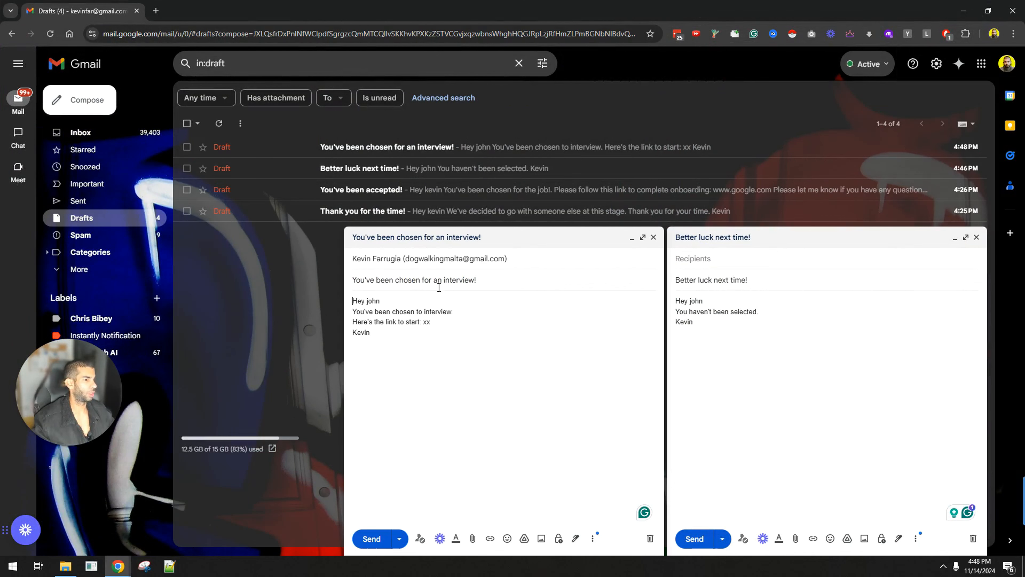
click(416, 258)
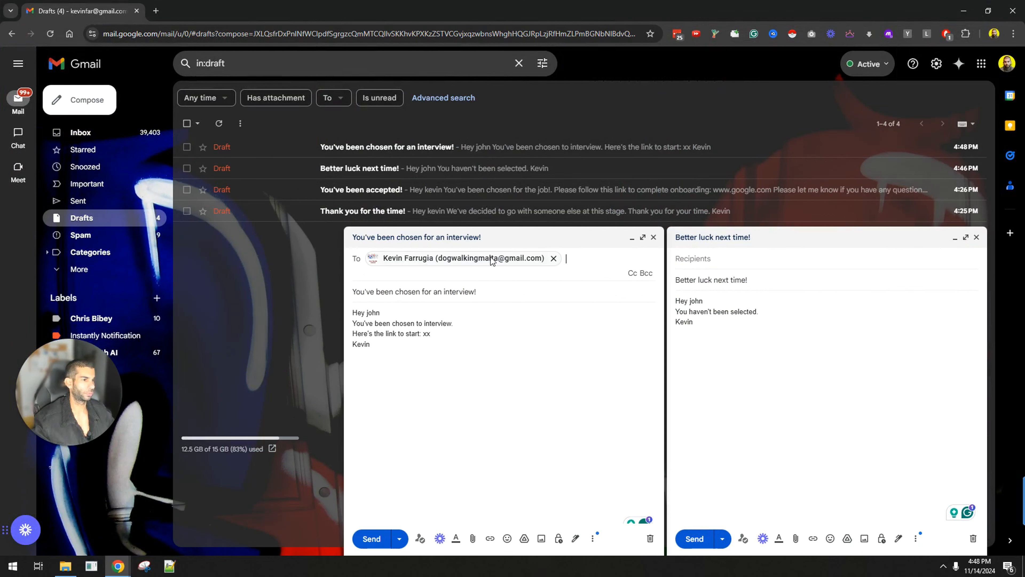
key(alt+Tab)
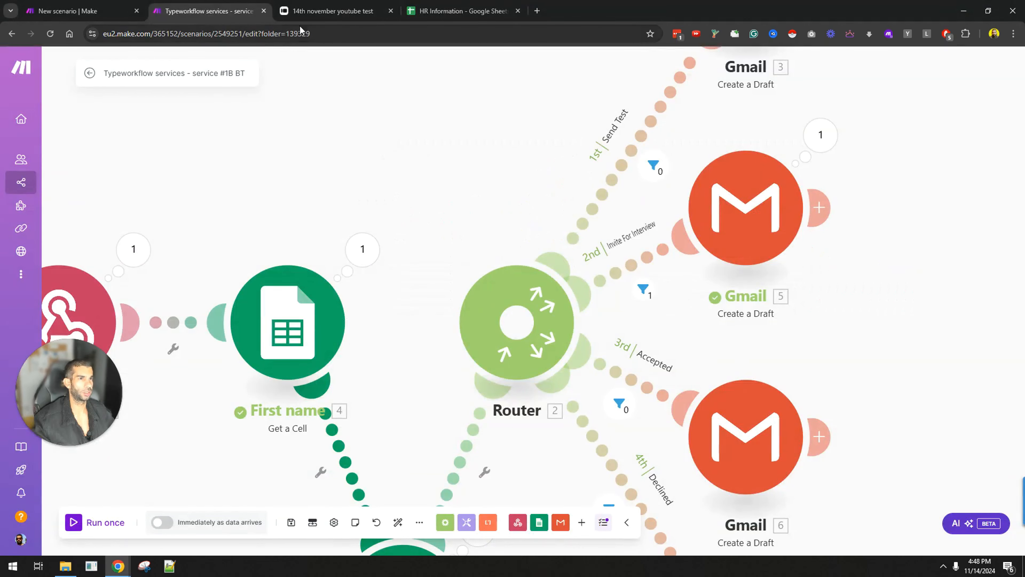
click(438, 11)
key(alt+Tab)
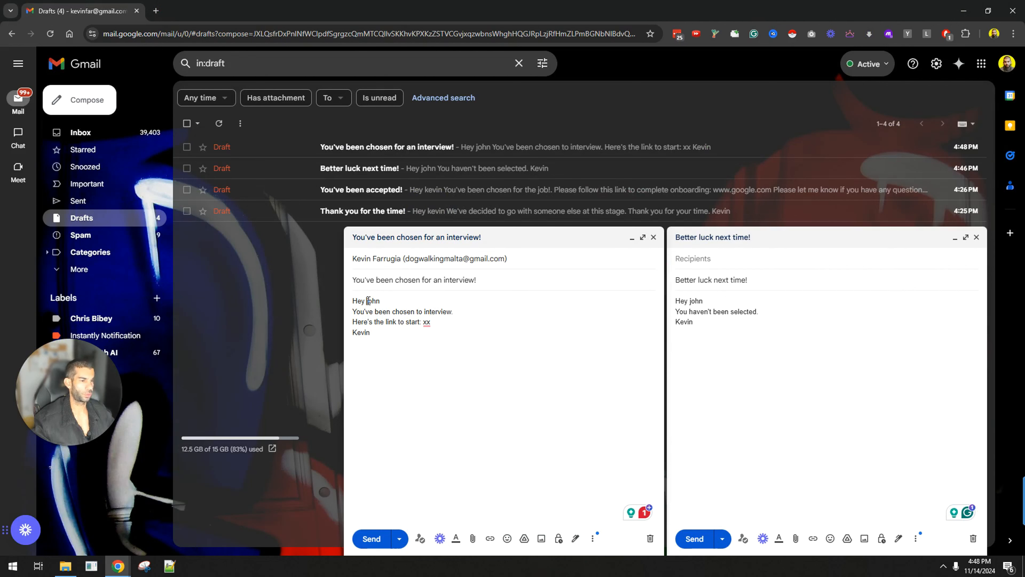
Step: Check the candidate's name in the draft greeting, then move Gmail aside to reveal the HR Information sheet
double_click(369, 300)
click(386, 340)
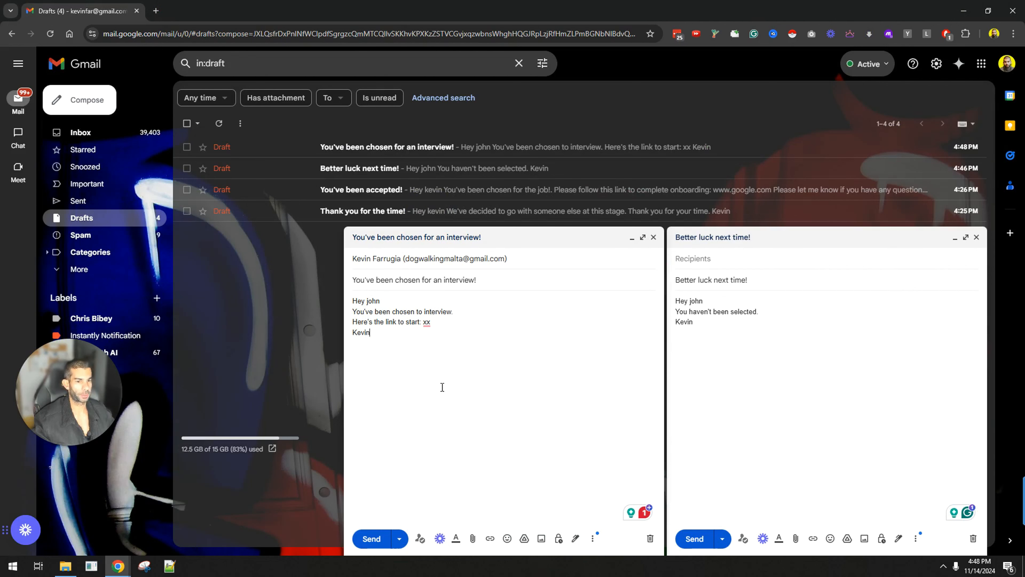
key(alt+Tab)
key(alt+Tab)
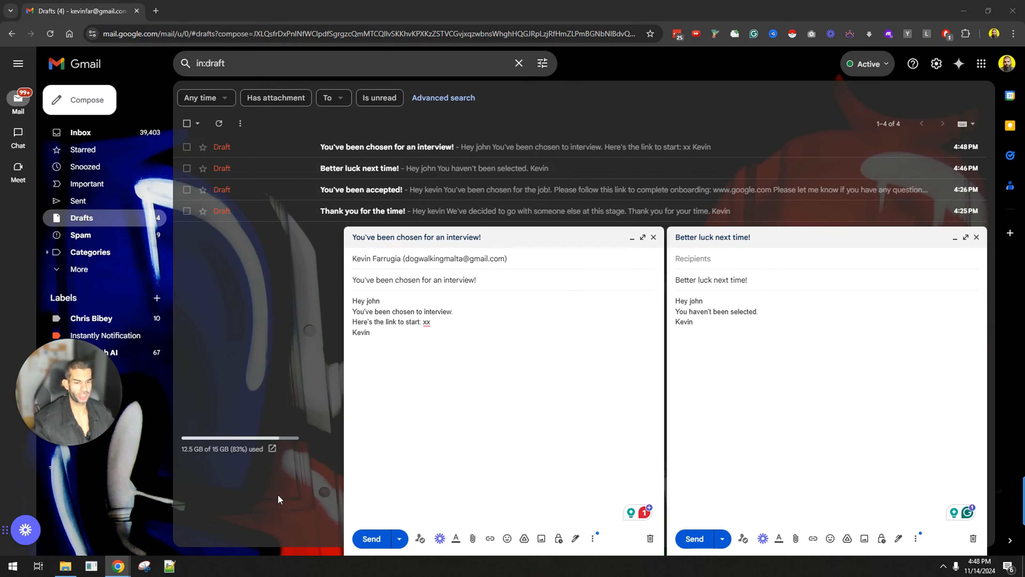
key(alt+Tab)
drag(330, 6, 355, 270)
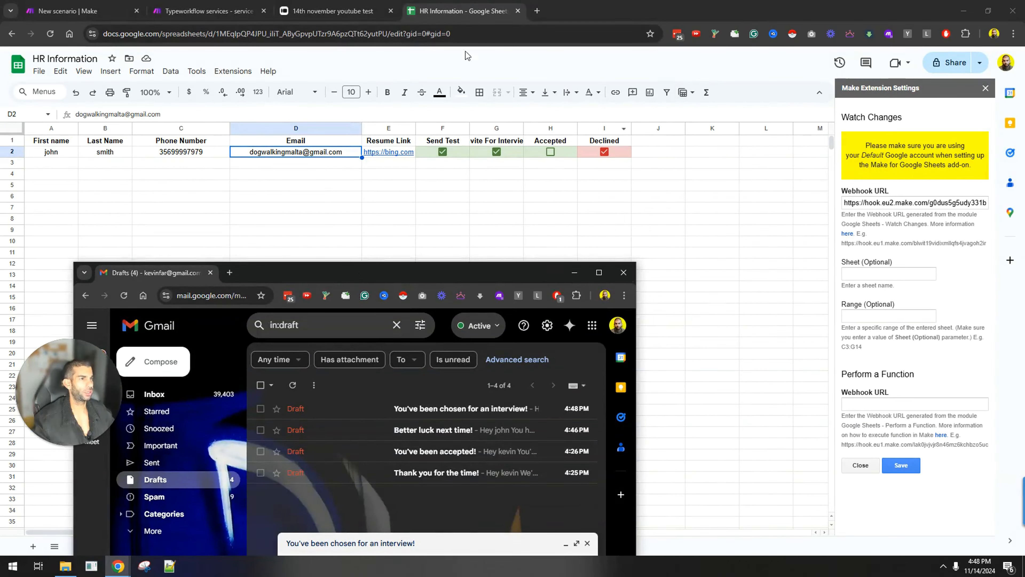
click(208, 11)
scroll(645, 195, down, 5)
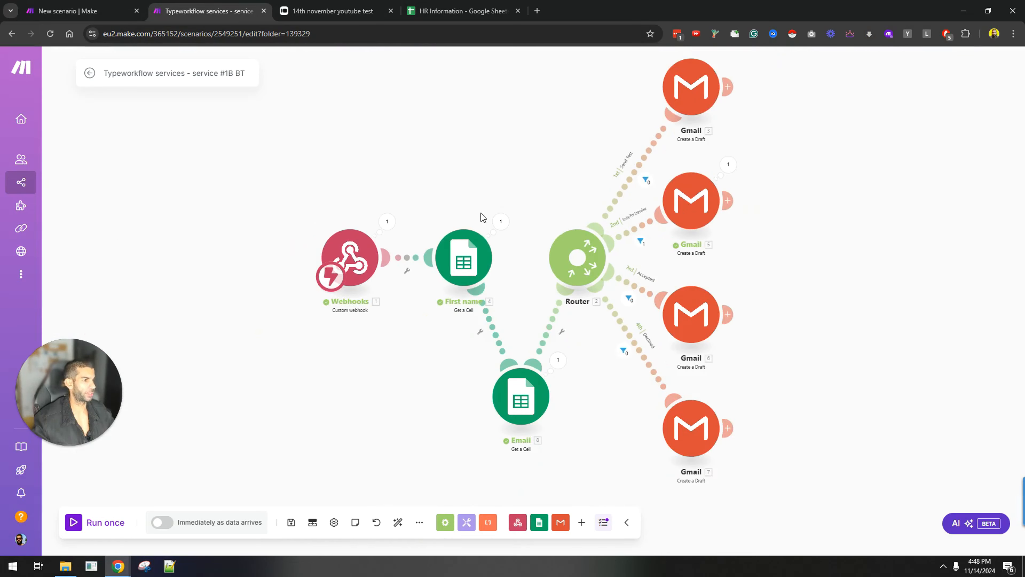
drag(345, 372, 249, 383)
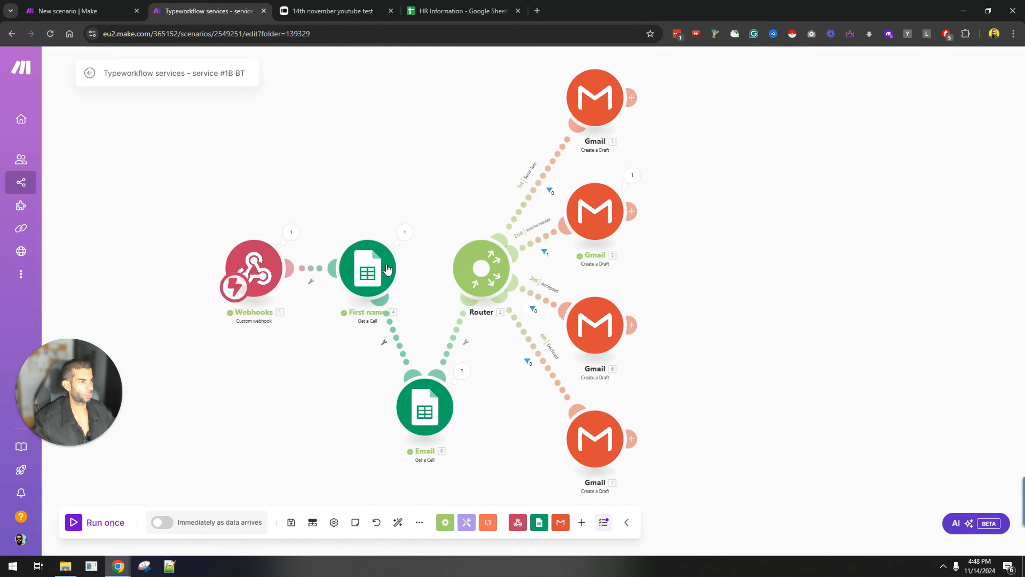
scroll(573, 226, up, 4)
scroll(540, 199, down, 5)
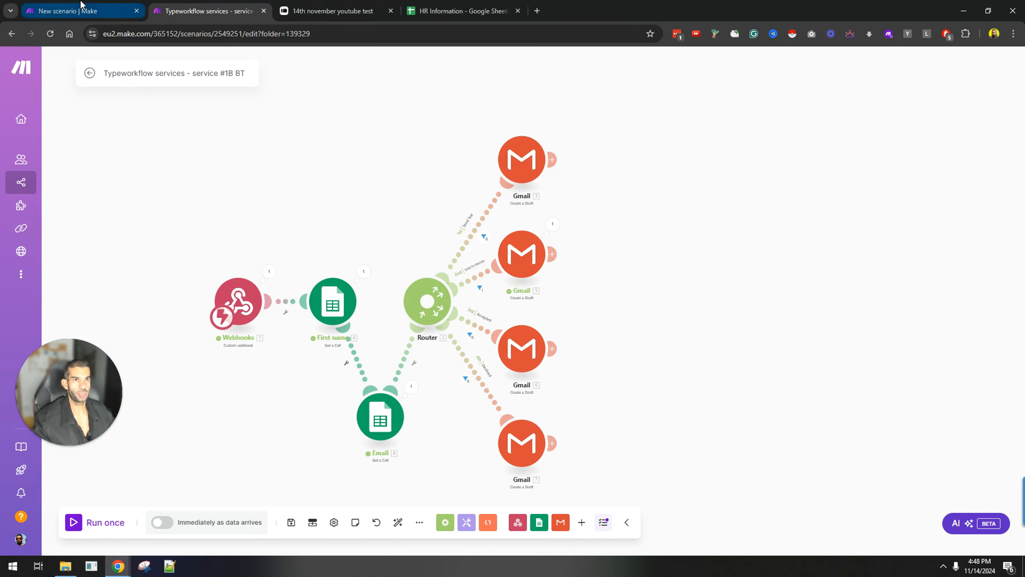
click(80, 11)
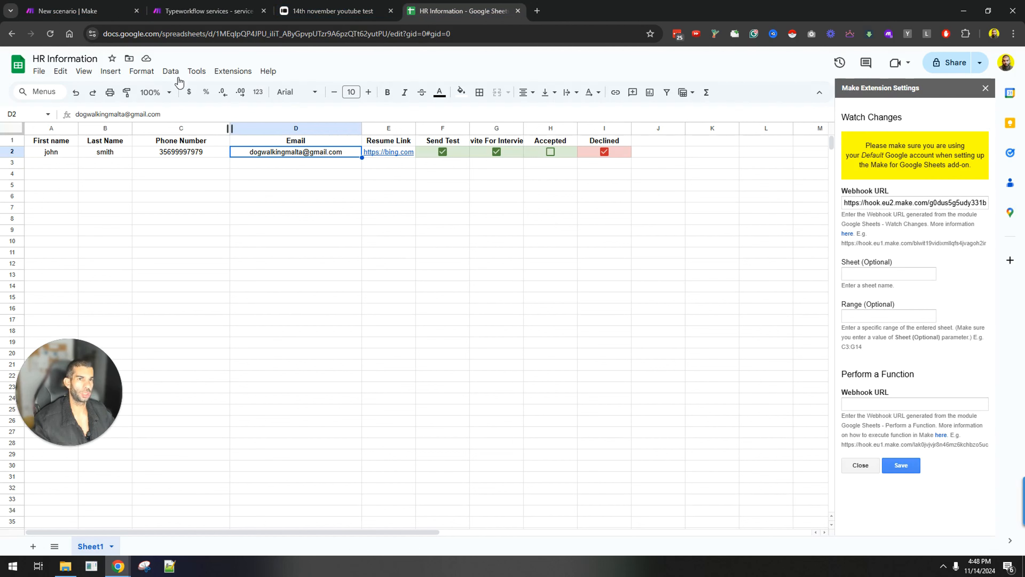
drag(36, 155, 275, 155)
click(271, 208)
key(ctrl+shift+Tab)
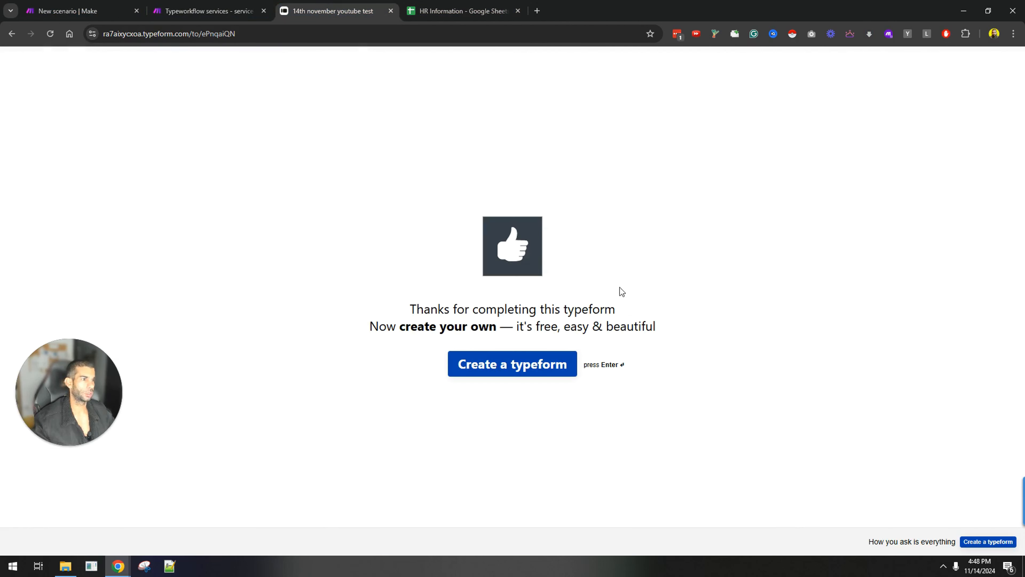
key(ctrl+Tab)
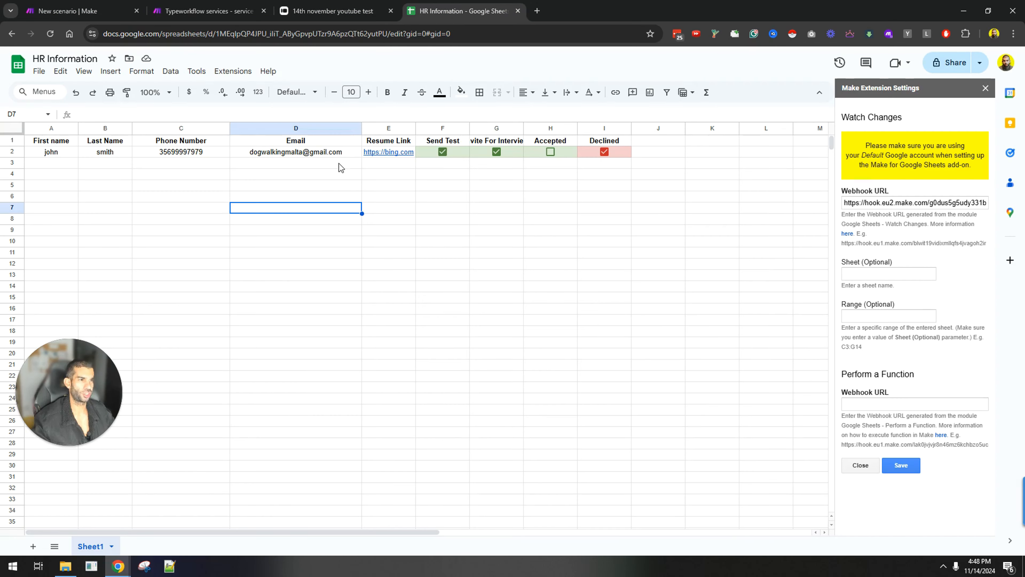